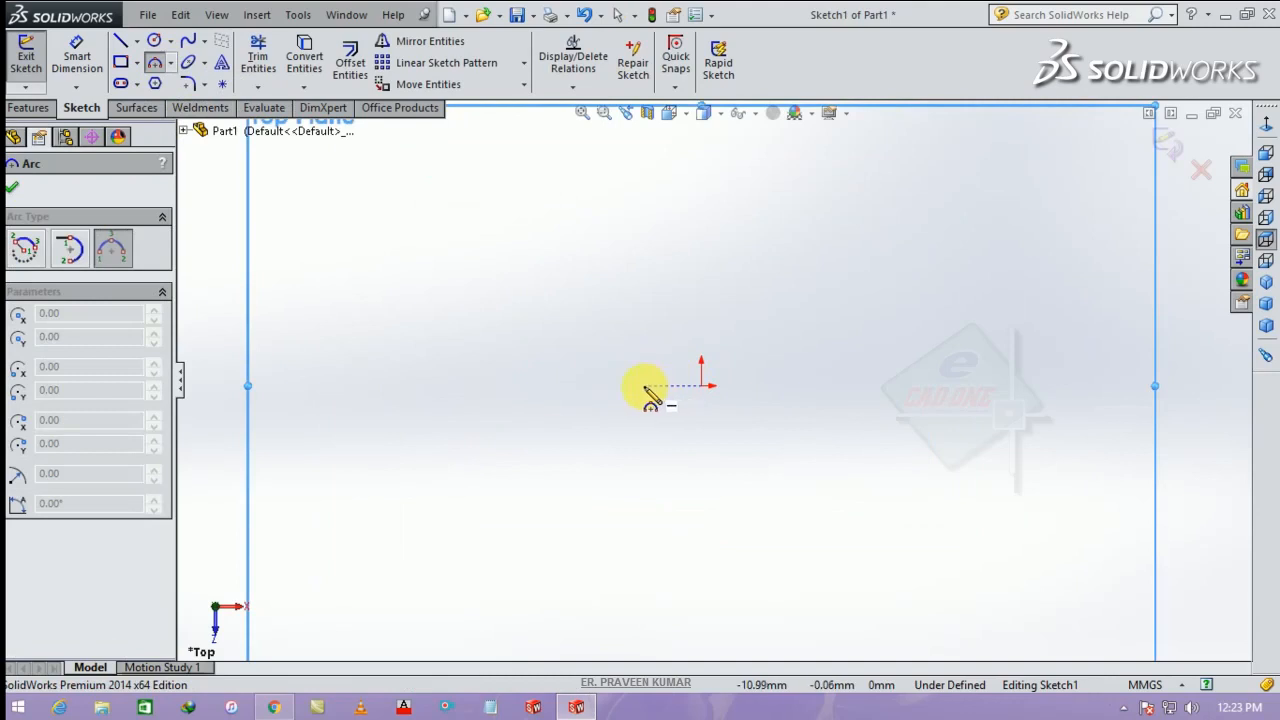
Step: Sketch a three-point arc about 22 mm wide over the origin and place a sketch point at its midpoint
left_click(646, 388)
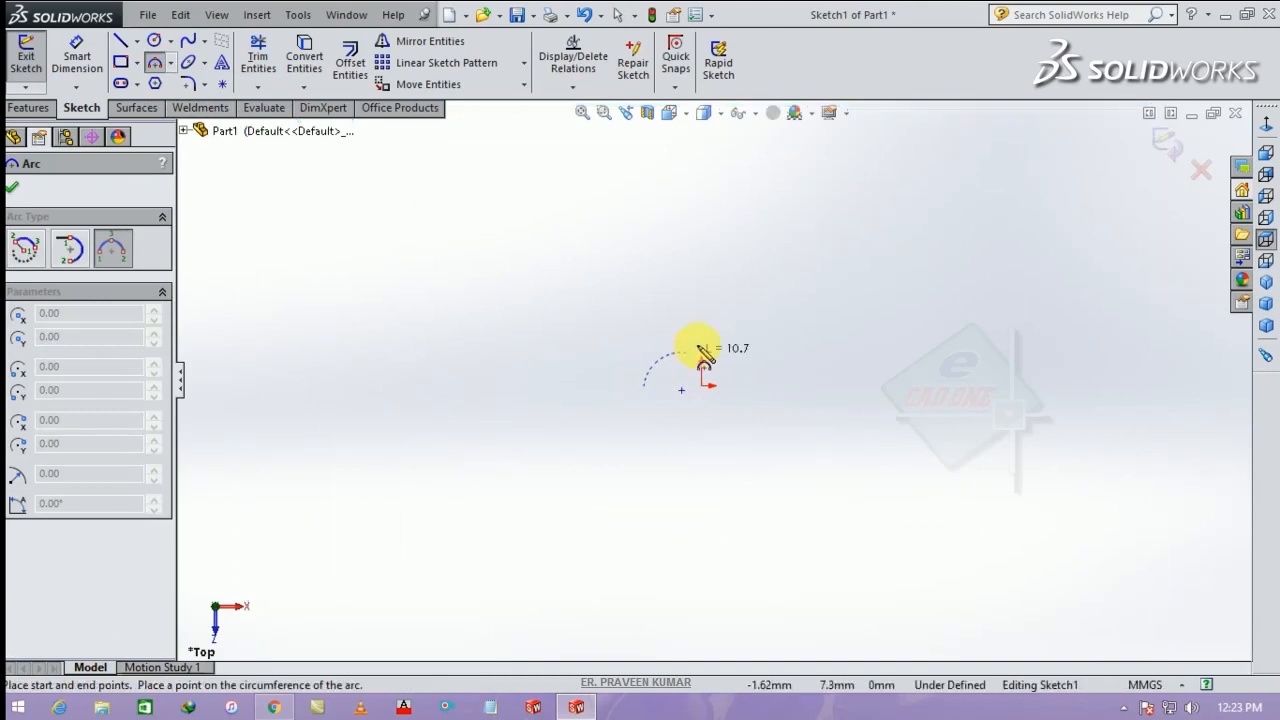
left_click(754, 385)
left_click(699, 352)
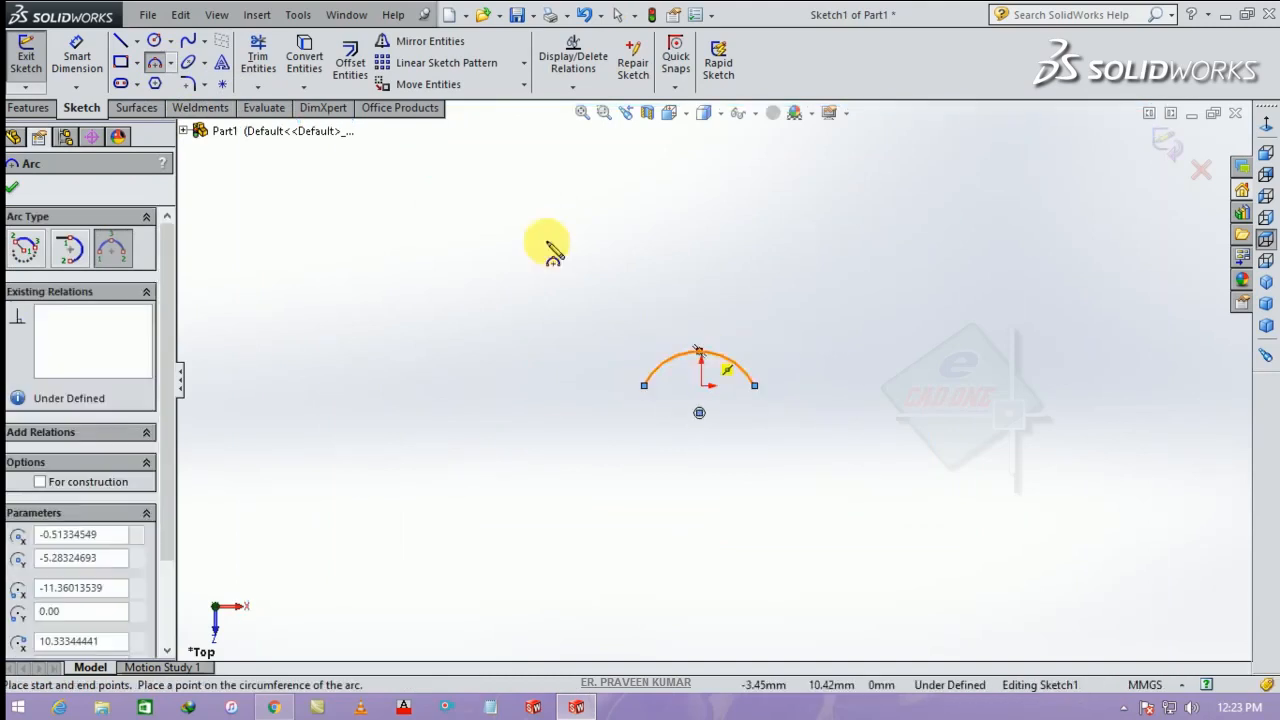
left_click(224, 86)
left_click_drag(699, 352, 728, 371)
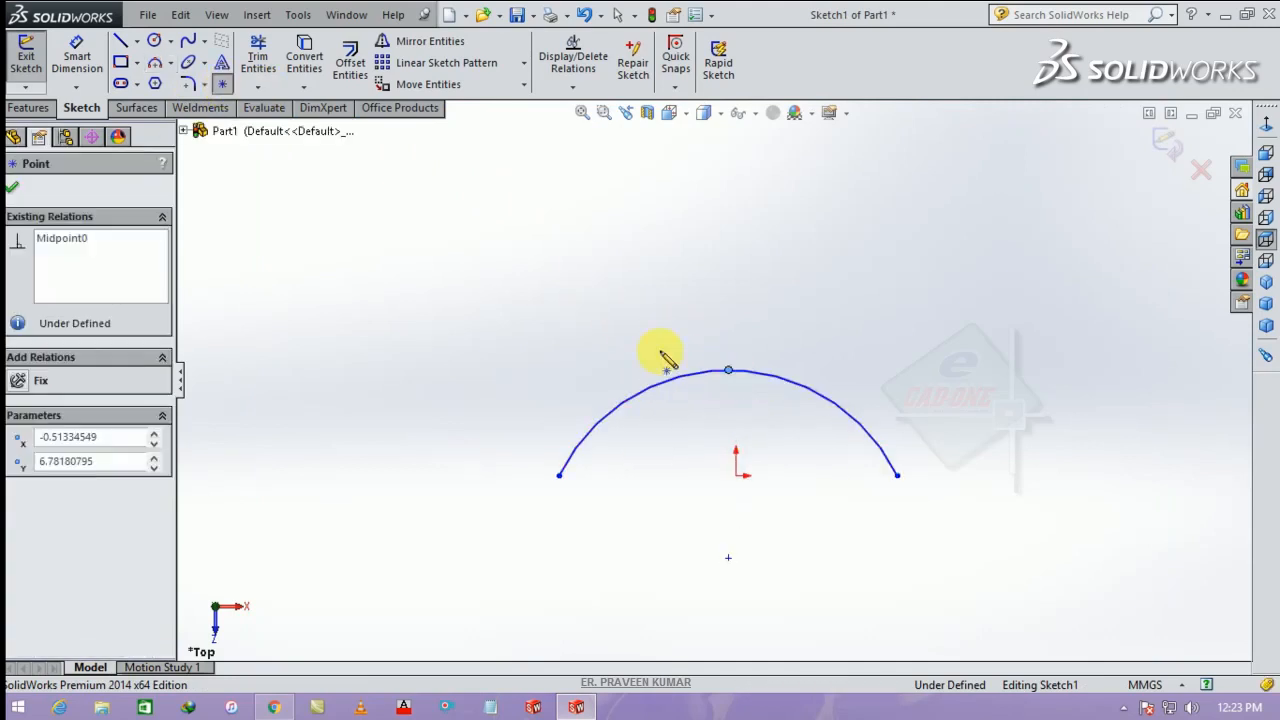
left_click(14, 191)
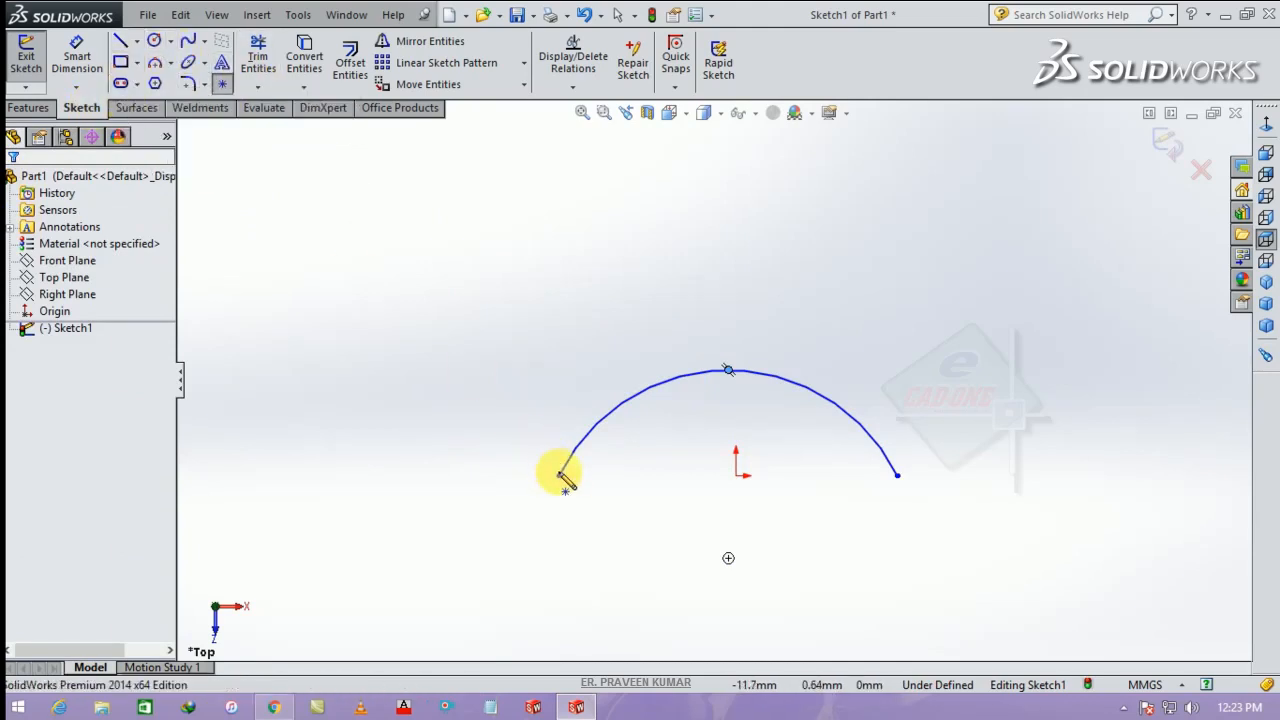
Step: Add a horizontal relation between both endpoints of the arc and the origin
left_click(559, 475)
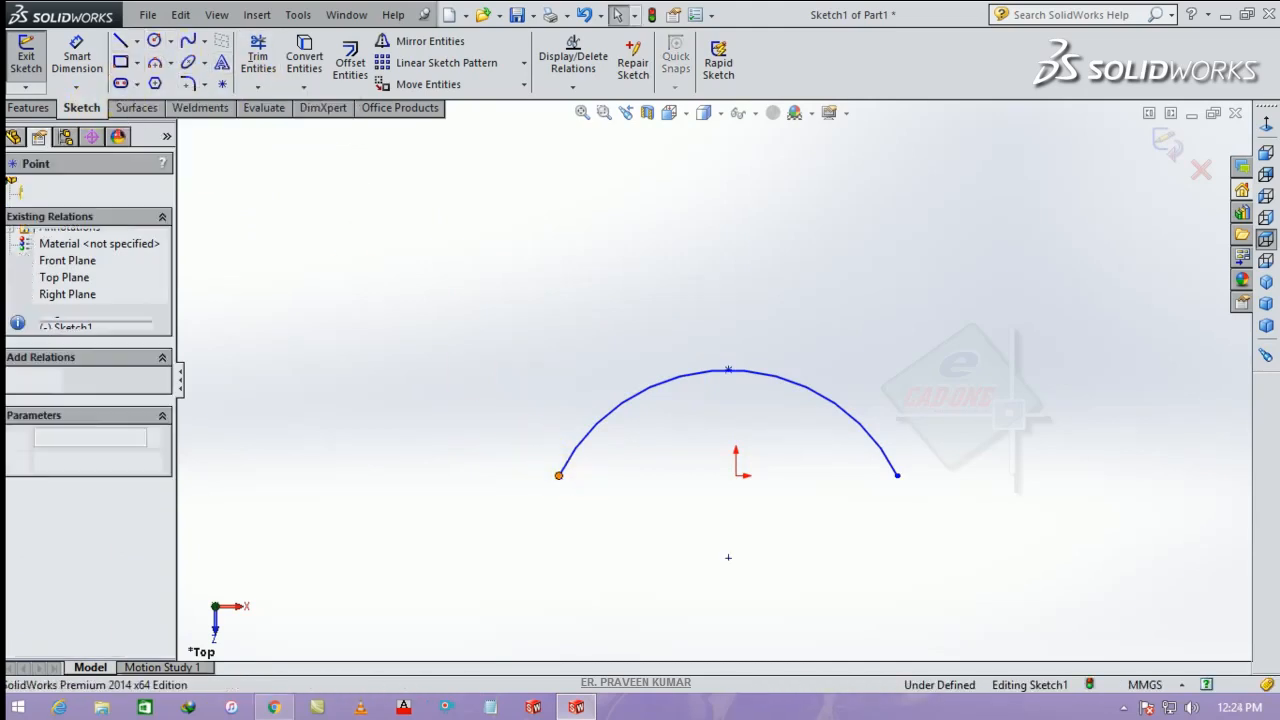
left_click(736, 475, "ctrl")
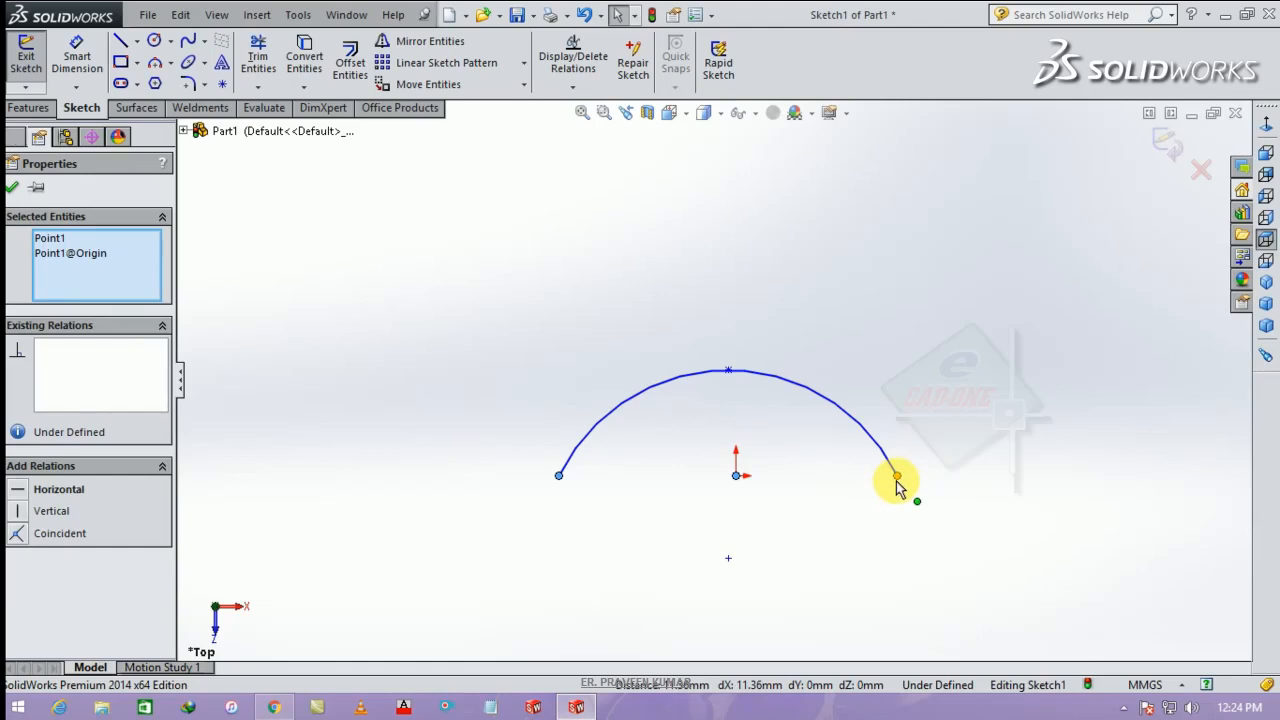
left_click(897, 477, "ctrl")
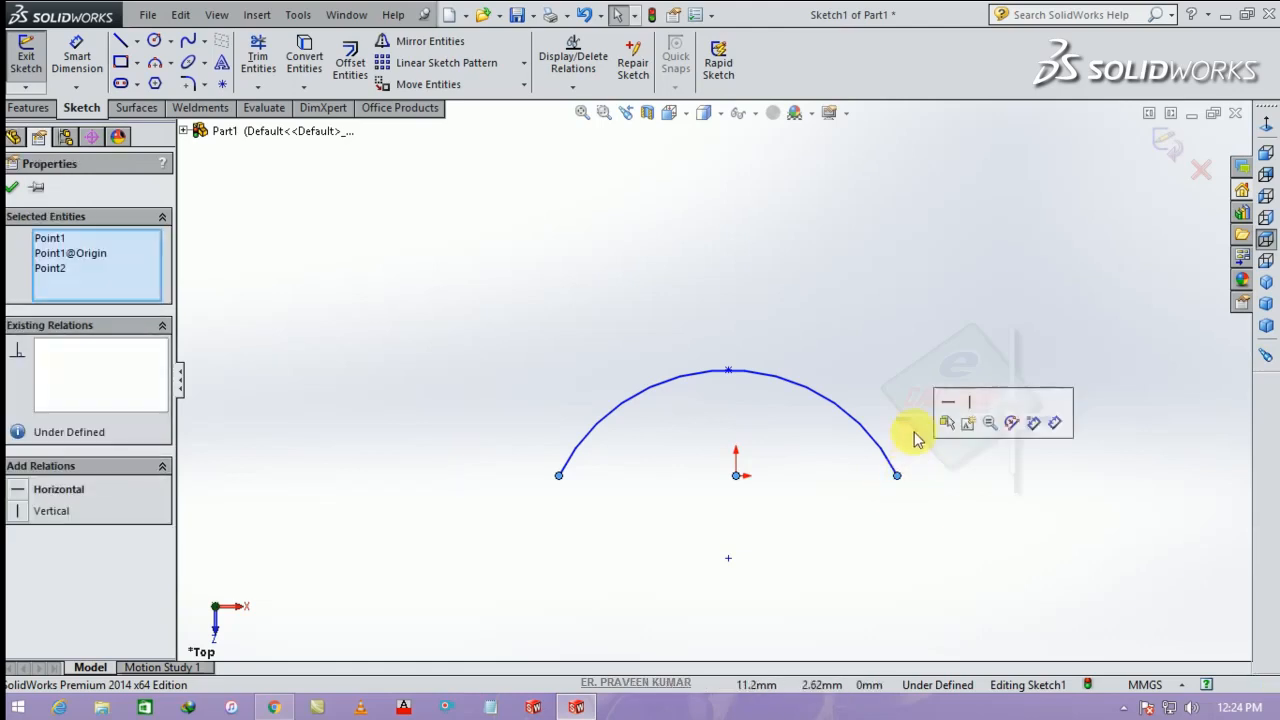
left_click(736, 560)
Step: Add a vertical relation between the arc's centre point and the origin
left_click(729, 558)
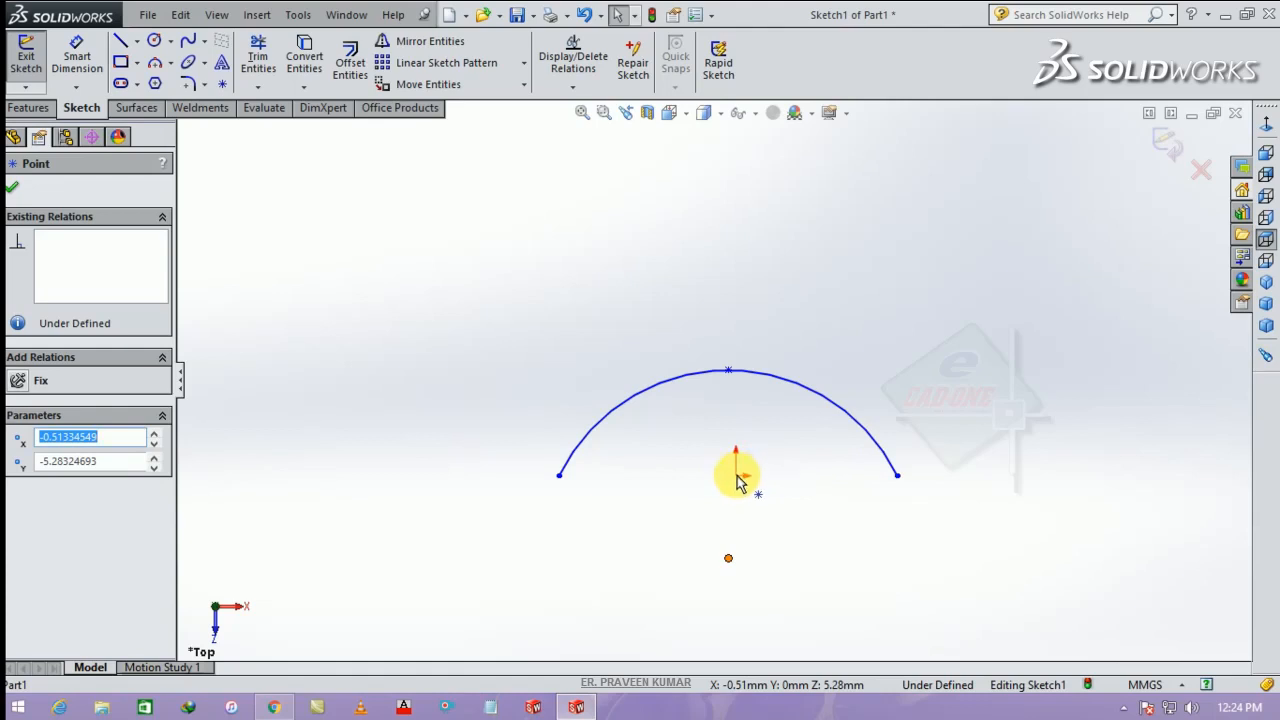
left_click(728, 485)
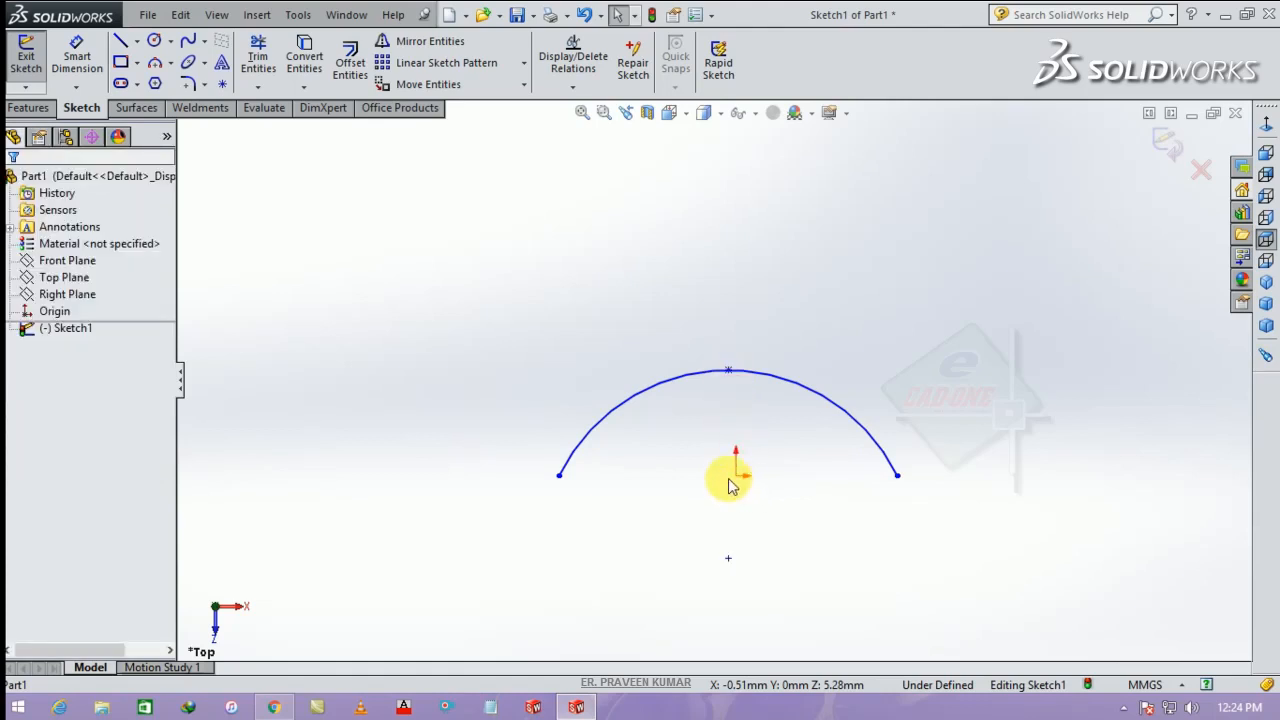
left_click(738, 477)
left_click(728, 558, "ctrl")
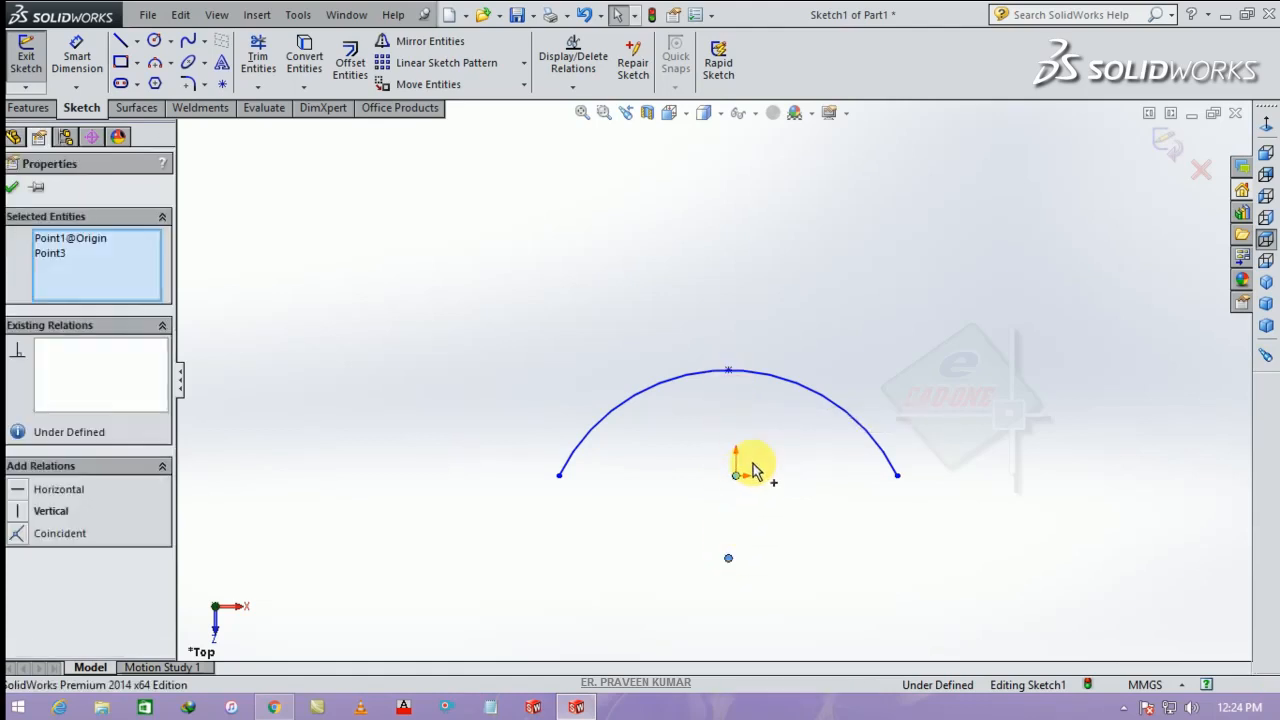
left_click(805, 485)
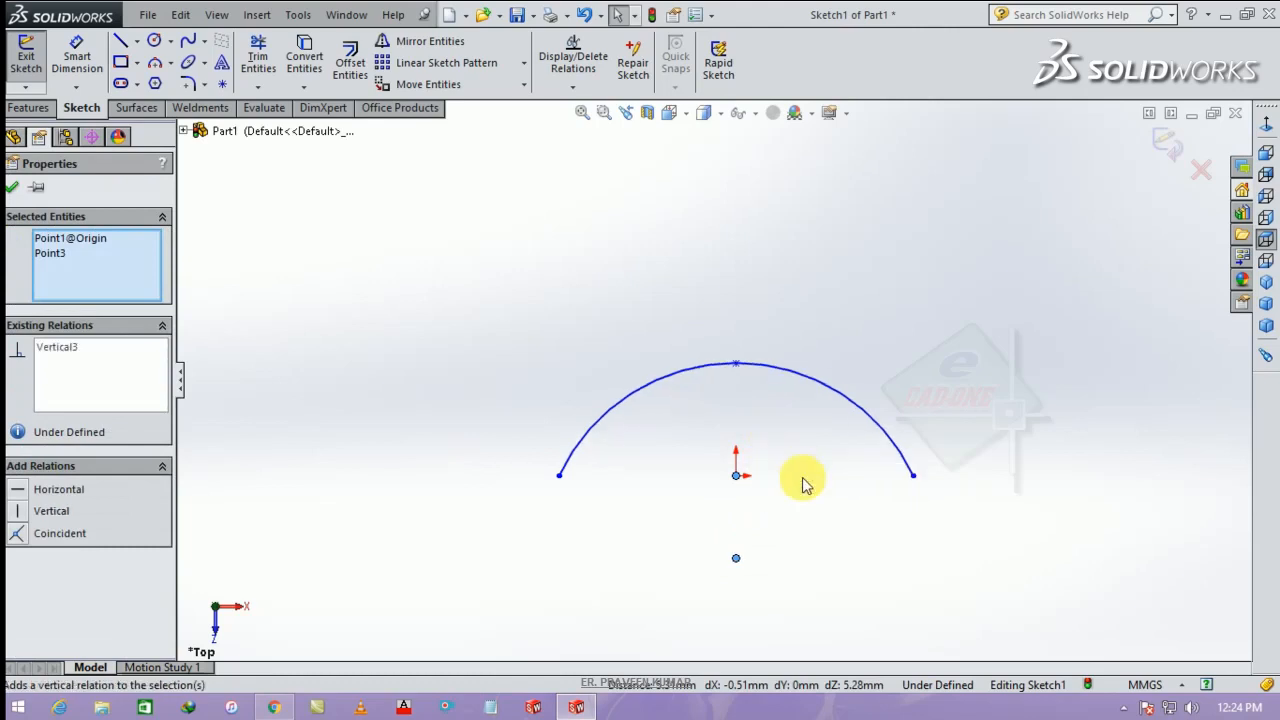
left_click(740, 398)
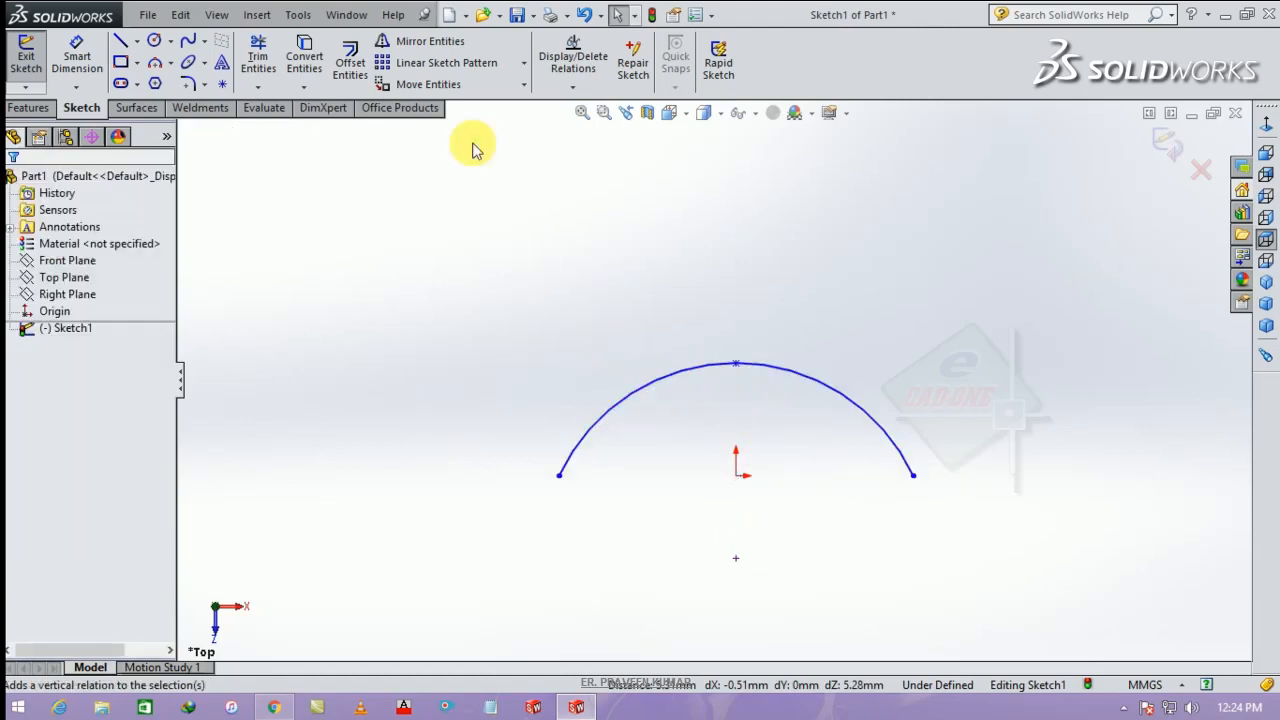
Step: Dimension the horizontal distance between the arc's two endpoints as 3.5 mm
left_click(72, 54)
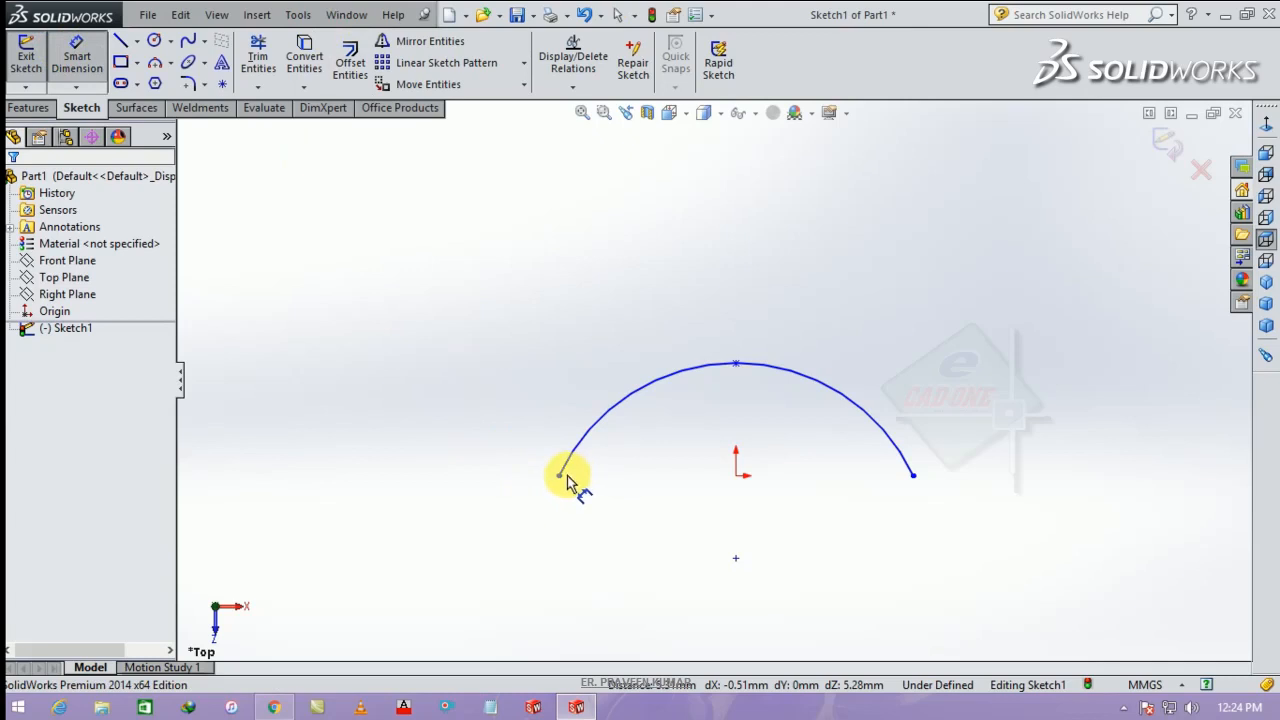
left_click(561, 477)
left_click(913, 478)
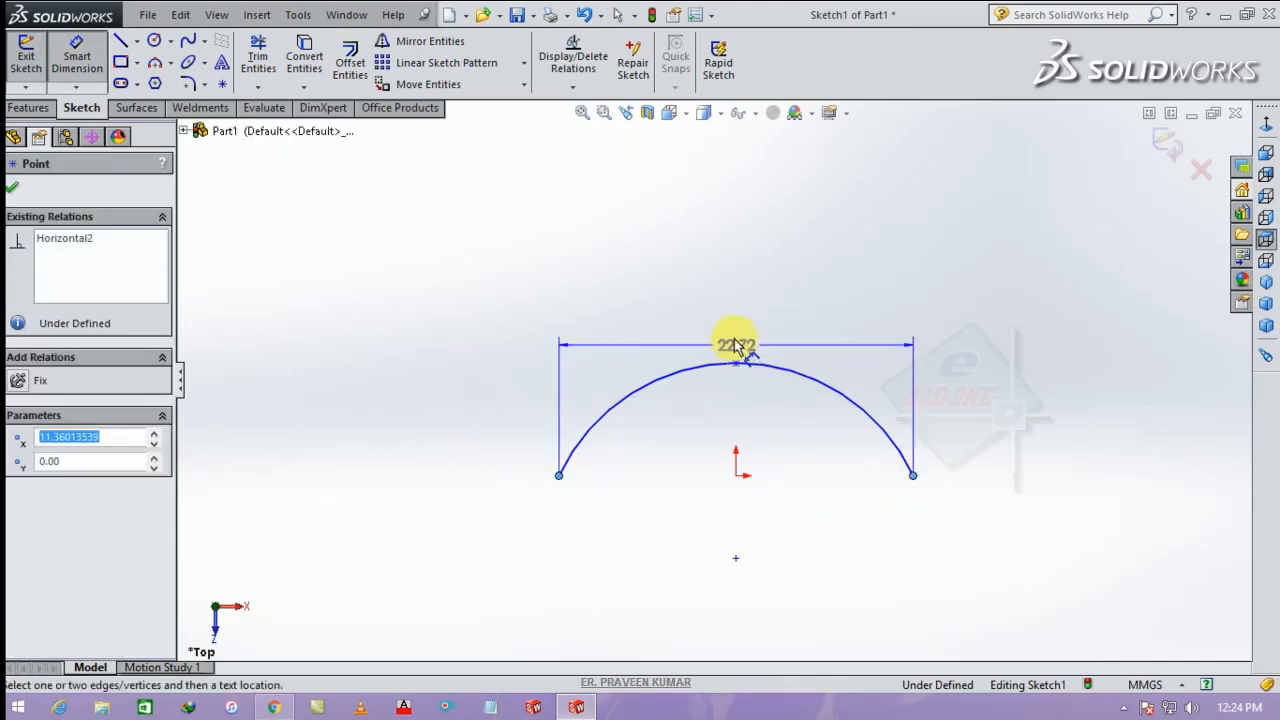
left_click(737, 343)
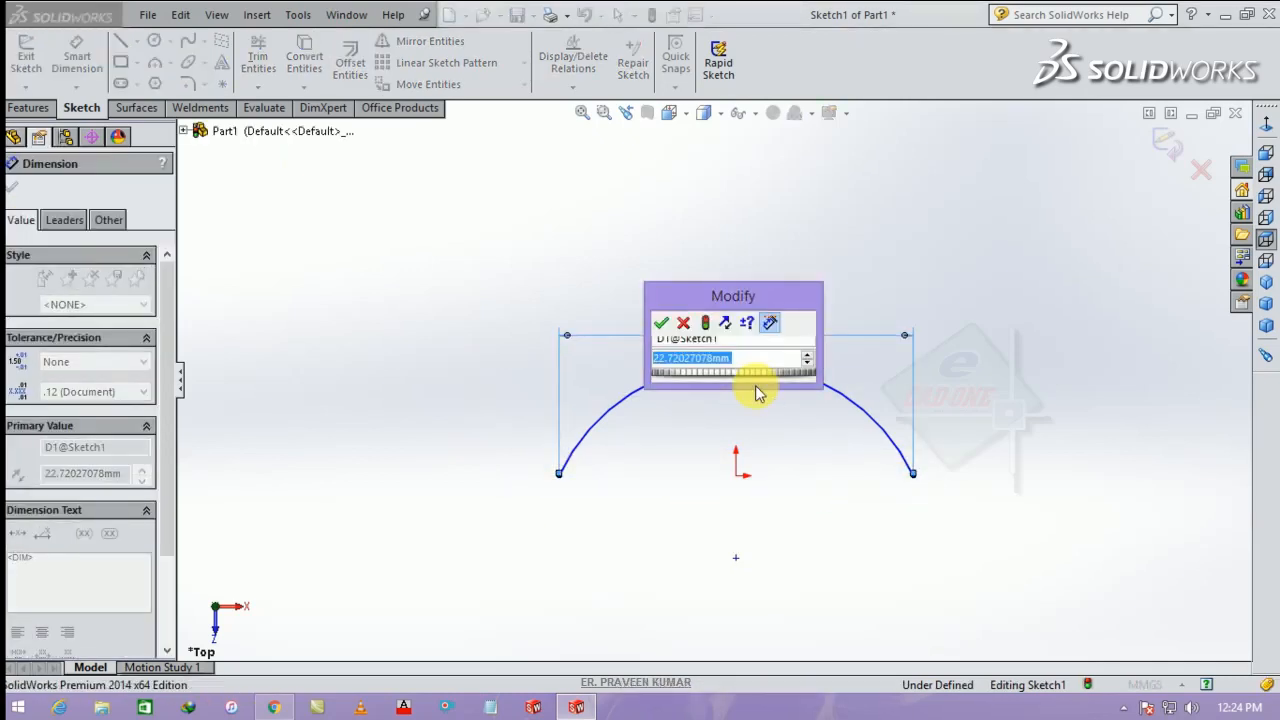
type("3.5")
key("Return")
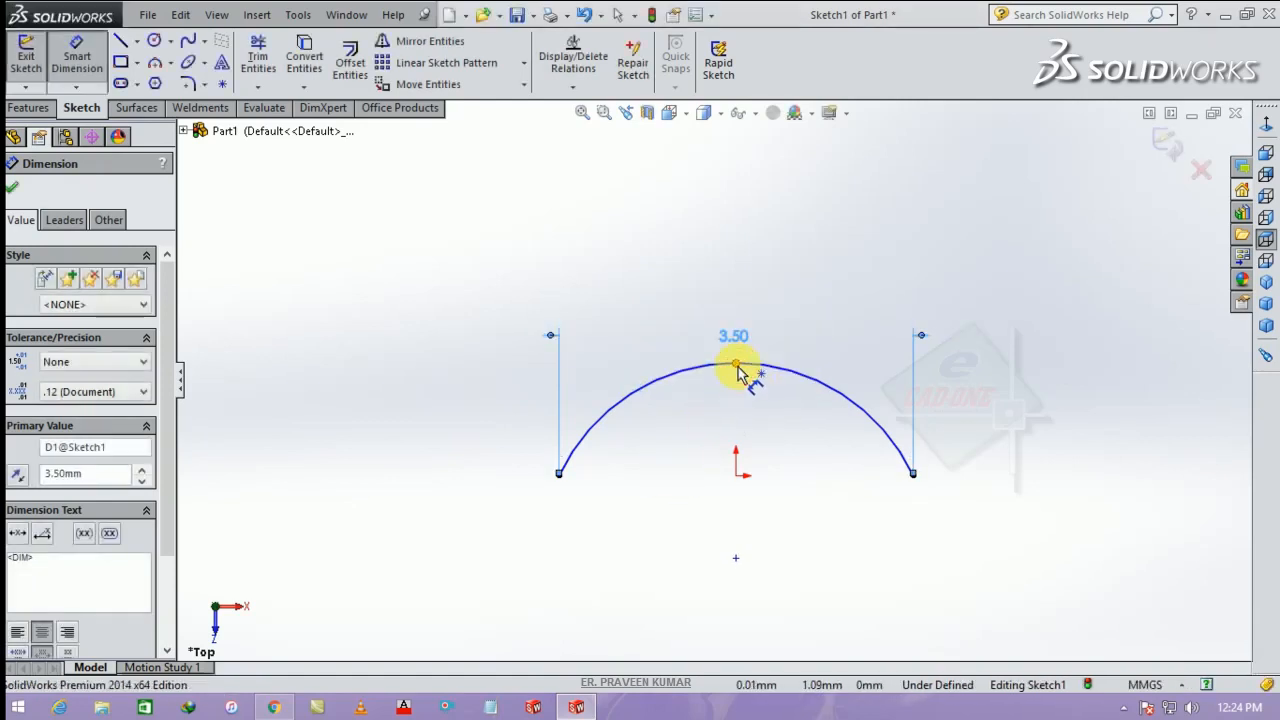
Step: Dimension the height from the origin to the arc's midpoint as 0.25 mm and finish dimensioning
left_click(736, 364)
left_click(736, 475)
left_click(481, 428)
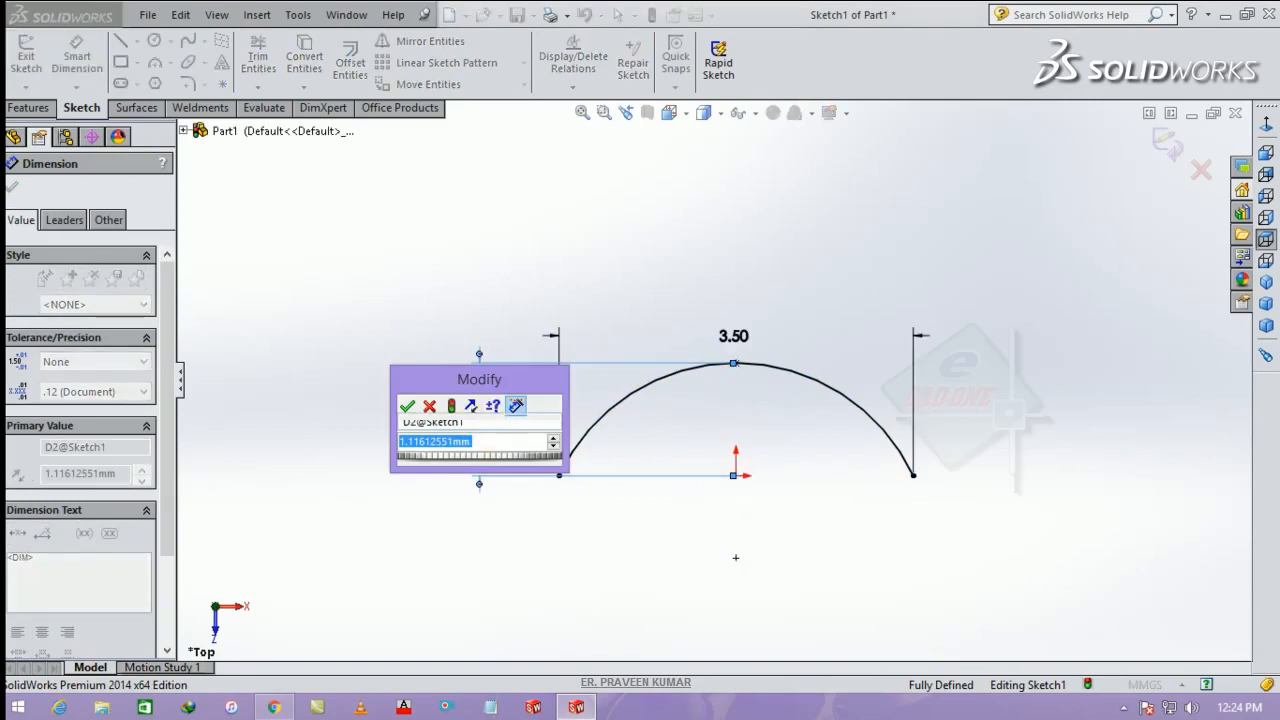
type("0.25")
key("Return")
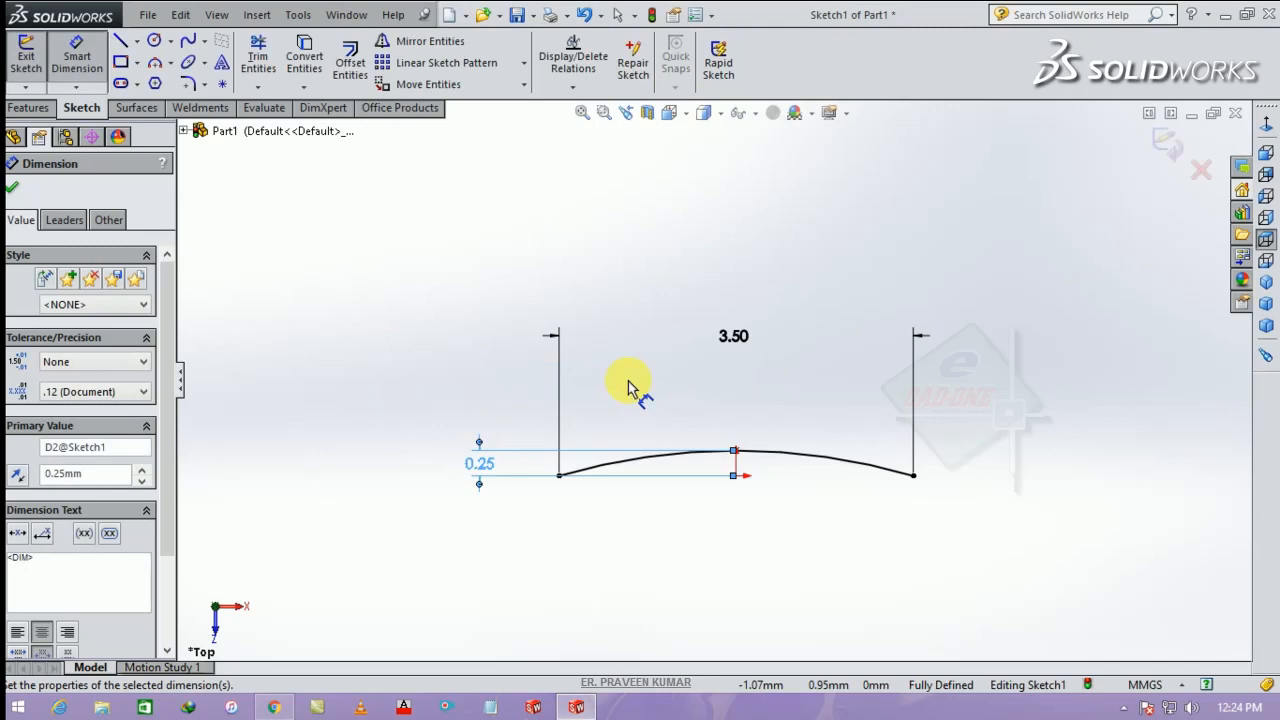
left_click(12, 187)
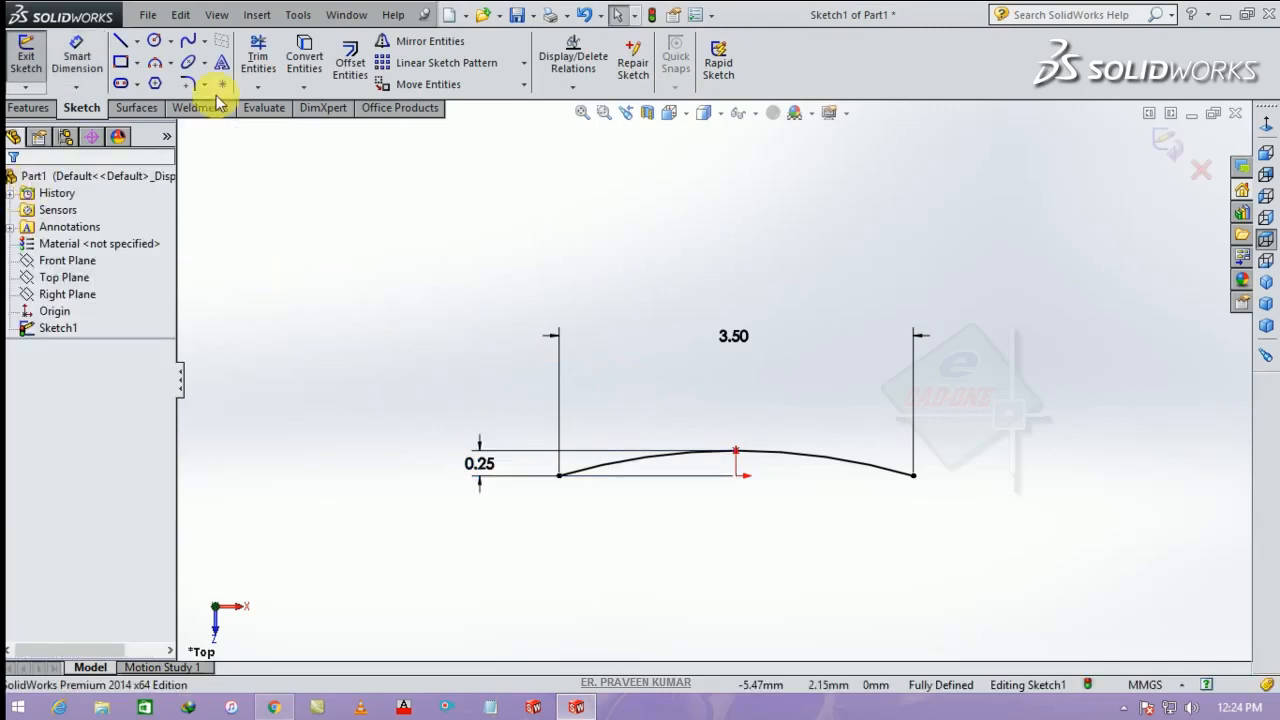
Step: Create a circular sketch pattern of the arc with 2 equally spaced instances over 360 degrees about its left endpoint
left_click(524, 66)
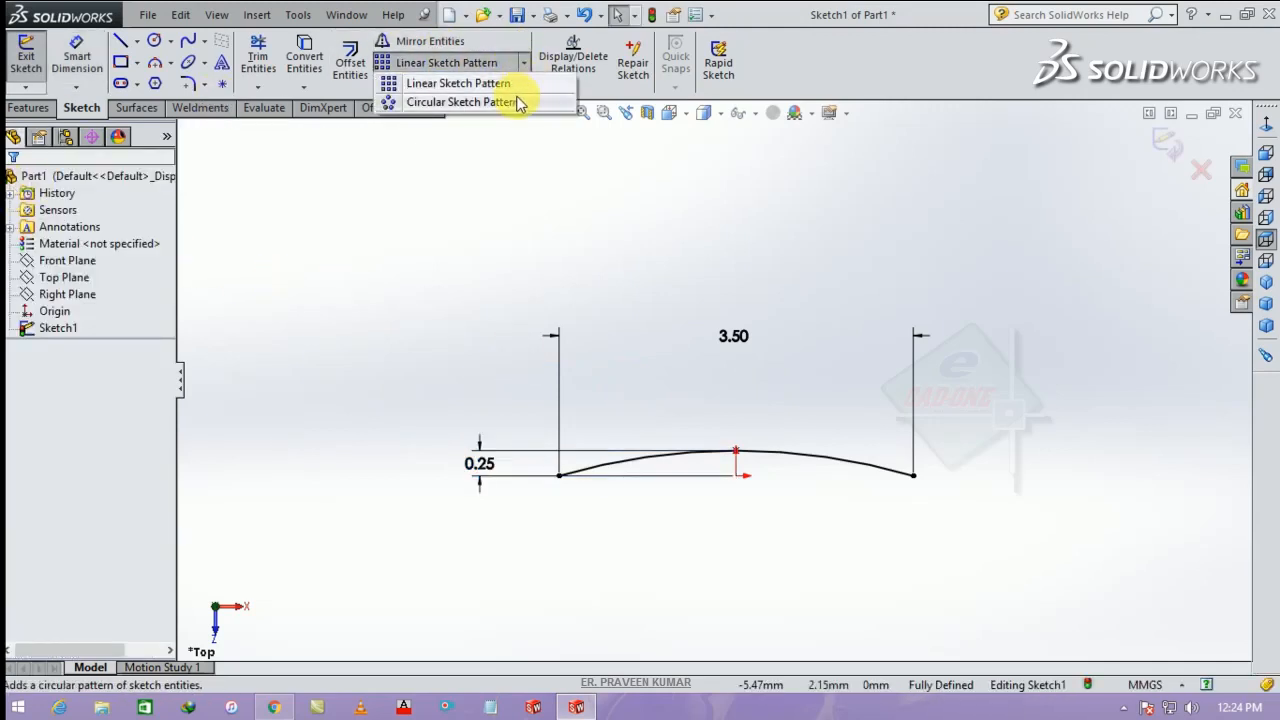
left_click(514, 102)
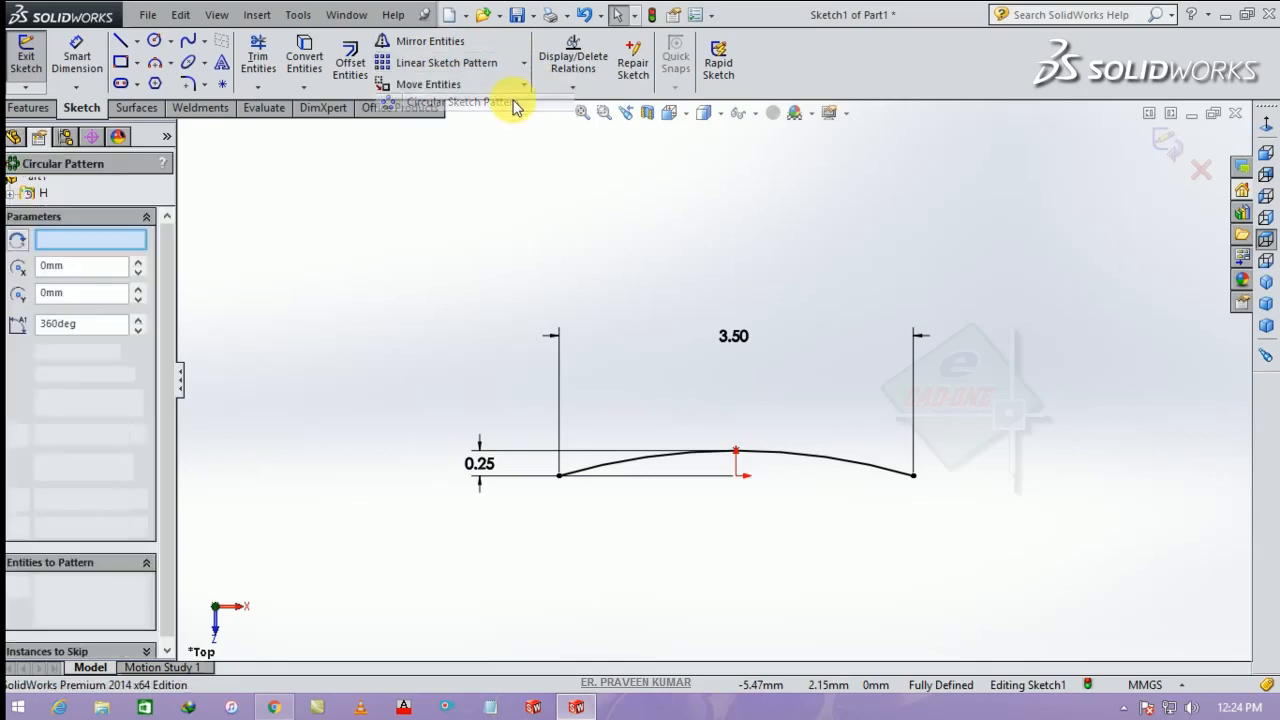
scroll(789, 471, "up", 2)
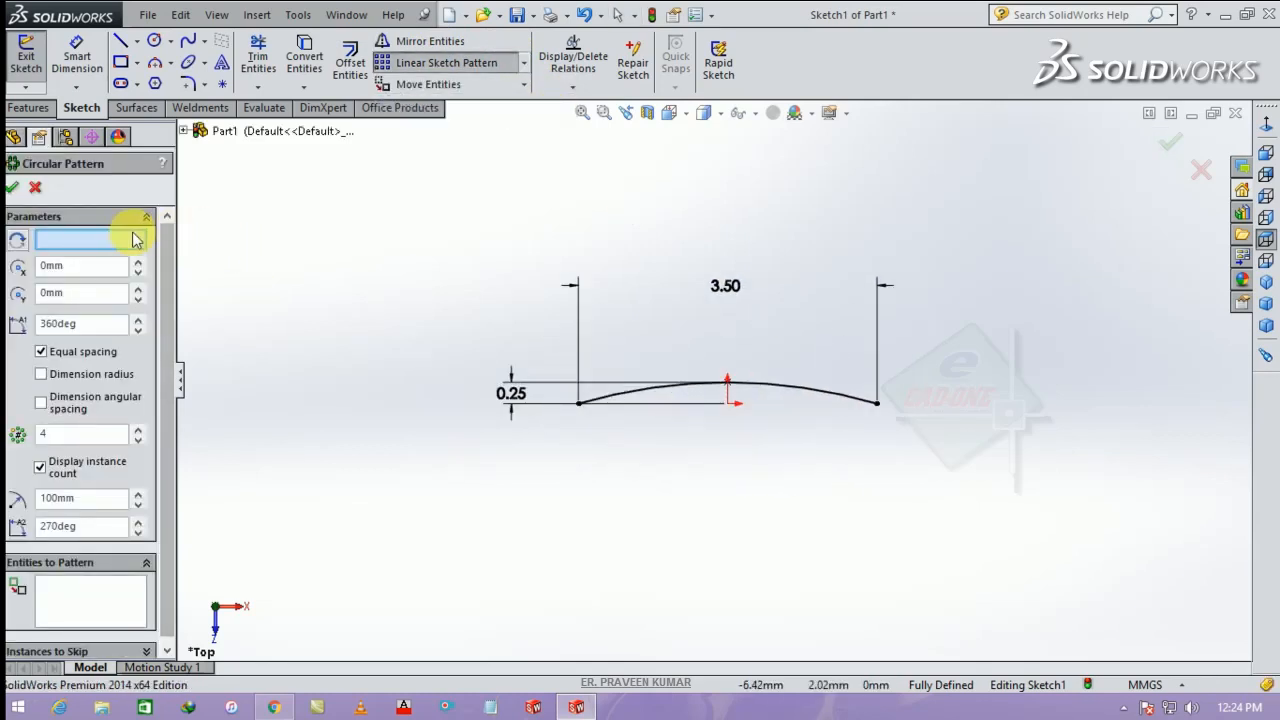
left_click(110, 605)
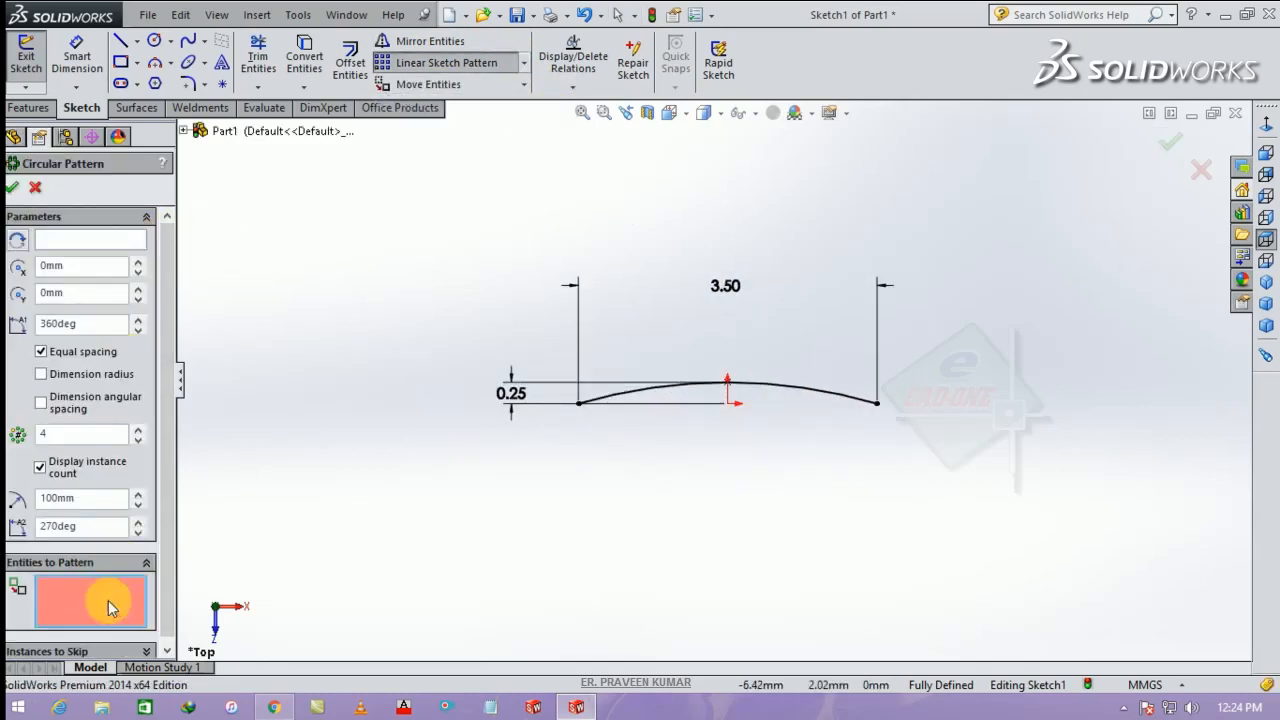
left_click(608, 392)
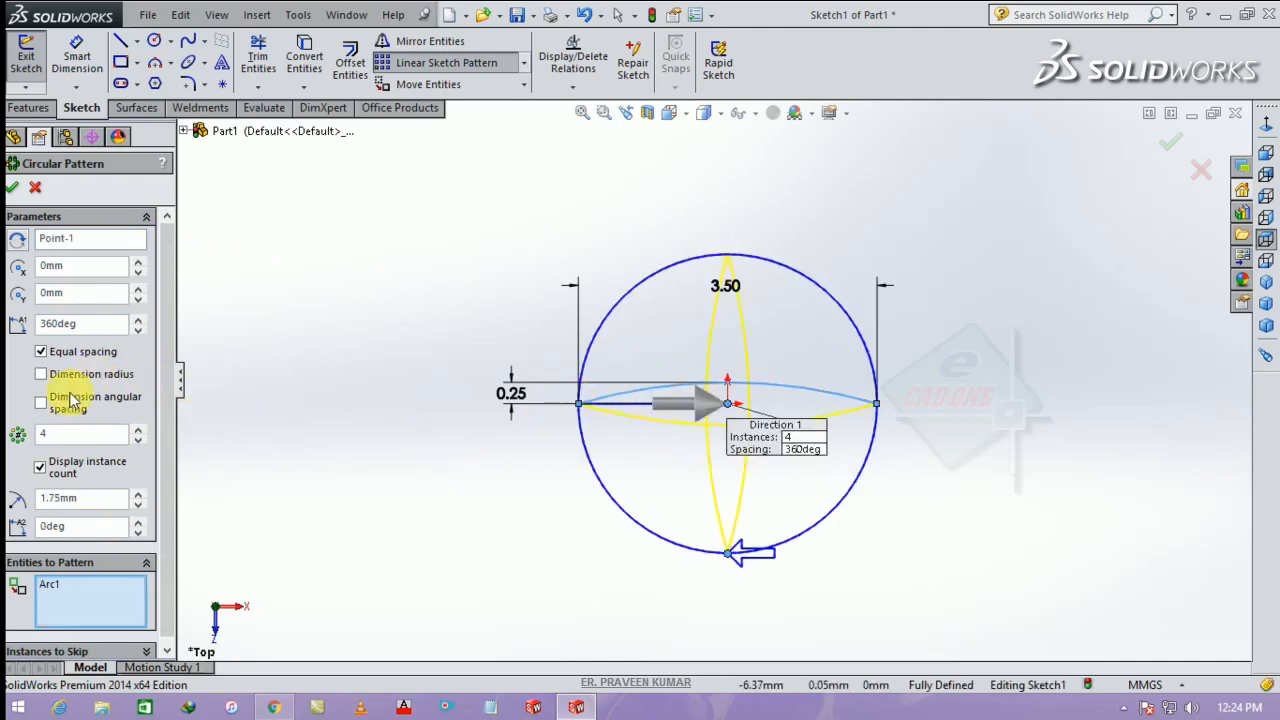
type("2")
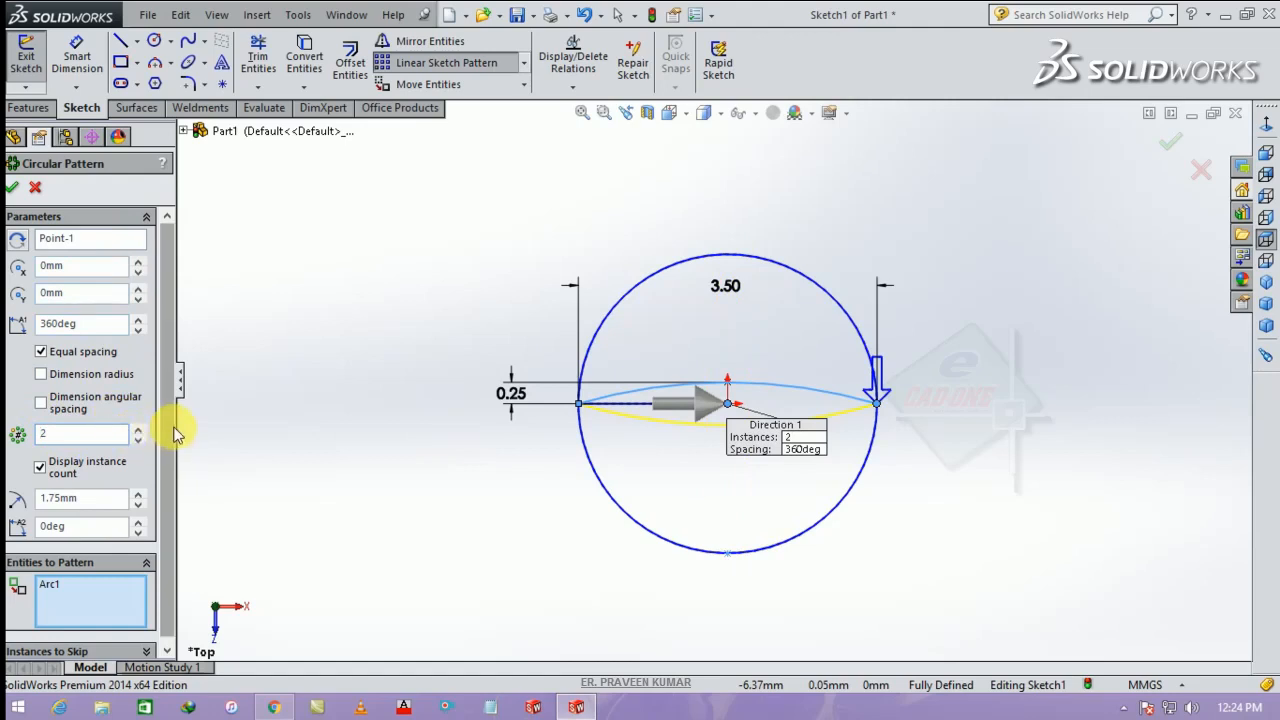
left_click(105, 240)
right_click(105, 240)
left_click(190, 247)
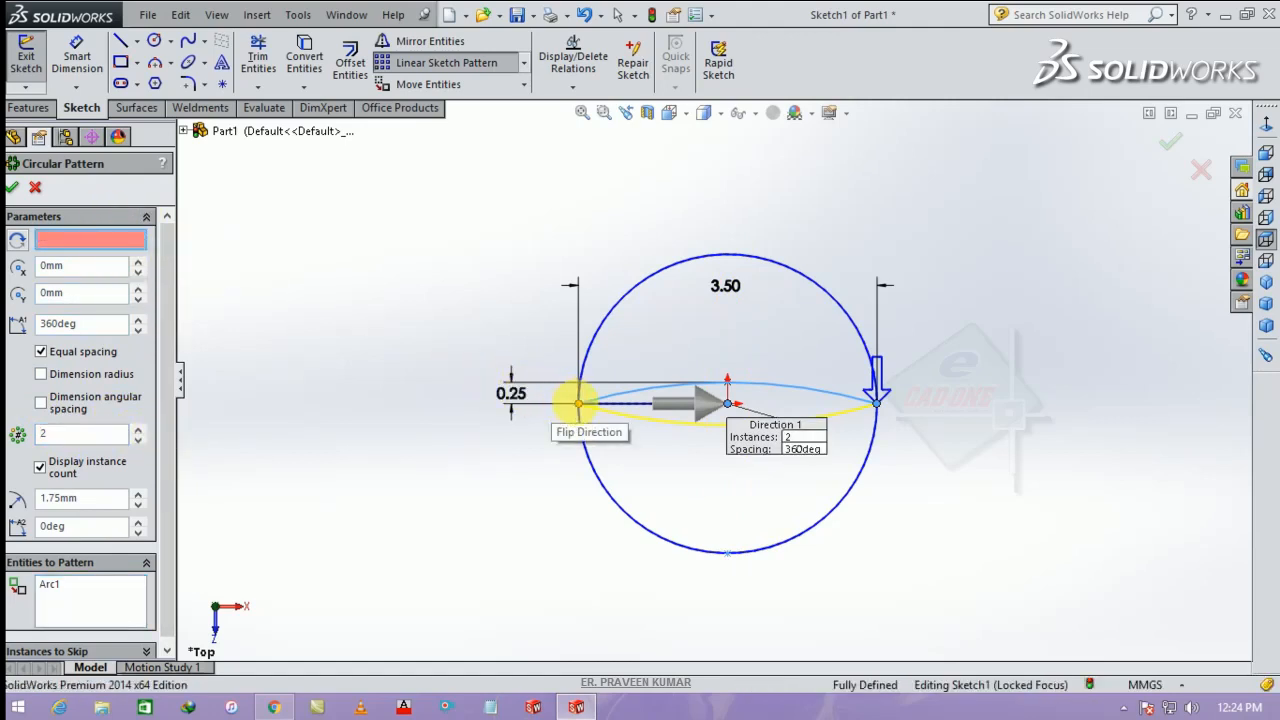
left_click(577, 405)
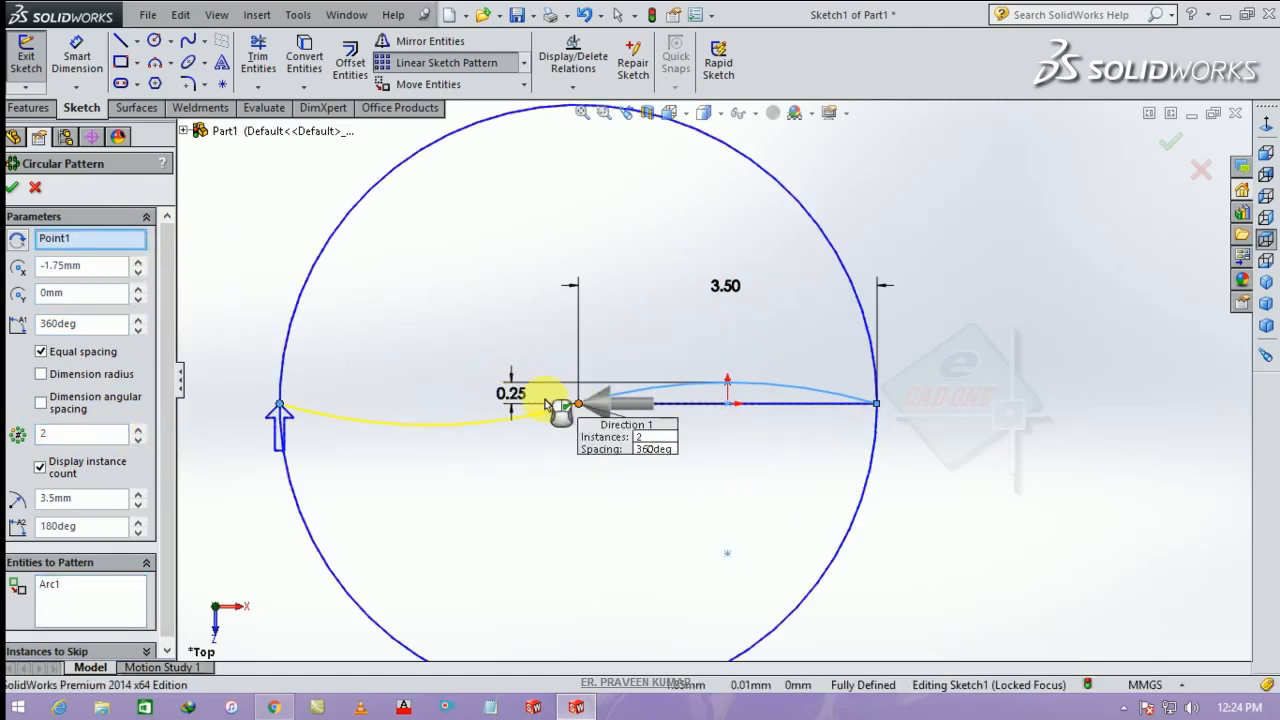
left_click(13, 192)
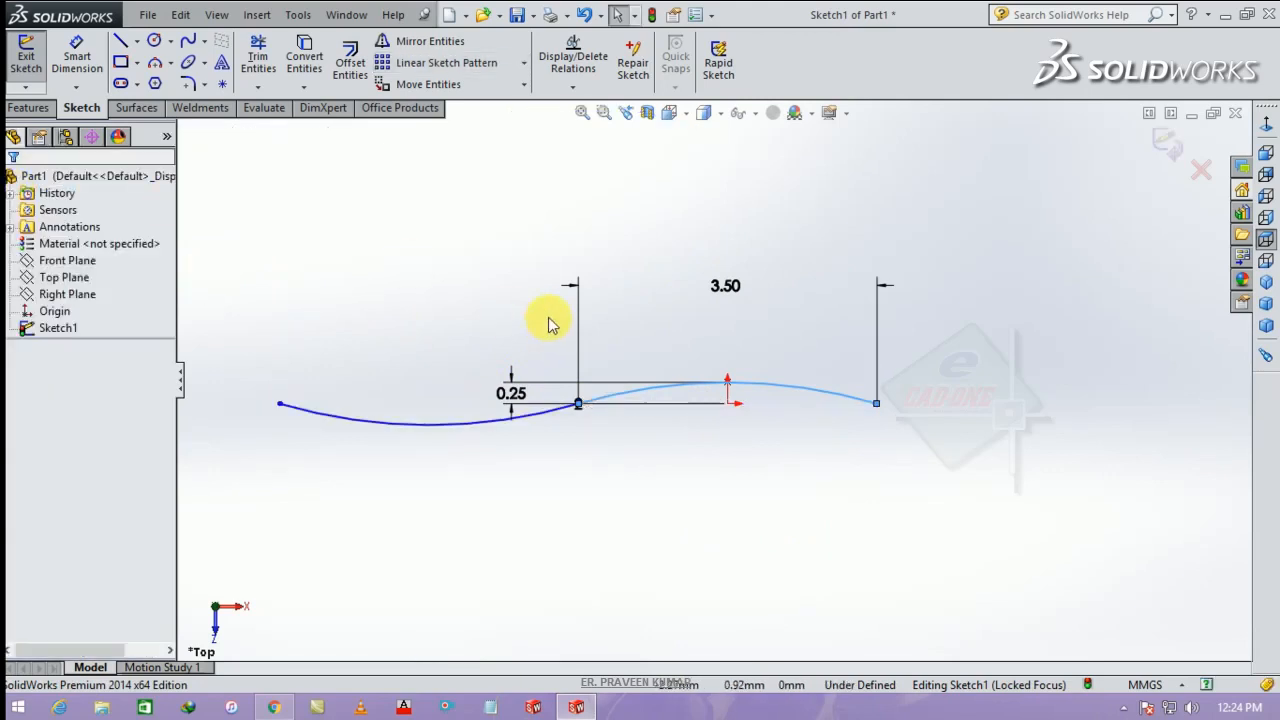
Step: Create a linear sketch pattern of the original arc along the reversed X-axis with 2 instances spaced 7 mm apart
left_click(500, 64)
scroll(697, 440, "up", 2)
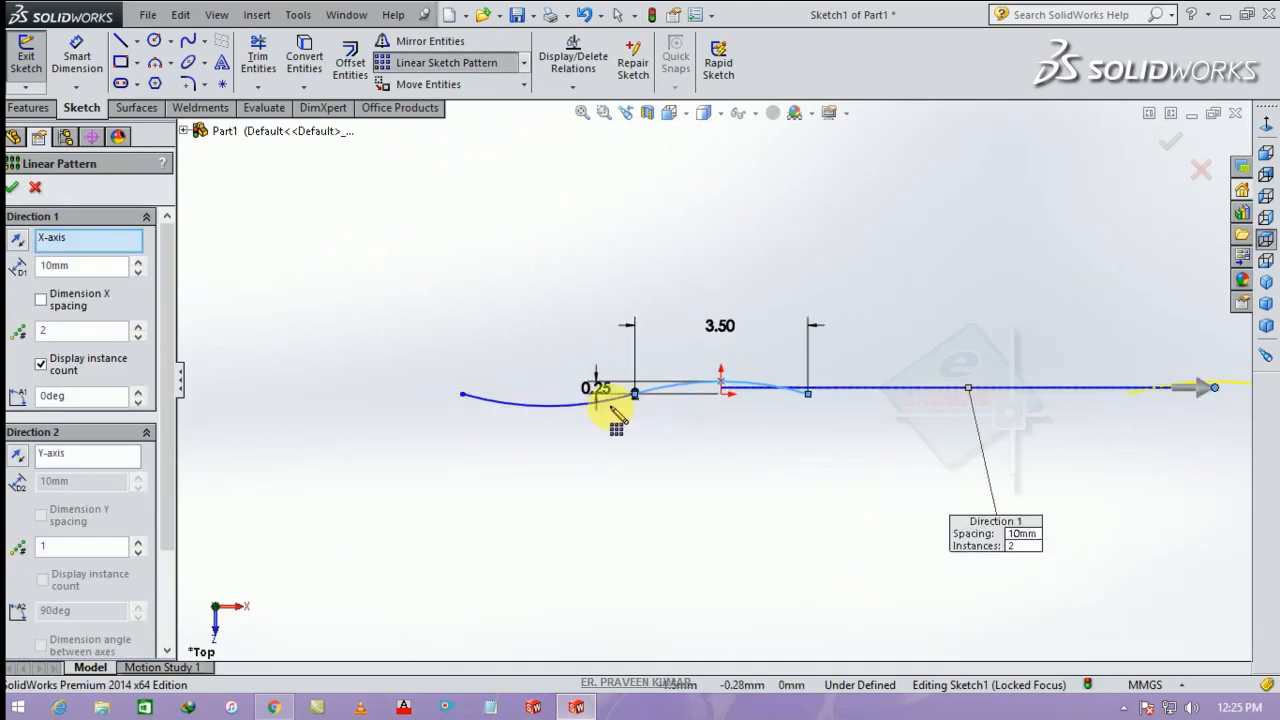
left_click(18, 243)
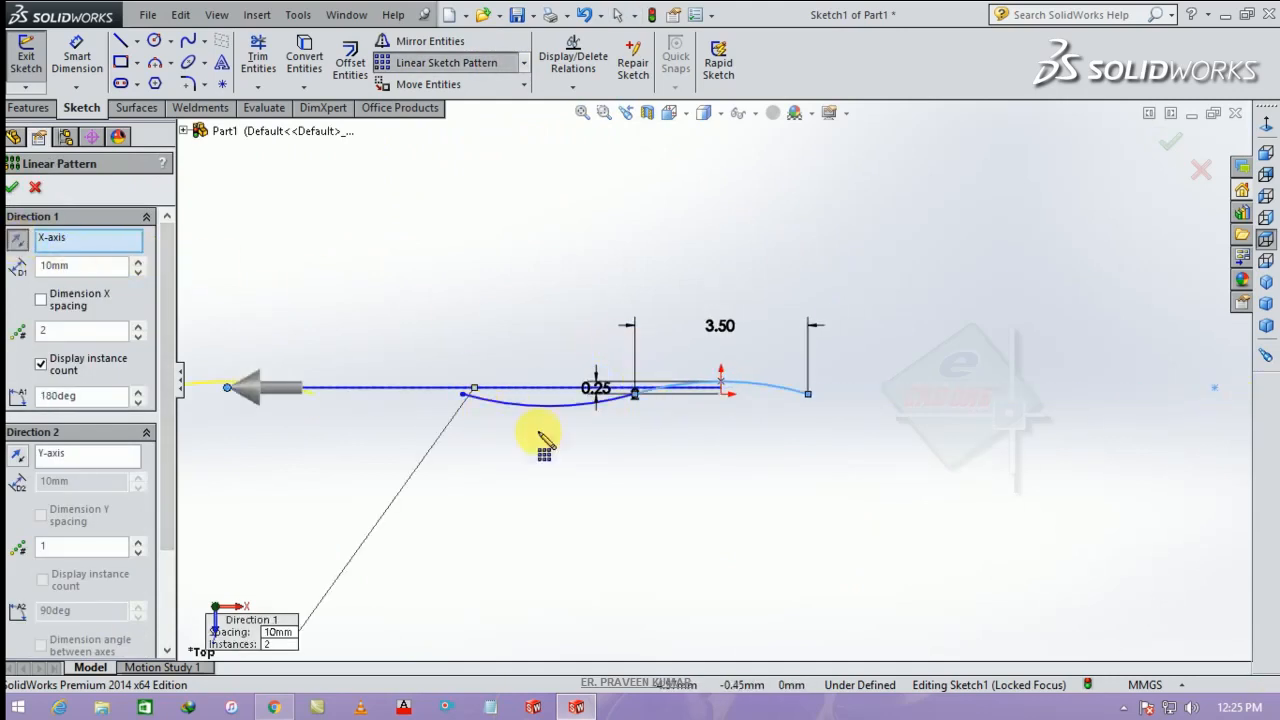
scroll(609, 440, "up", 3)
scroll(566, 414, "down", 2)
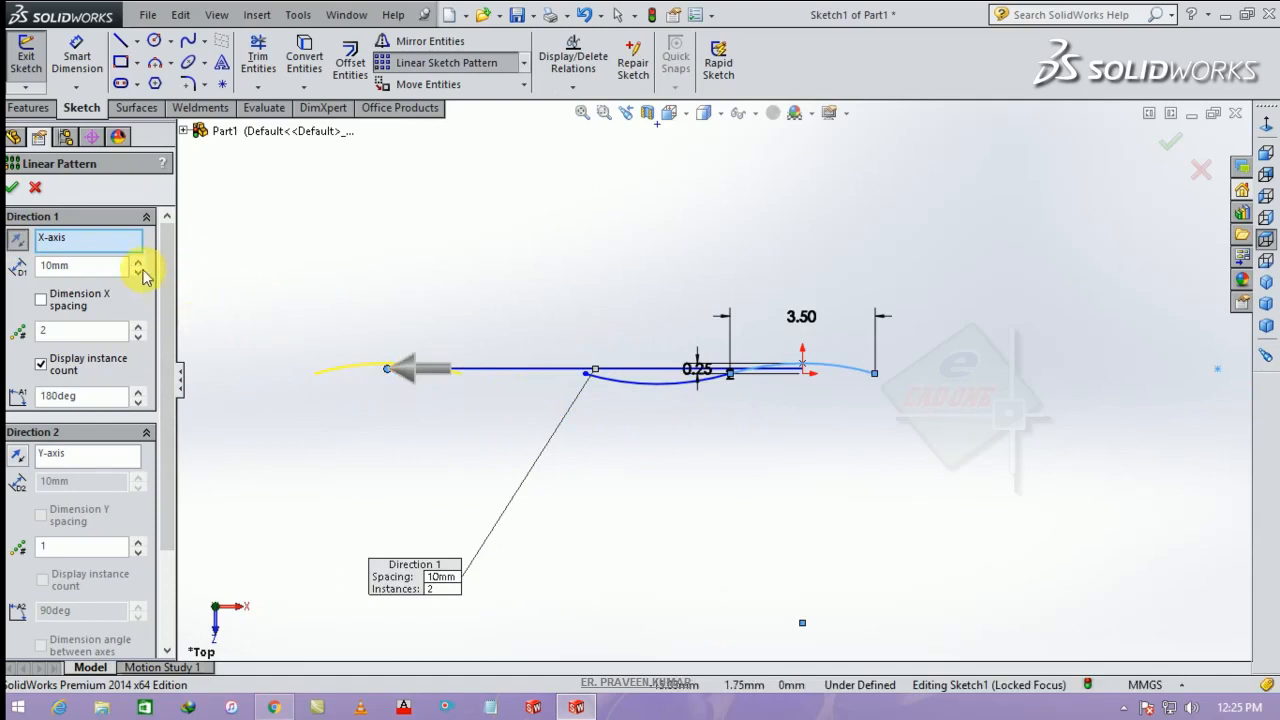
left_click(109, 266)
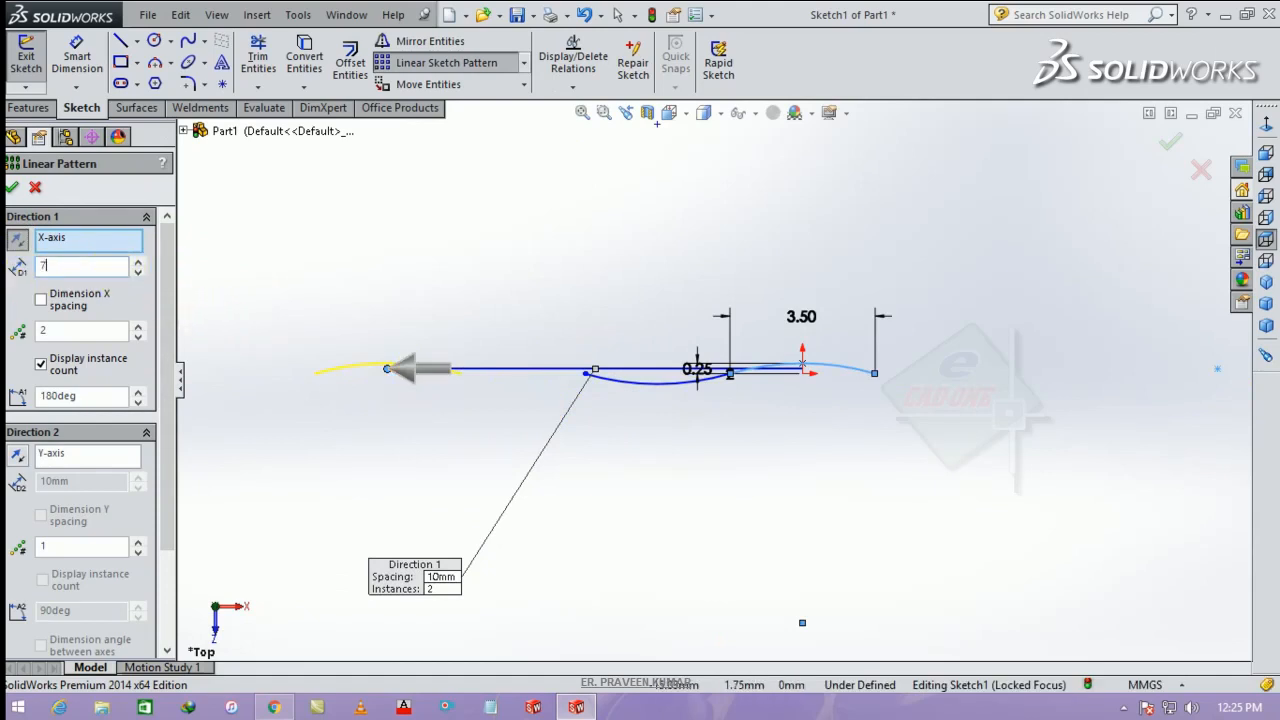
type("7")
key("Return")
scroll(790, 405, "down", 1)
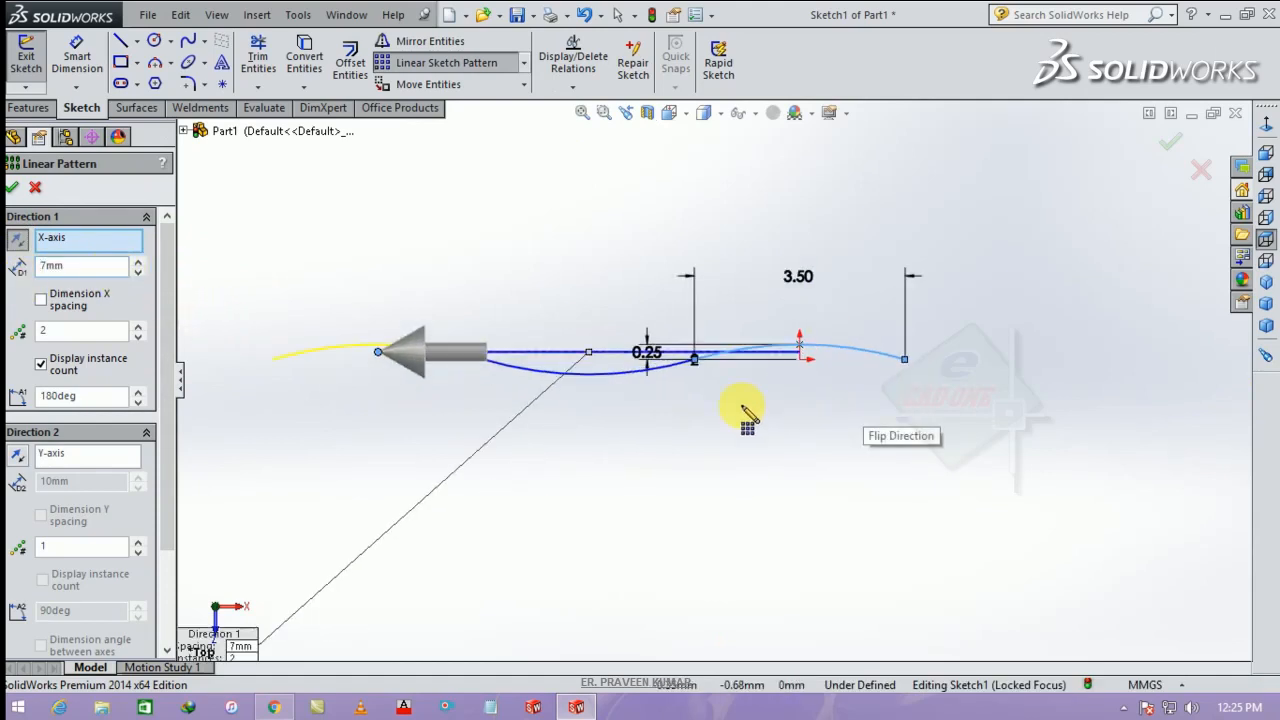
middle_click_drag(694, 354, 689, 297)
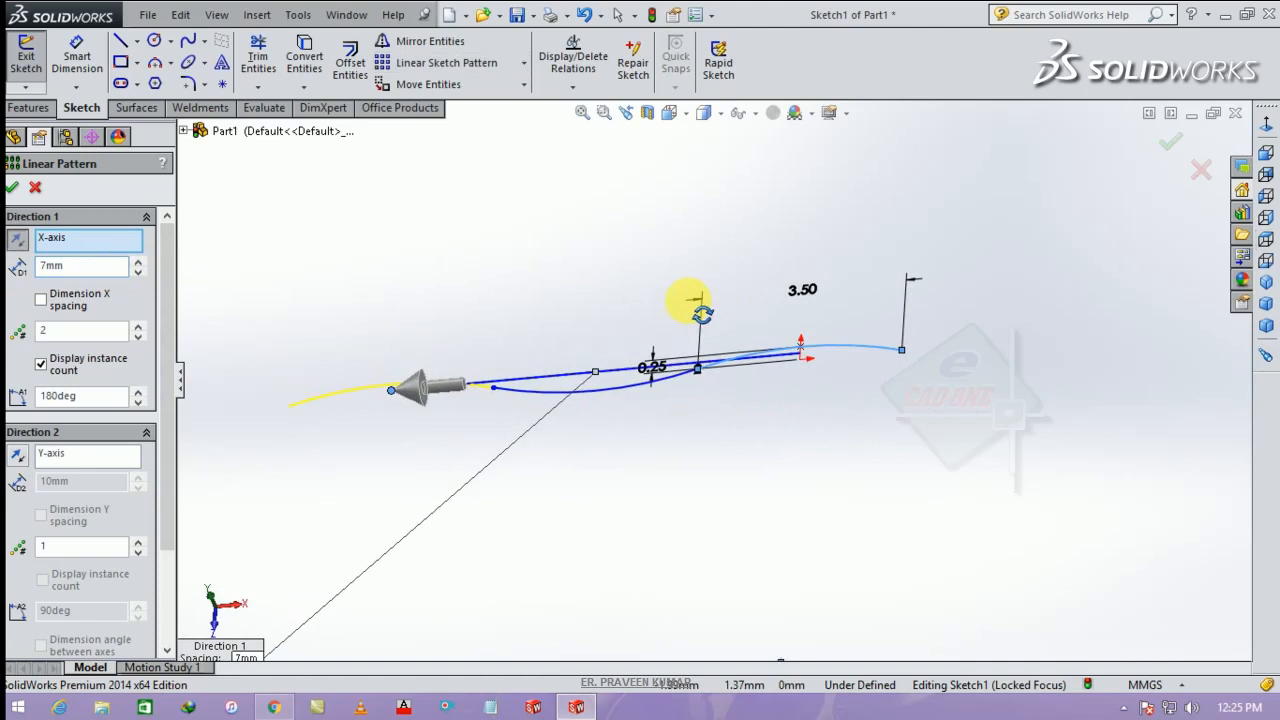
left_click(15, 188)
left_click(1266, 128)
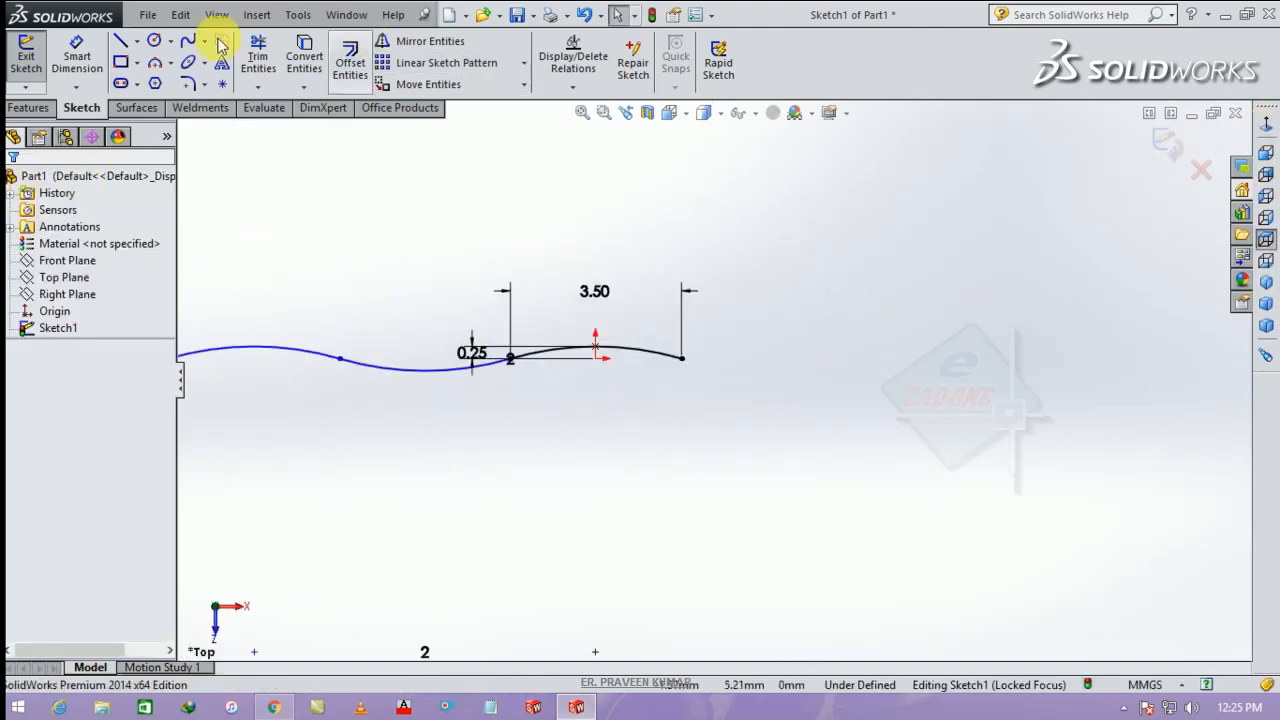
Step: Draw a vertical construction line about 2.83 mm long downward from the midpoint of the original arc
left_click(120, 41)
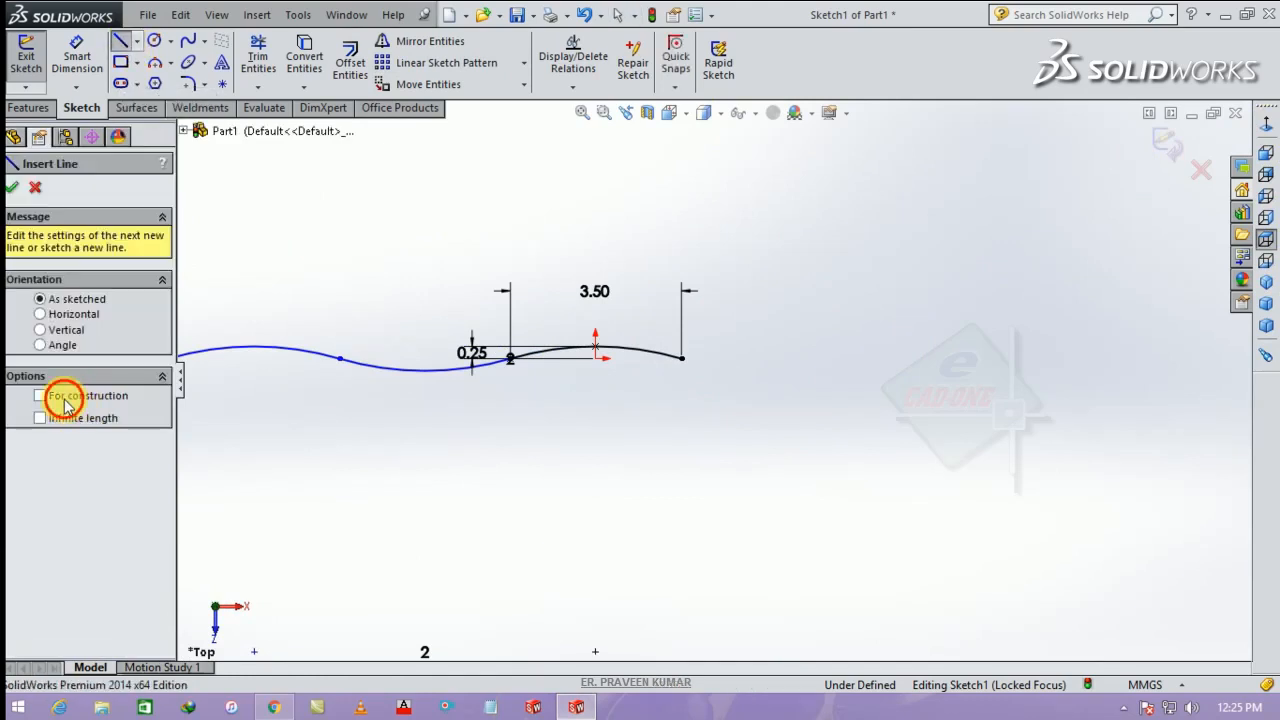
left_click(40, 396)
left_click(596, 345)
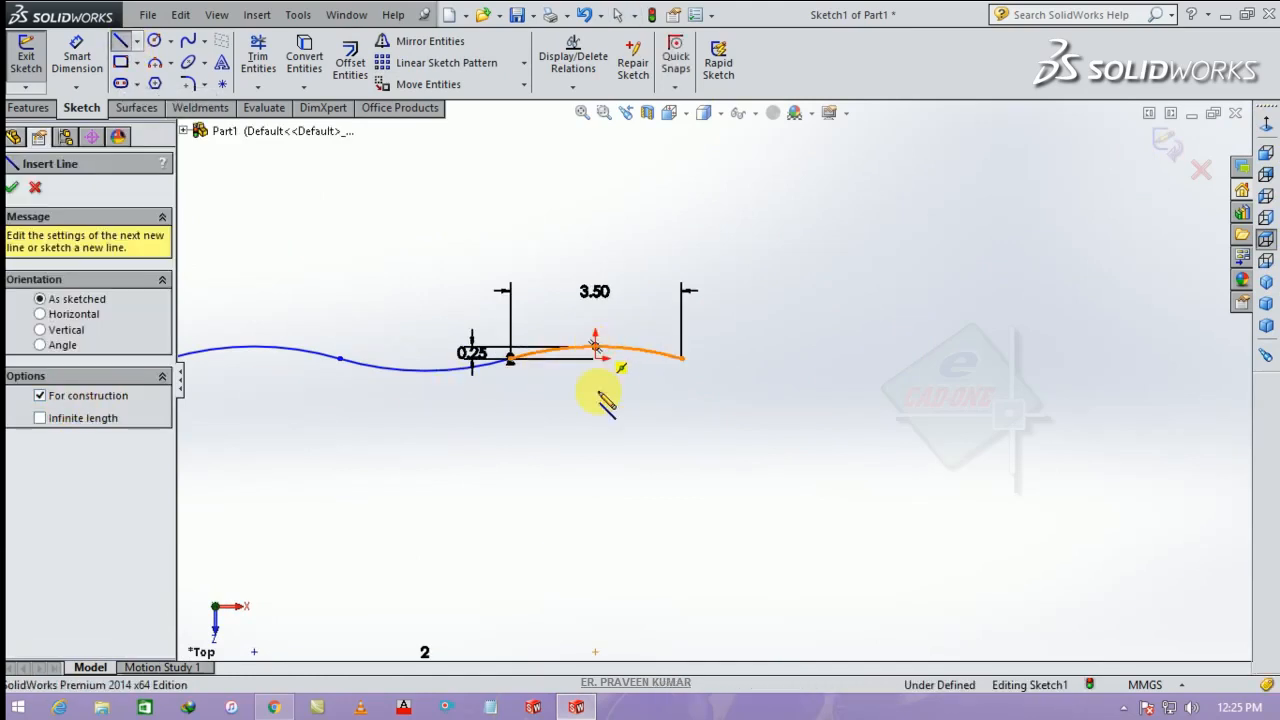
left_click(596, 484)
key("Escape")
left_click(596, 443)
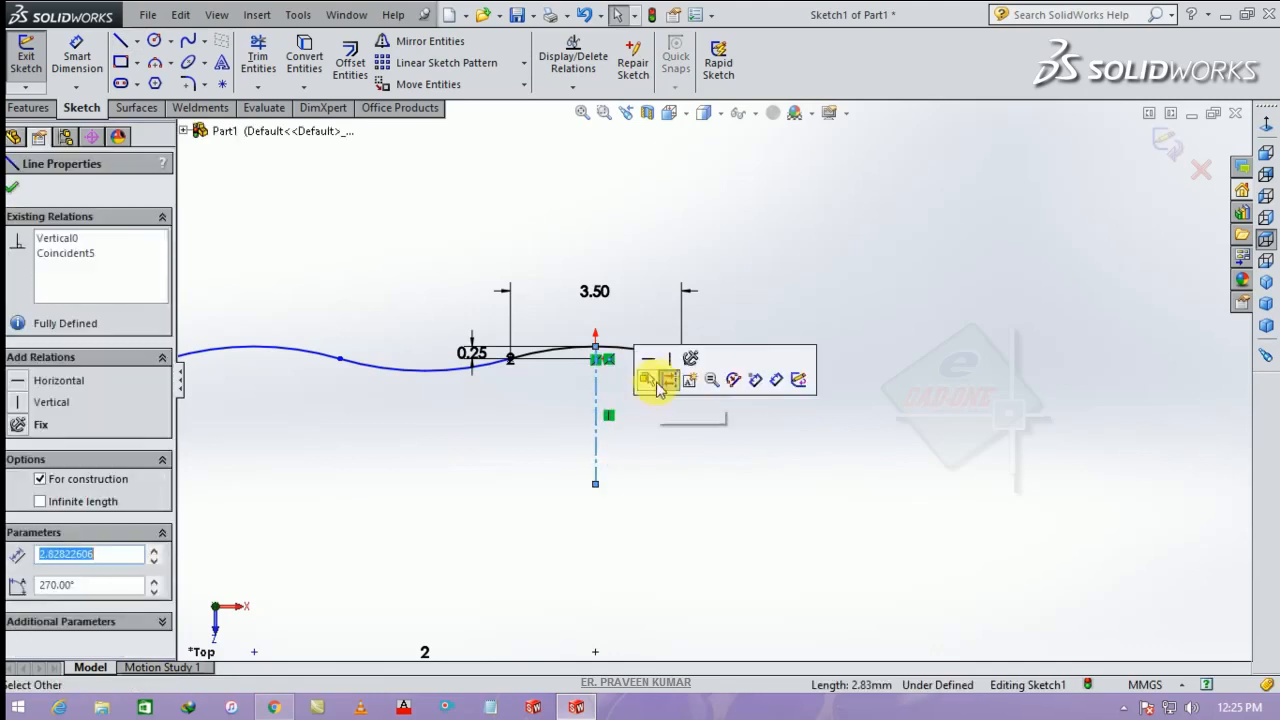
left_click(326, 218)
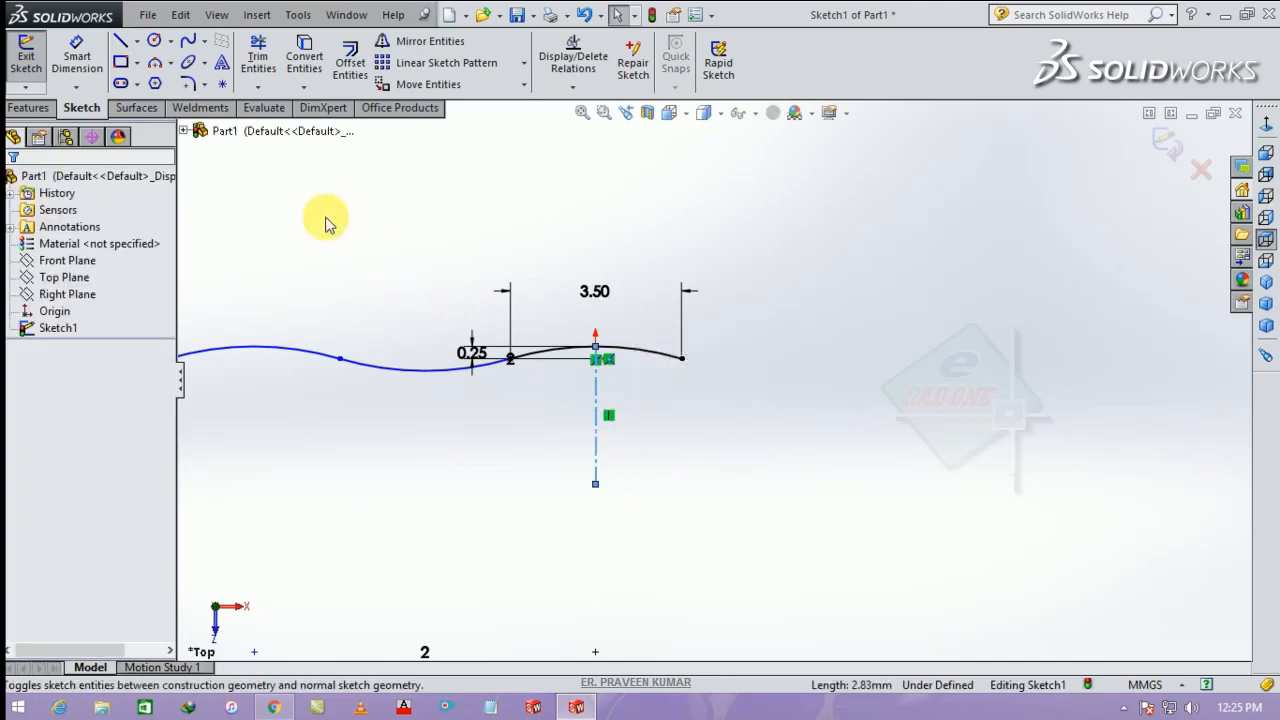
Step: Mirror the two patterned arcs about the vertical construction line, keeping the originals, and exit the sketch
left_click(421, 53)
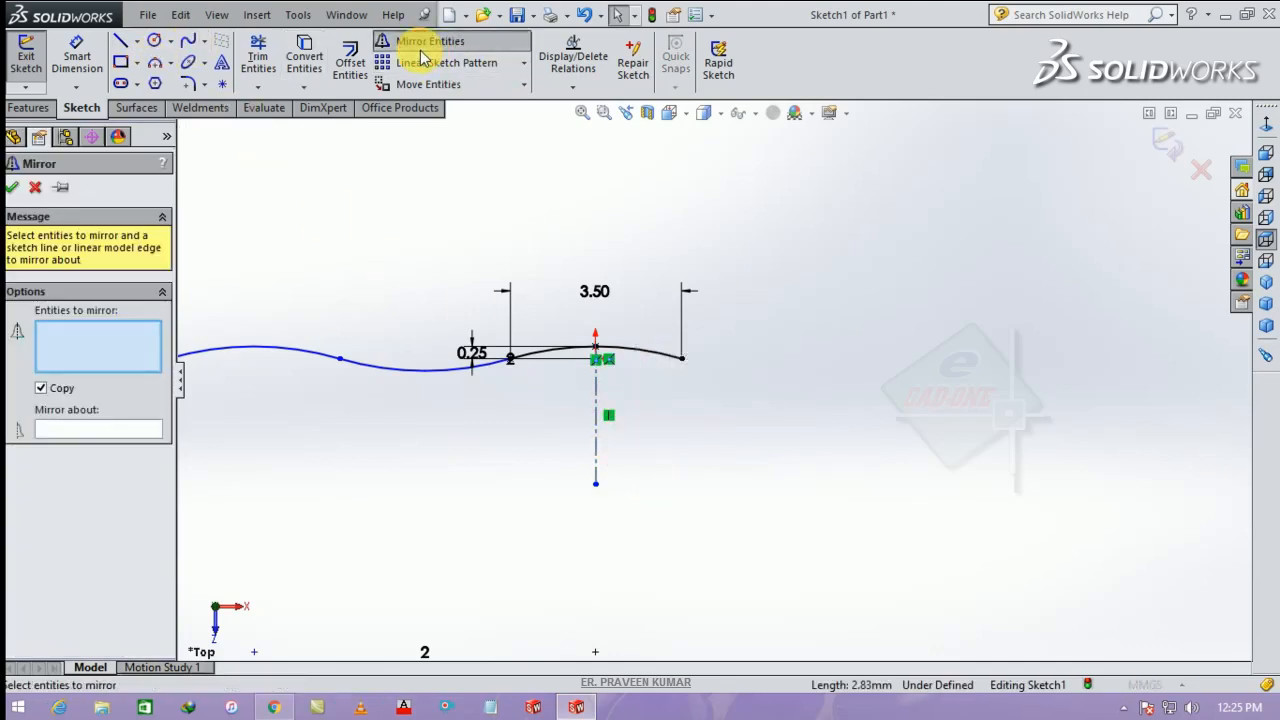
left_click(268, 356)
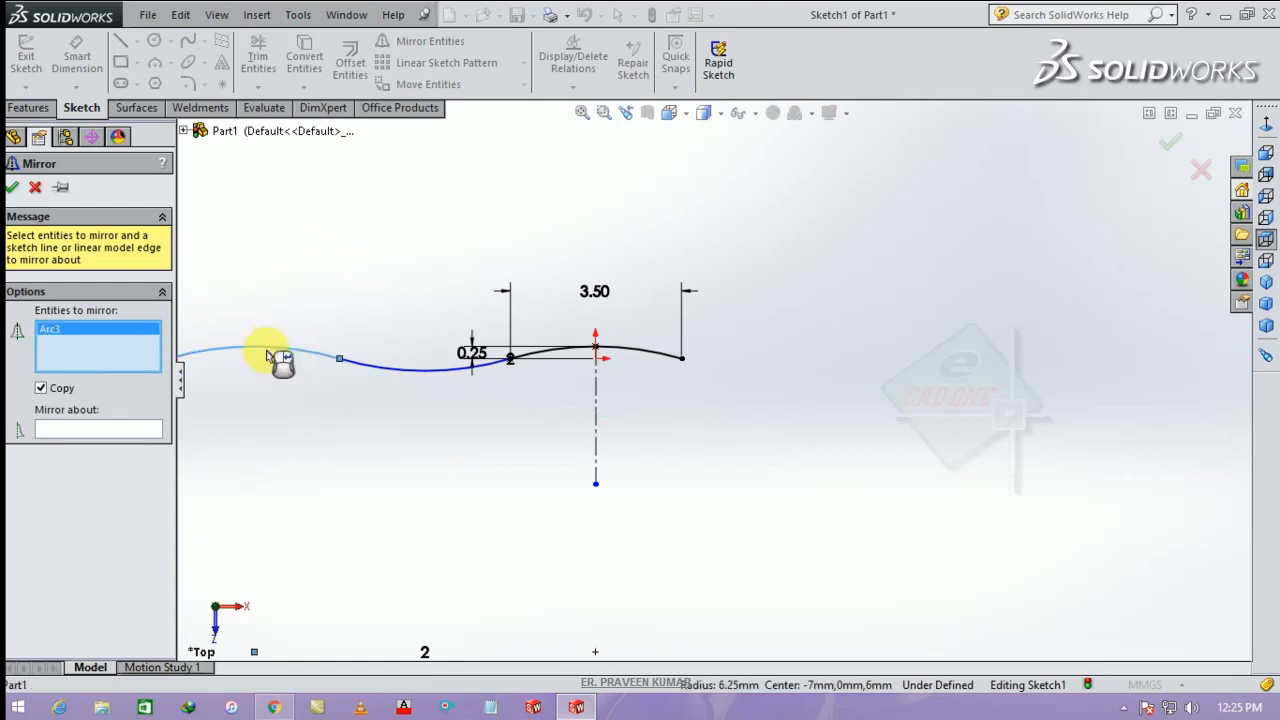
left_click(395, 376)
left_click(112, 432)
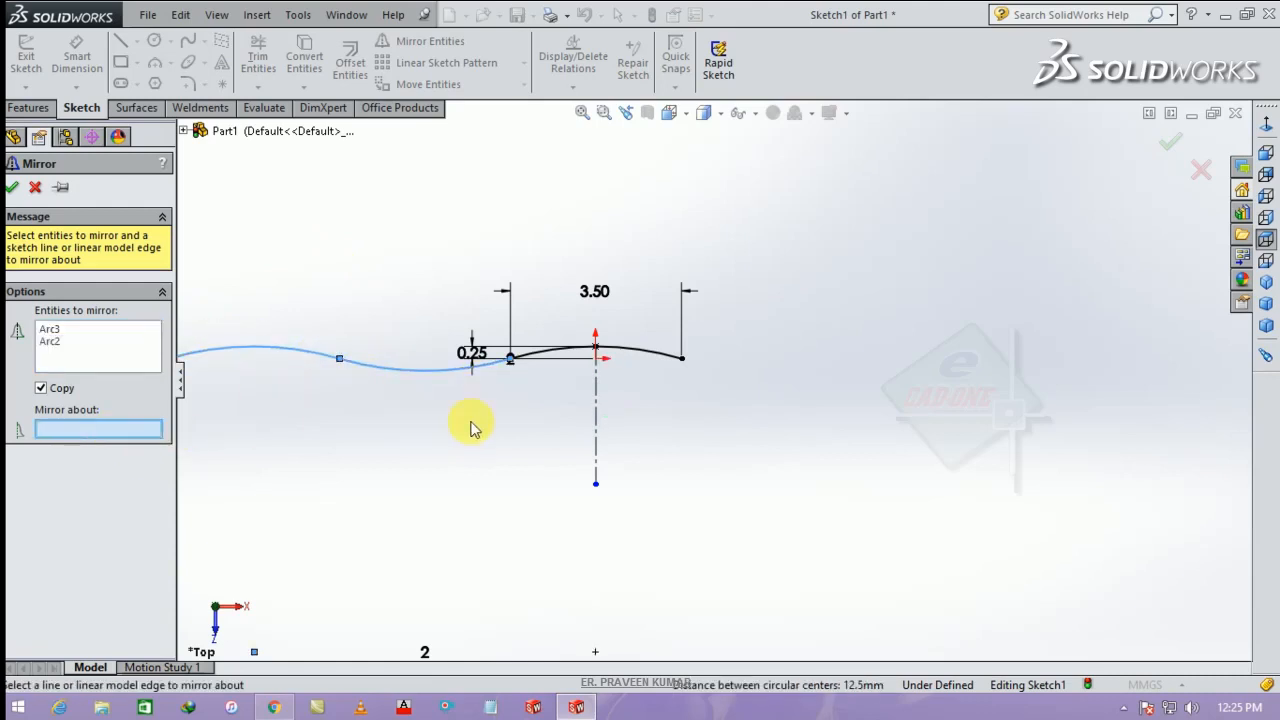
left_click(596, 405)
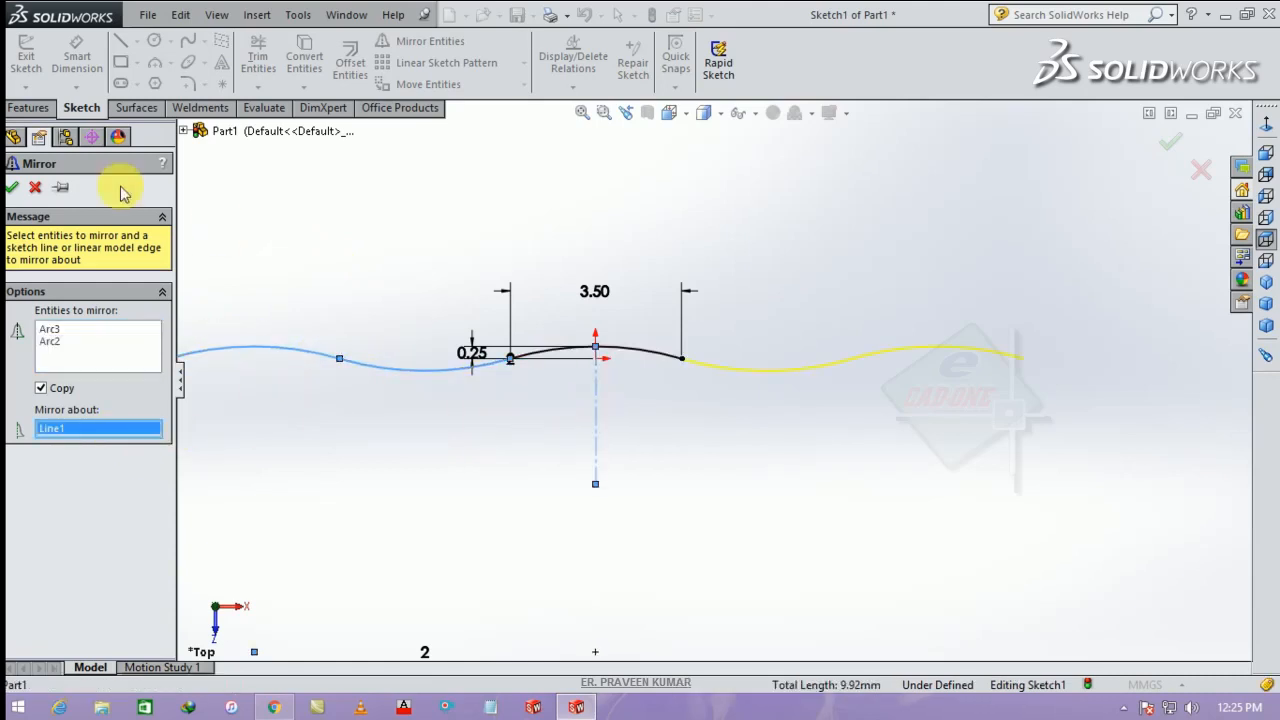
left_click(14, 189)
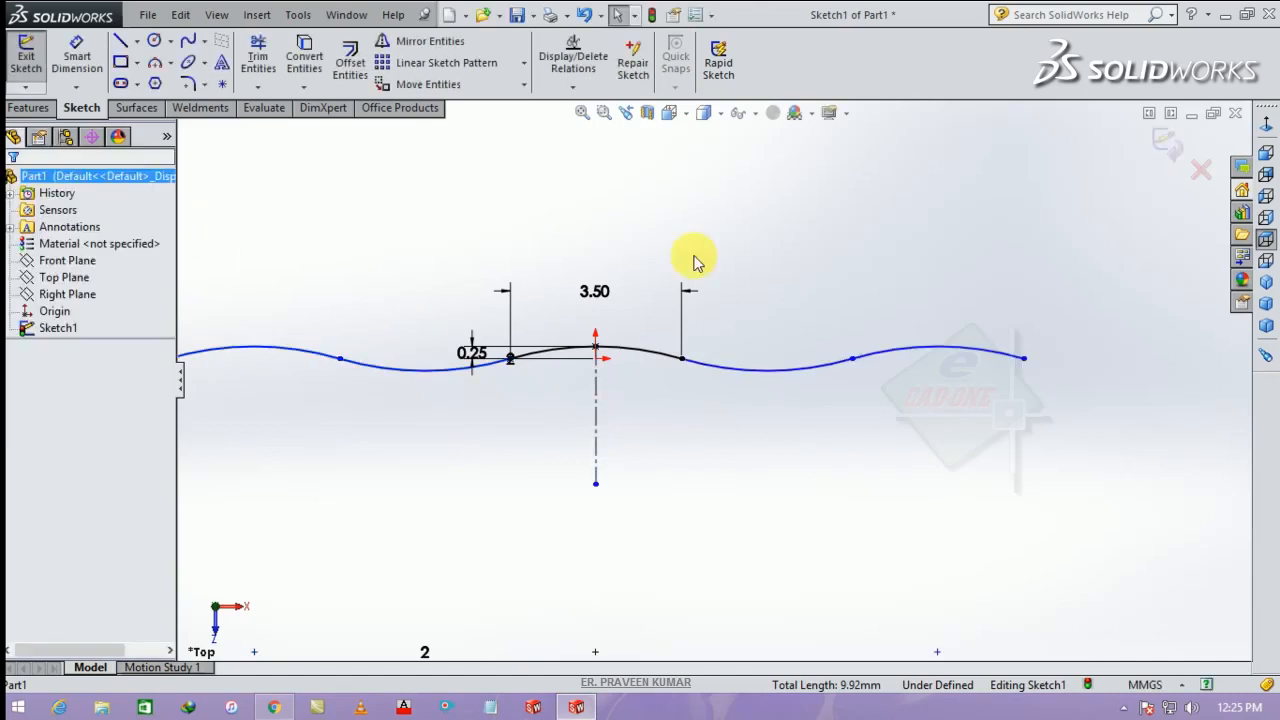
left_click(1168, 141)
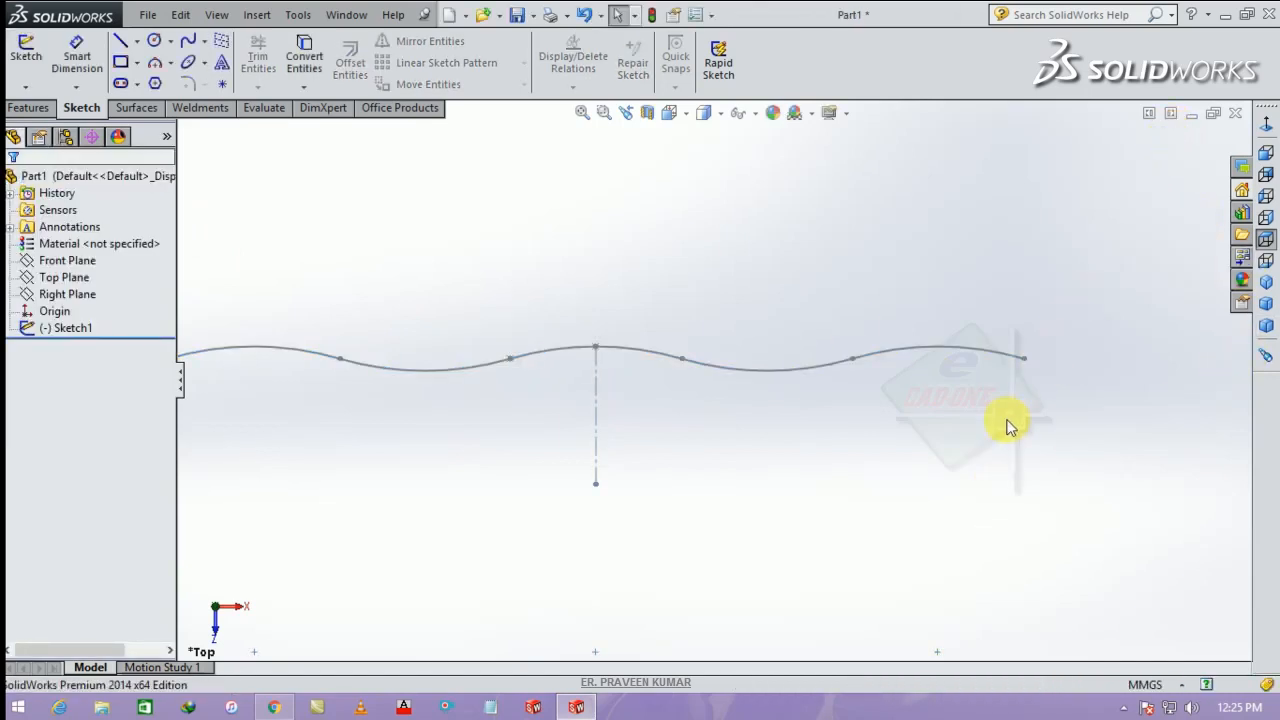
Step: Start a new sketch on the Right Plane and orient the view normal to it
left_click(1266, 283)
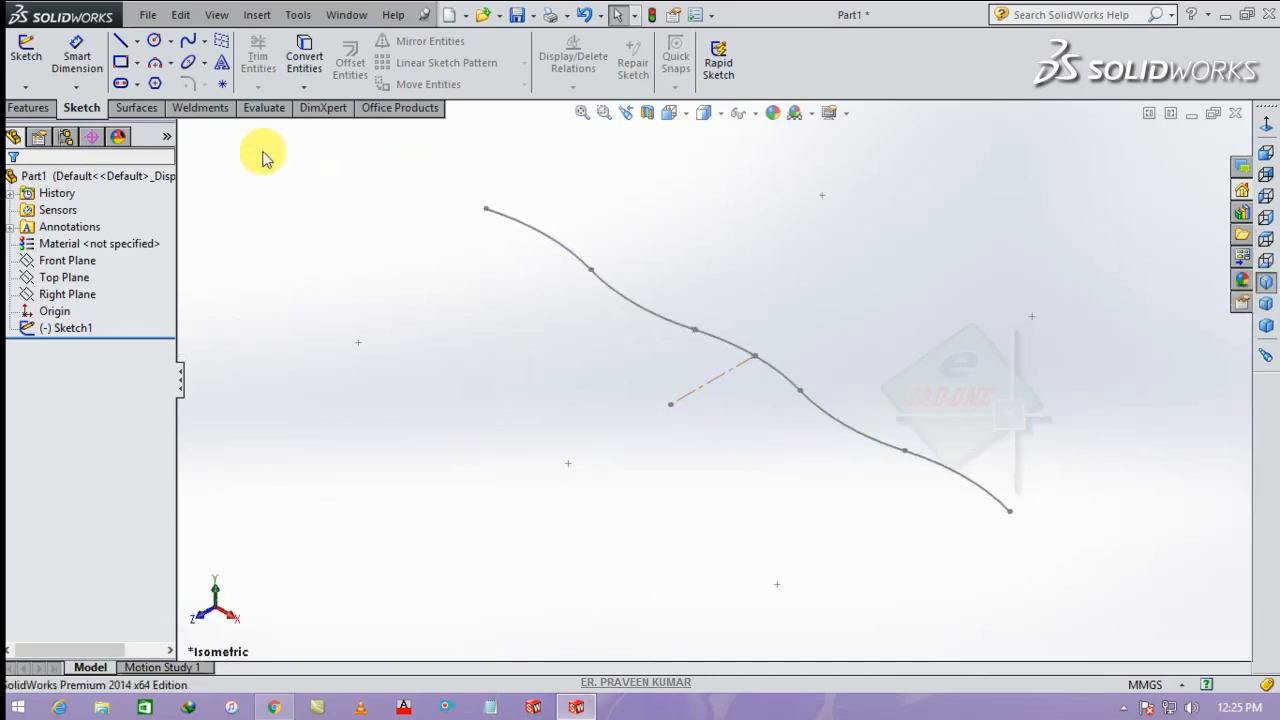
left_click(84, 296)
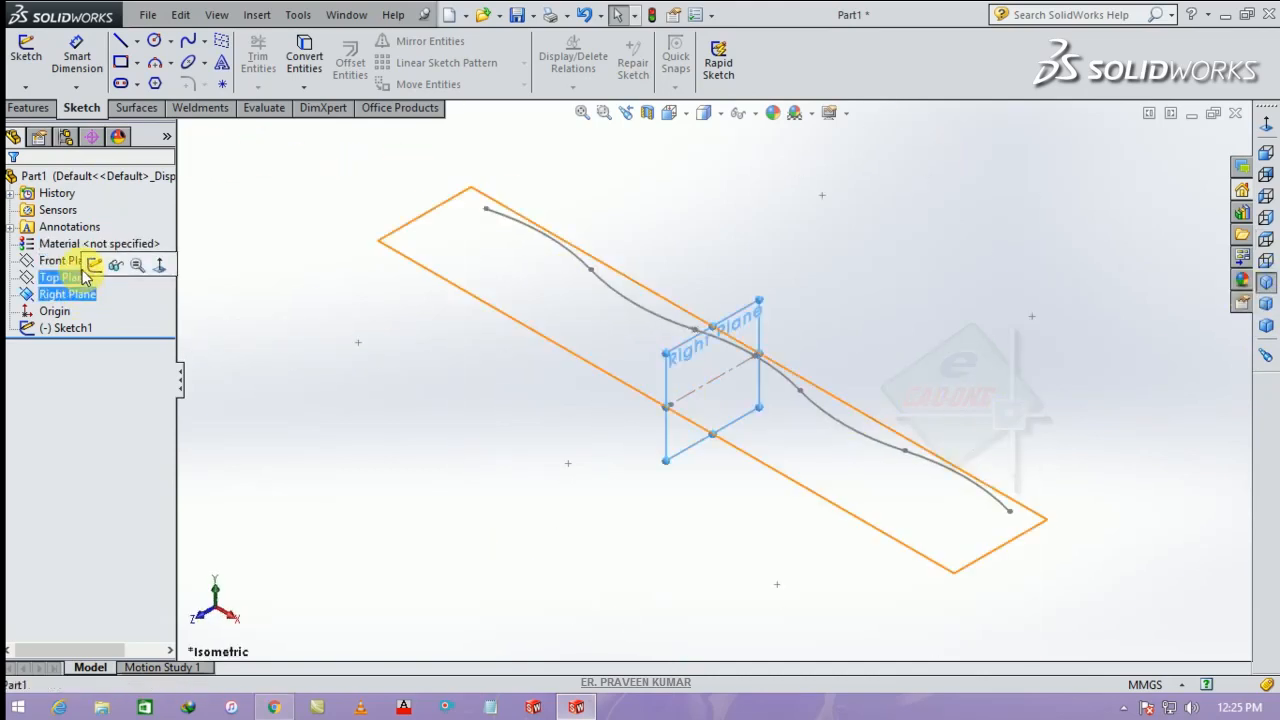
left_click(88, 262)
left_click(1266, 124)
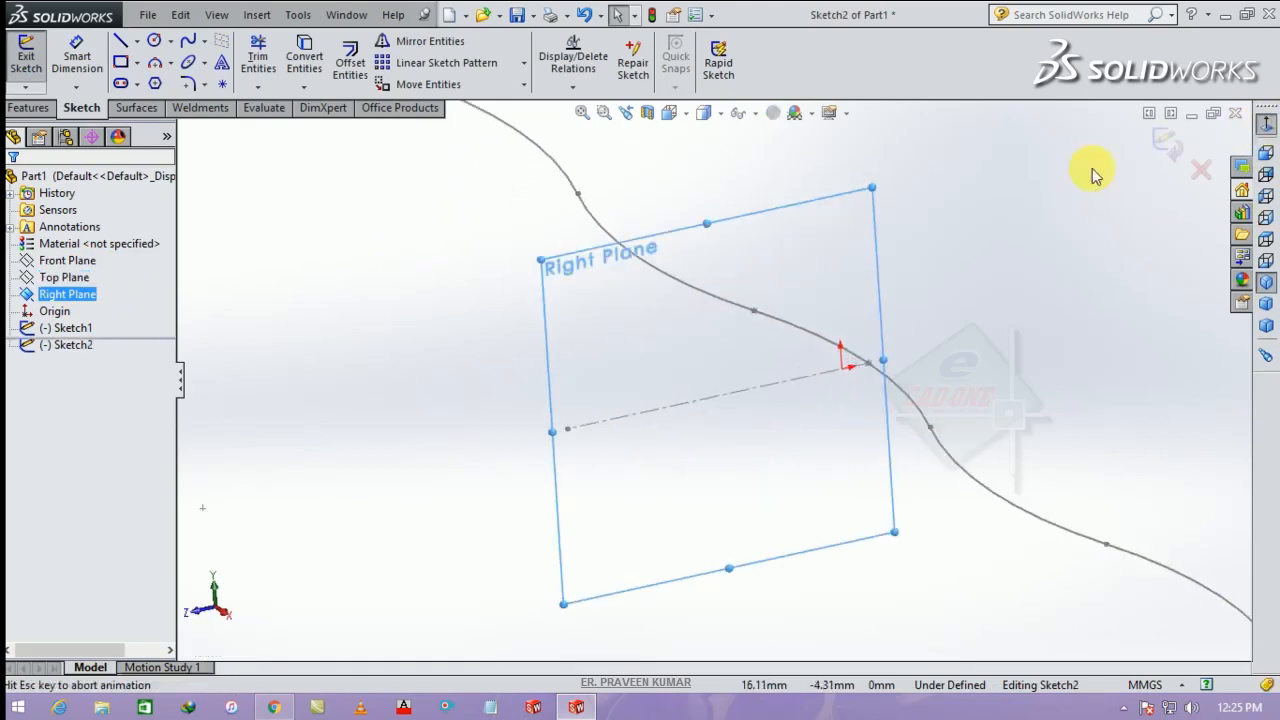
Step: Try a narrow center rectangle with half-sizes of about 0.04 by 0.54 mm near the first sketch's construction line, and delete it
left_click(137, 62)
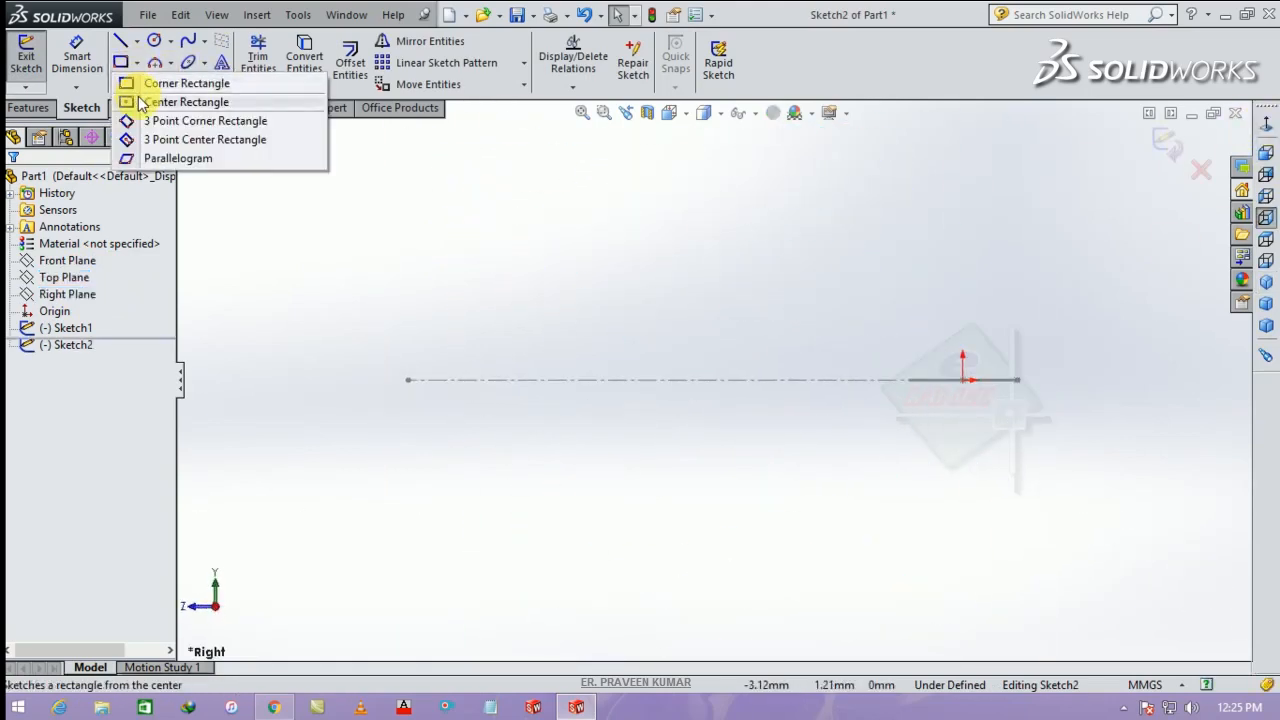
left_click(160, 100)
left_click(797, 369)
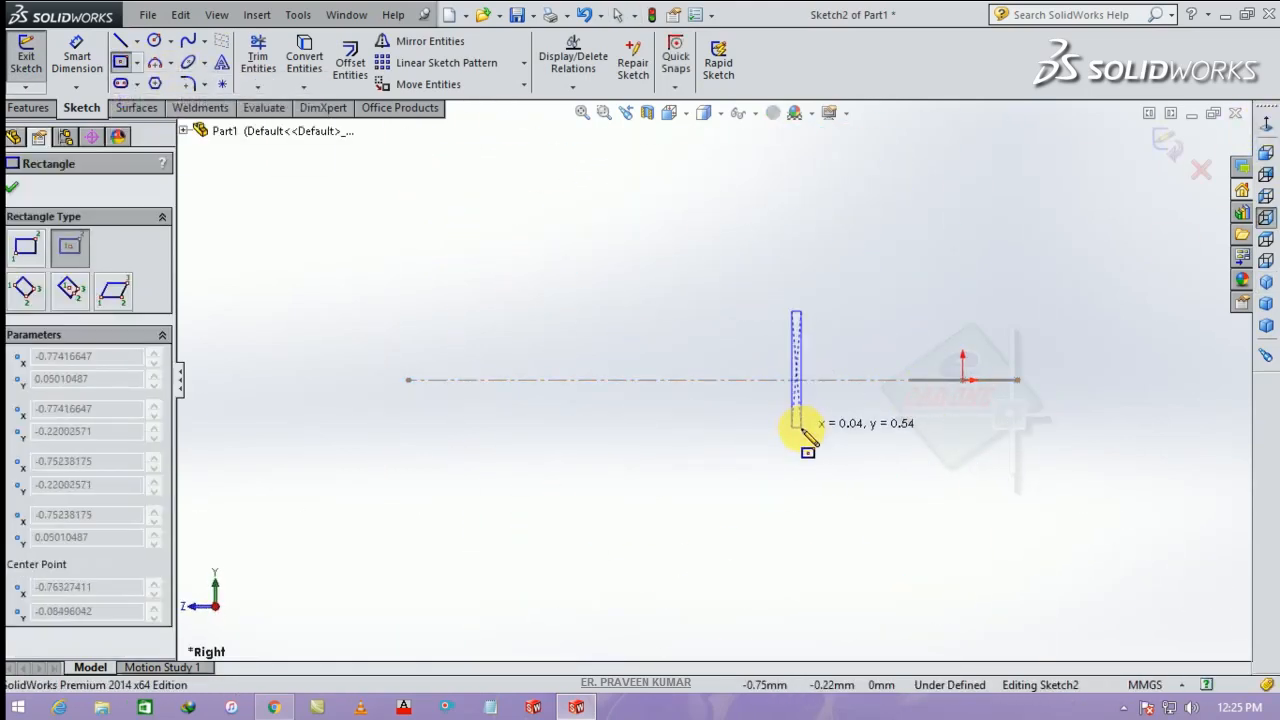
left_click(803, 428)
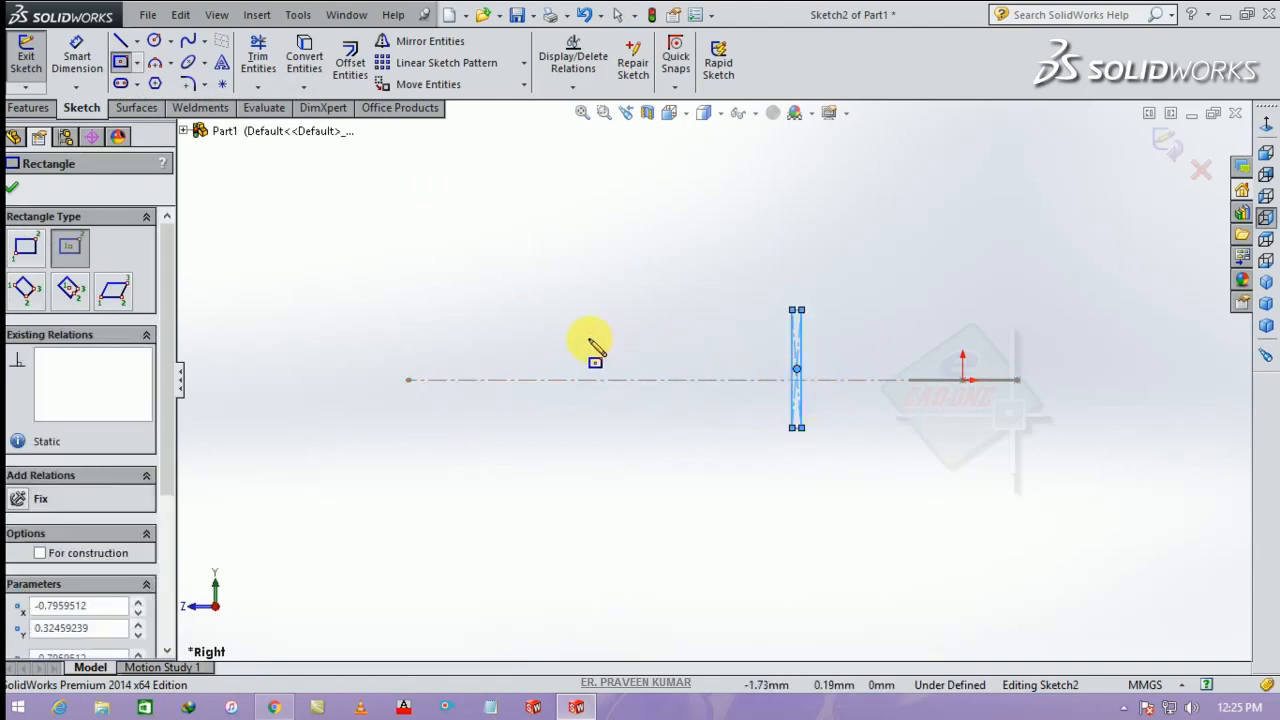
key("Escape")
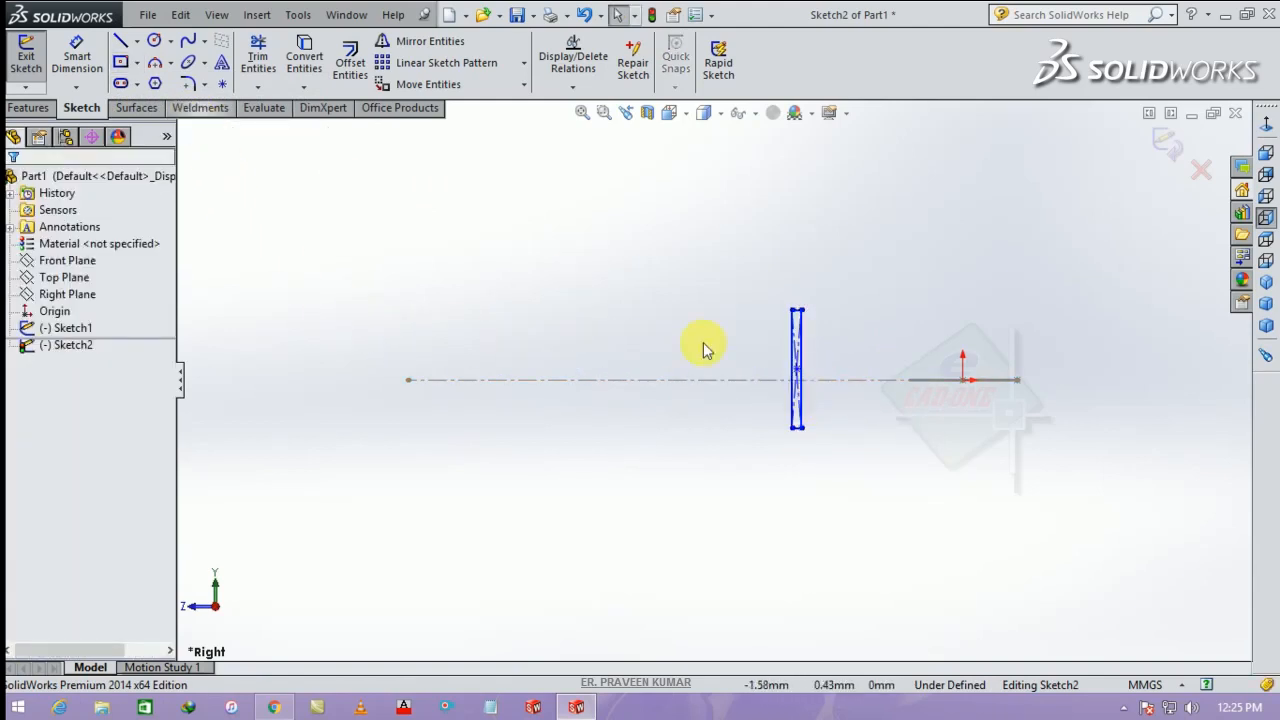
left_click(797, 340)
key("Escape")
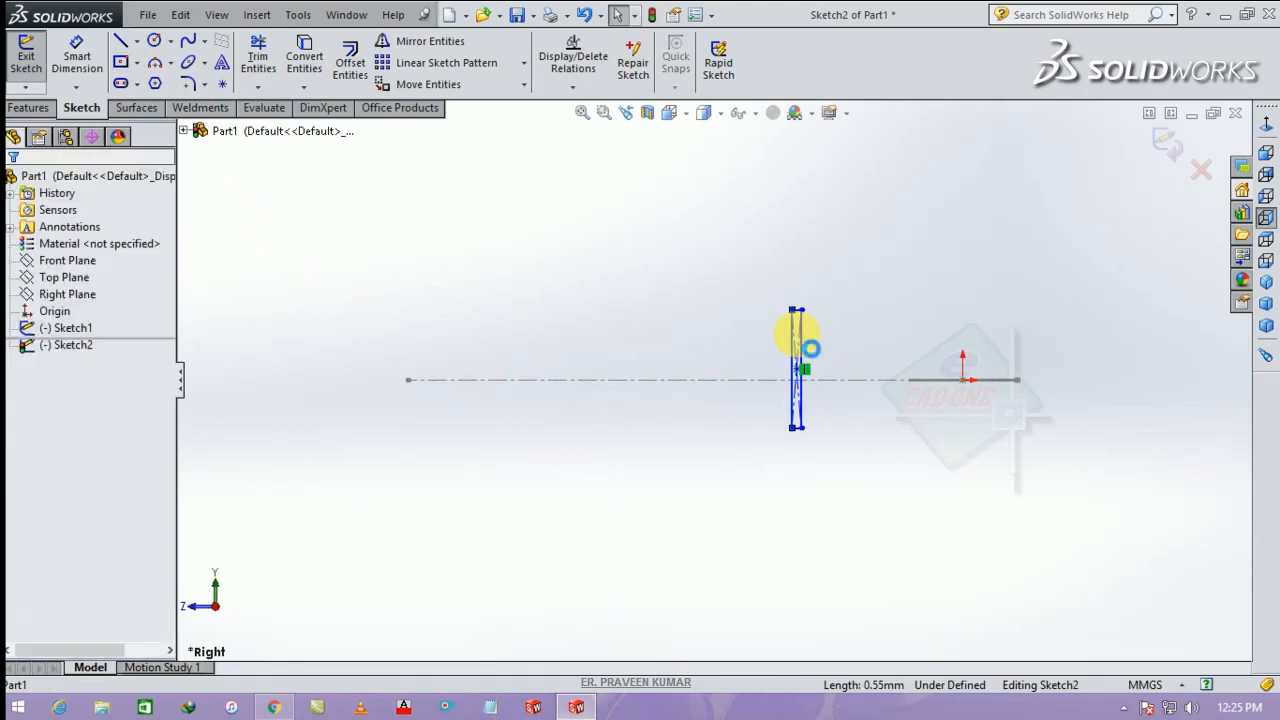
left_click_drag(825, 300, 776, 500)
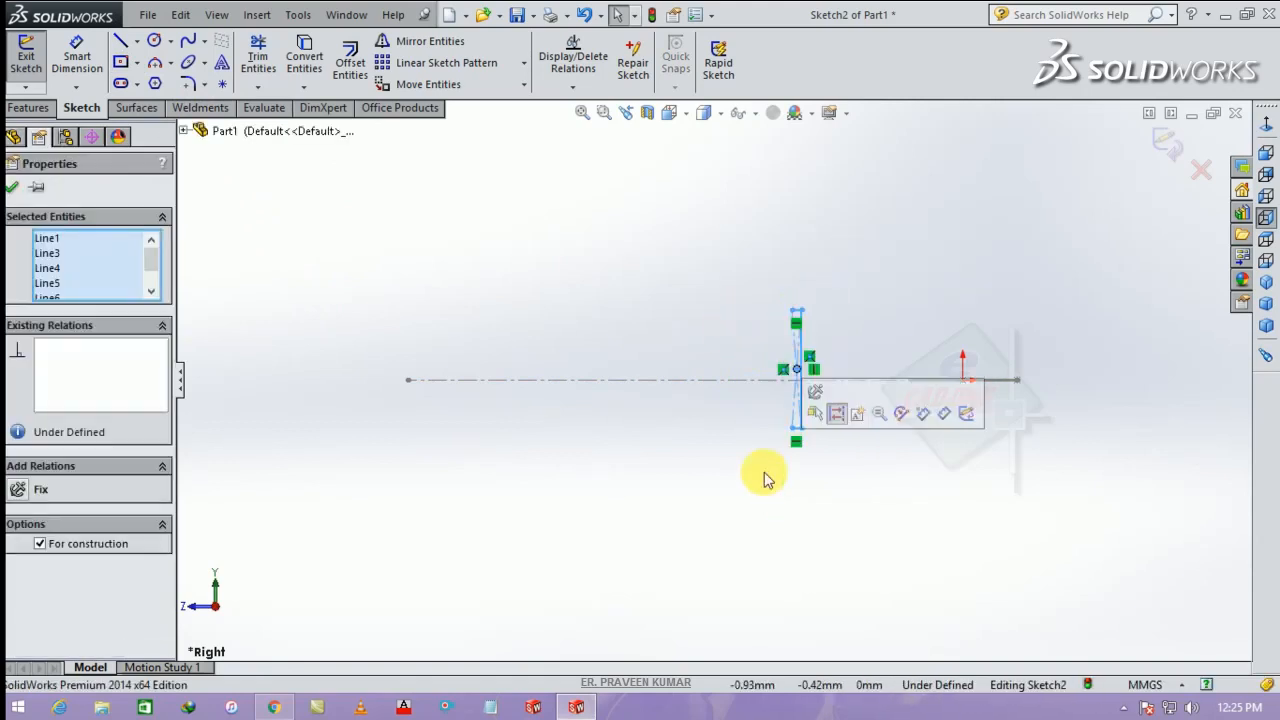
key("Delete")
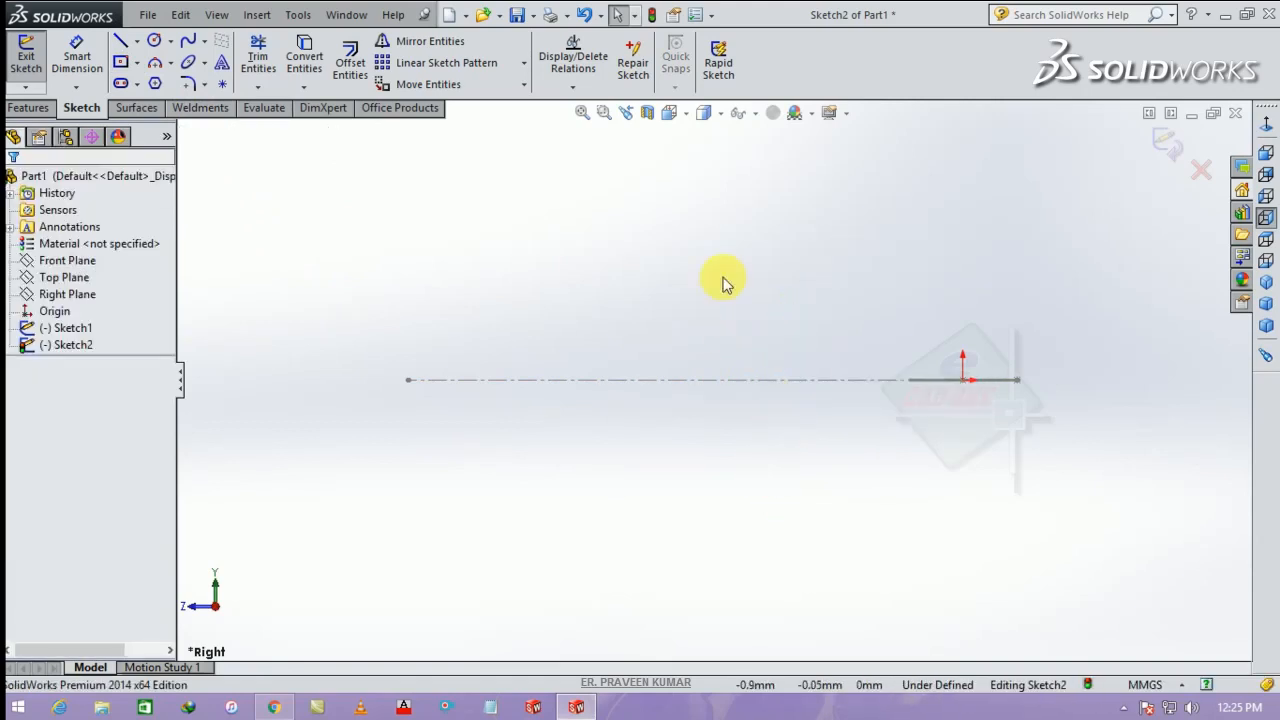
Step: Sketch a centerpoint straight slot across the first sketch's construction line, about 0.68 mm between centers and 0.26 mm wide, with a vertical centerline
left_click(136, 84)
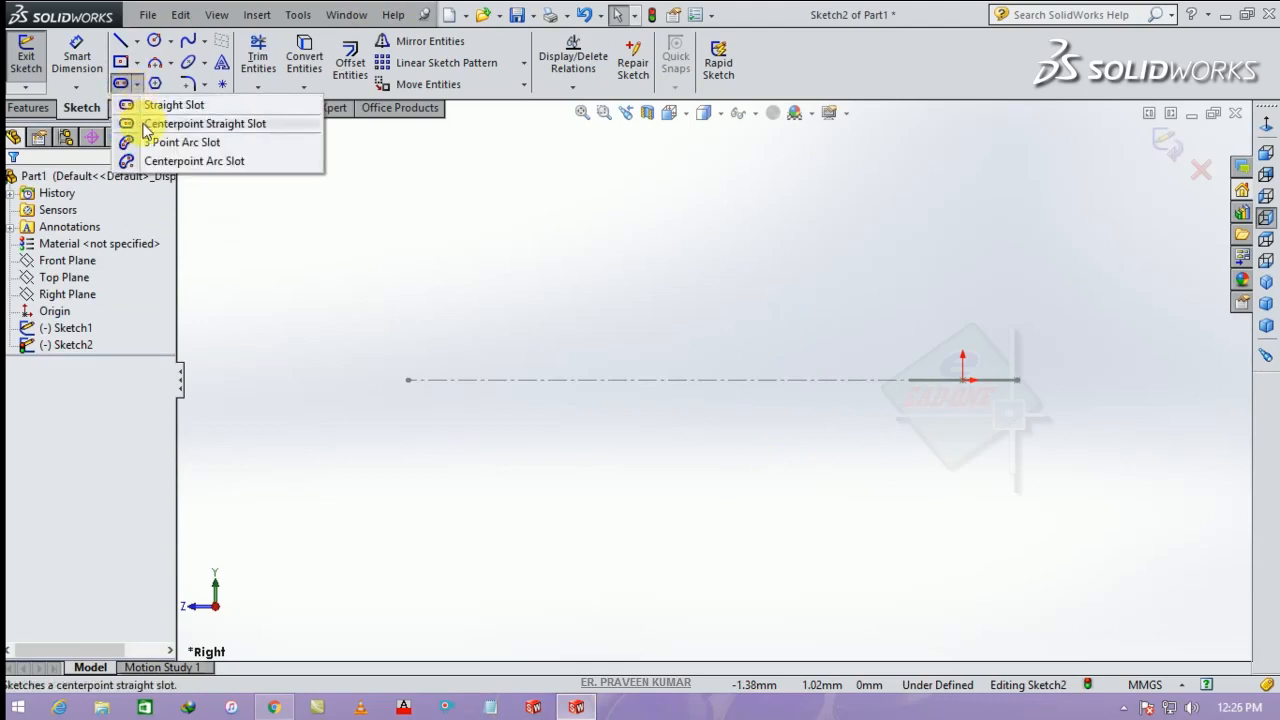
left_click(146, 124)
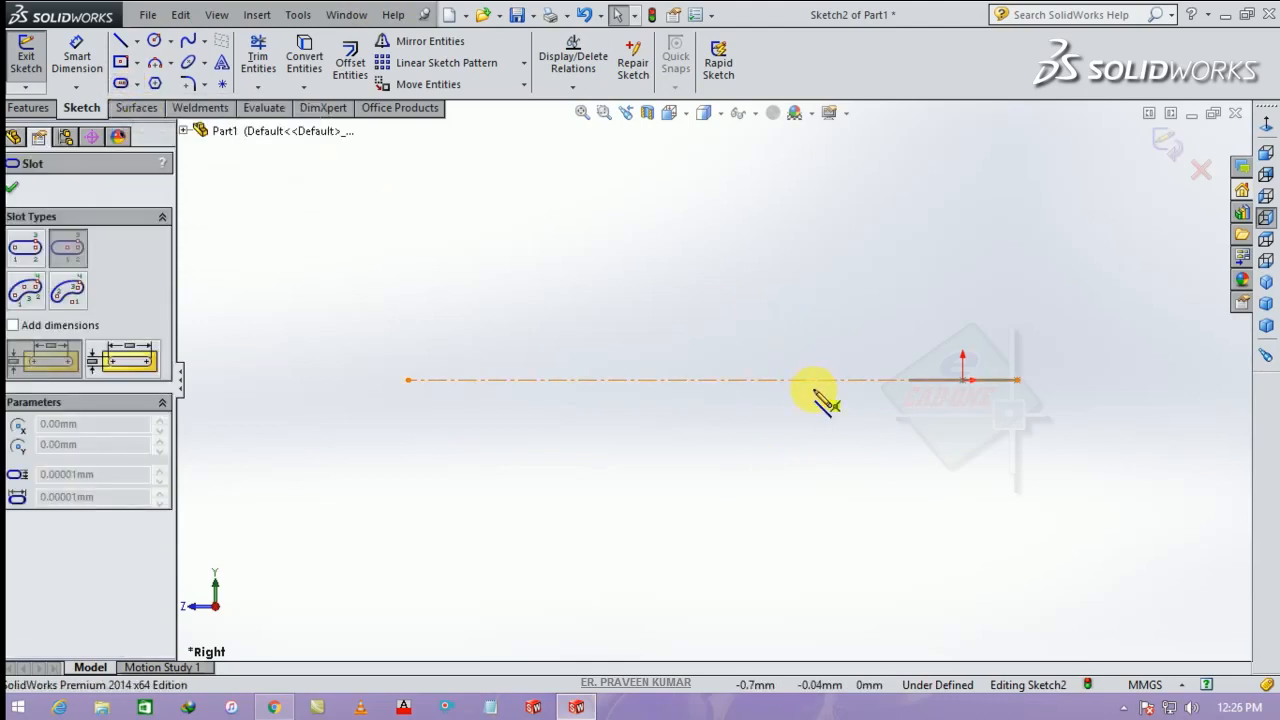
left_click(784, 460)
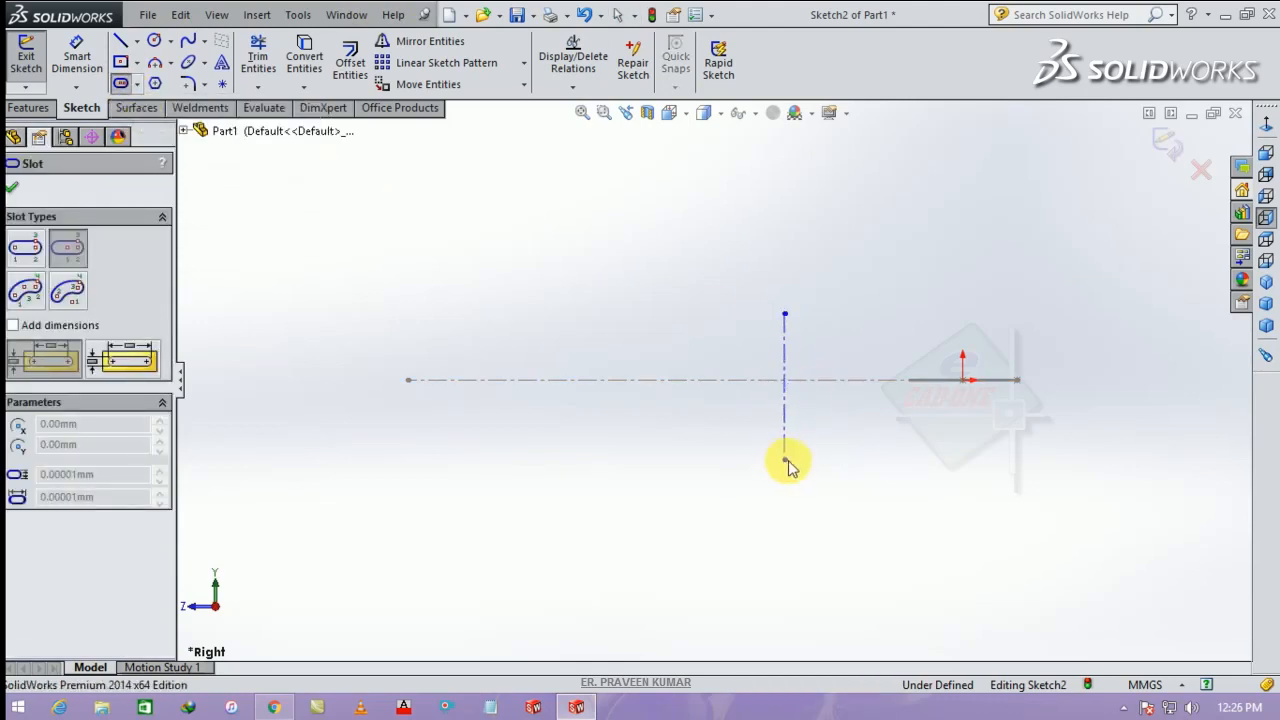
left_click(812, 370)
key("Escape")
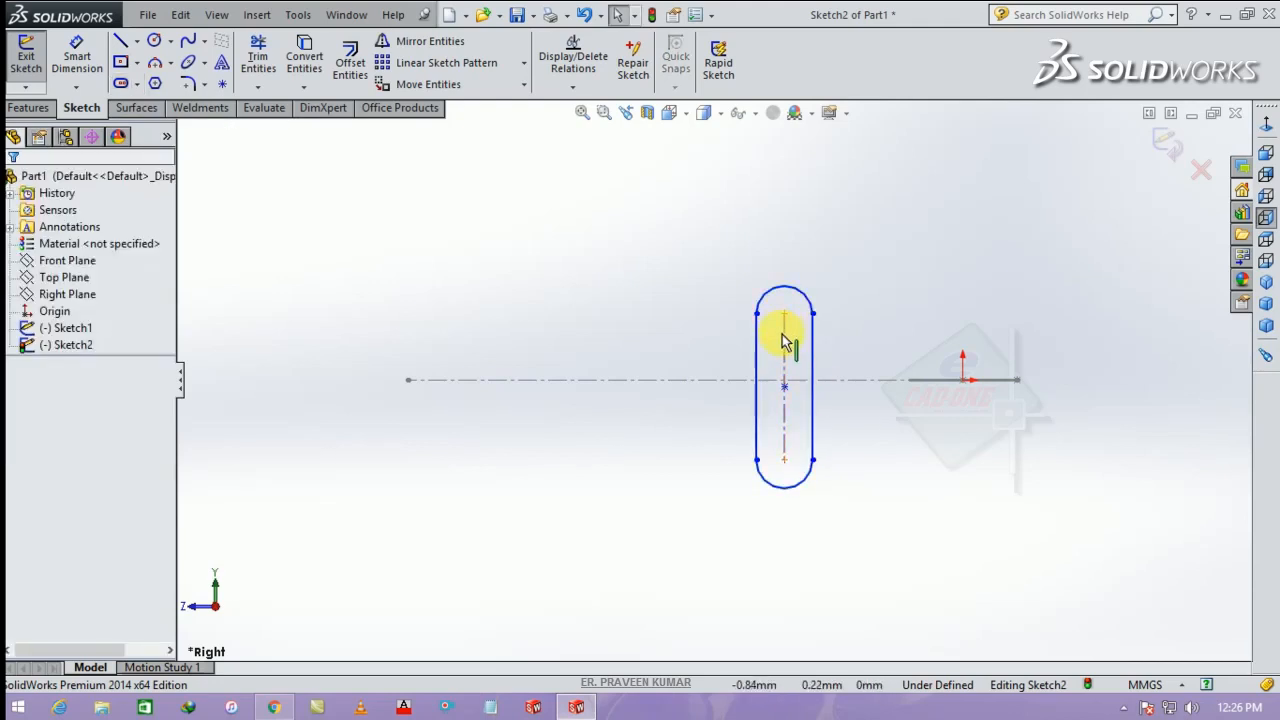
left_click(784, 340)
left_click(877, 257)
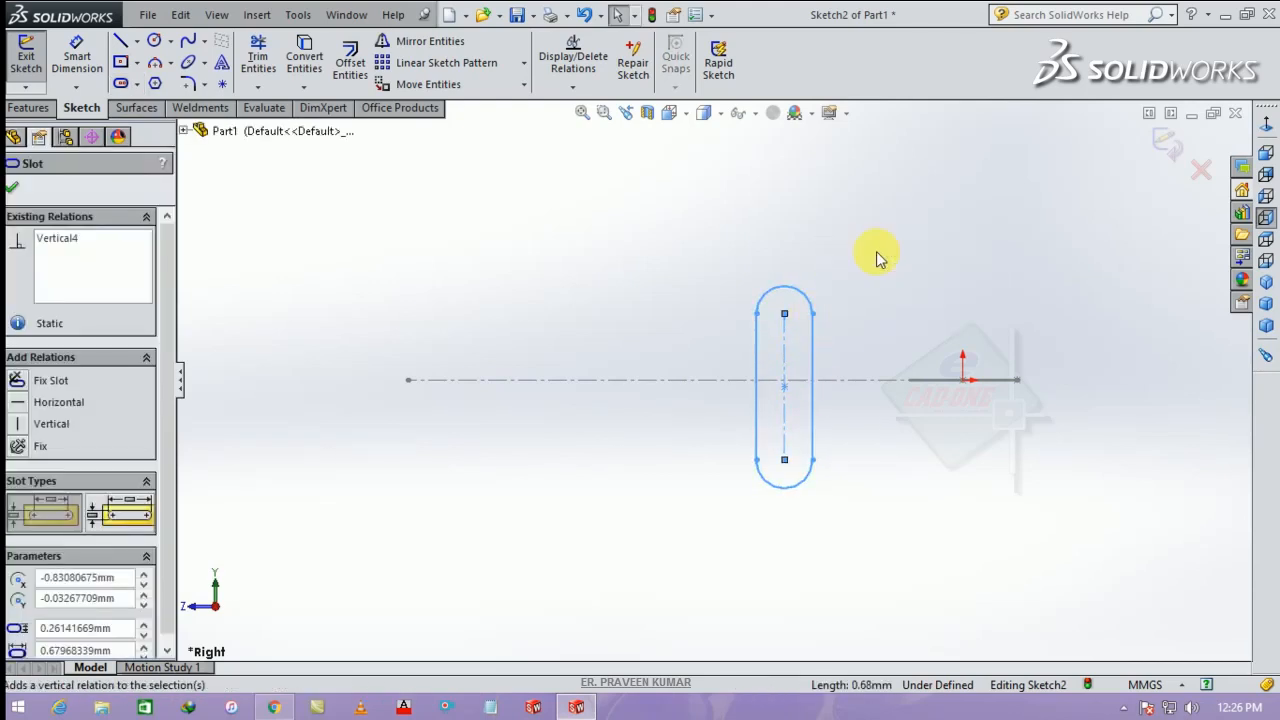
left_click(876, 258)
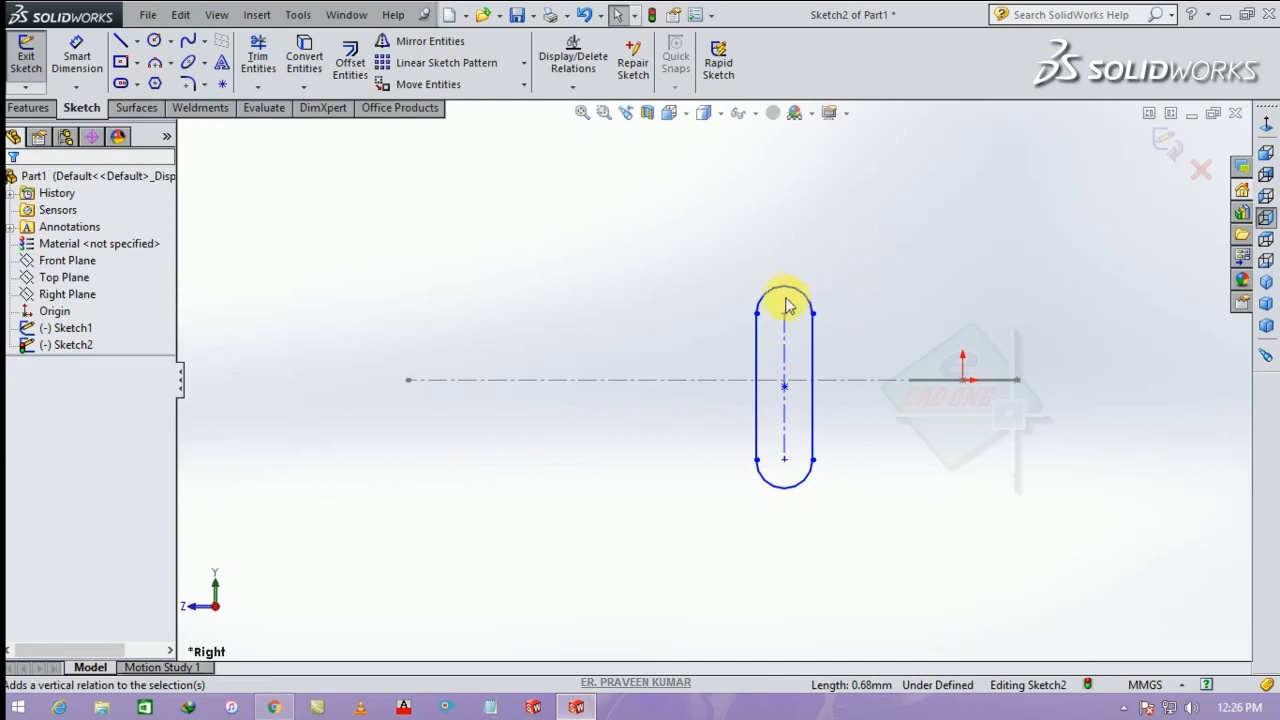
left_click(90, 64)
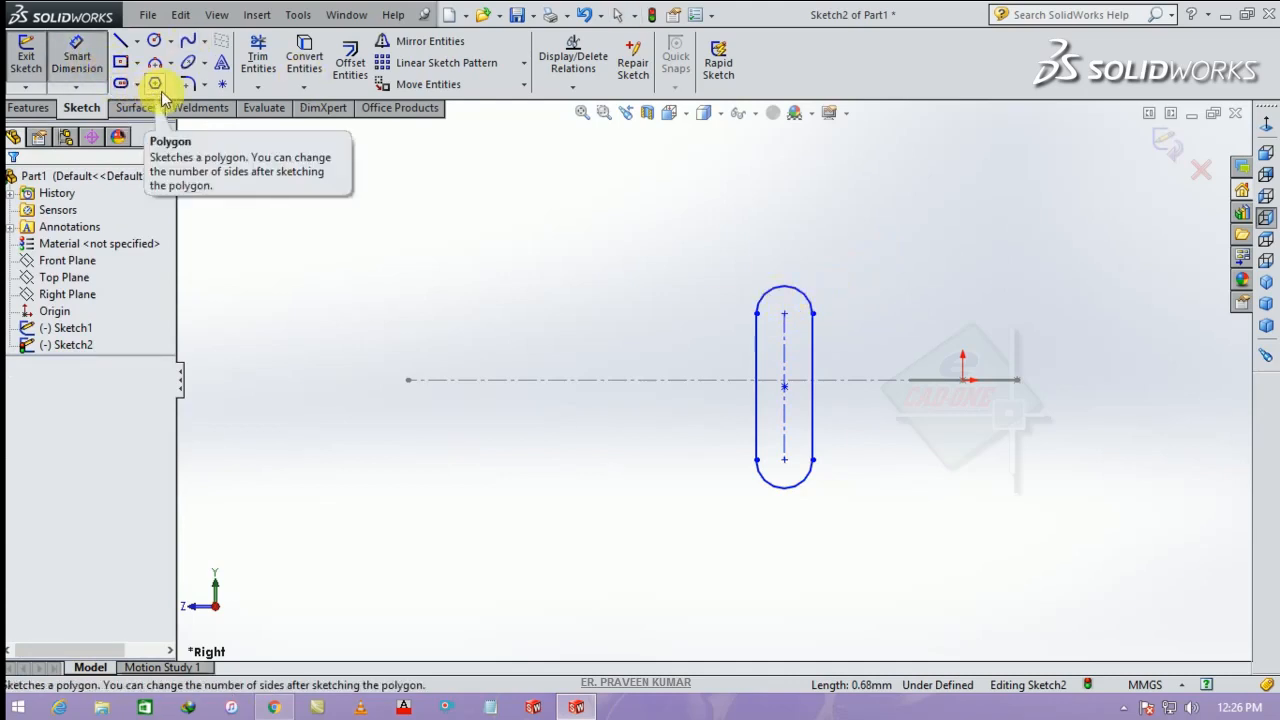
left_click(789, 367)
left_click(686, 386)
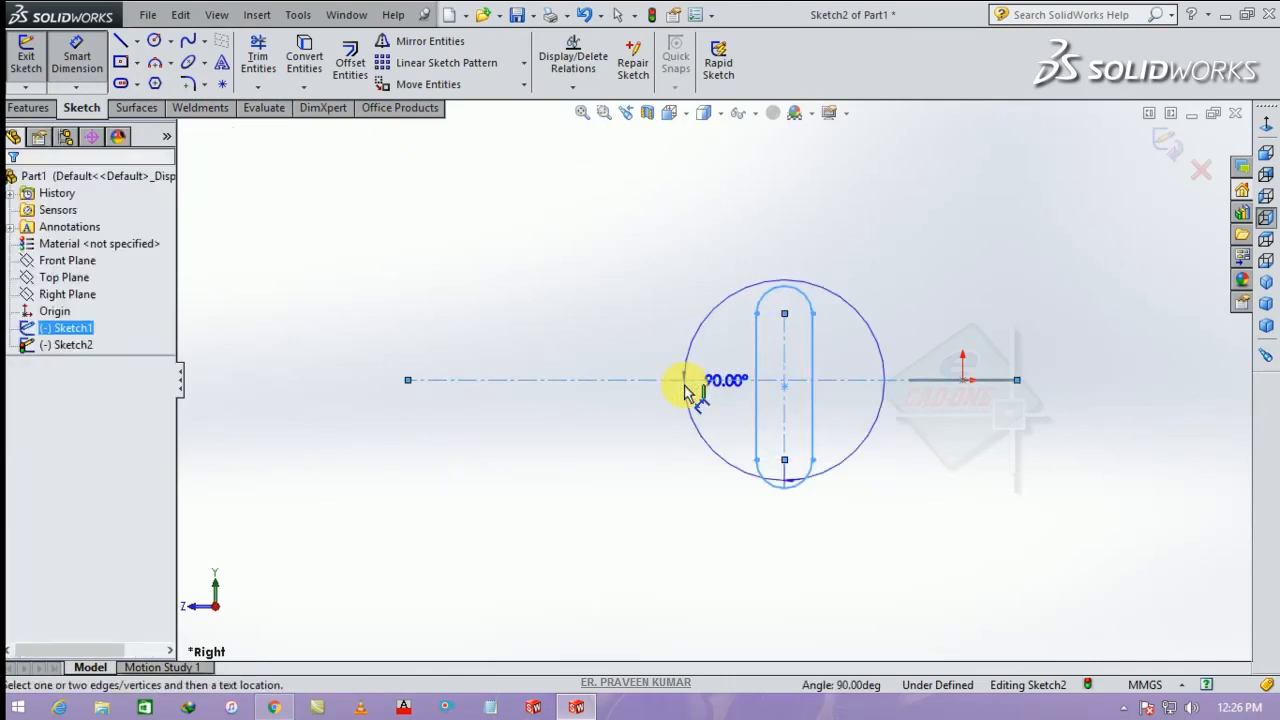
key("Escape")
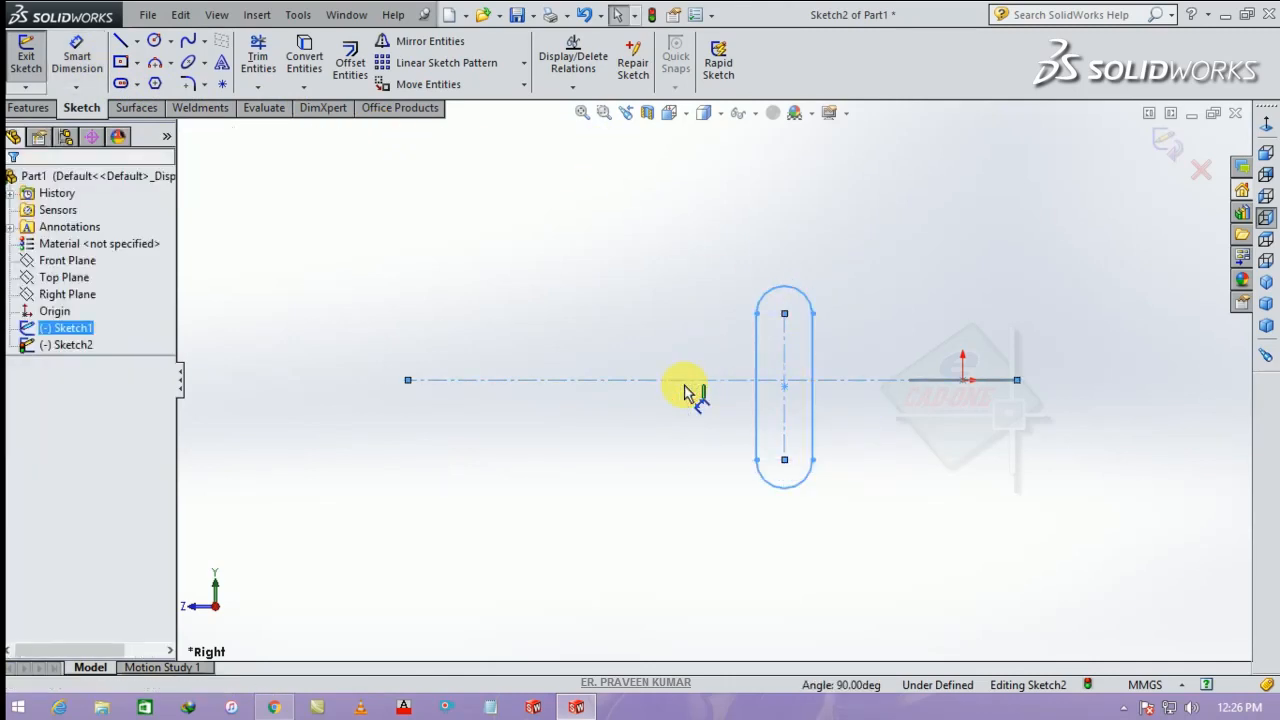
Step: Dimension the slot's center-to-center length as 1.50 mm
left_click(76, 58)
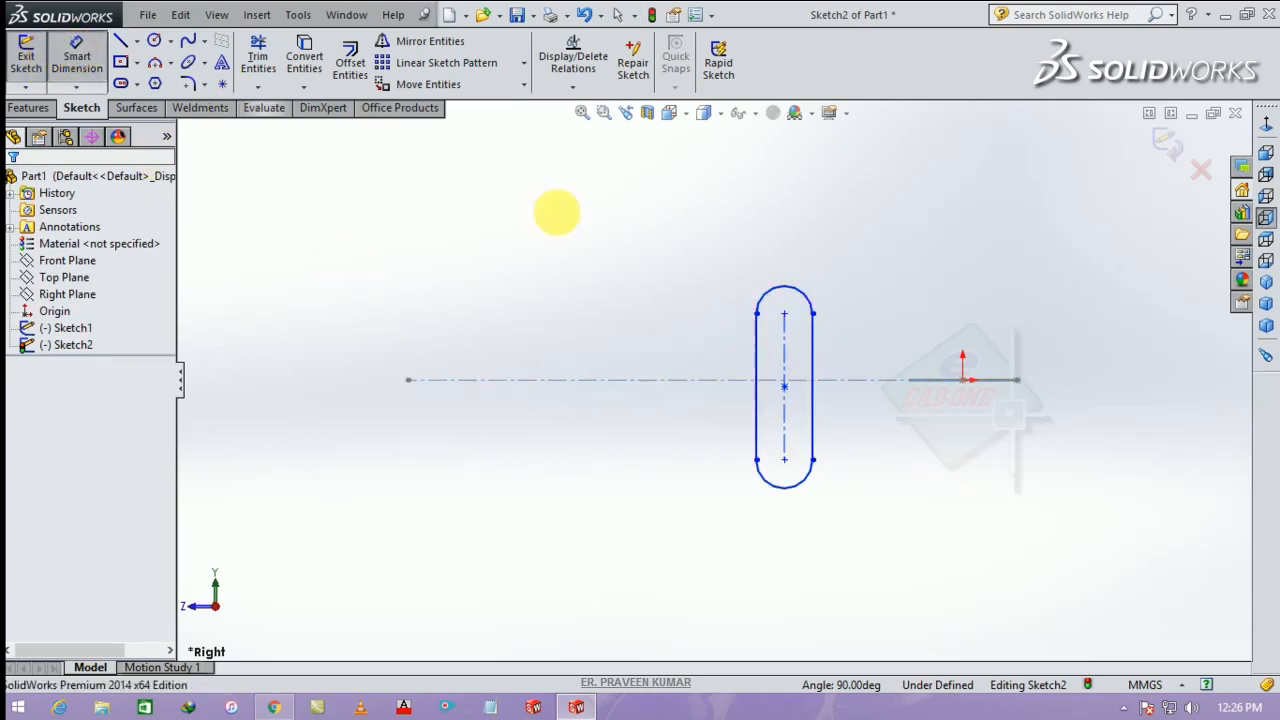
left_click(785, 357)
left_click(714, 400)
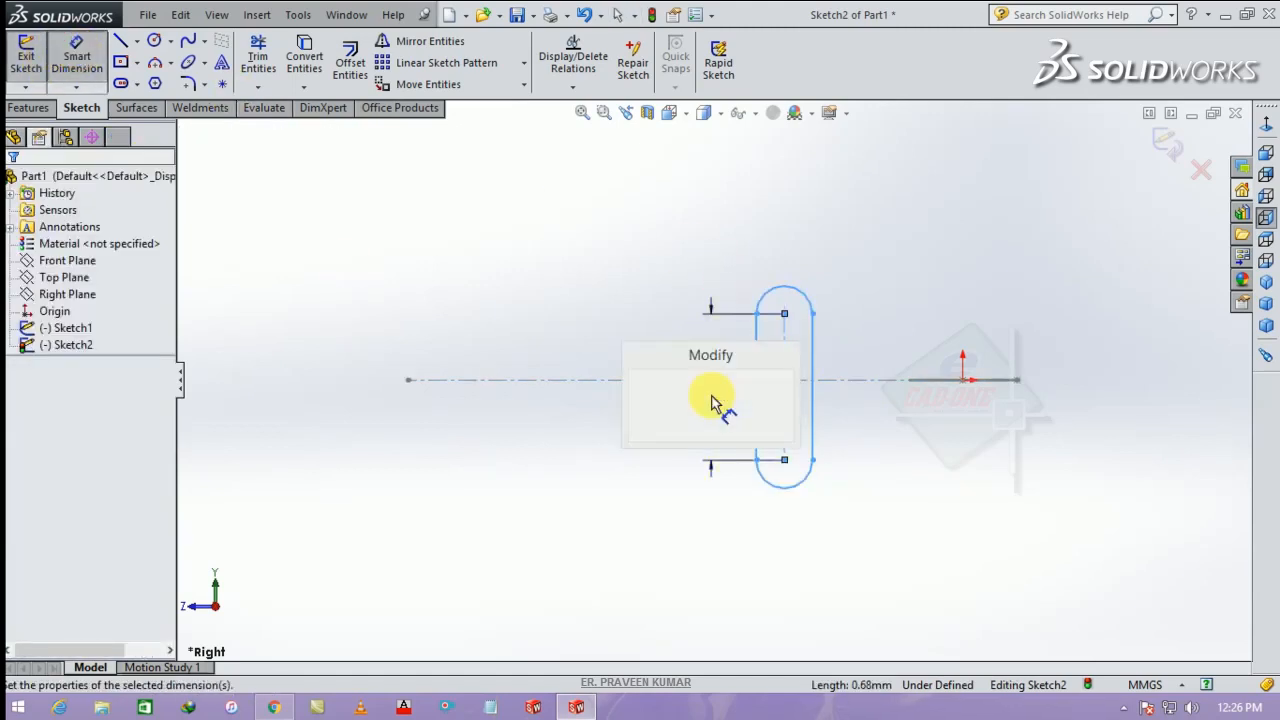
type("1.50")
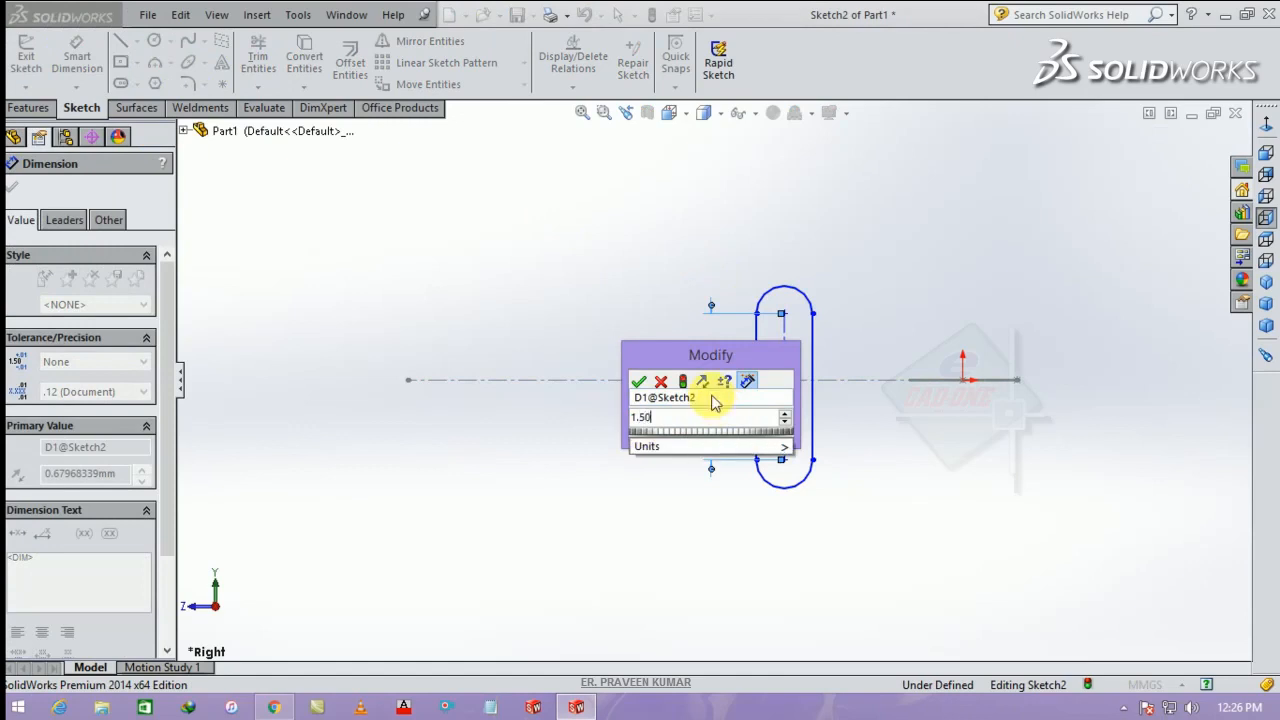
key("Return")
Step: Dimension the radius of the slot's upper end arc as 0.3 mm
left_click(771, 300)
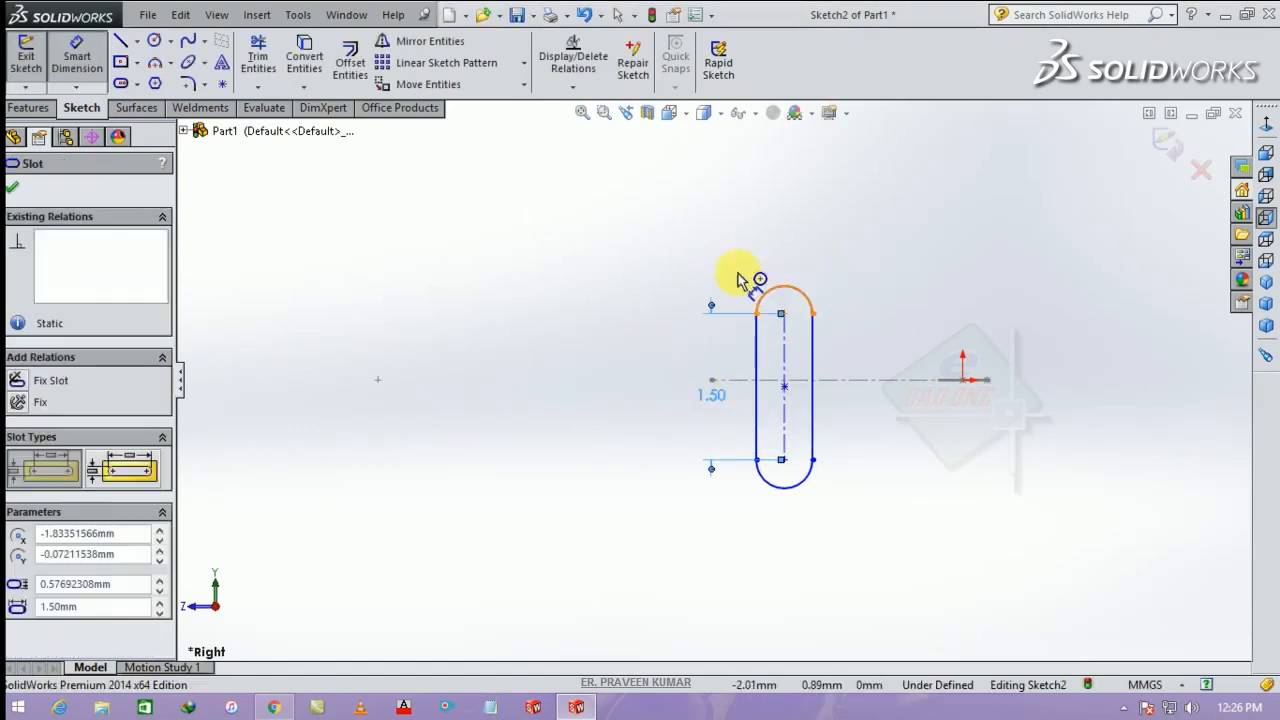
left_click(730, 266)
type("0.3")
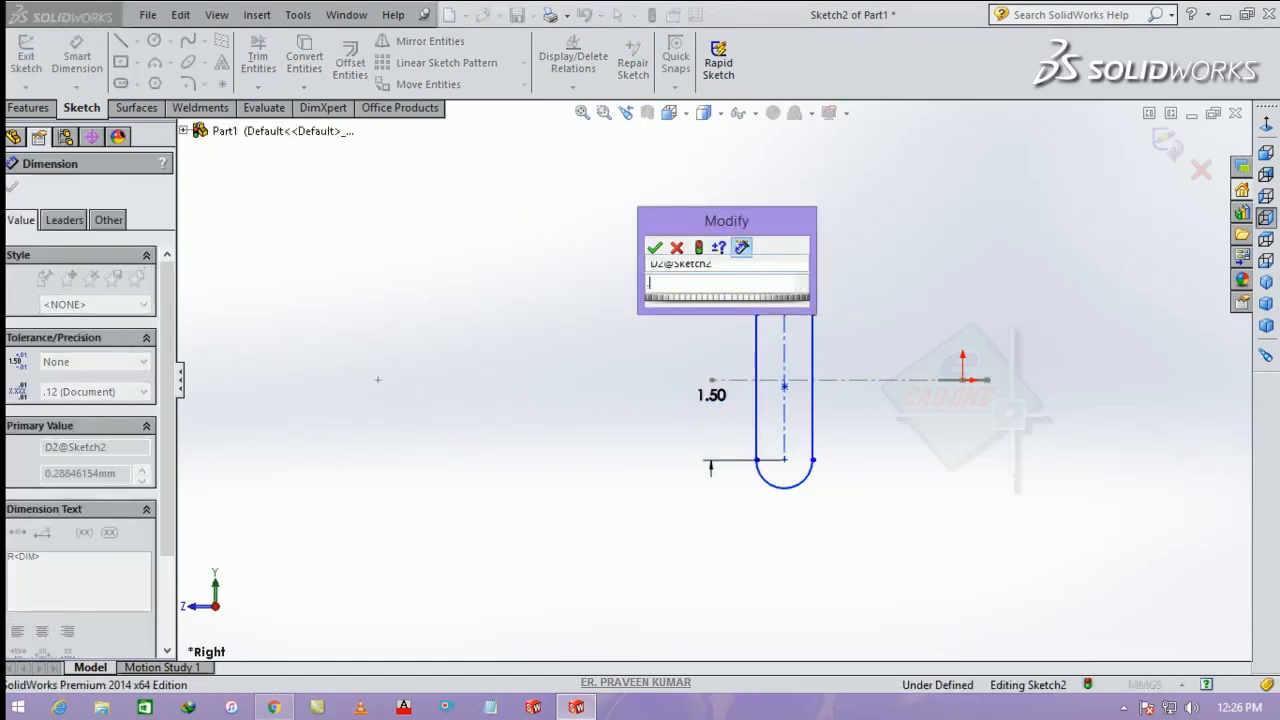
key("Return")
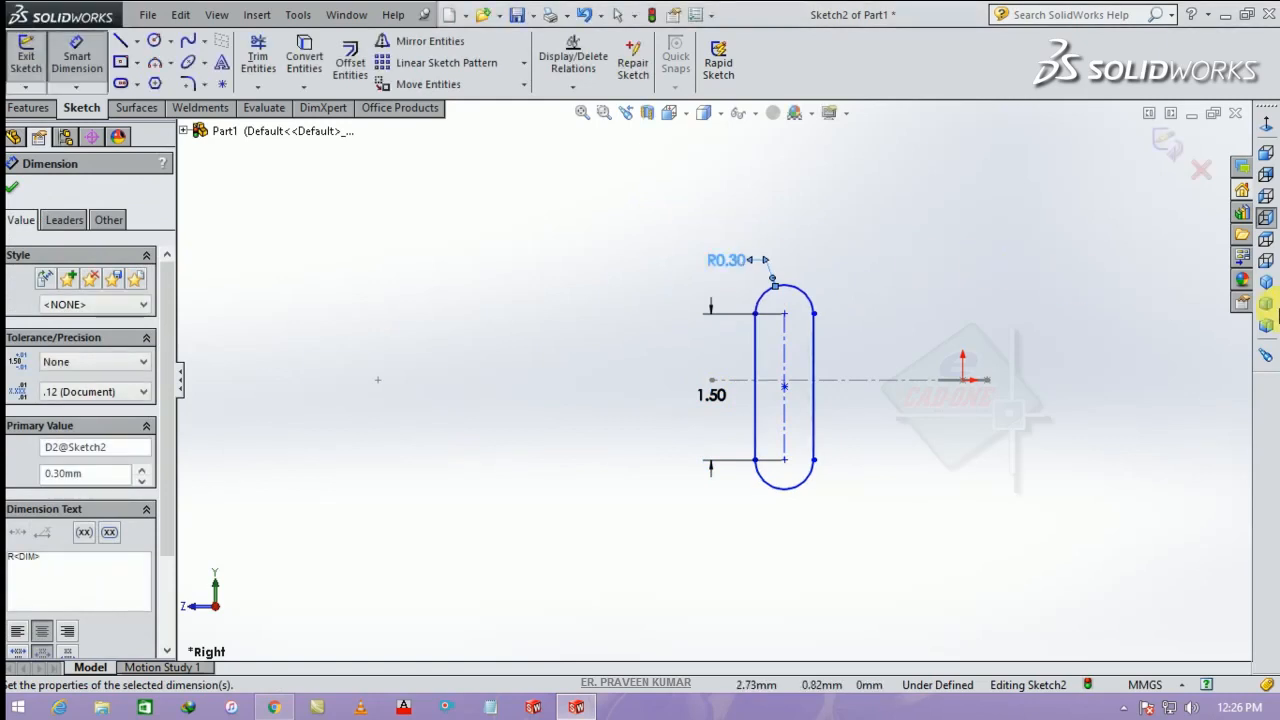
Step: Add a Pierce relation between the slot's center point and the middle arc of the wavy path, and exit the sketch
left_click(1266, 302)
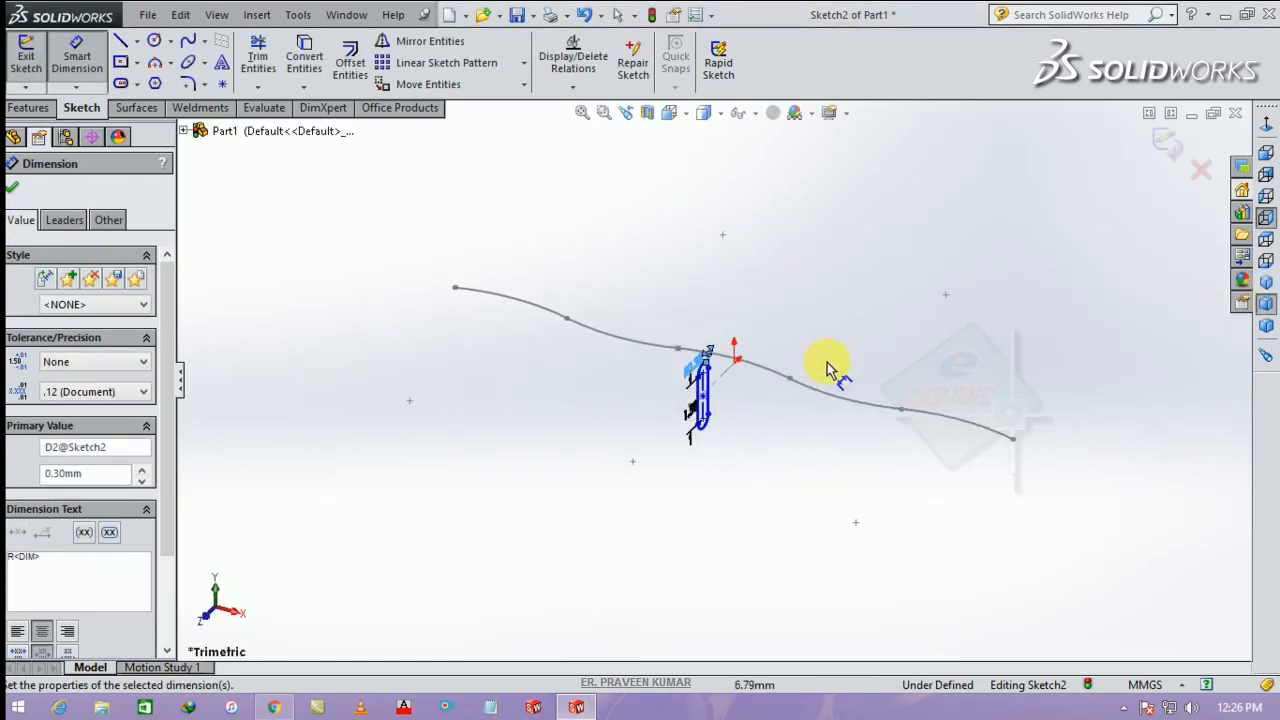
key("Escape")
scroll(733, 389, "down", 3)
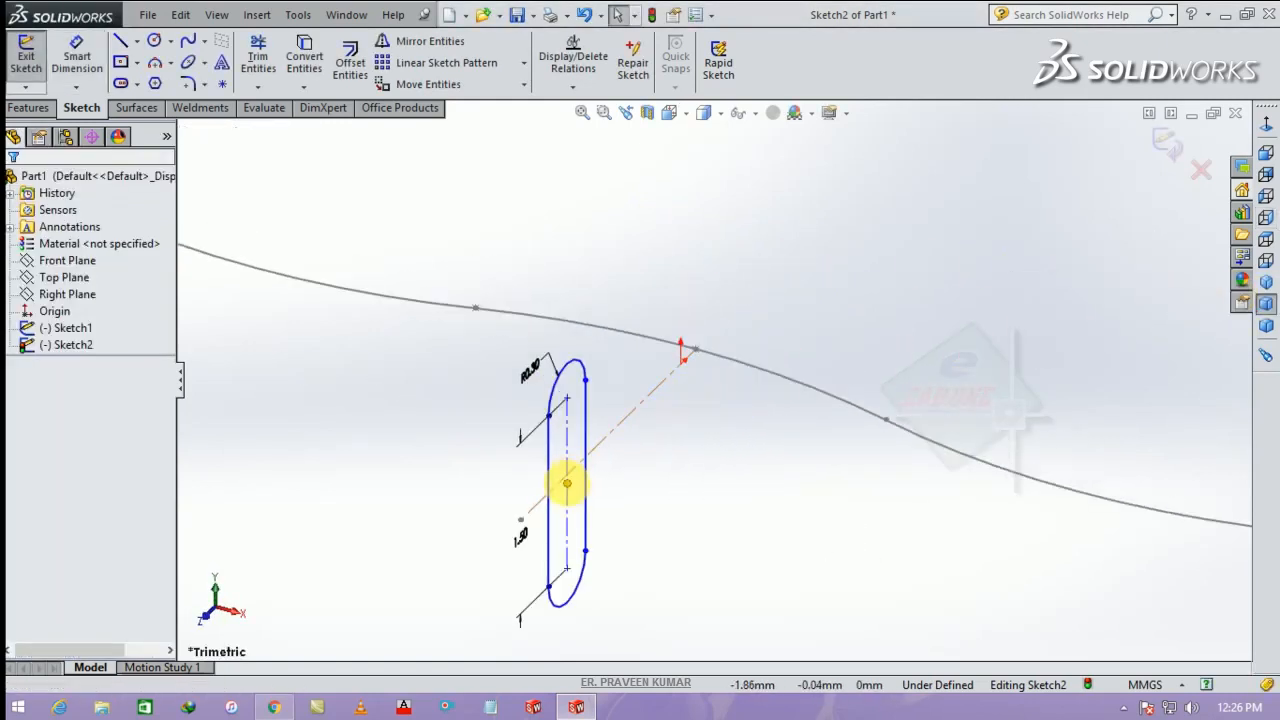
left_click(569, 475)
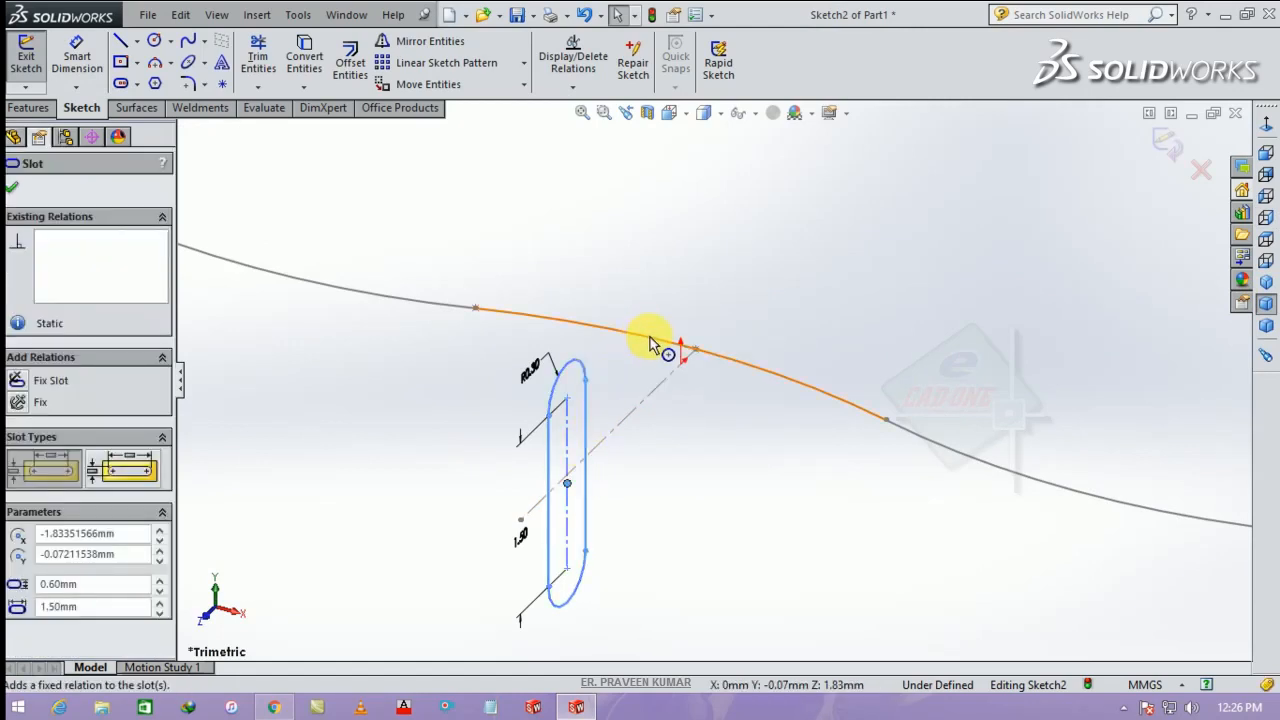
left_click(650, 337, "ctrl")
left_click(744, 256)
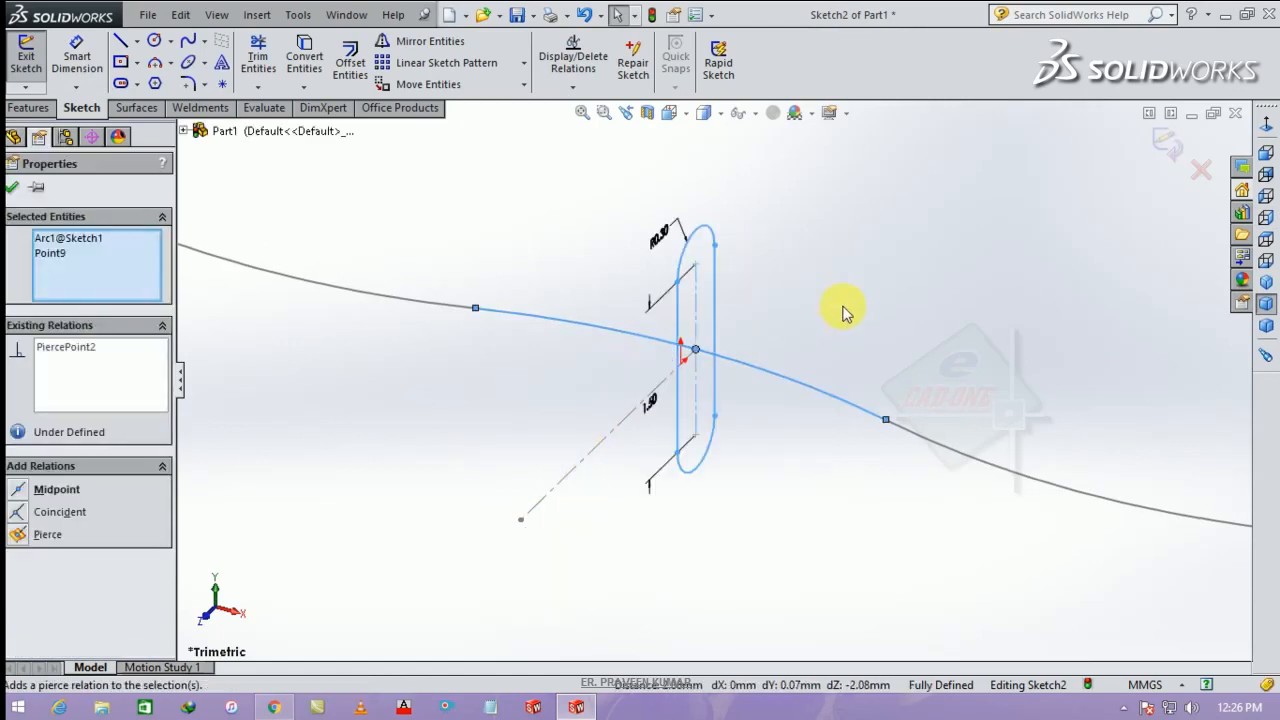
left_click(866, 370)
scroll(866, 370, "up", 4)
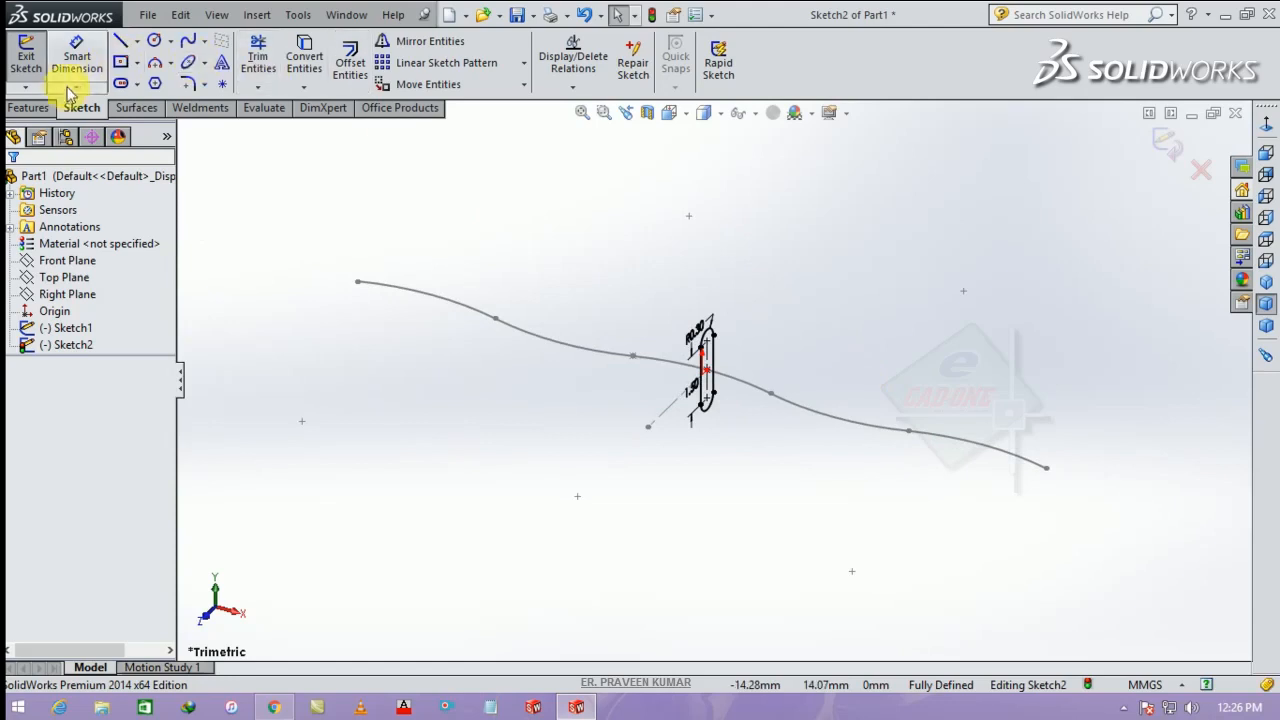
left_click(1176, 143)
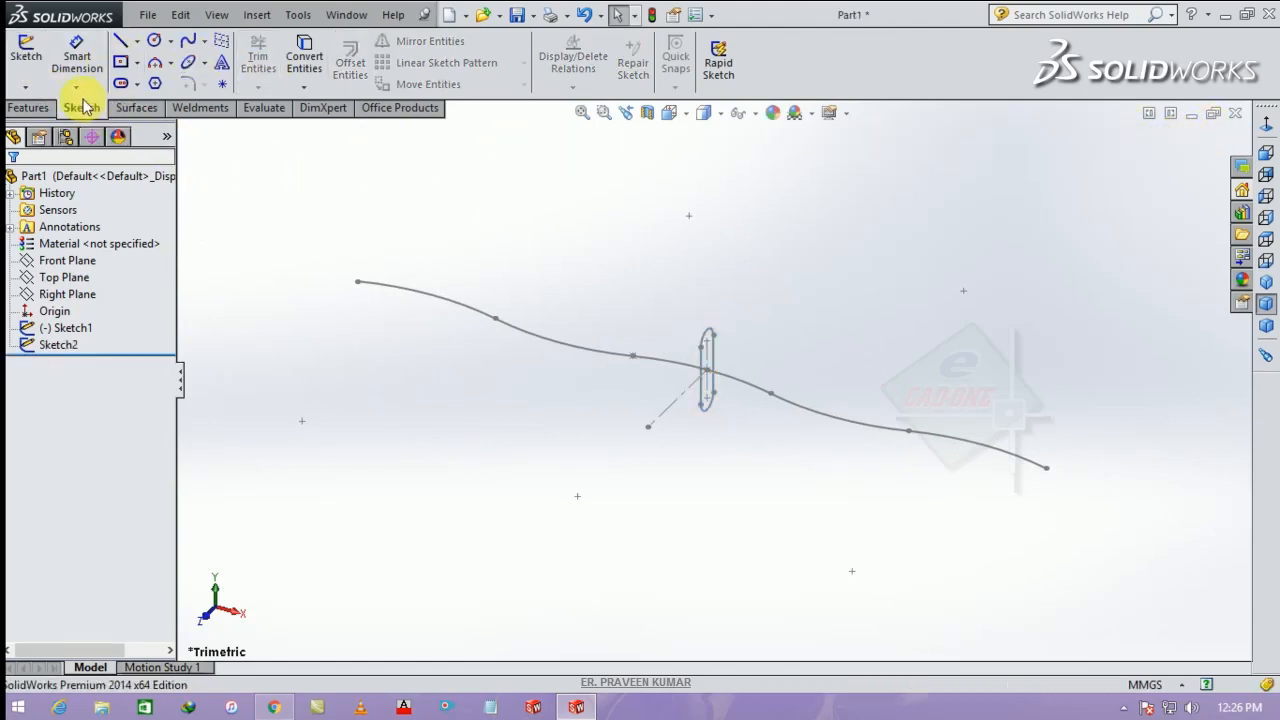
Step: Create a Swept Boss/Base with the slot sketch as profile and the wavy sketch as path
left_click(48, 108)
left_click(190, 41)
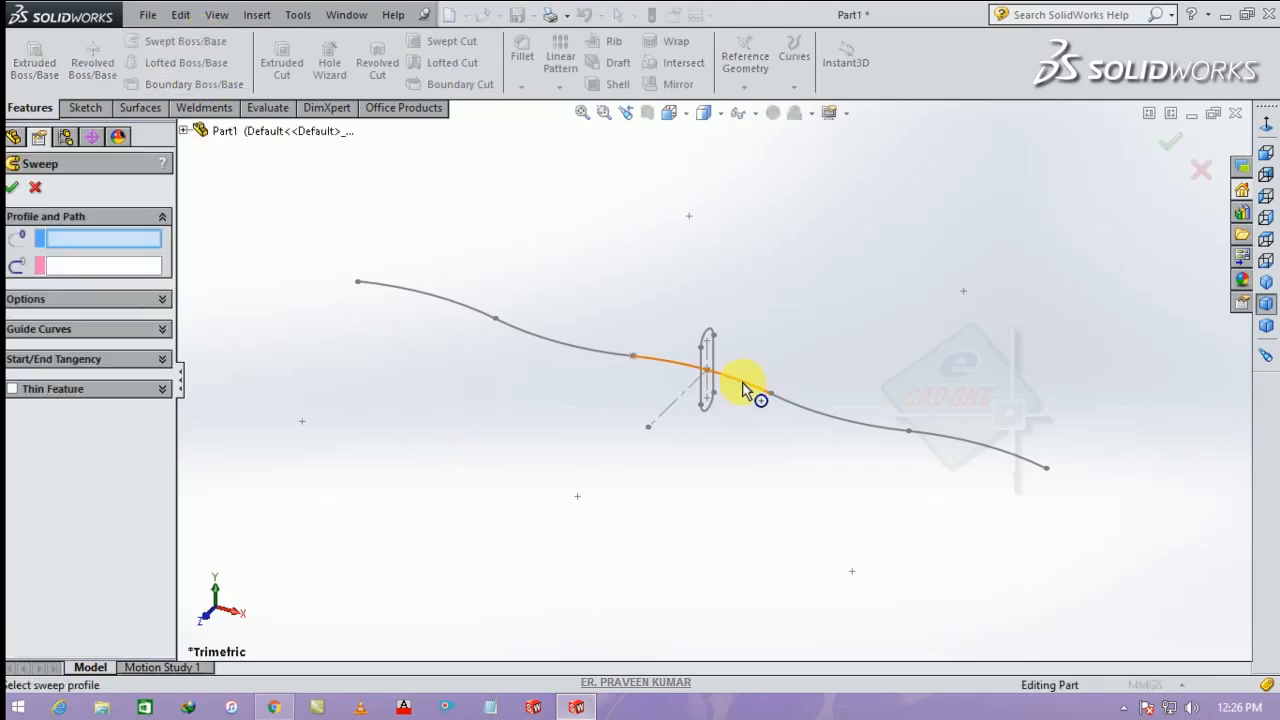
left_click(705, 340)
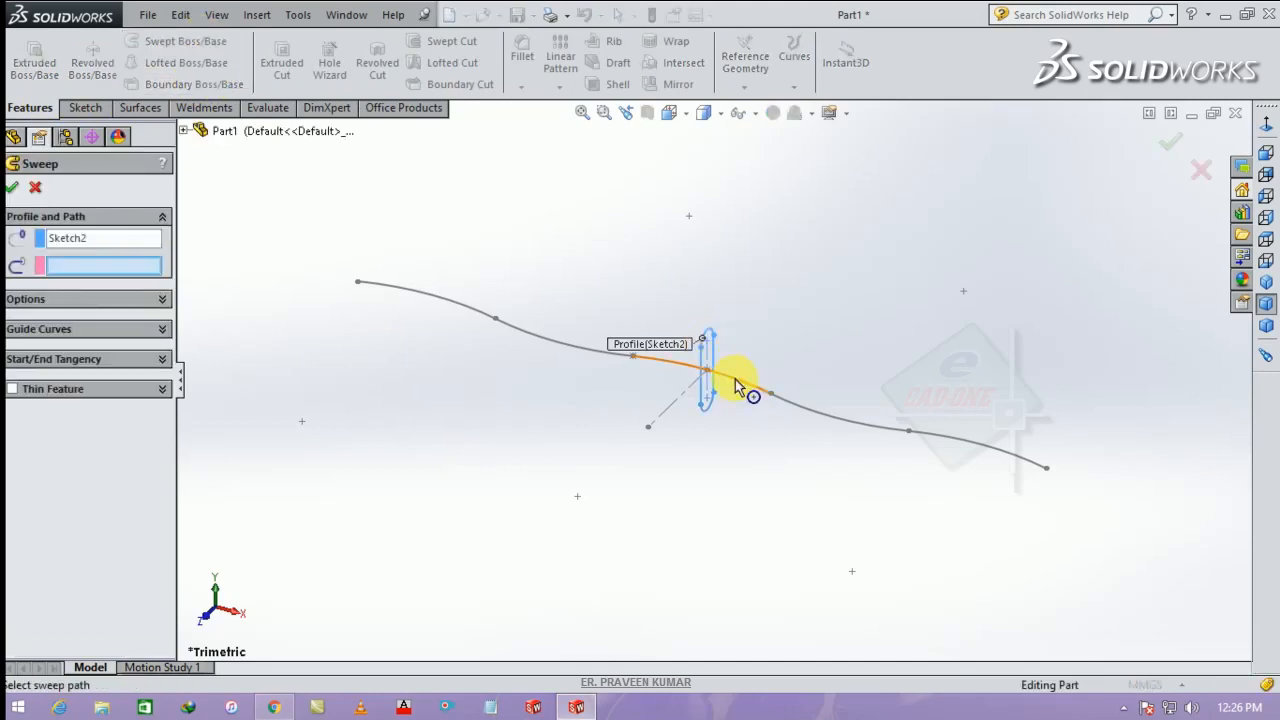
left_click(748, 386)
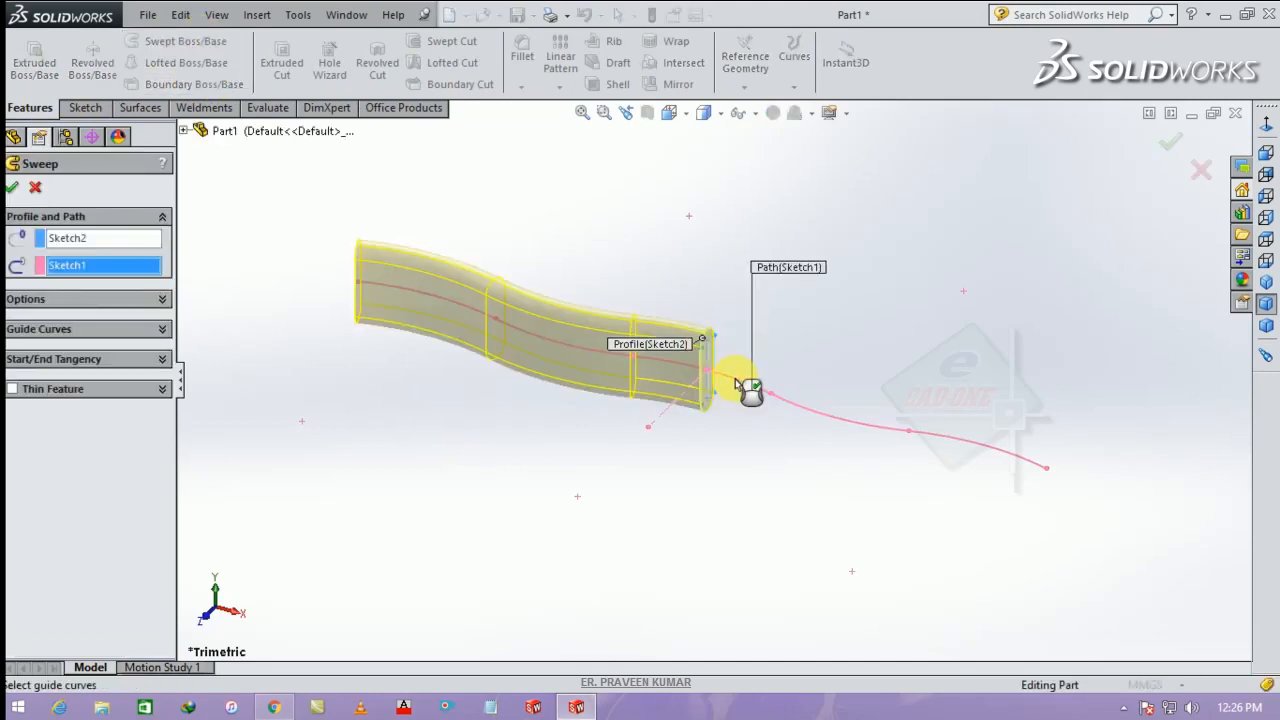
left_click(12, 187)
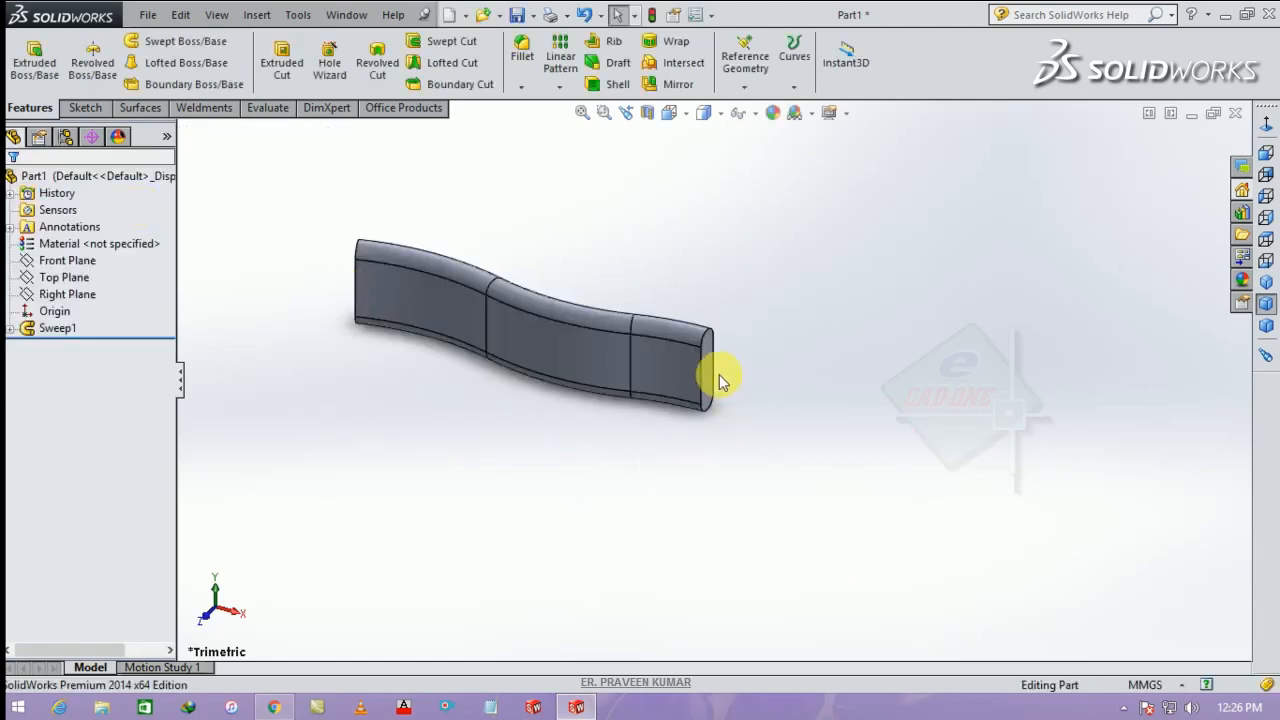
Step: Mirror the swept body about its flat slot-shaped end face at the origin, with Merge solids on
scroll(727, 278, "down", 3)
left_click(694, 369)
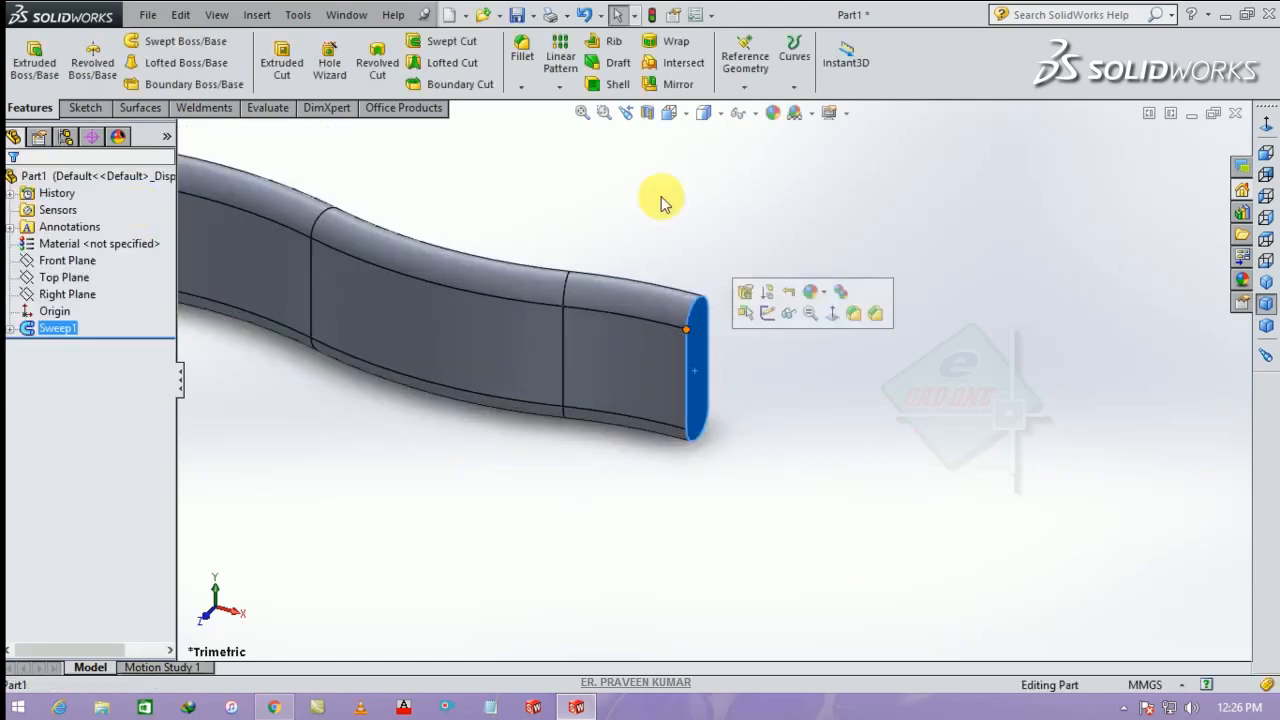
left_click(678, 84)
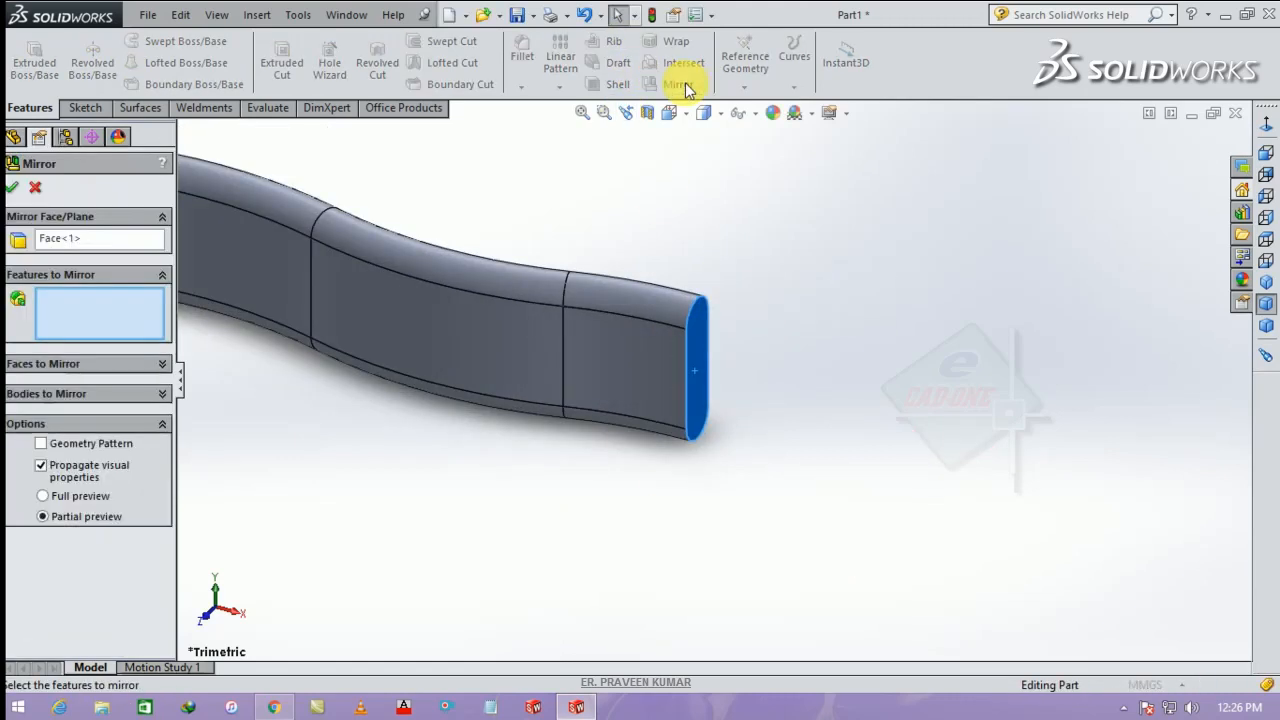
left_click(130, 394)
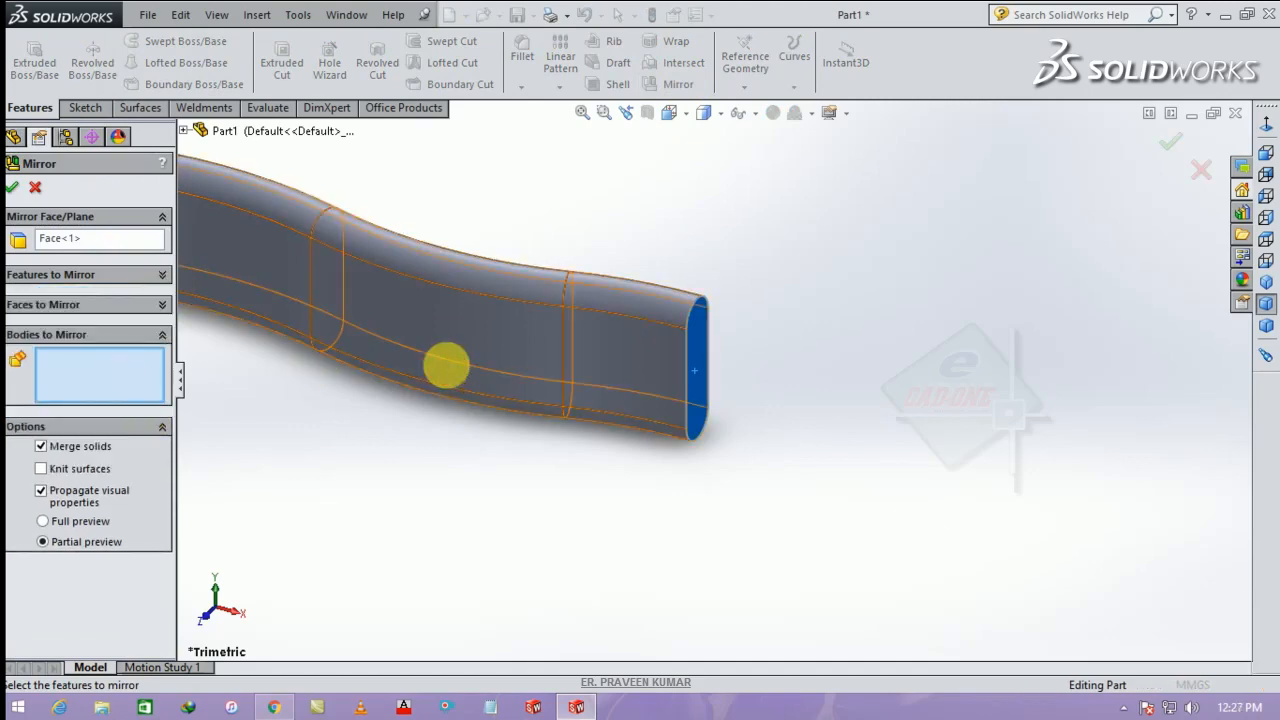
left_click(200, 276)
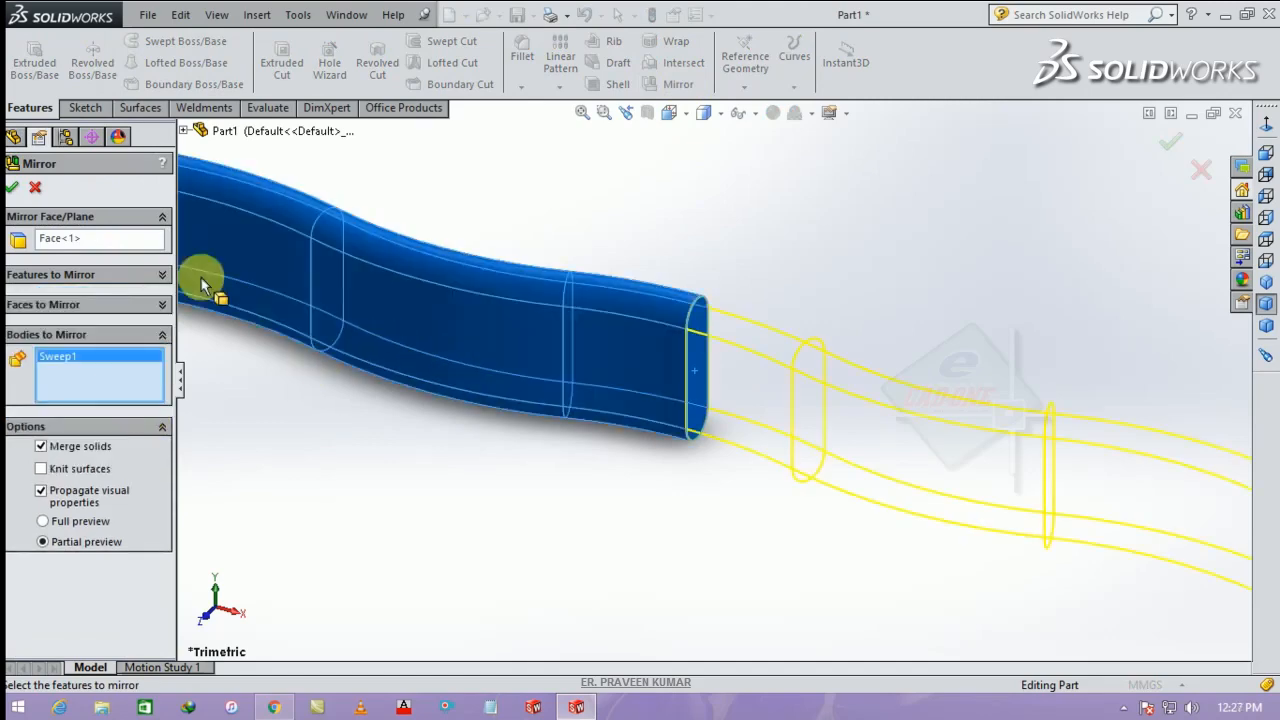
left_click(14, 190)
key("f")
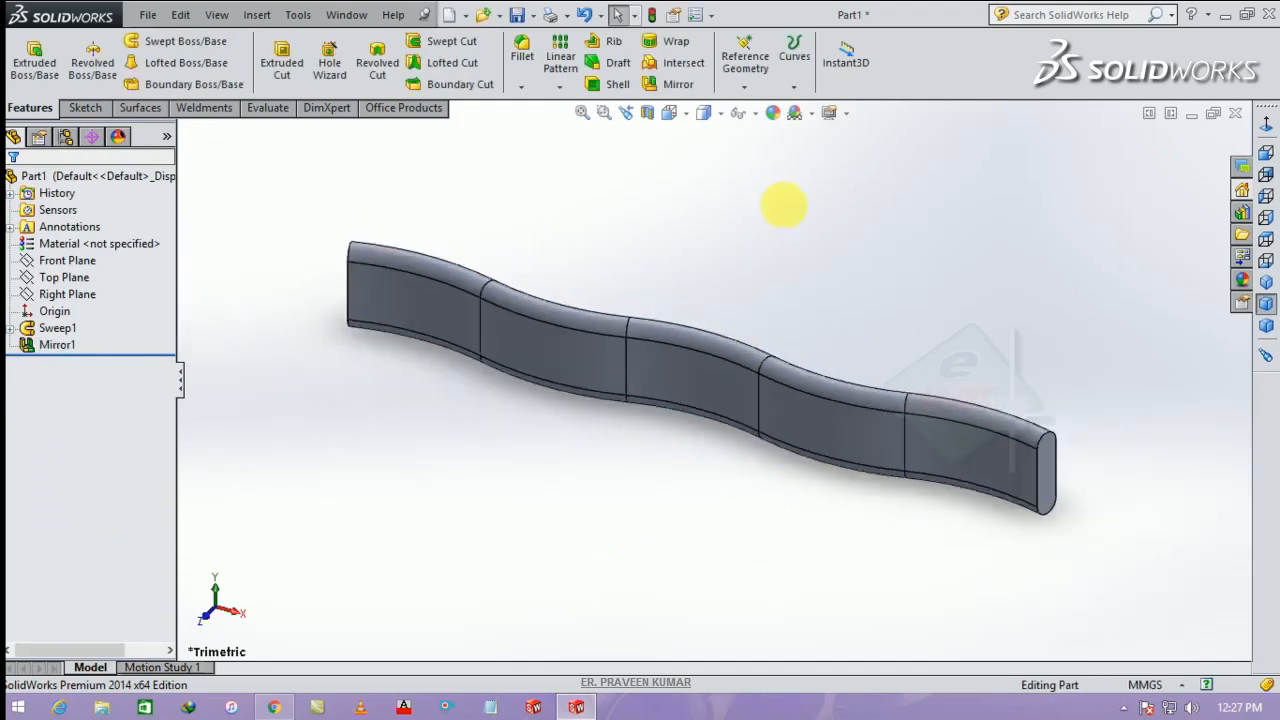
Step: Create a reference plane offset 0 mm from the Front Plane
left_click(1267, 289)
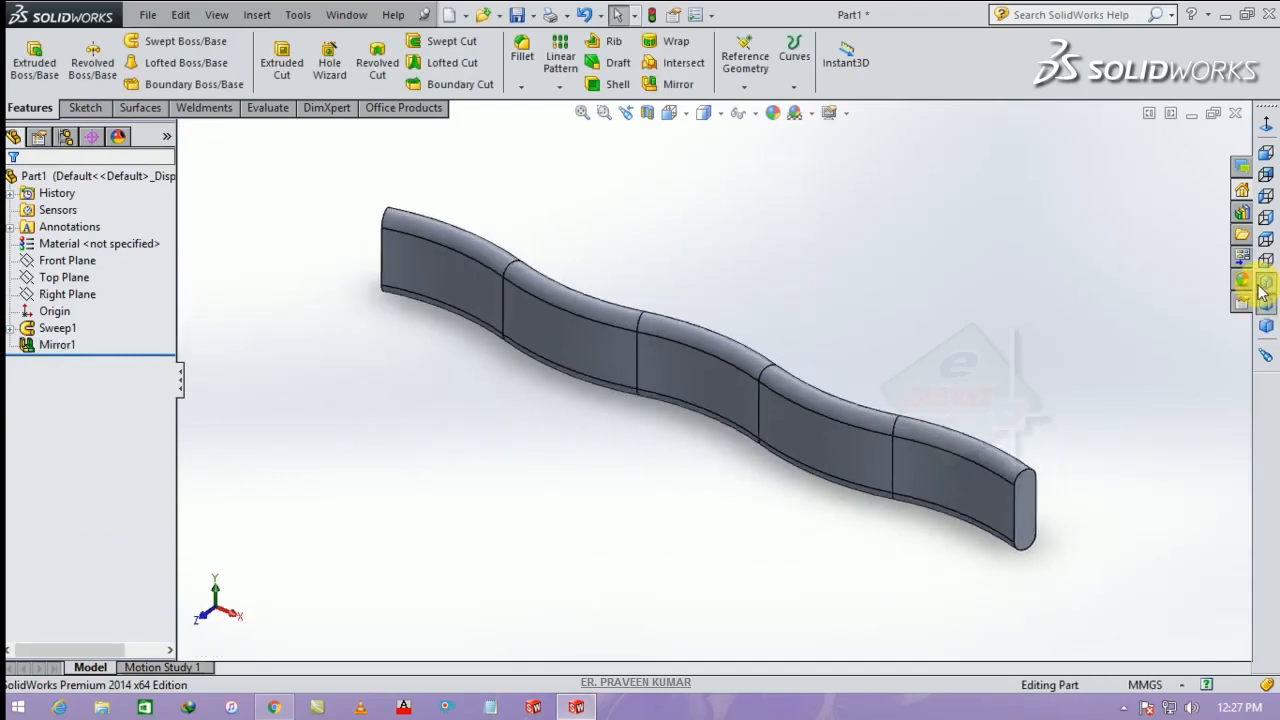
left_click(84, 262)
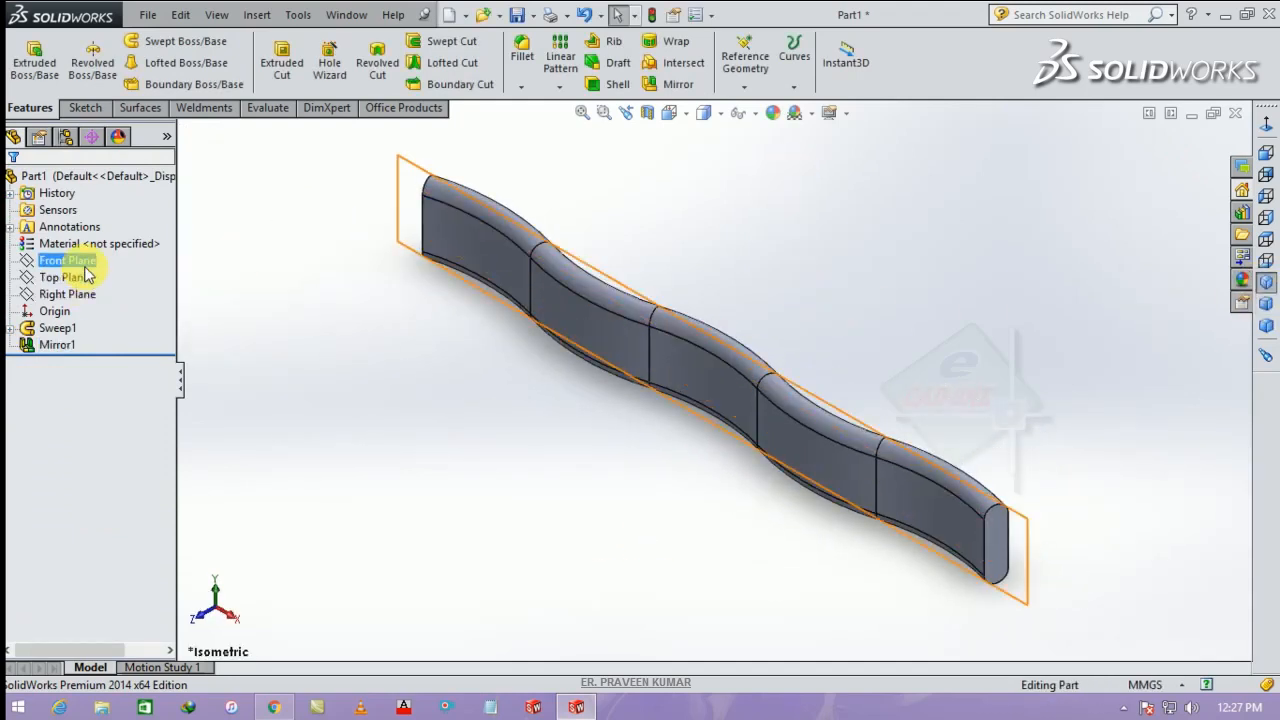
left_click(207, 215)
left_click(744, 86)
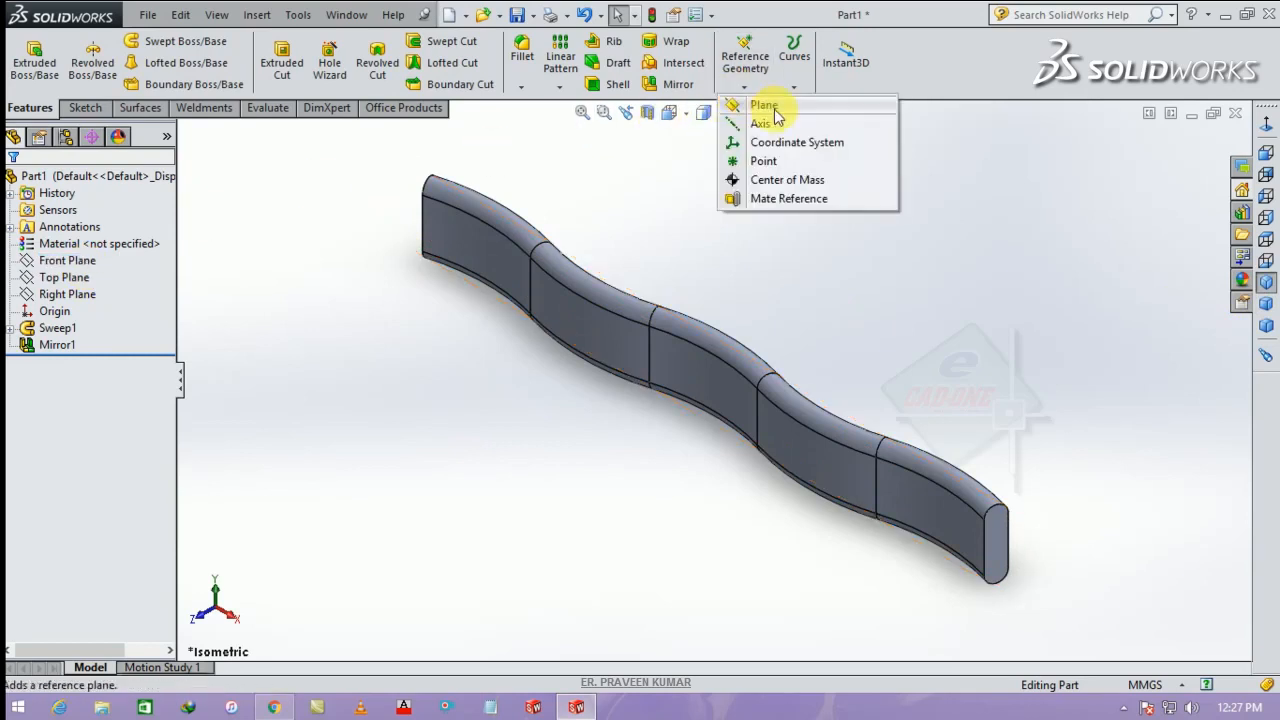
left_click(774, 110)
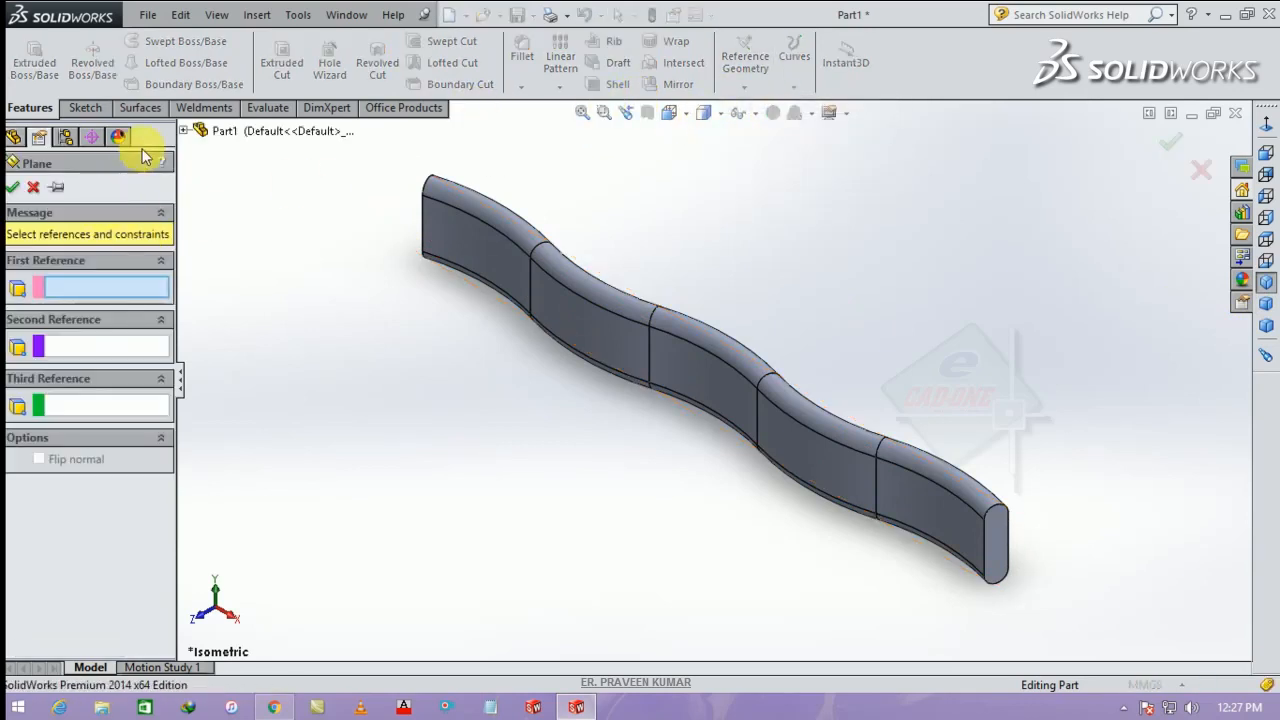
left_click(184, 131)
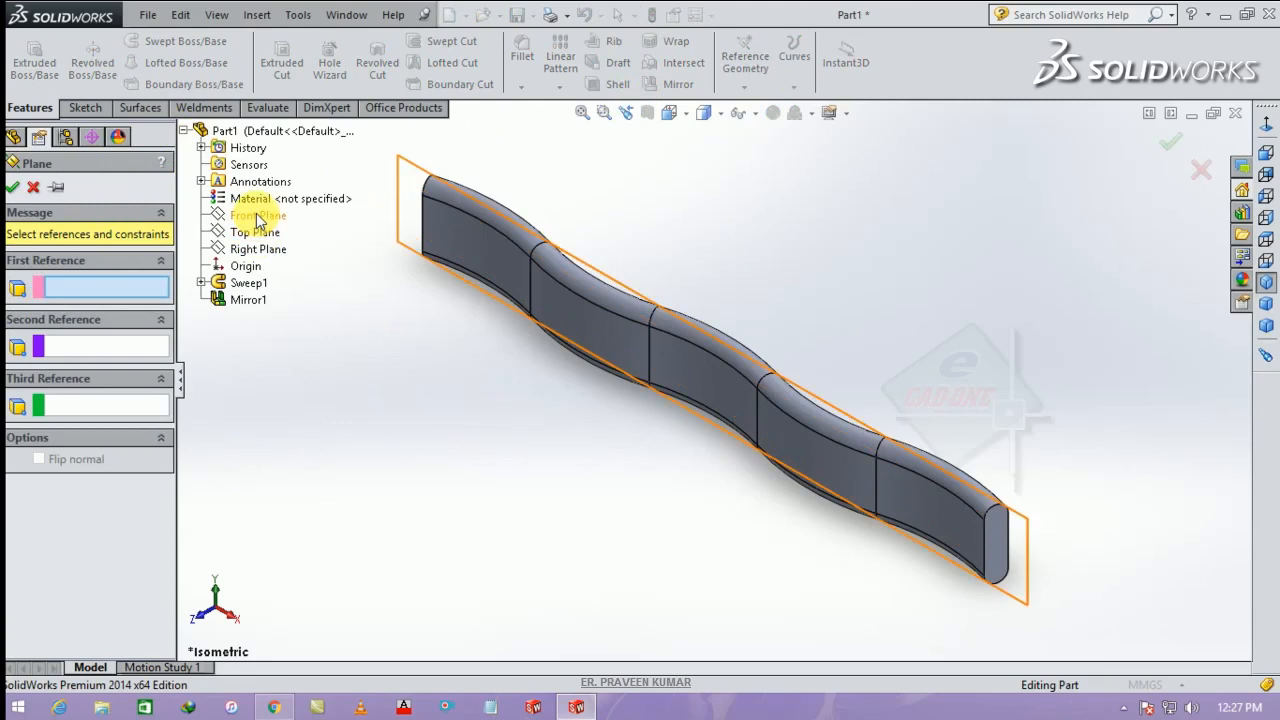
left_click(256, 215)
double_click(75, 419)
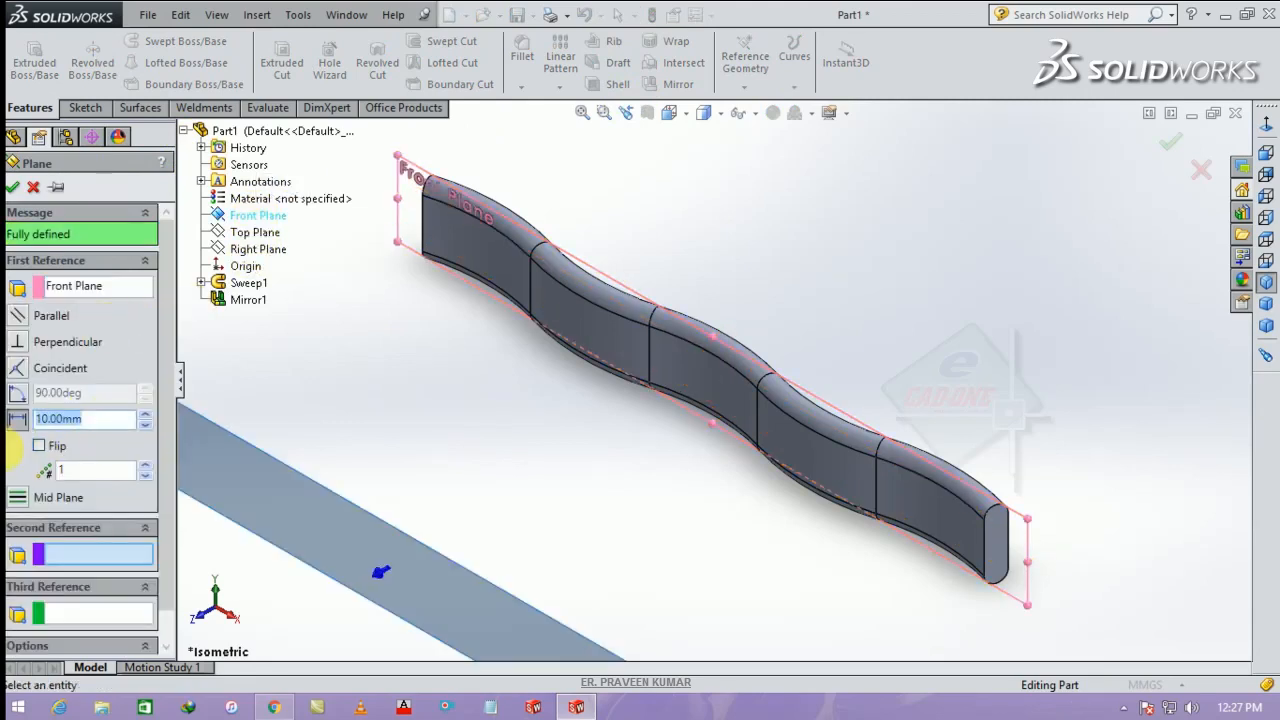
type("00")
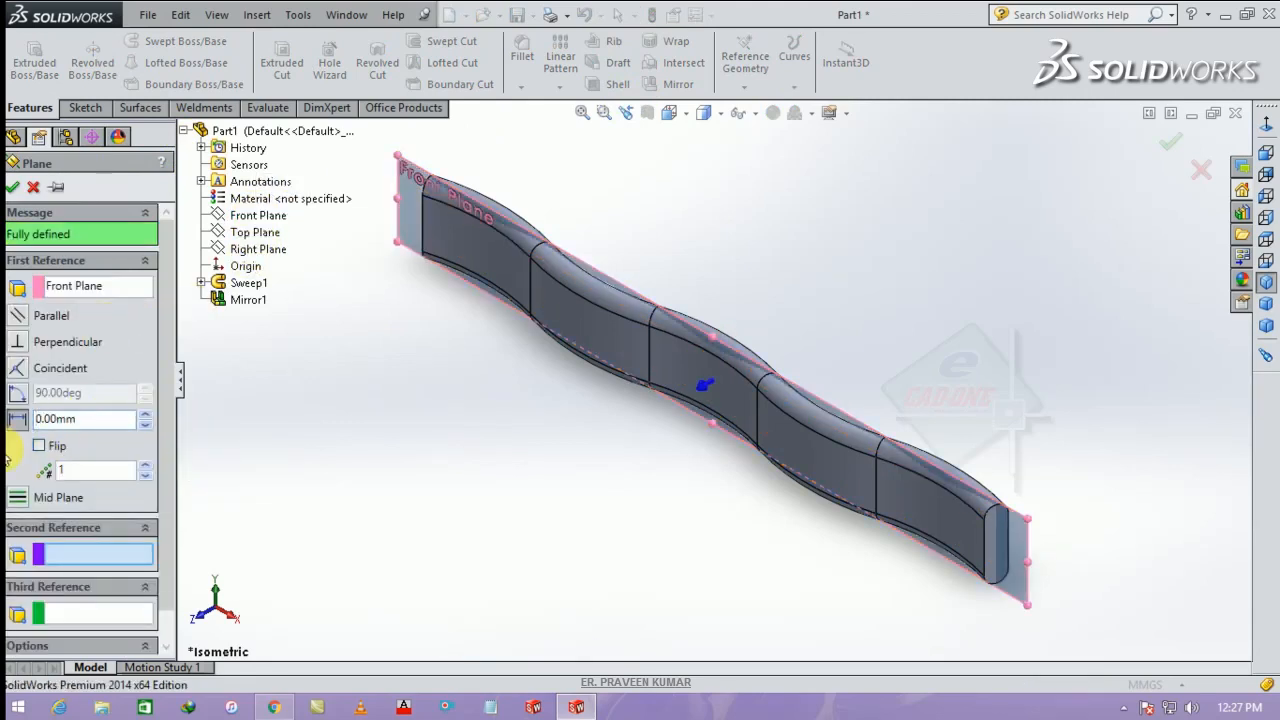
left_click(12, 188)
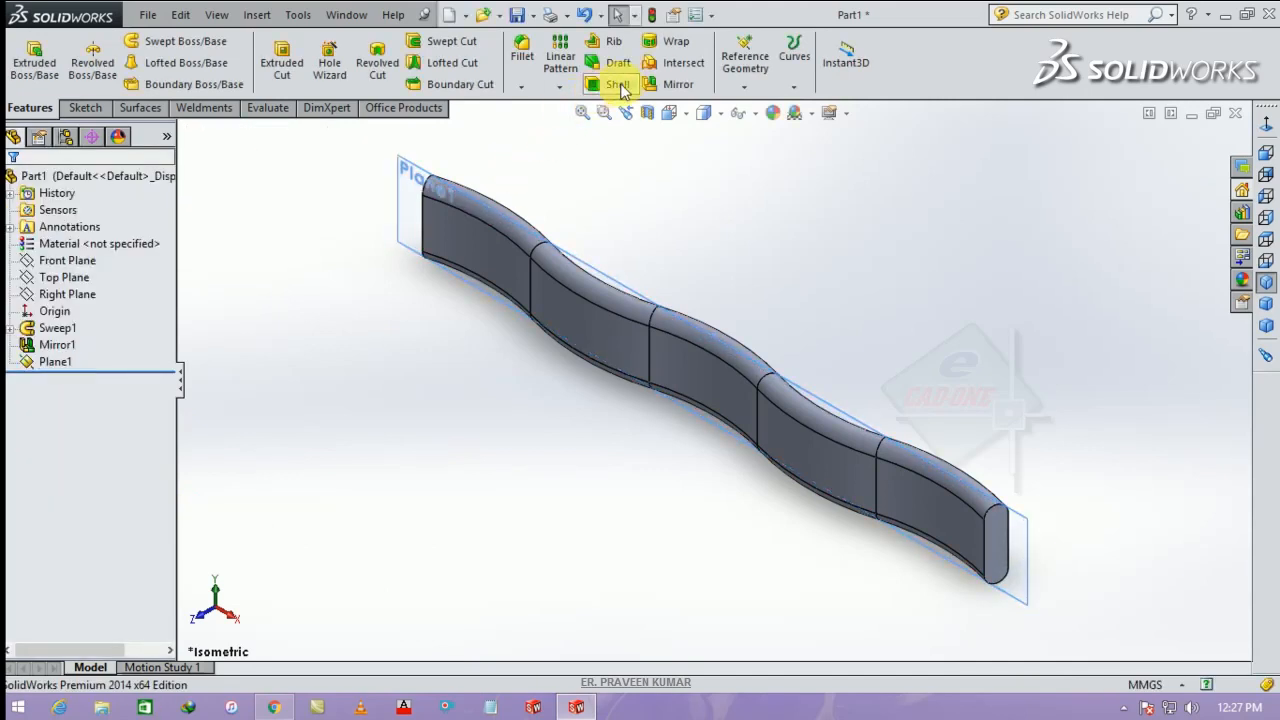
Step: Mirror the full wavy body about the new reference plane, with Merge solids on
left_click(672, 84)
left_click(415, 185)
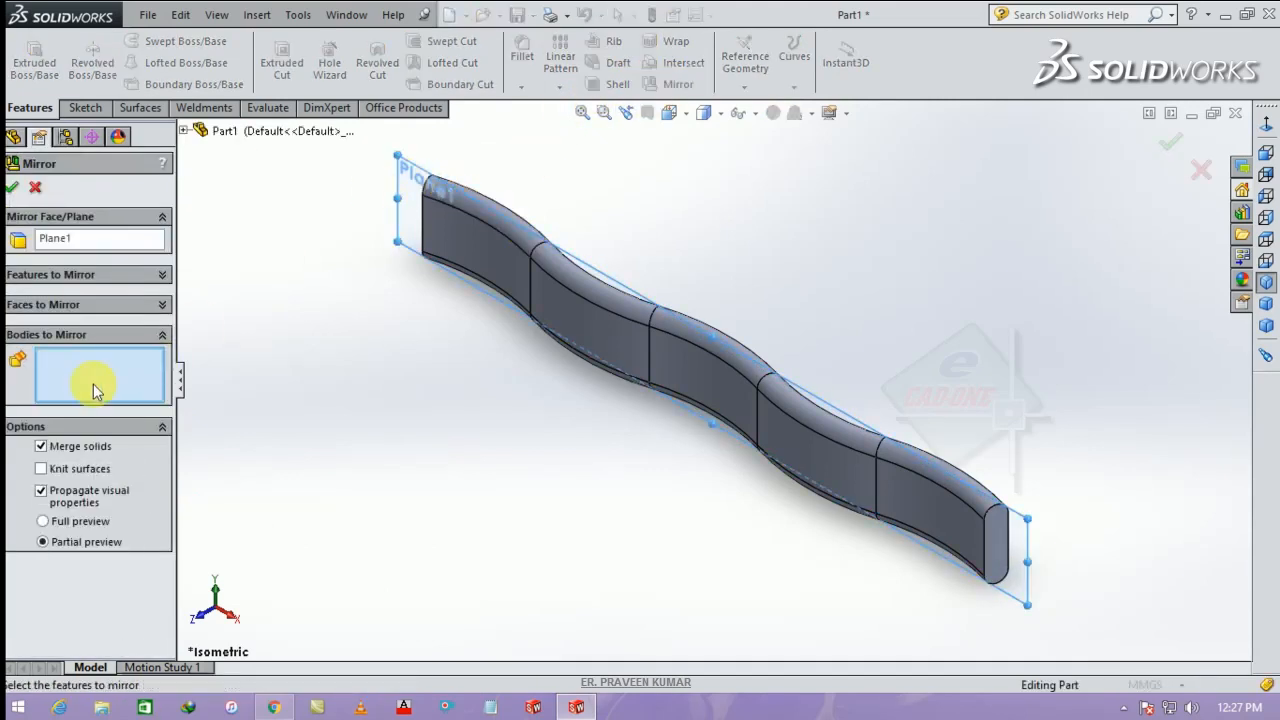
left_click(440, 230)
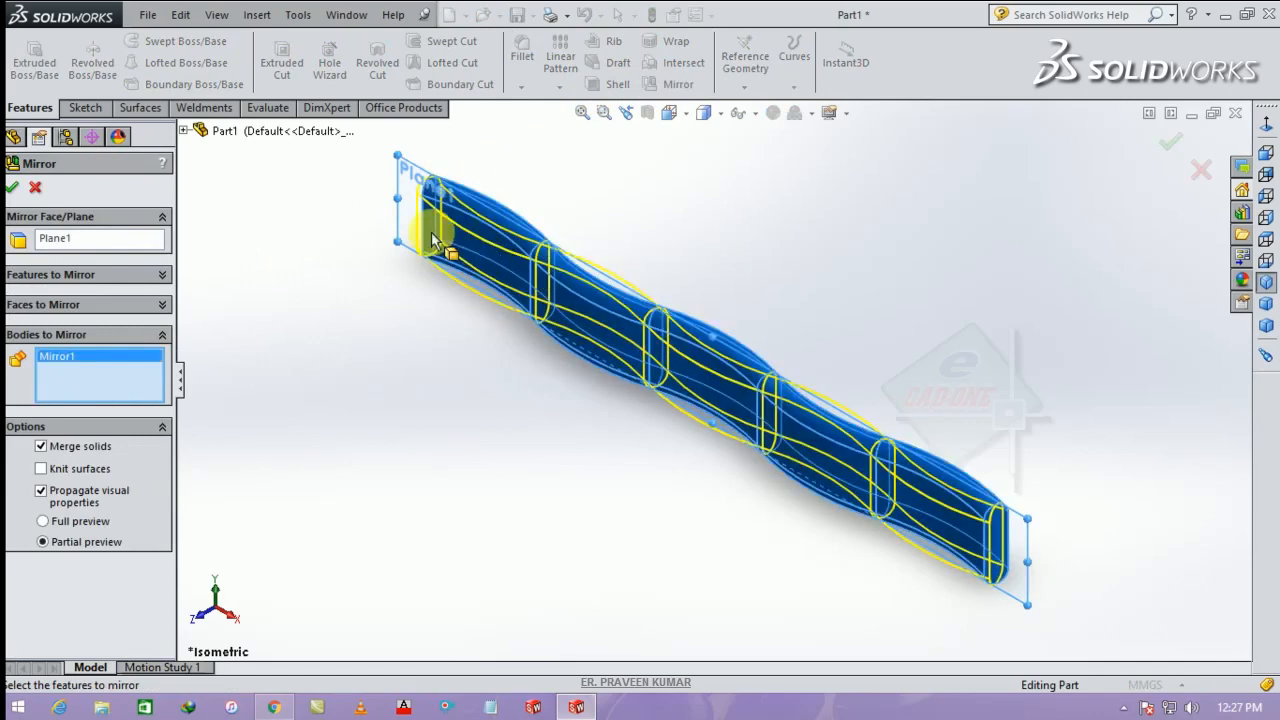
left_click(13, 188)
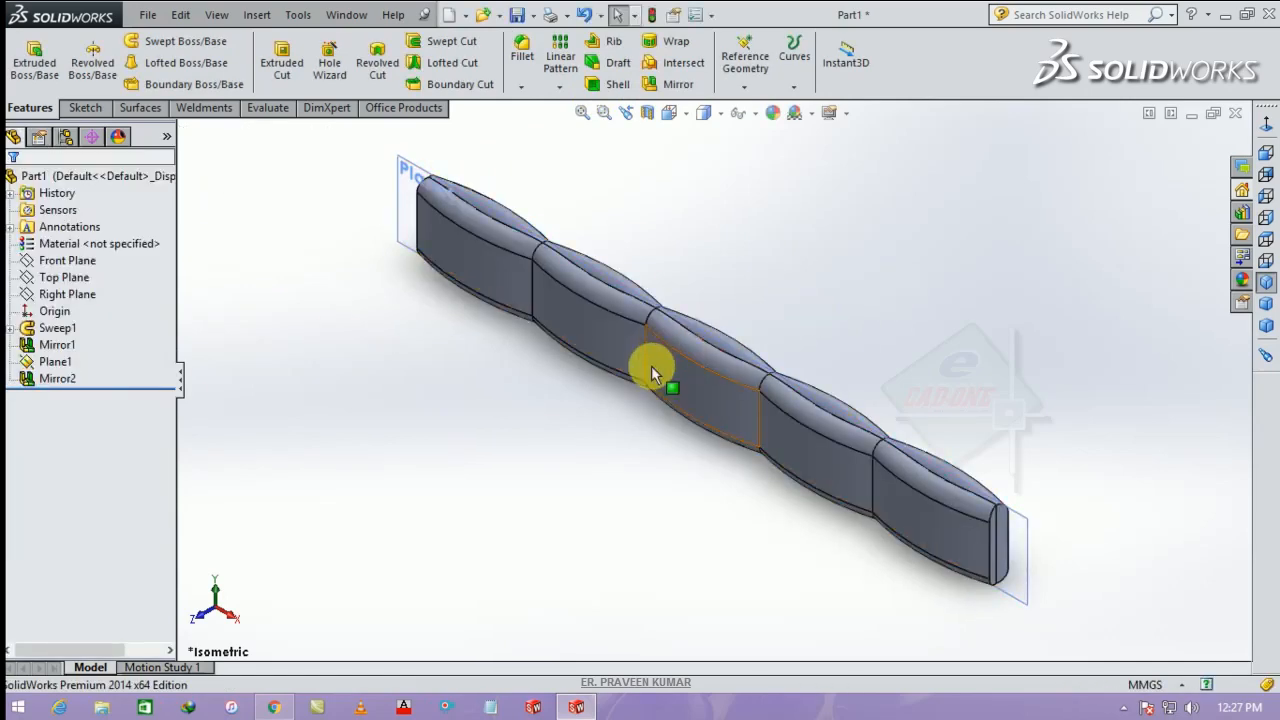
left_click(253, 16)
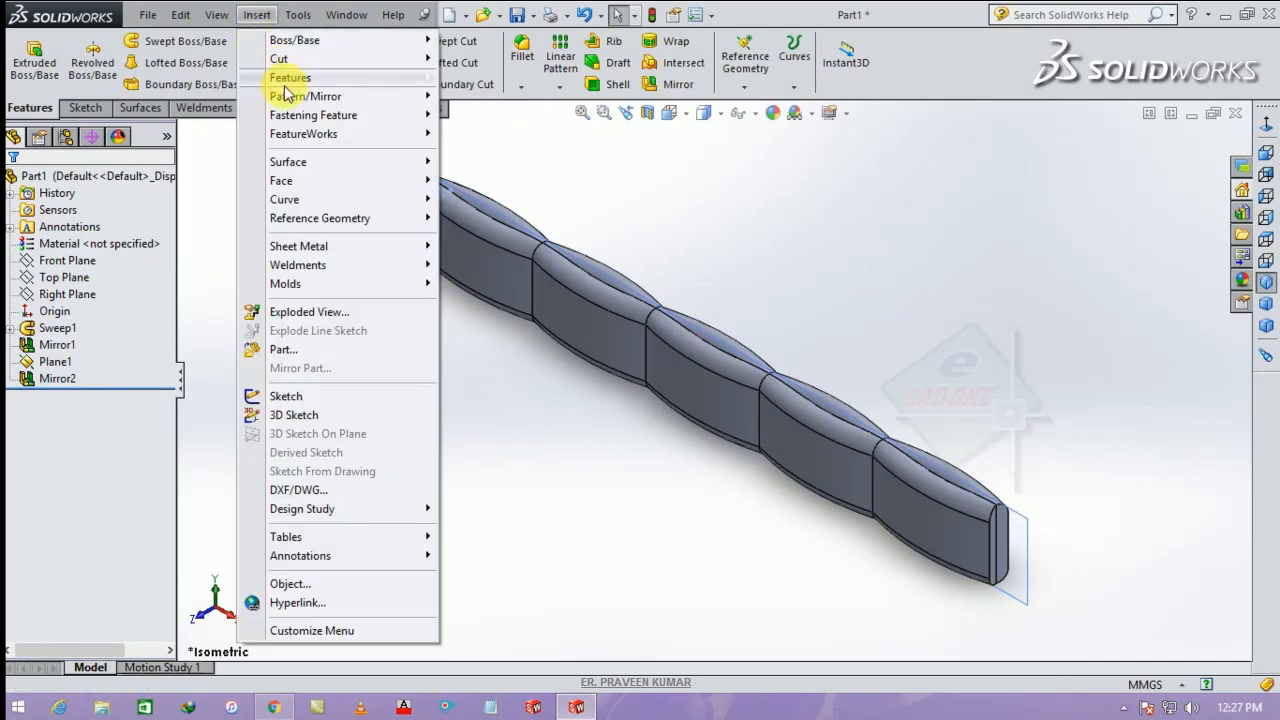
mouse_move(310, 80)
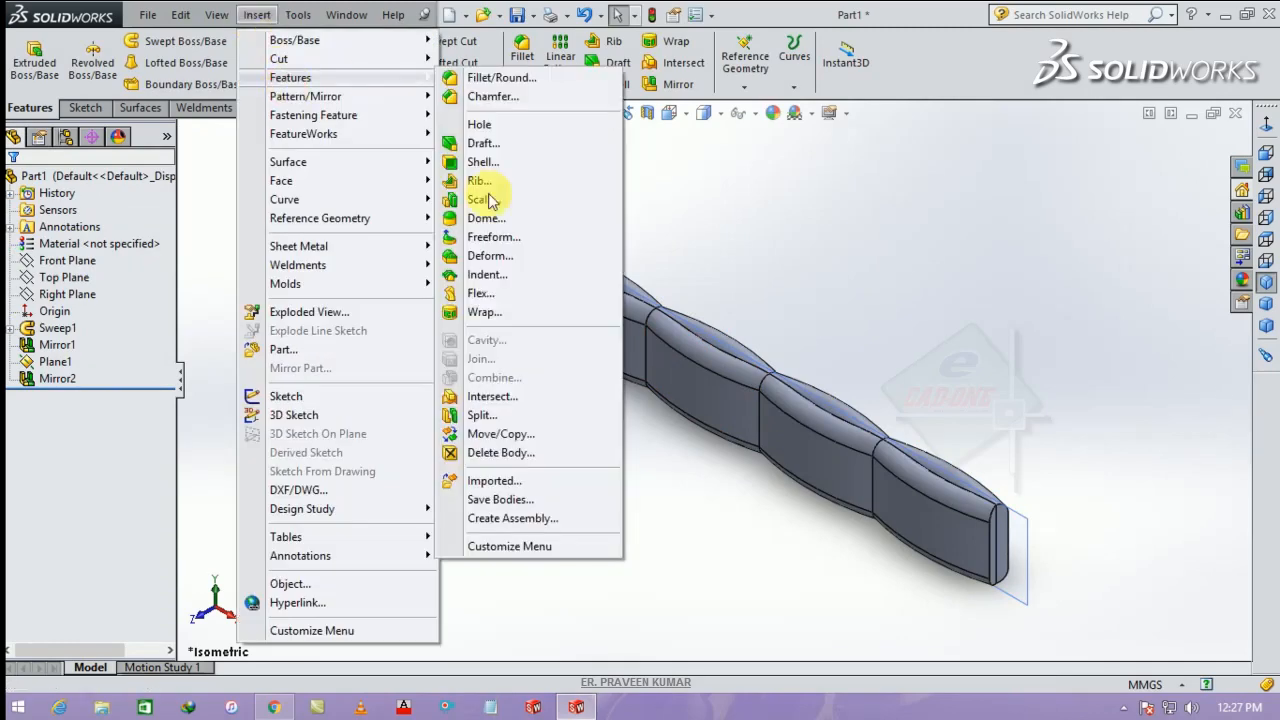
left_click(525, 434)
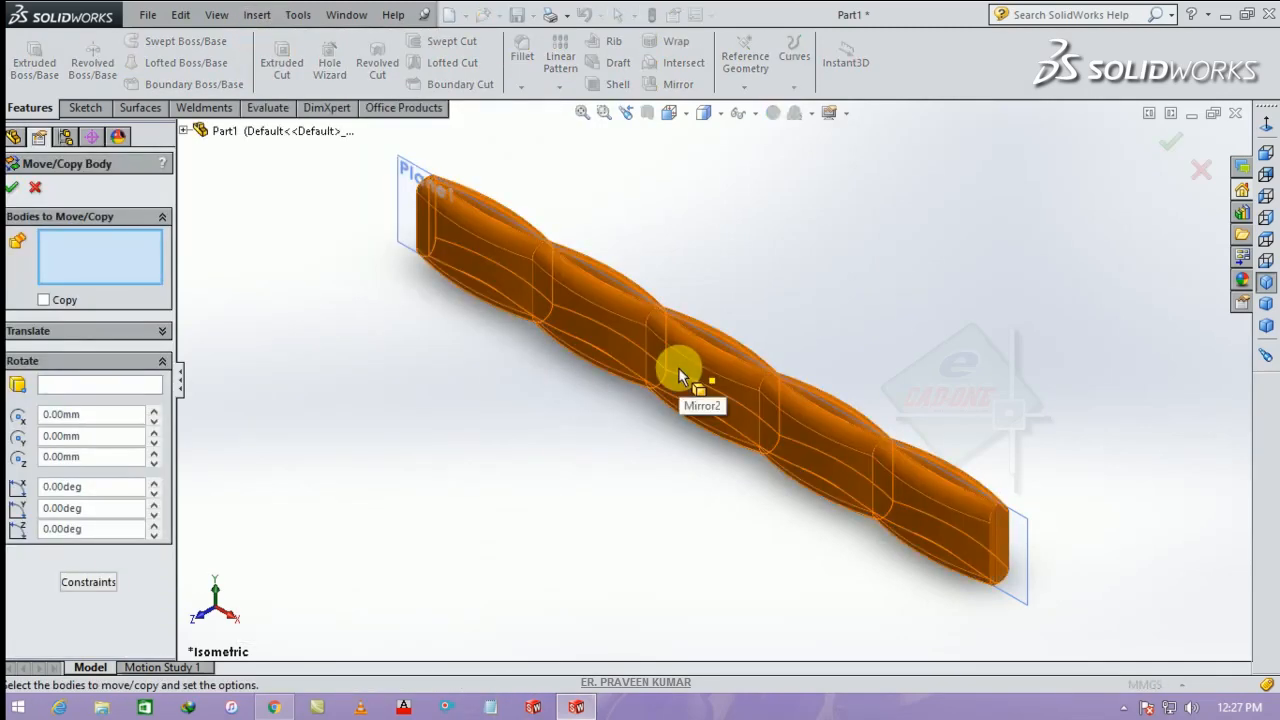
key("Escape")
Step: Edit the second mirror feature to turn off Merge solids, keeping the two wavy strands as separate bodies
left_click(62, 379)
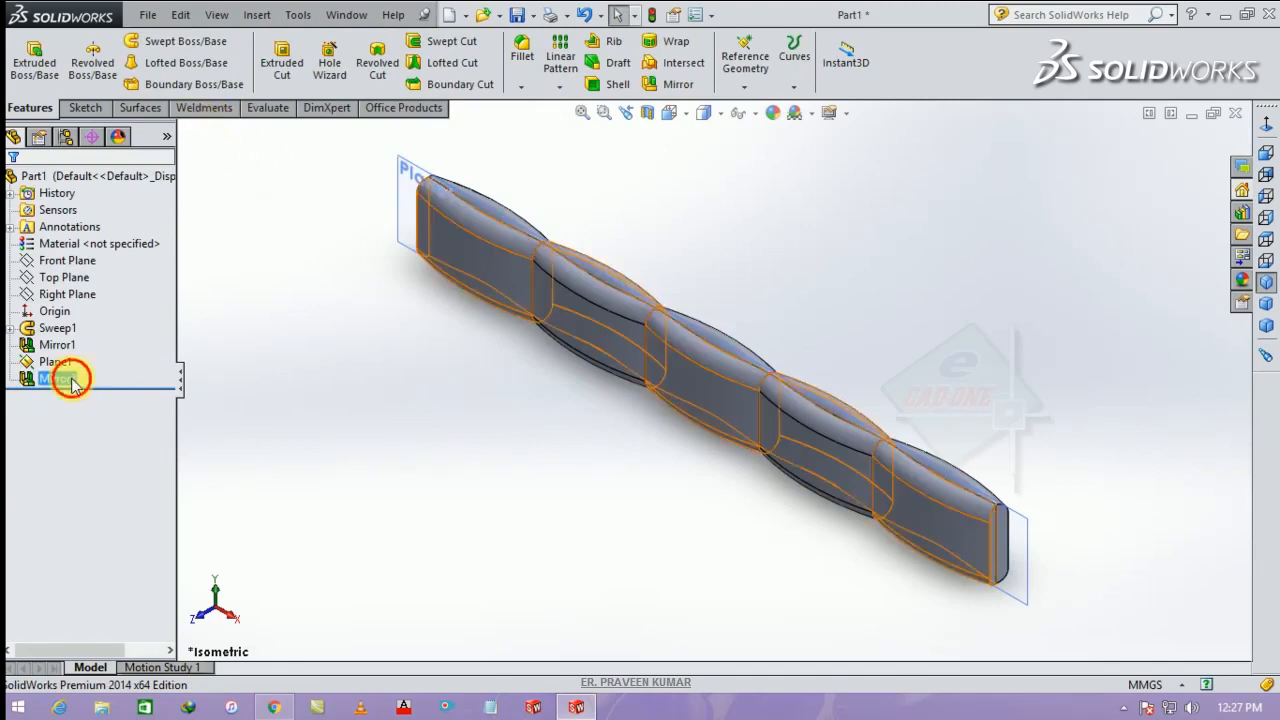
left_click(60, 337)
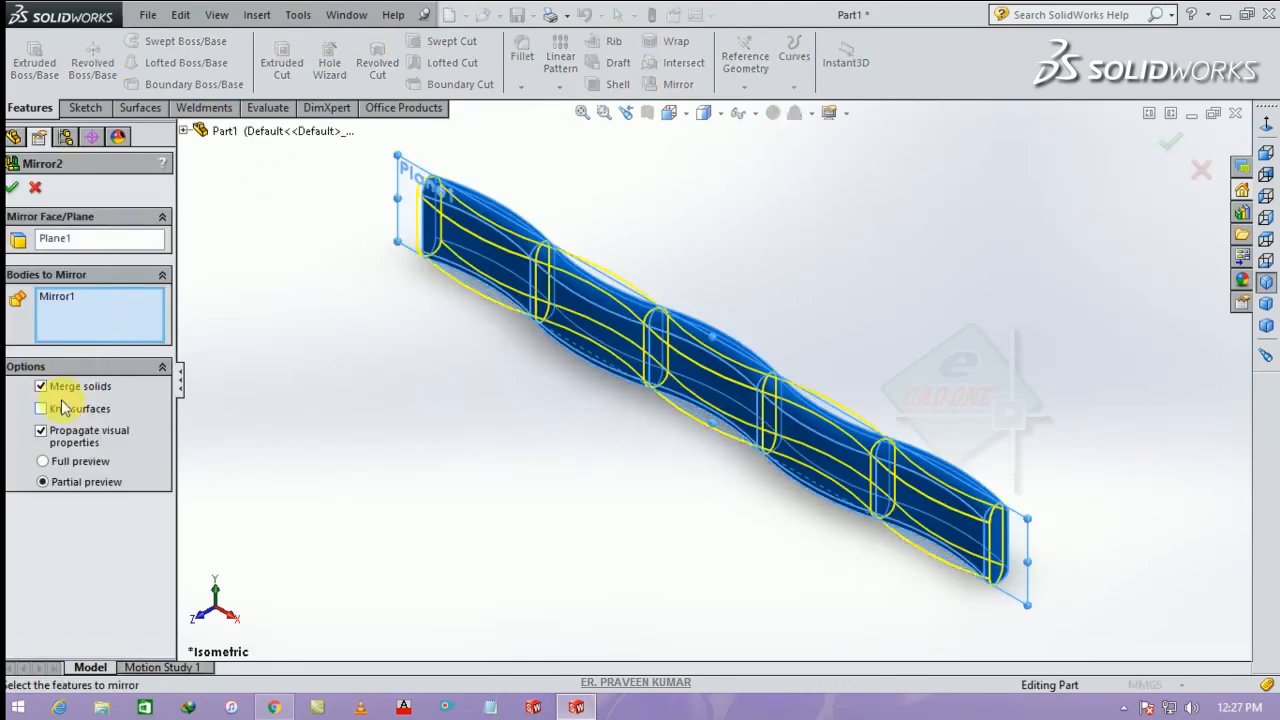
left_click(12, 187)
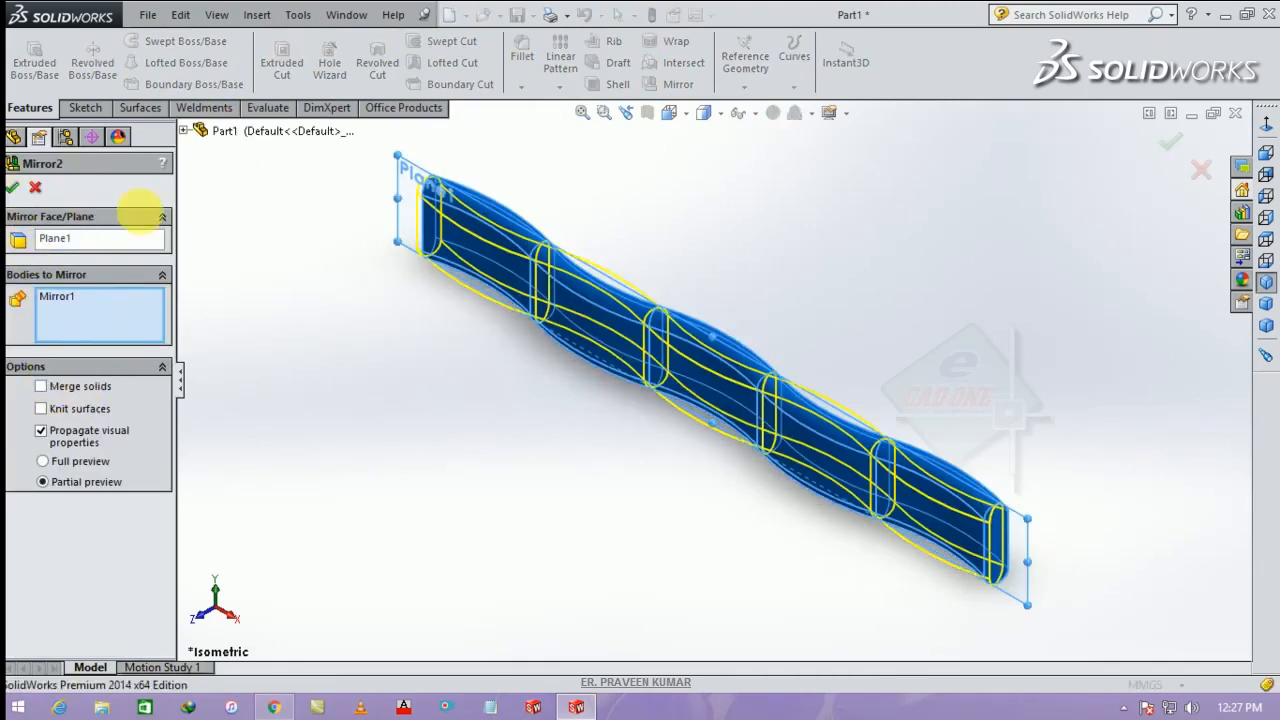
Step: Rotate the original wavy body (Mirror1) 45° about the Z axis with Move/Copy Body, leaving Copy off
left_click(254, 17)
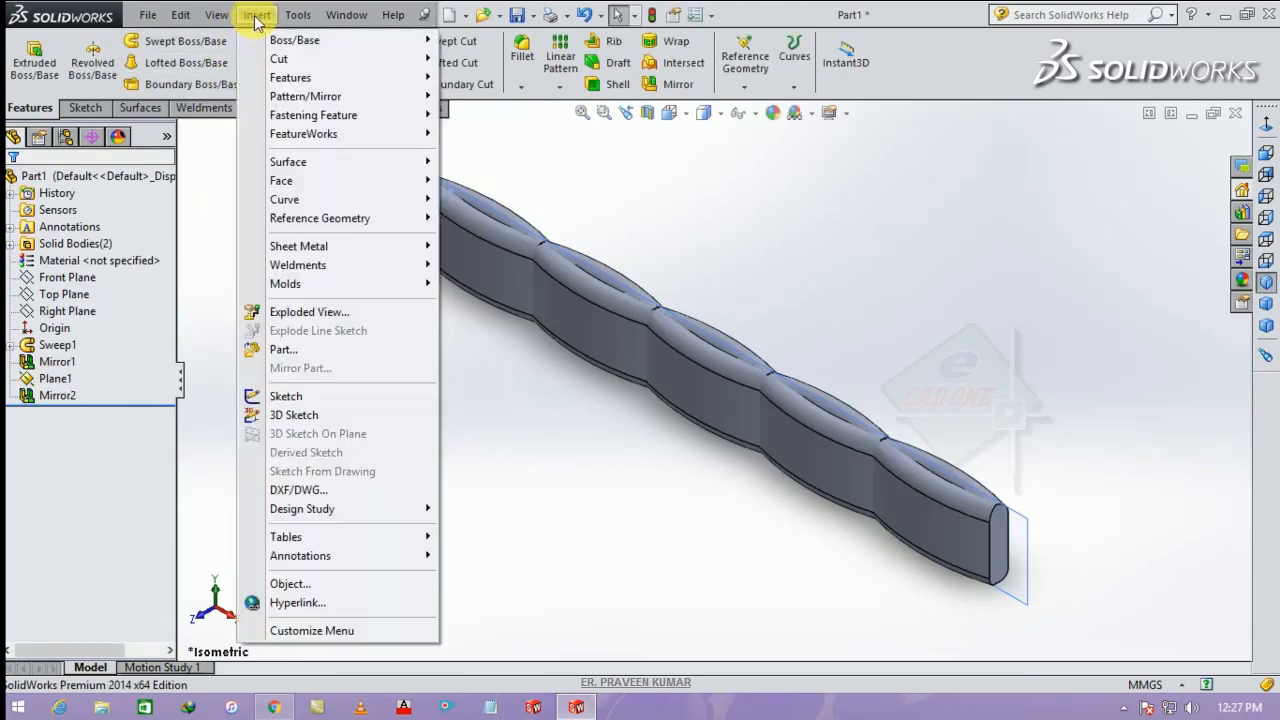
left_click(256, 20)
left_click(256, 17)
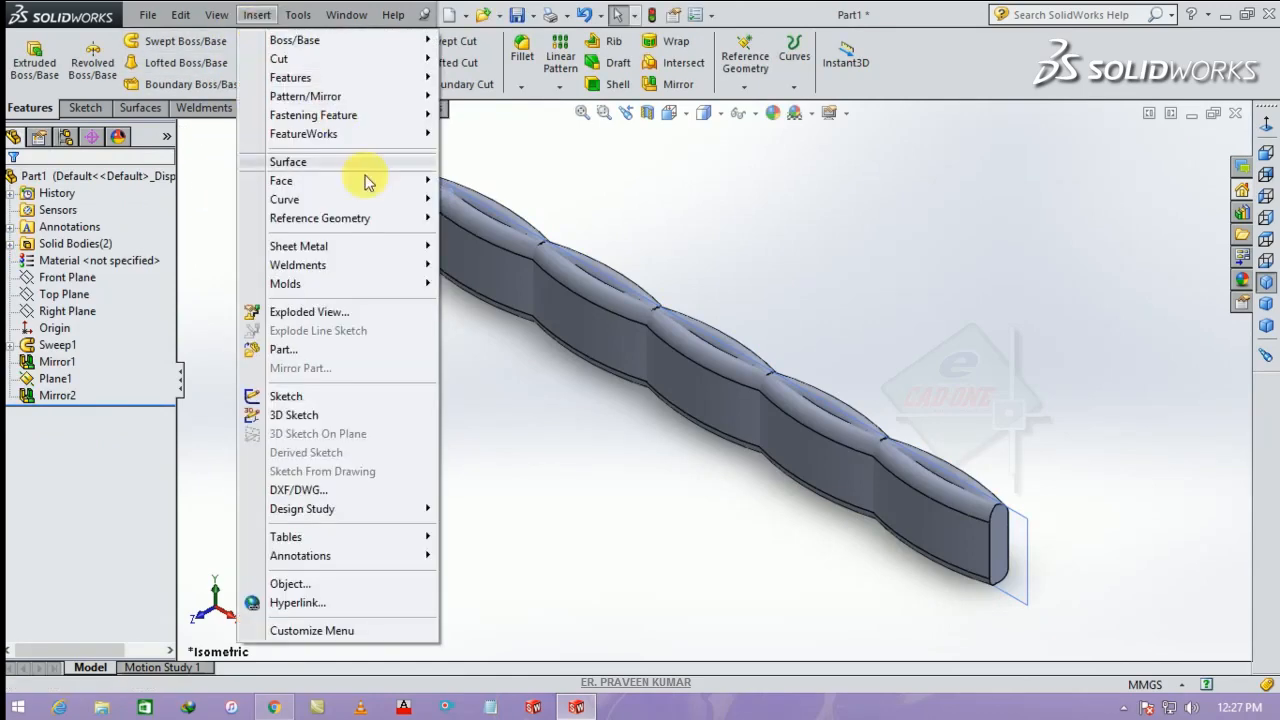
mouse_move(380, 80)
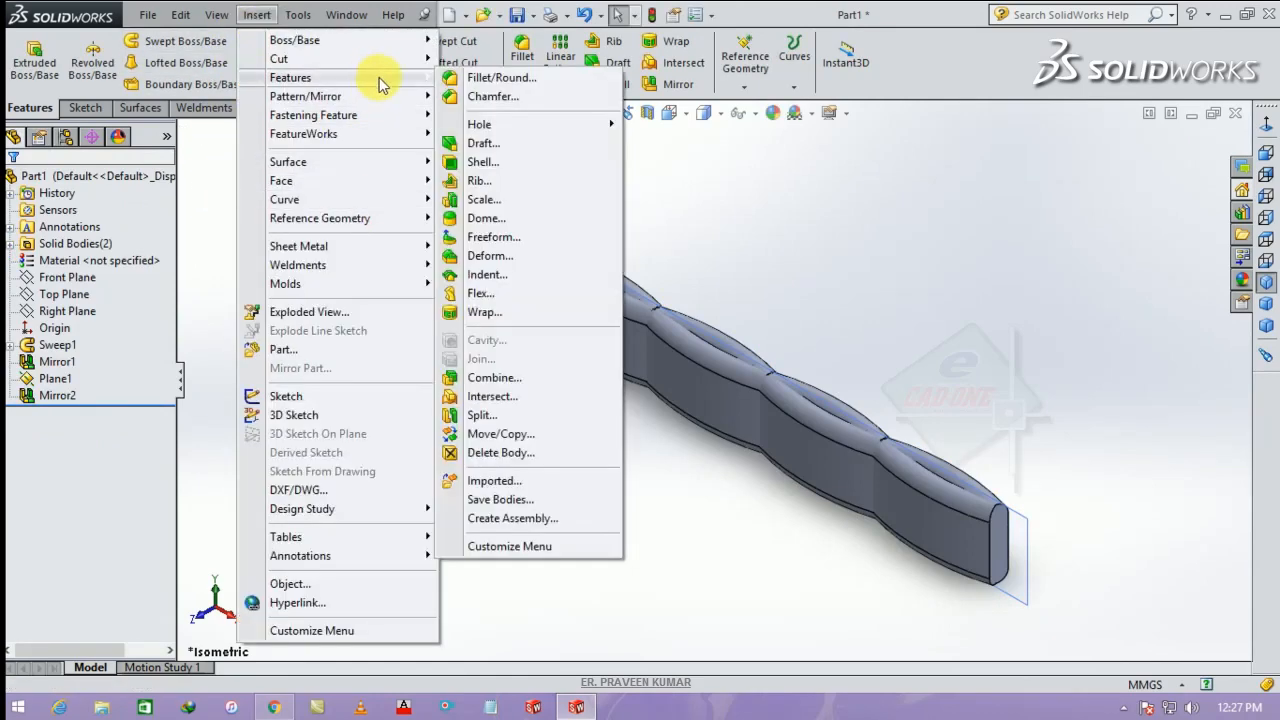
left_click(550, 433)
left_click(586, 323)
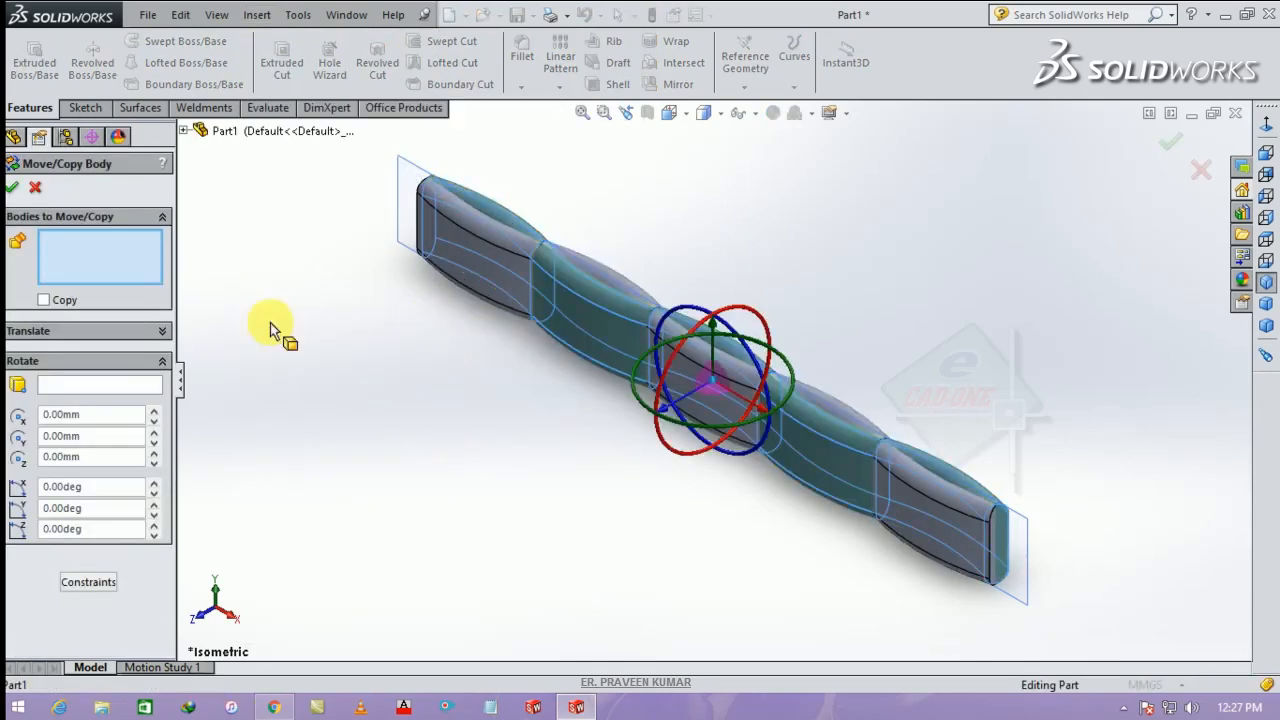
left_click(94, 528)
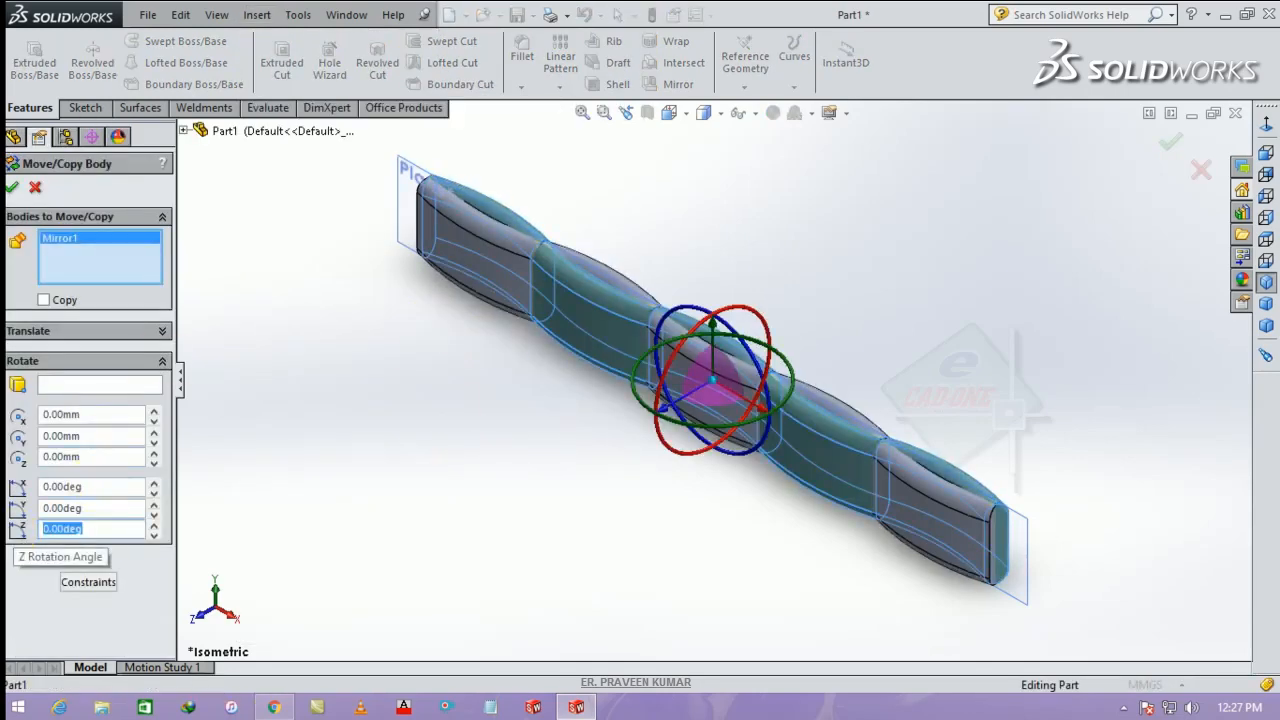
type("90")
key("Return")
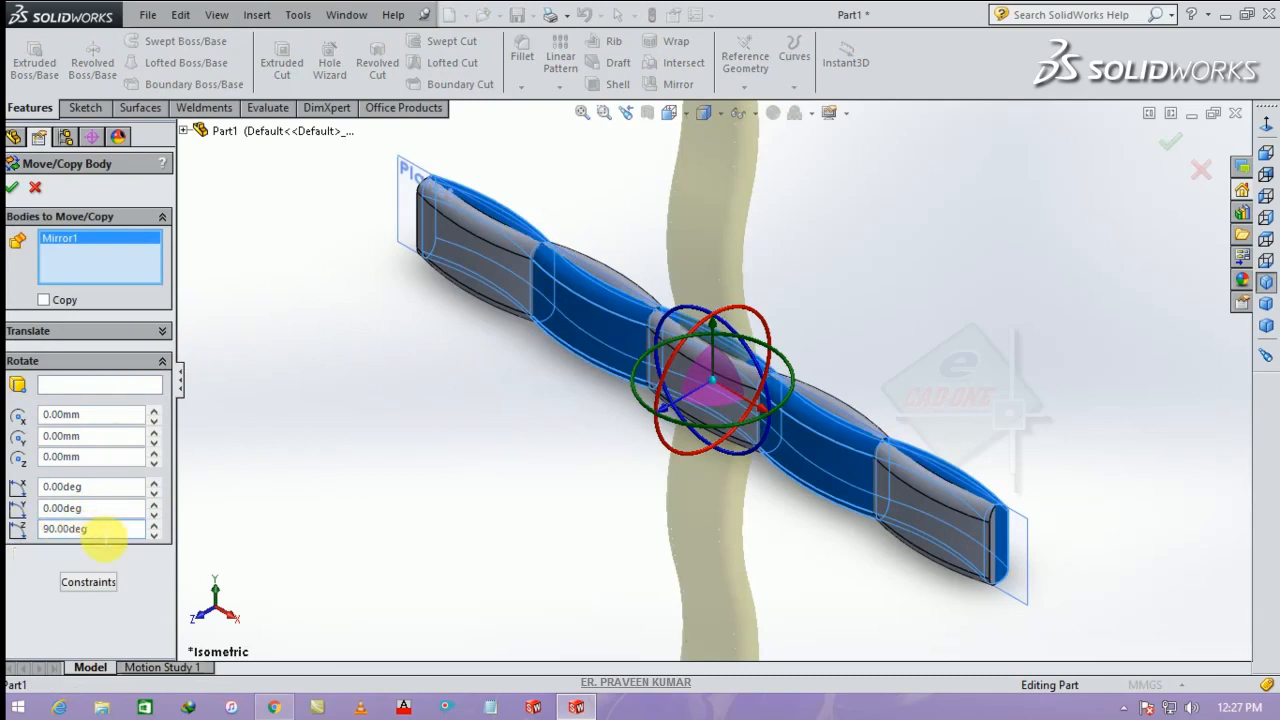
type("45")
key("Return")
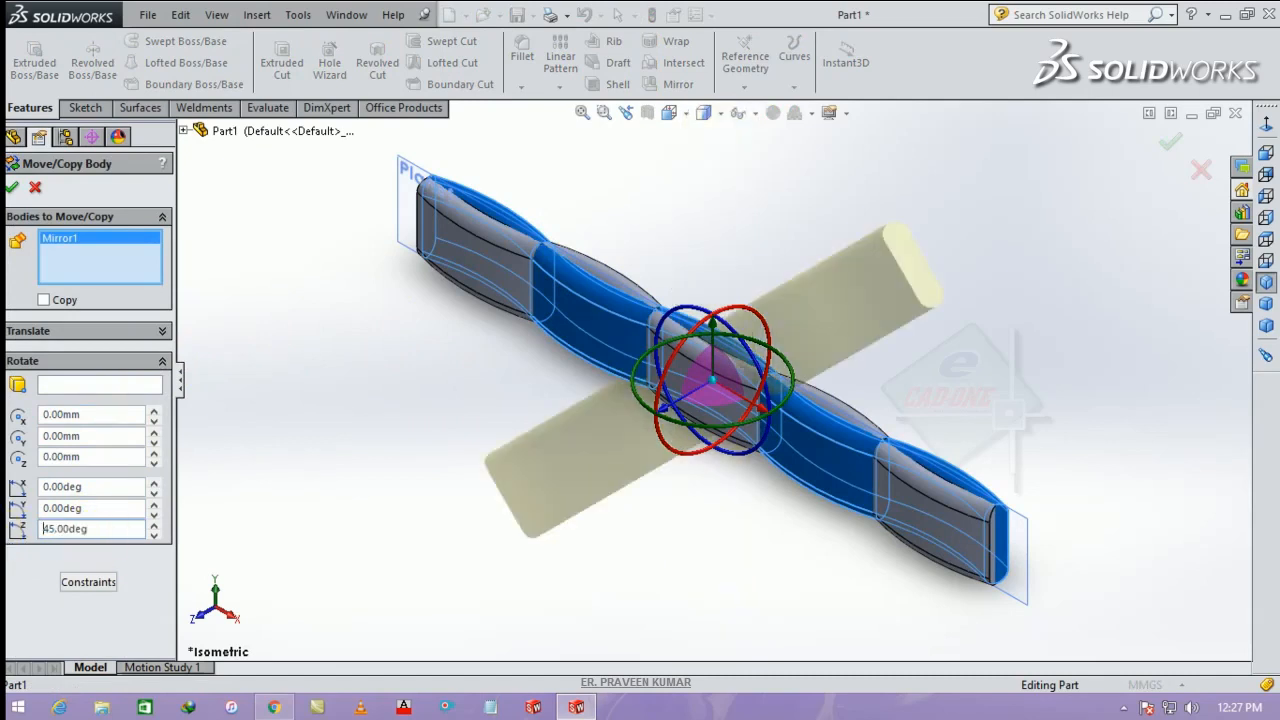
left_click(13, 188)
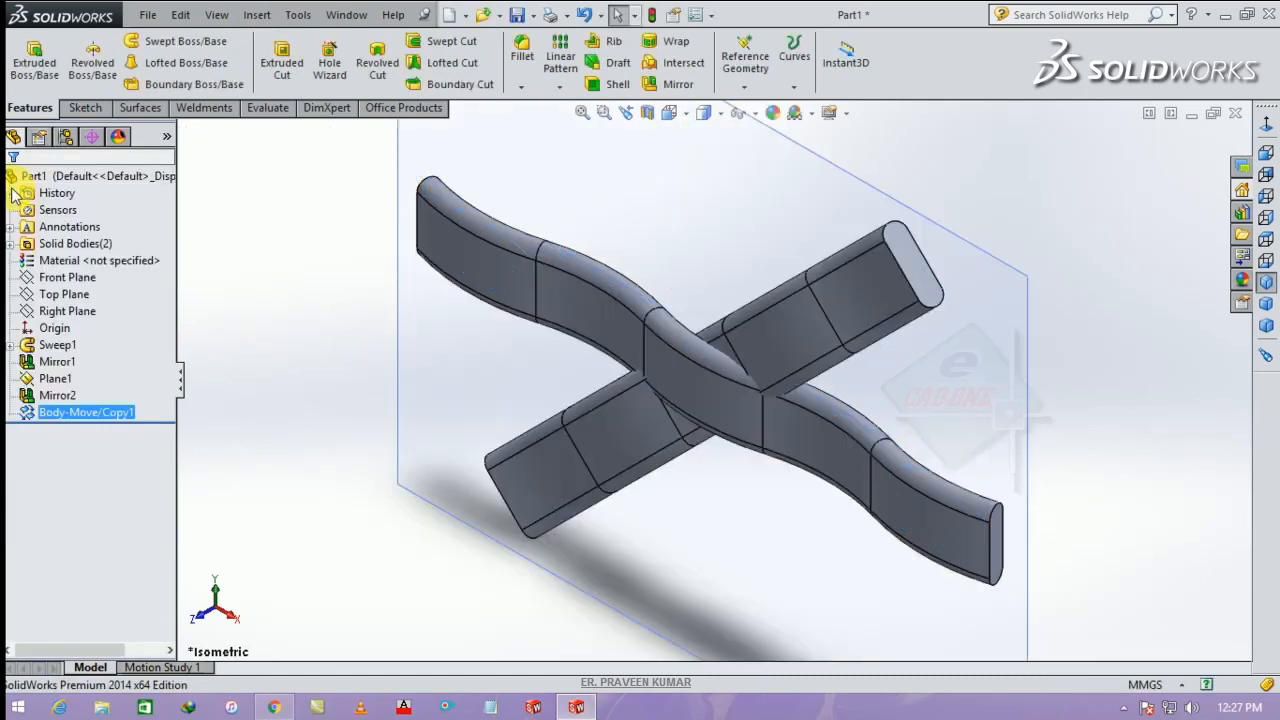
Step: Rotate the second wavy body (Mirror2) -45° about the Z axis with Move/Copy Body, leaving Copy off
left_click(257, 14)
mouse_move(326, 84)
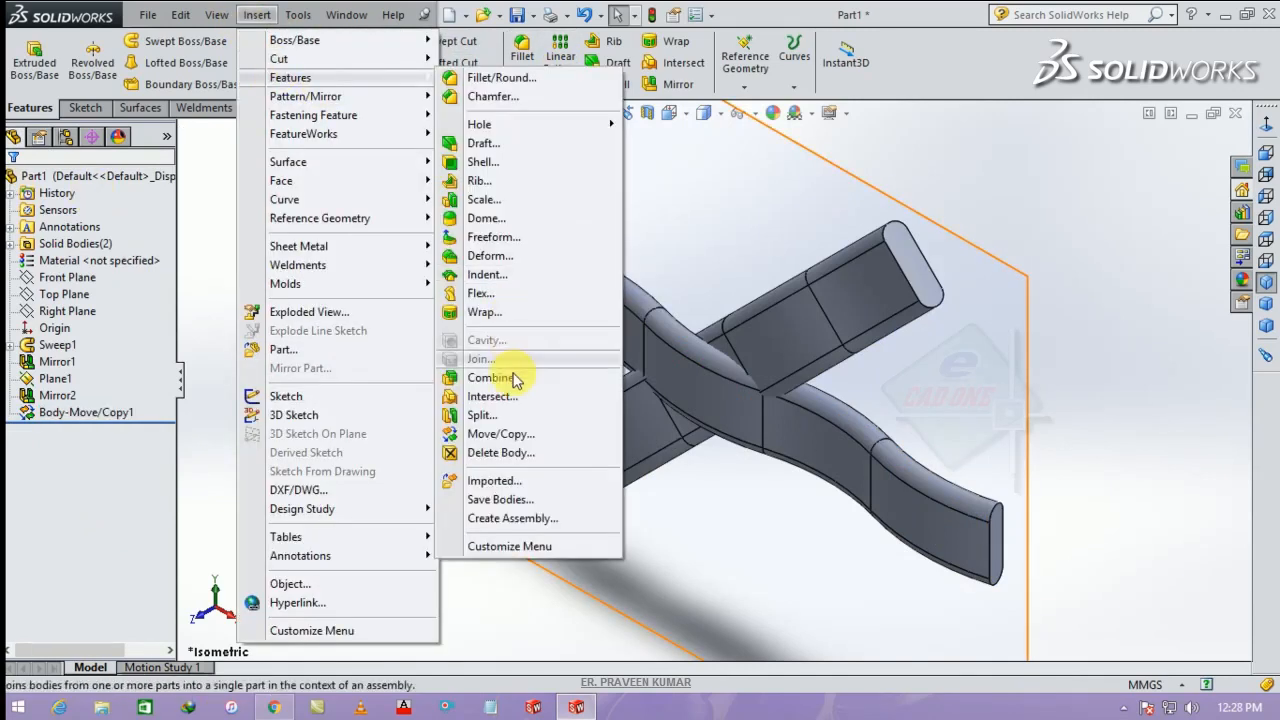
left_click(532, 434)
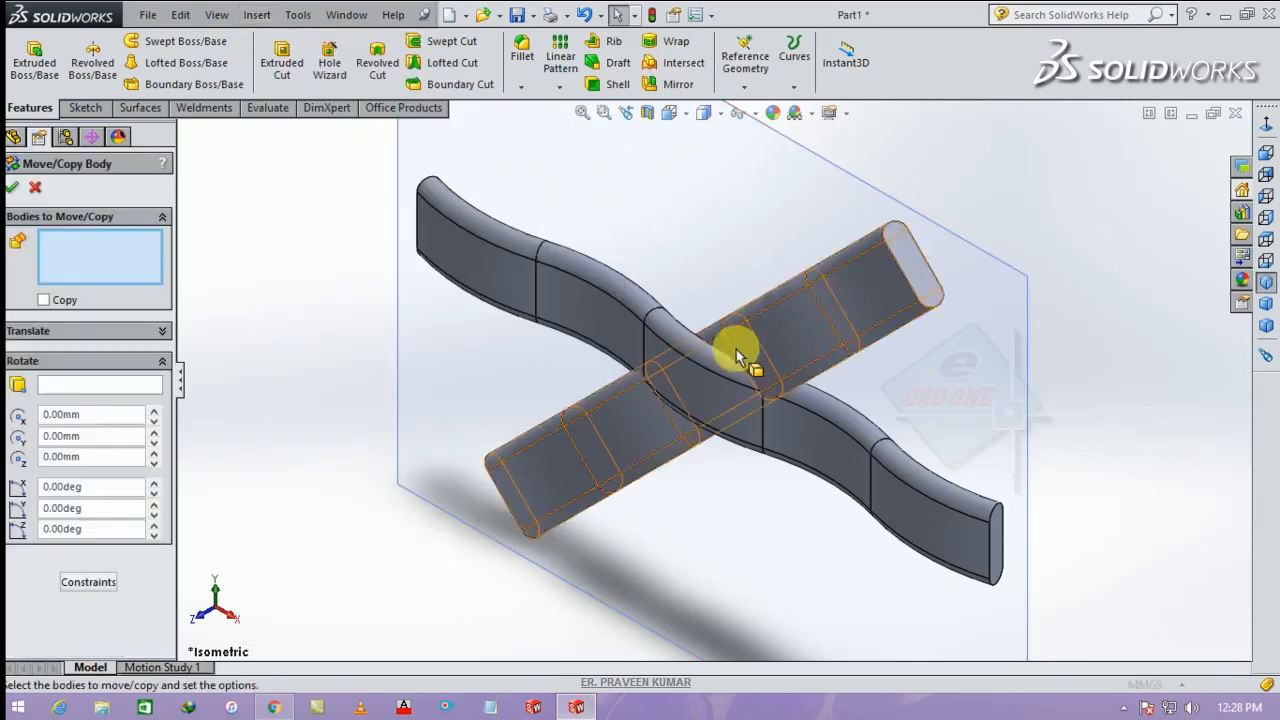
left_click(557, 297)
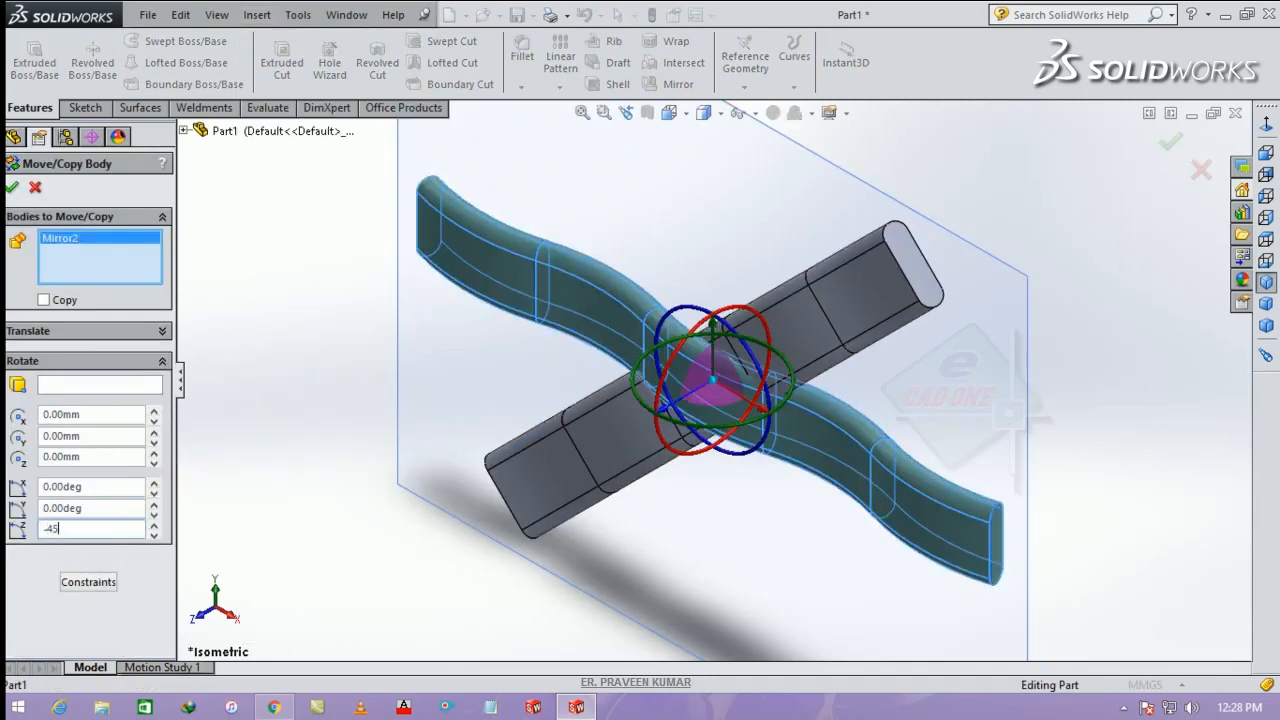
key("Return")
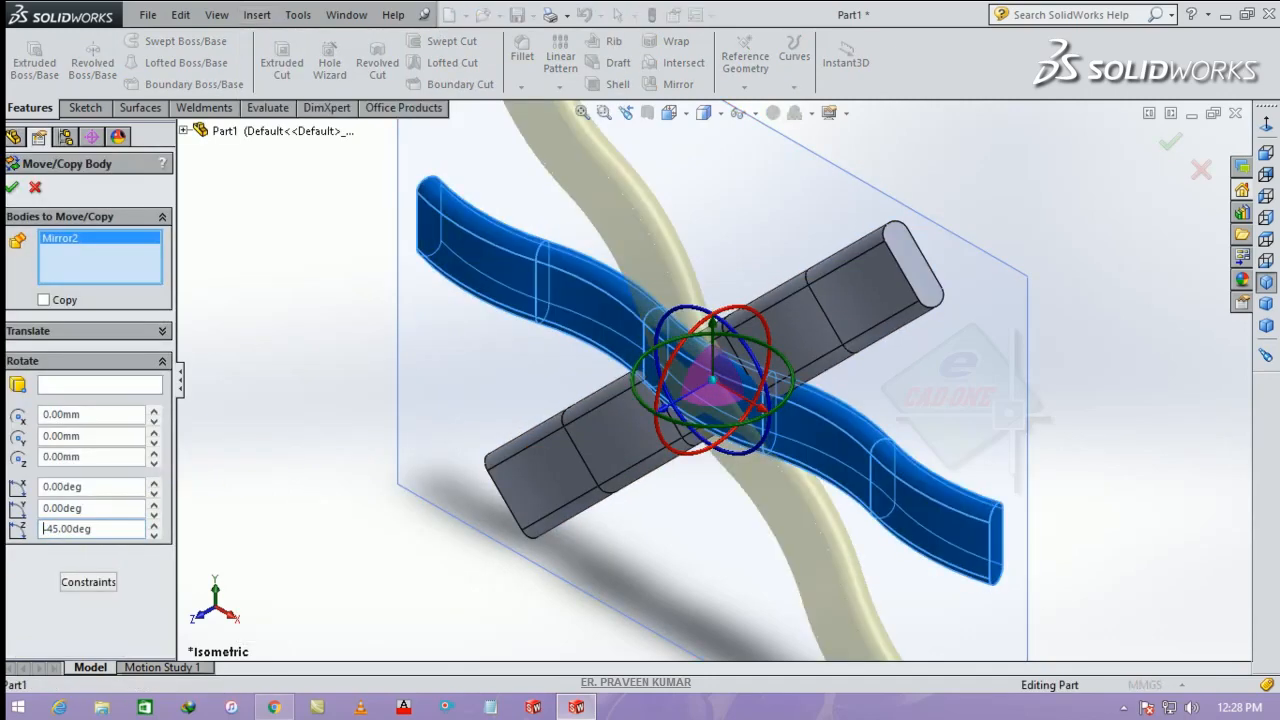
left_click(13, 188)
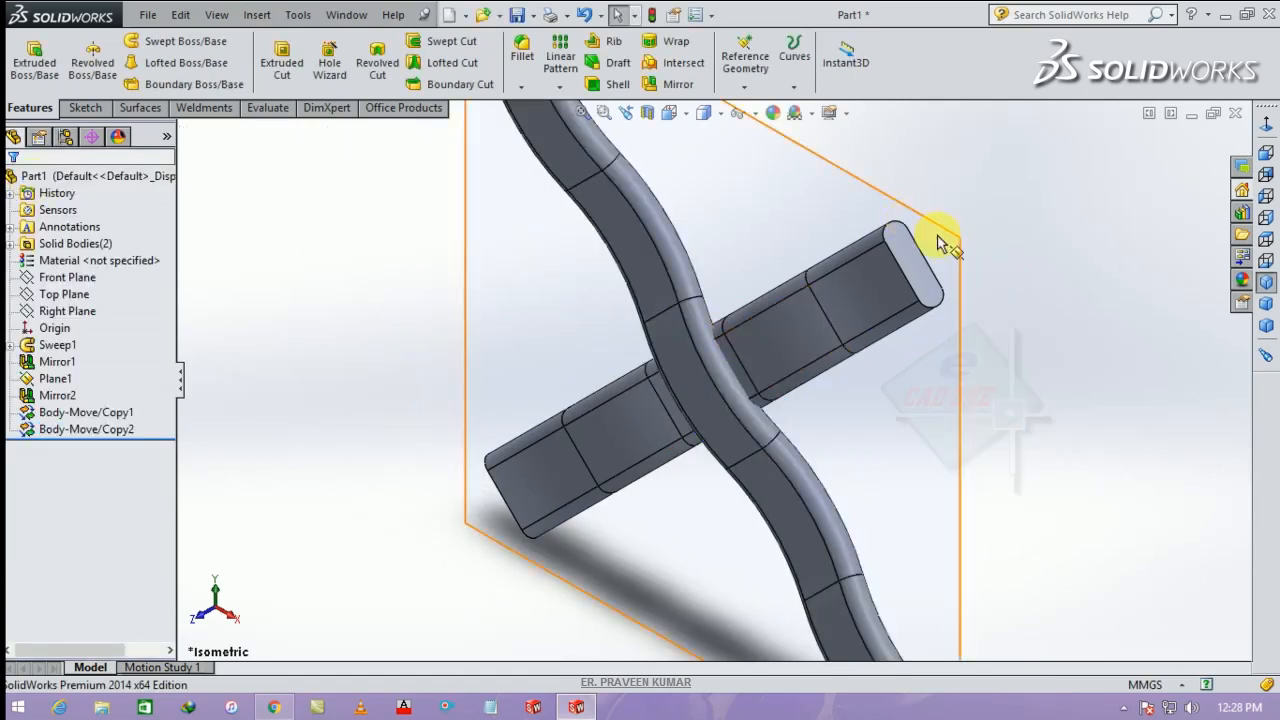
Step: Hide the offset reference plane used for the second mirror
left_click(838, 203)
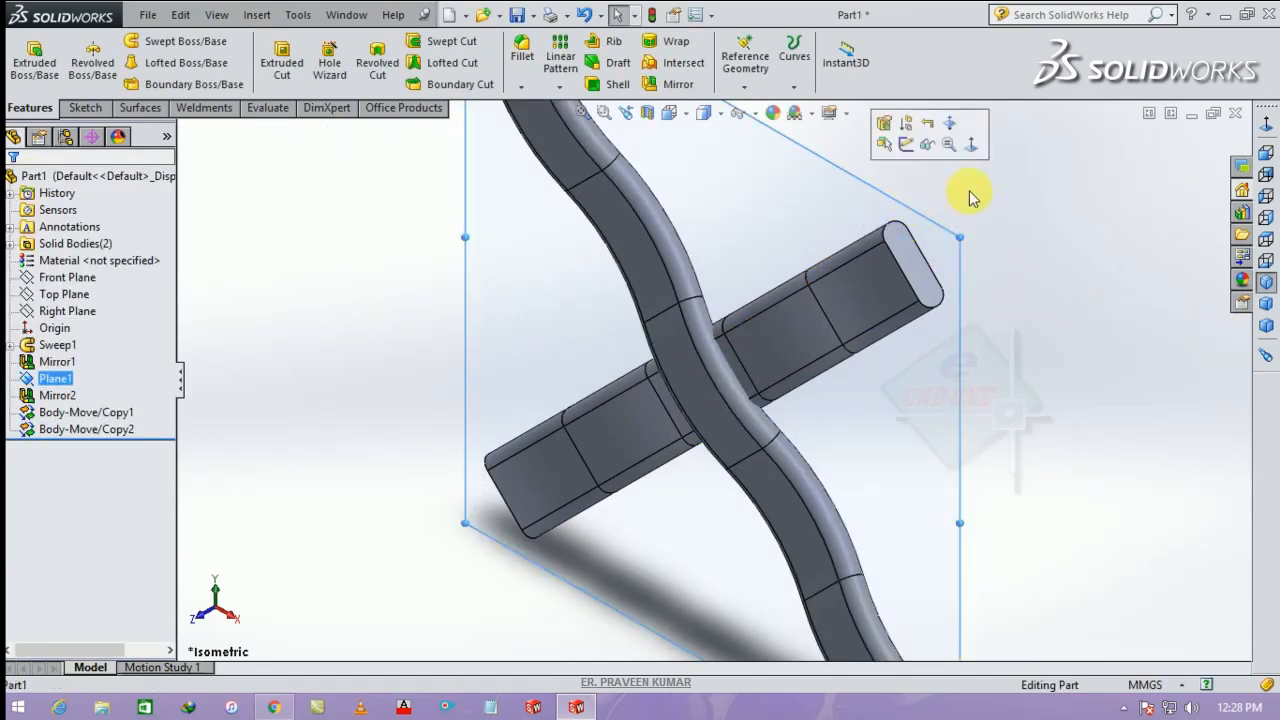
left_click(929, 150)
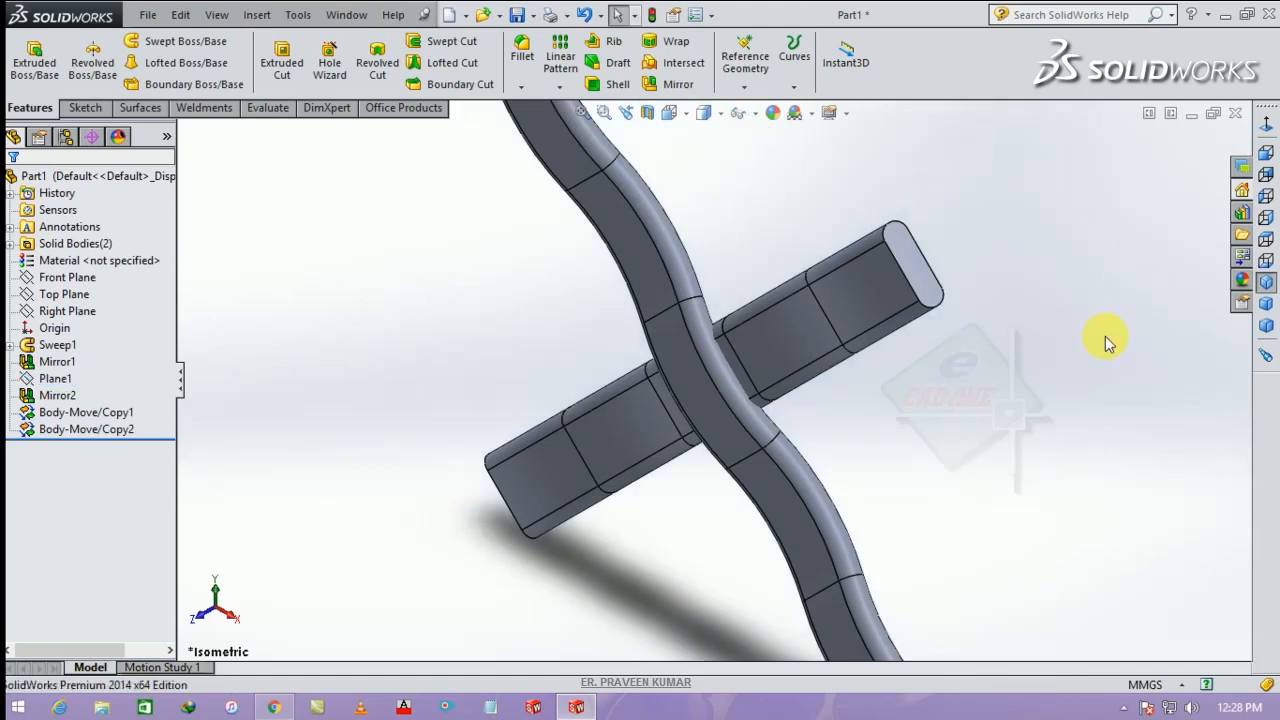
left_click(1262, 283)
Step: Start a sketch on the Front Plane and draw a center rectangle about 12.7 by 5.7 mm centred on the origin
left_click(76, 280)
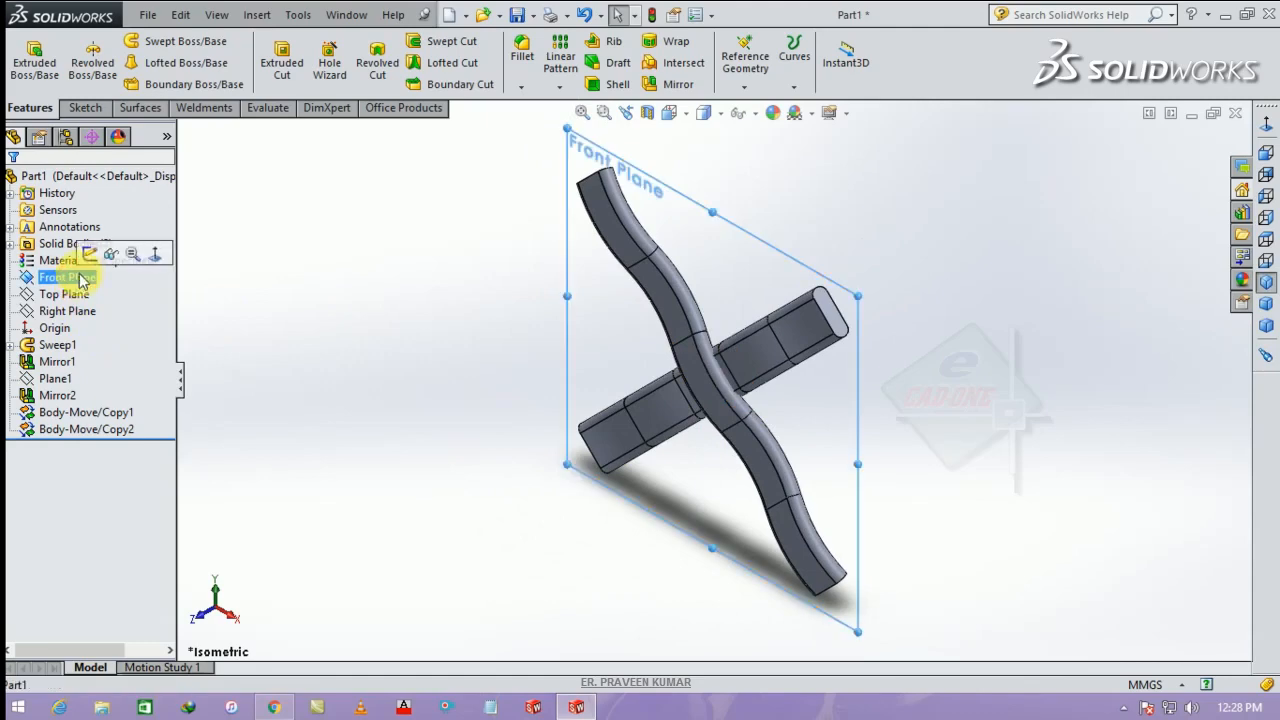
left_click(88, 252)
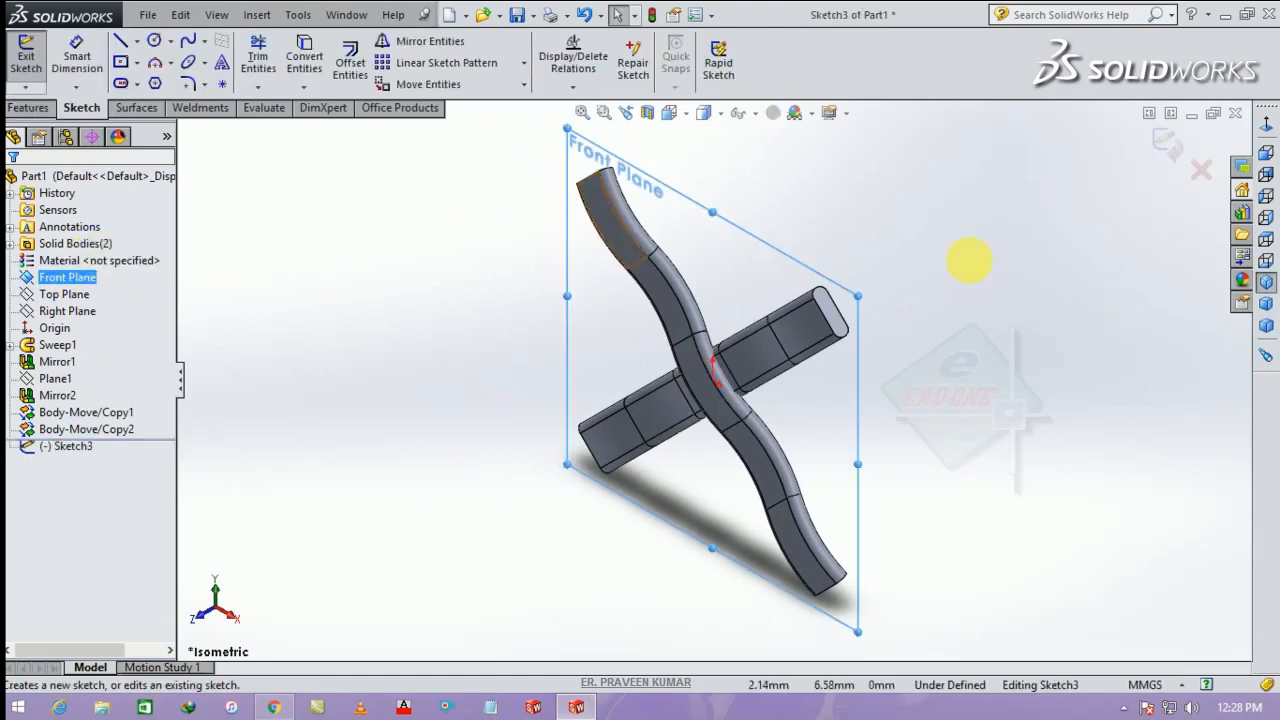
left_click(1268, 125)
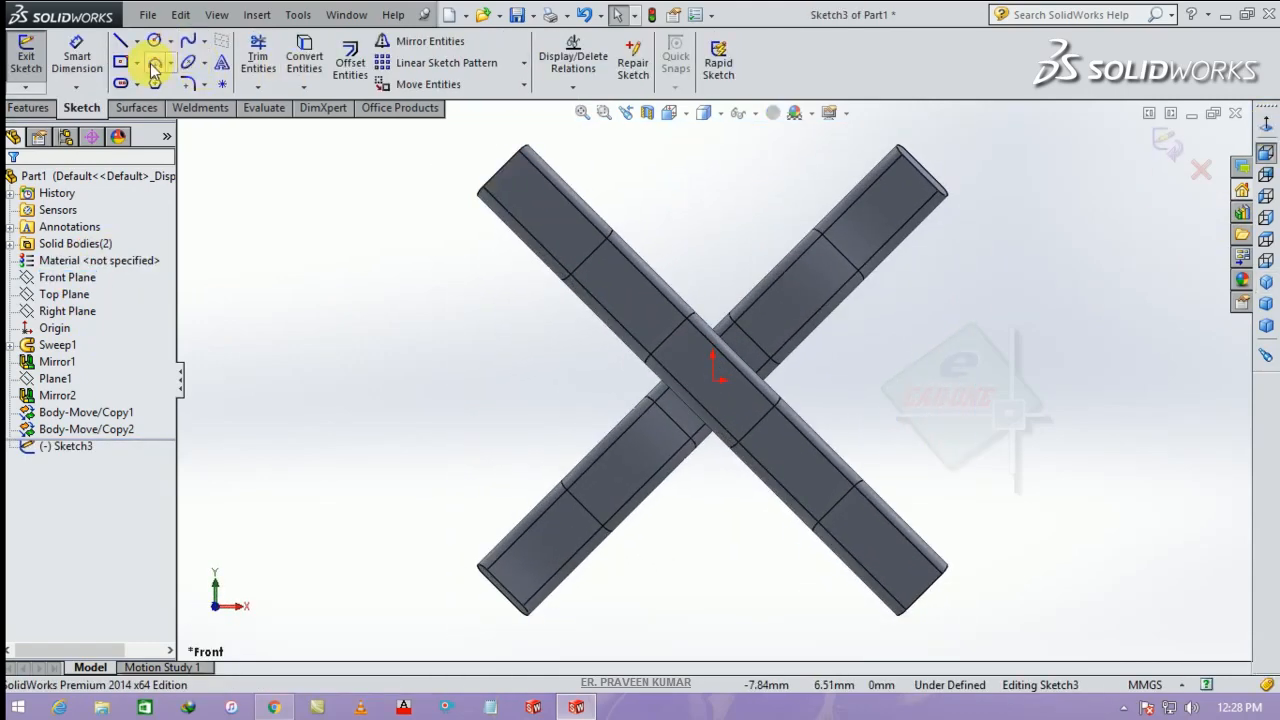
left_click(136, 63)
left_click(140, 100)
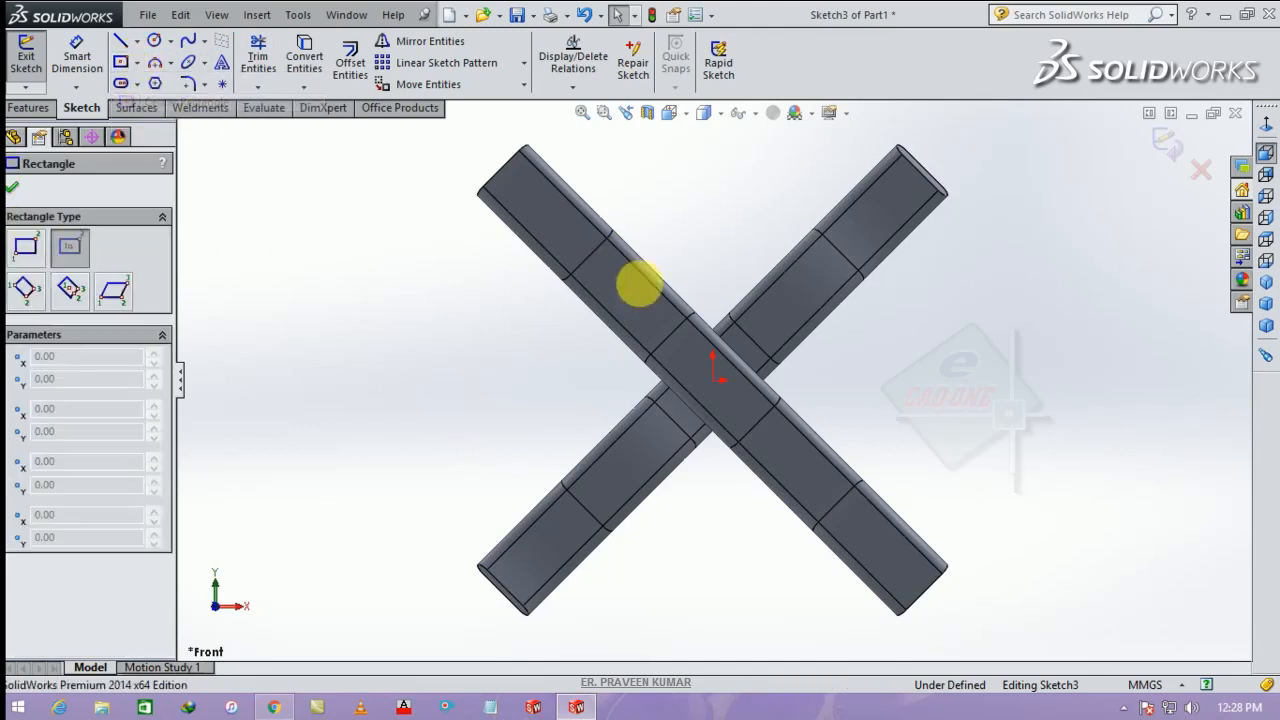
left_click(713, 381)
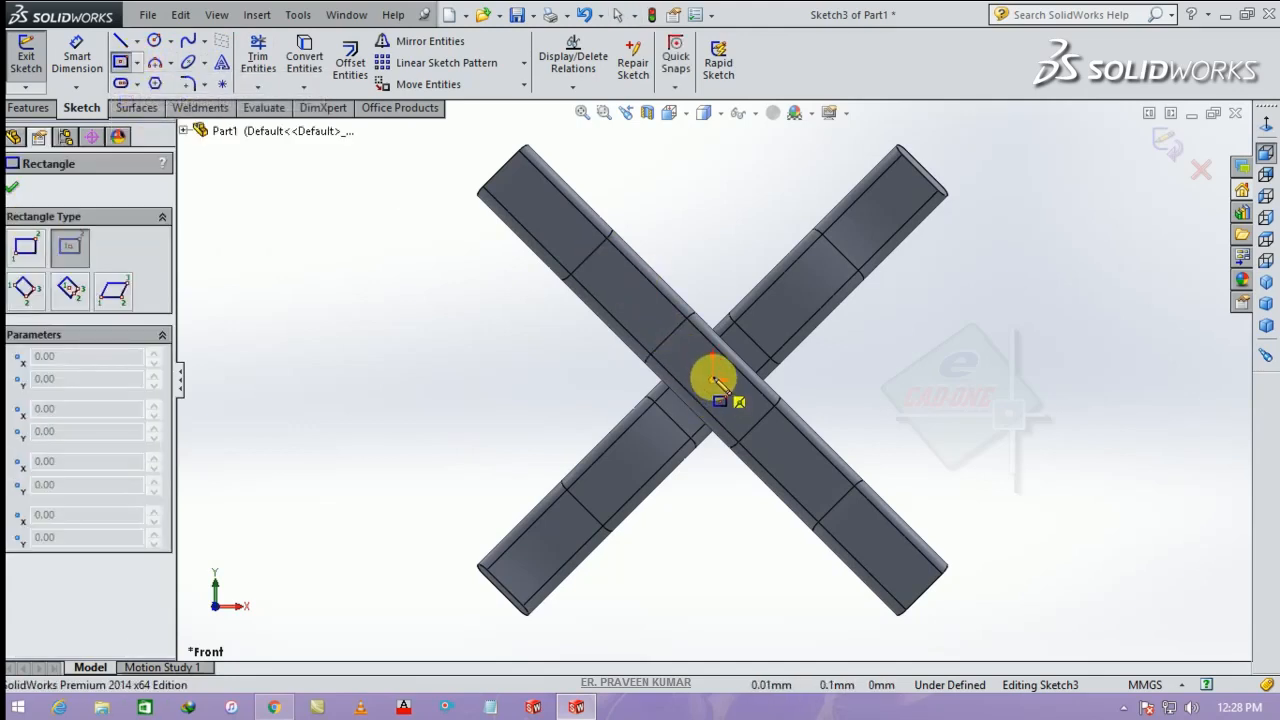
left_click(498, 283)
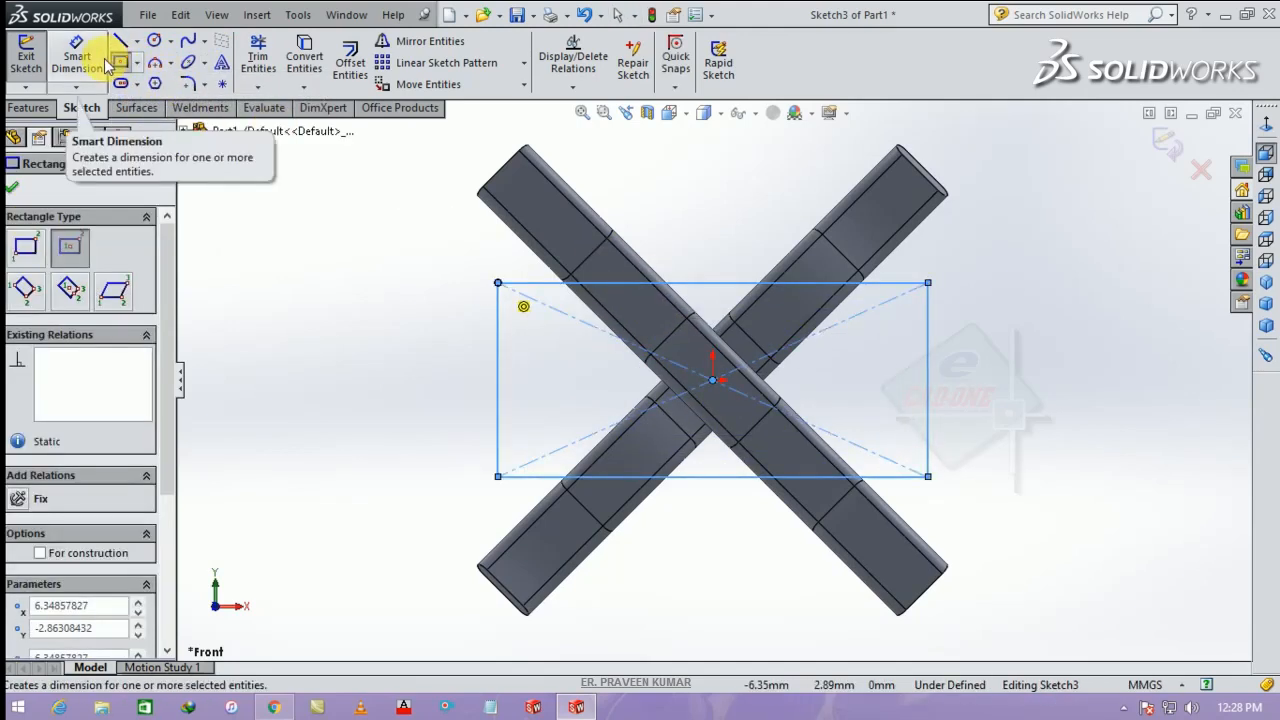
Step: Dimension the center rectangle to 8 mm high and 25 mm wide
left_click(76, 52)
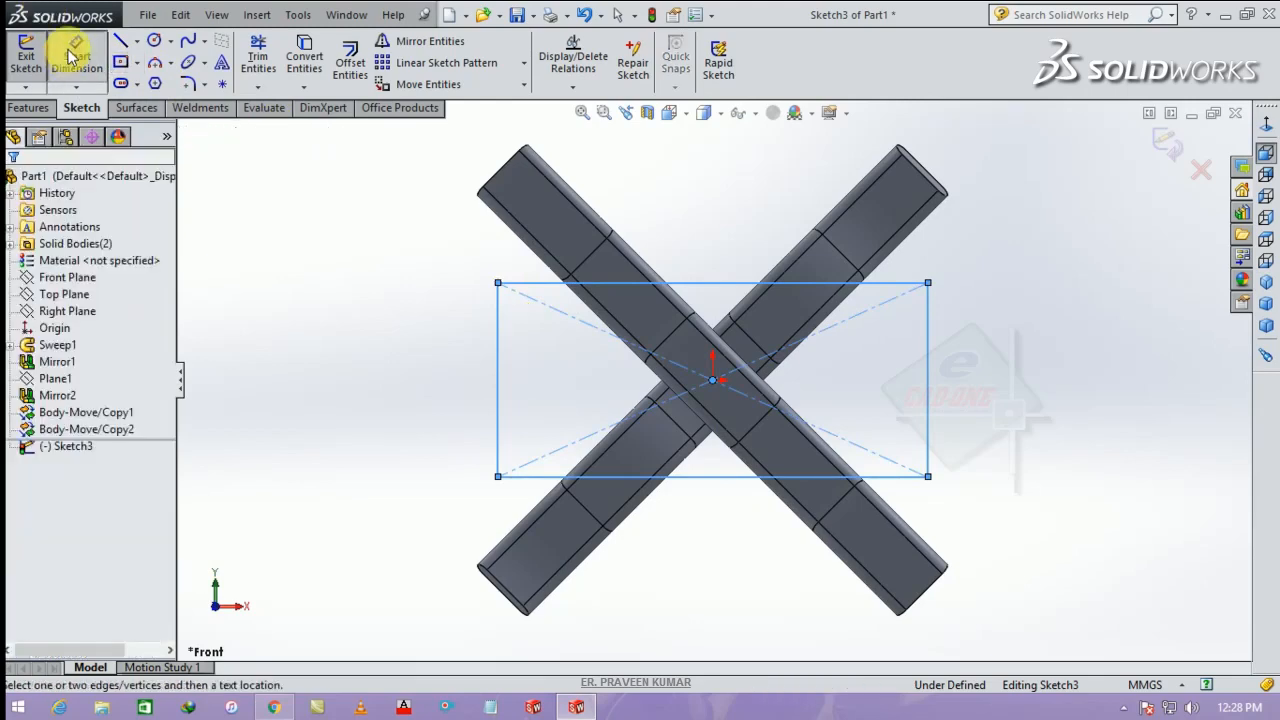
left_click(497, 375)
left_click(387, 402)
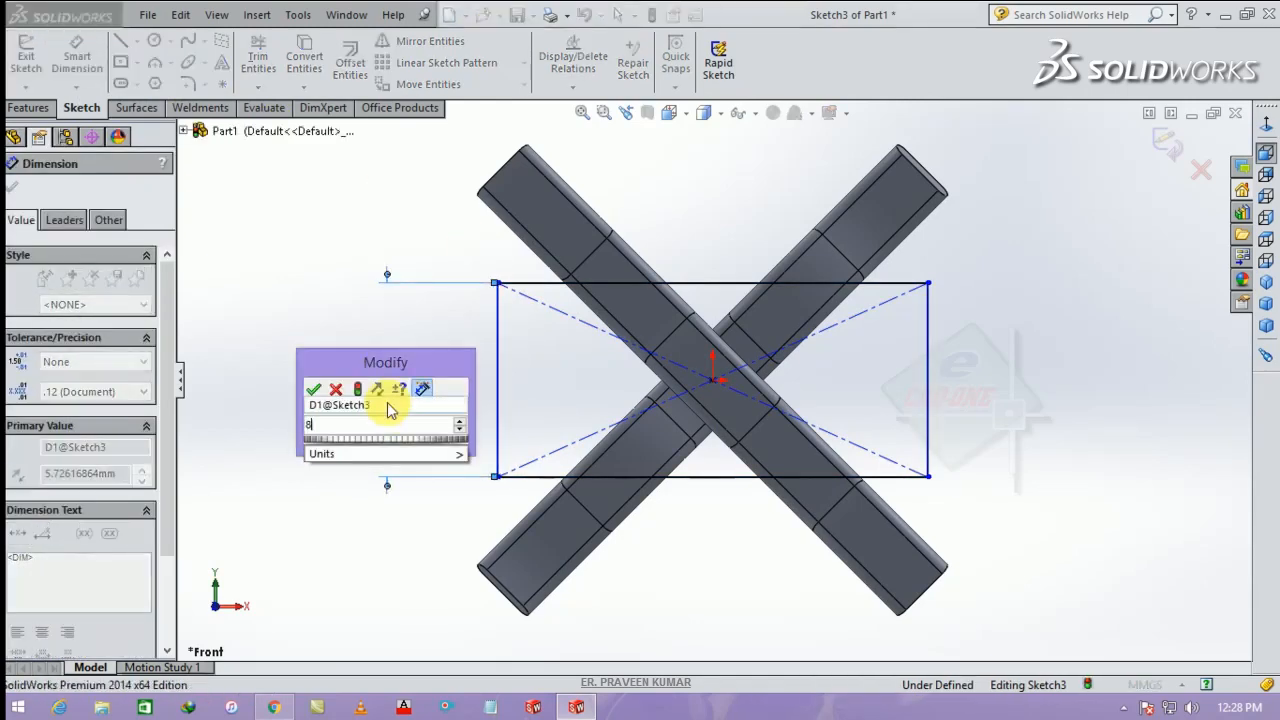
key("Return")
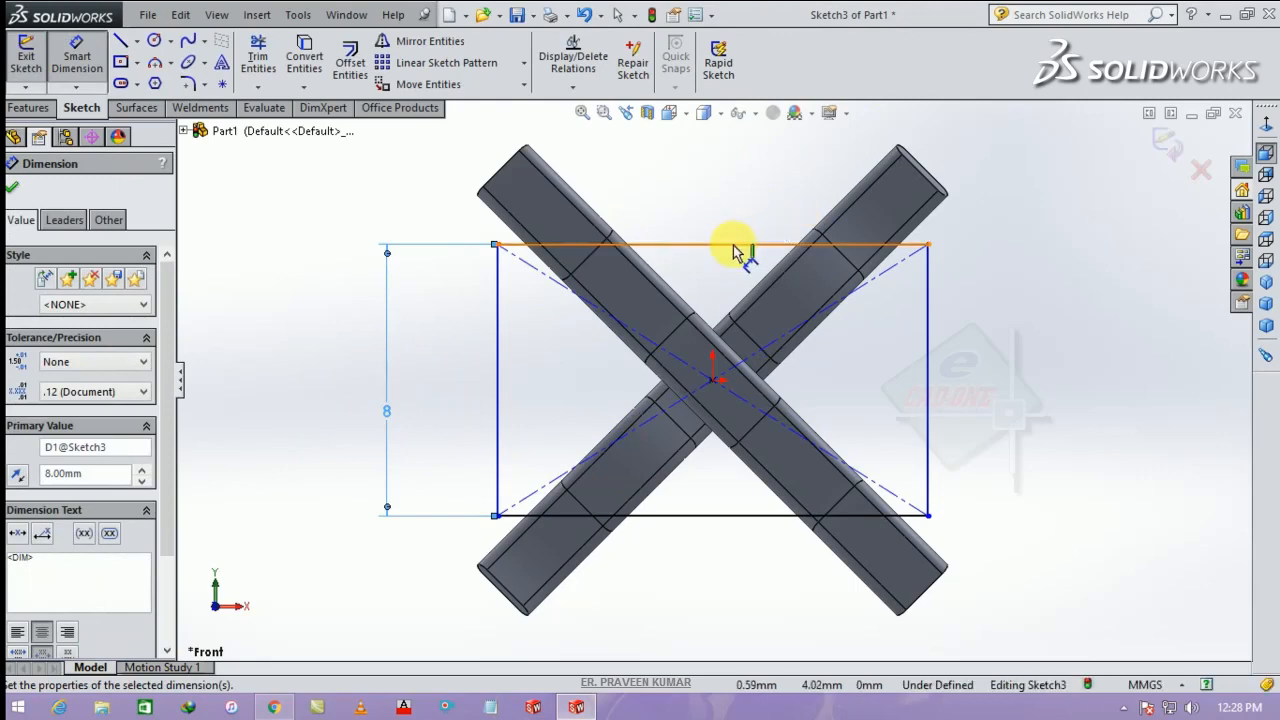
left_click(735, 245)
left_click(718, 213)
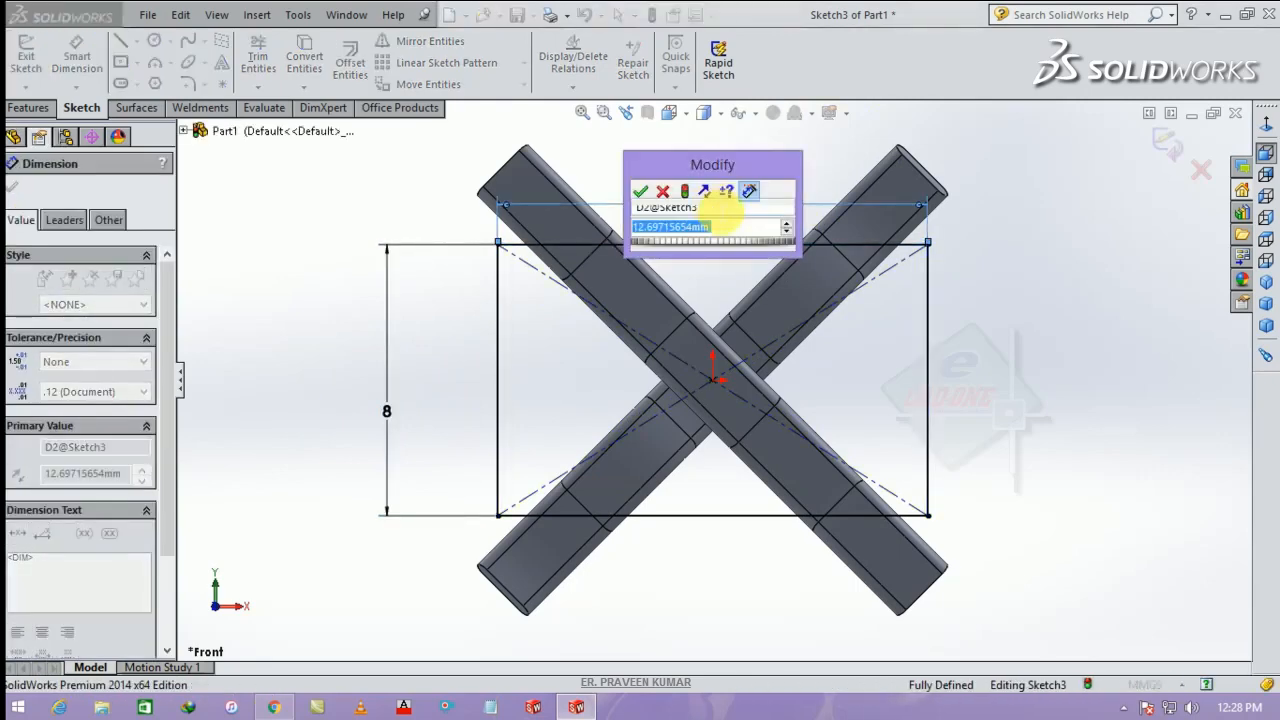
type("25")
key("Return")
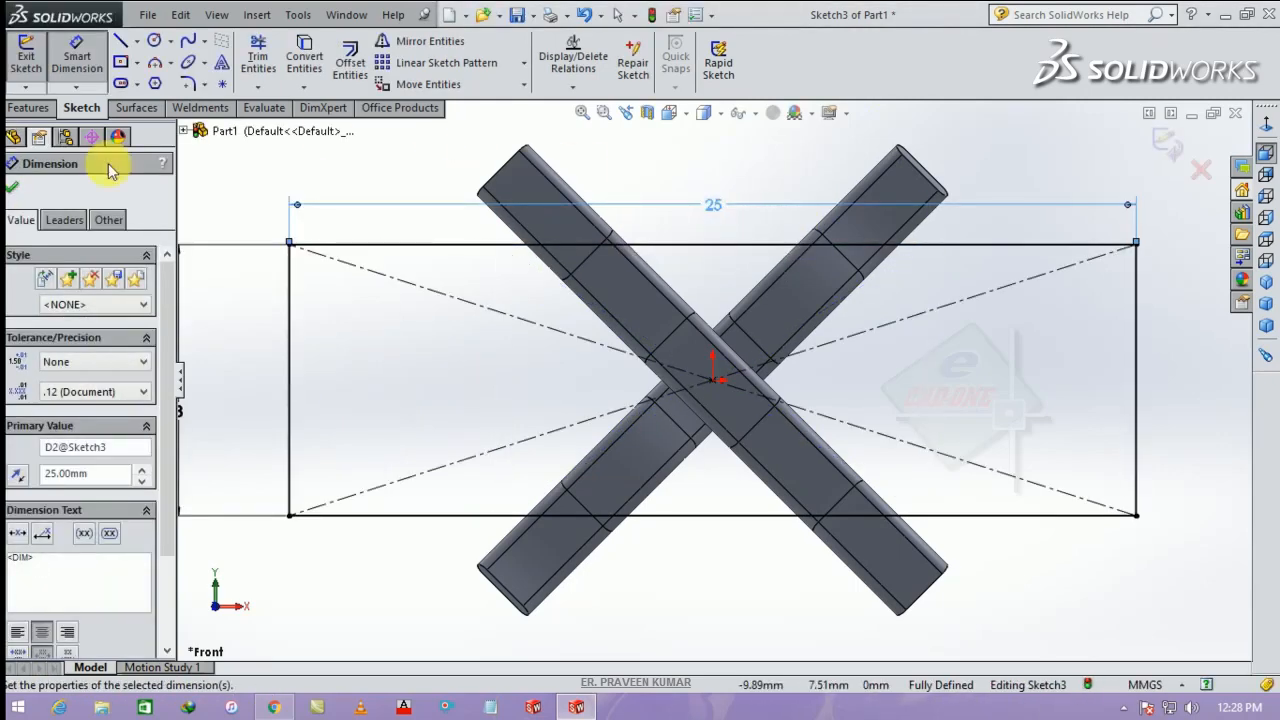
left_click(12, 189)
Step: Cut away the strand ends outside the rectangle with an Extruded Cut set to Through All - Both and Flip side to cut
left_click(28, 107)
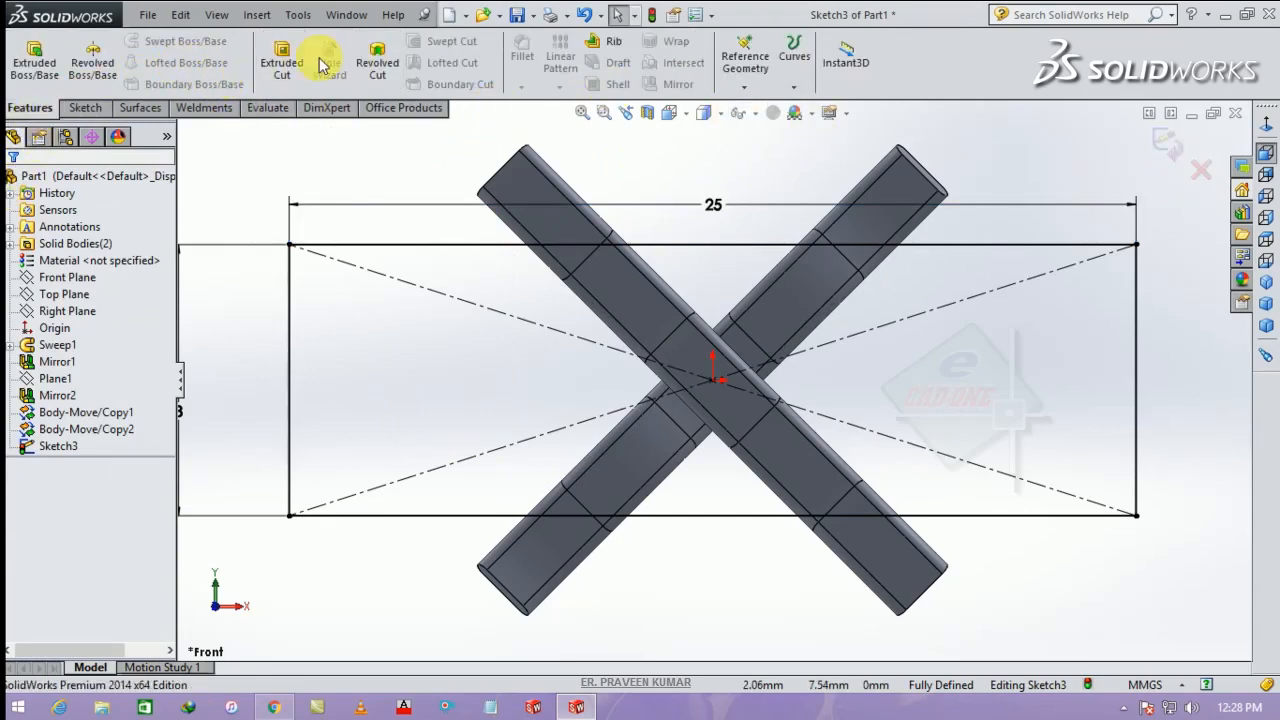
left_click(283, 60)
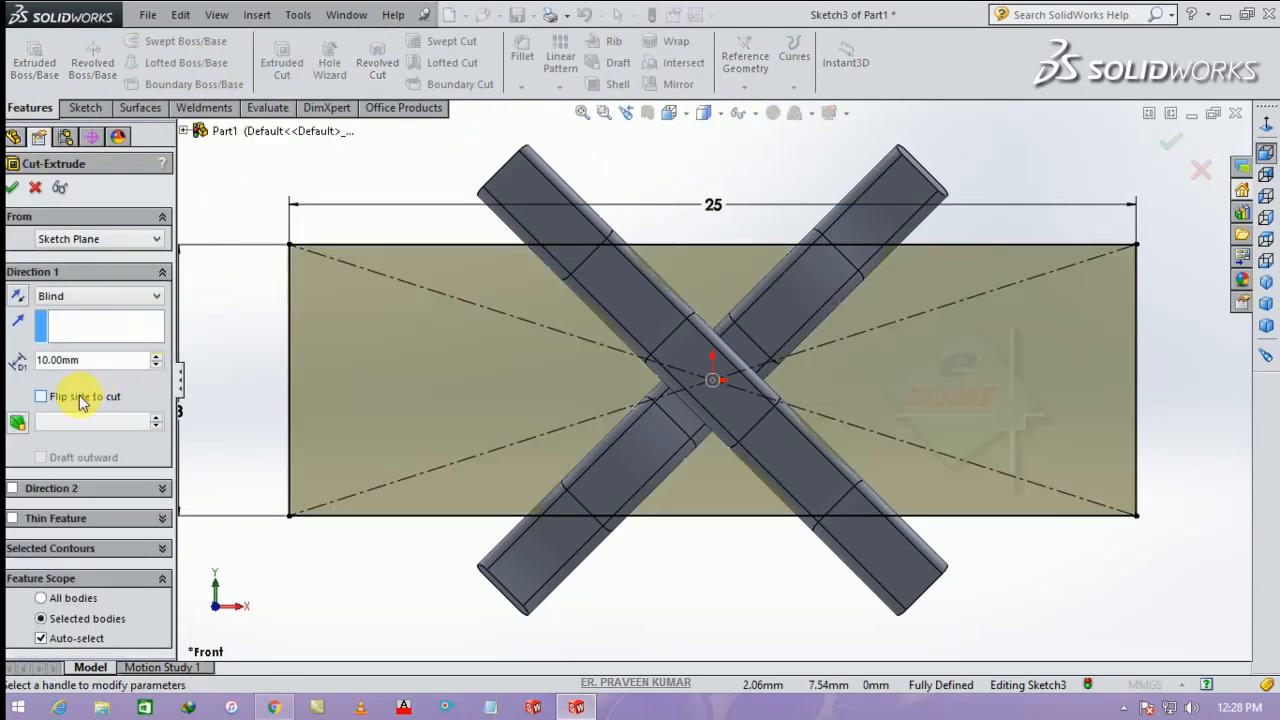
left_click(83, 397)
left_click(130, 296)
left_click(106, 333)
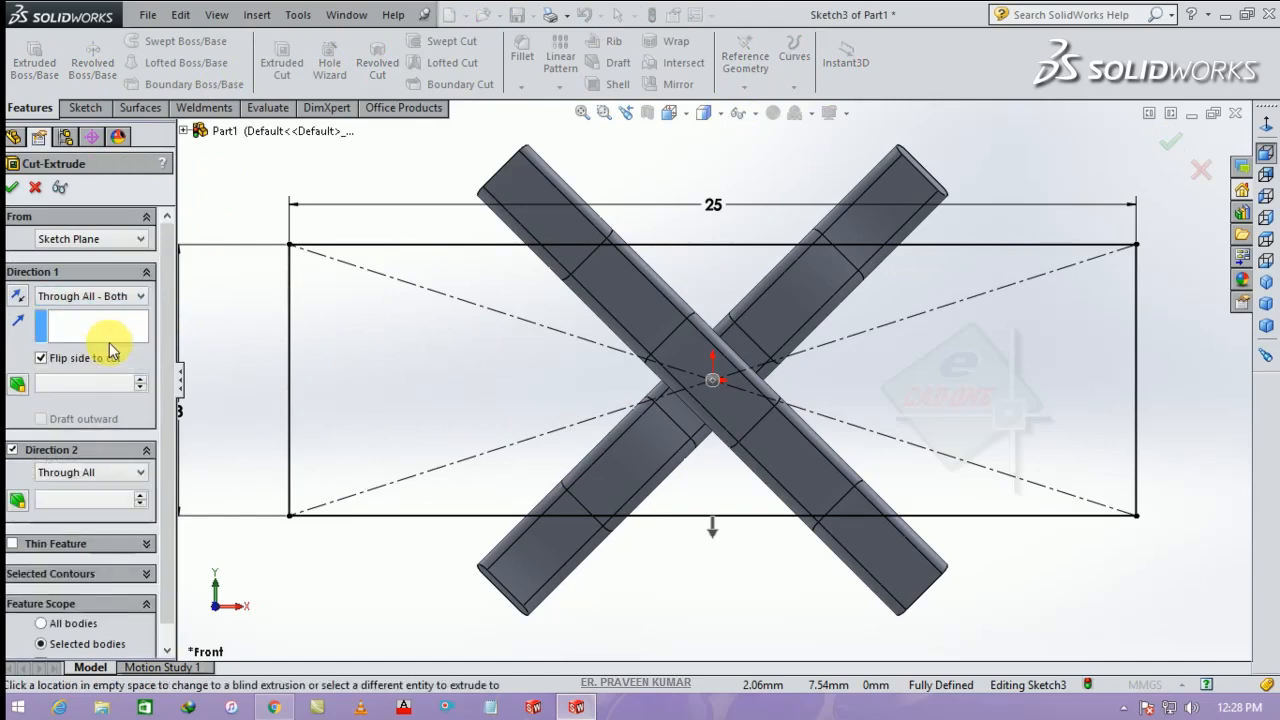
left_click(12, 189)
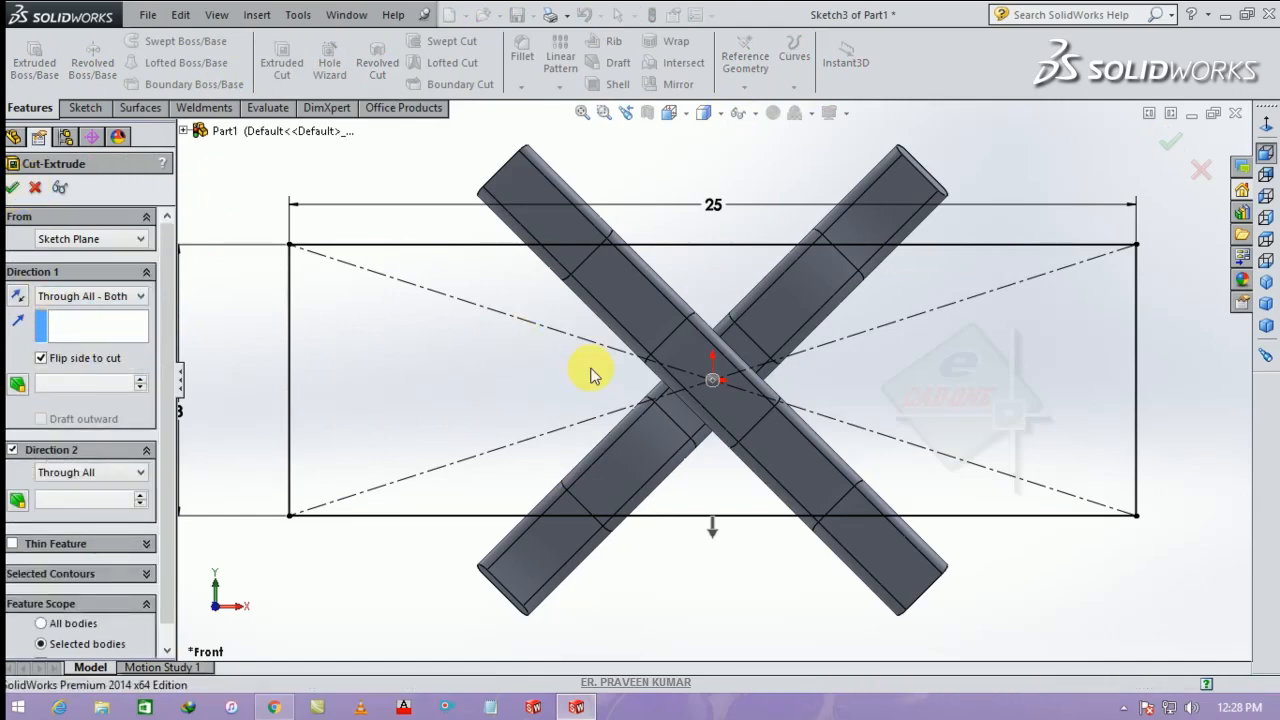
middle_click_drag(1014, 443, 800, 351)
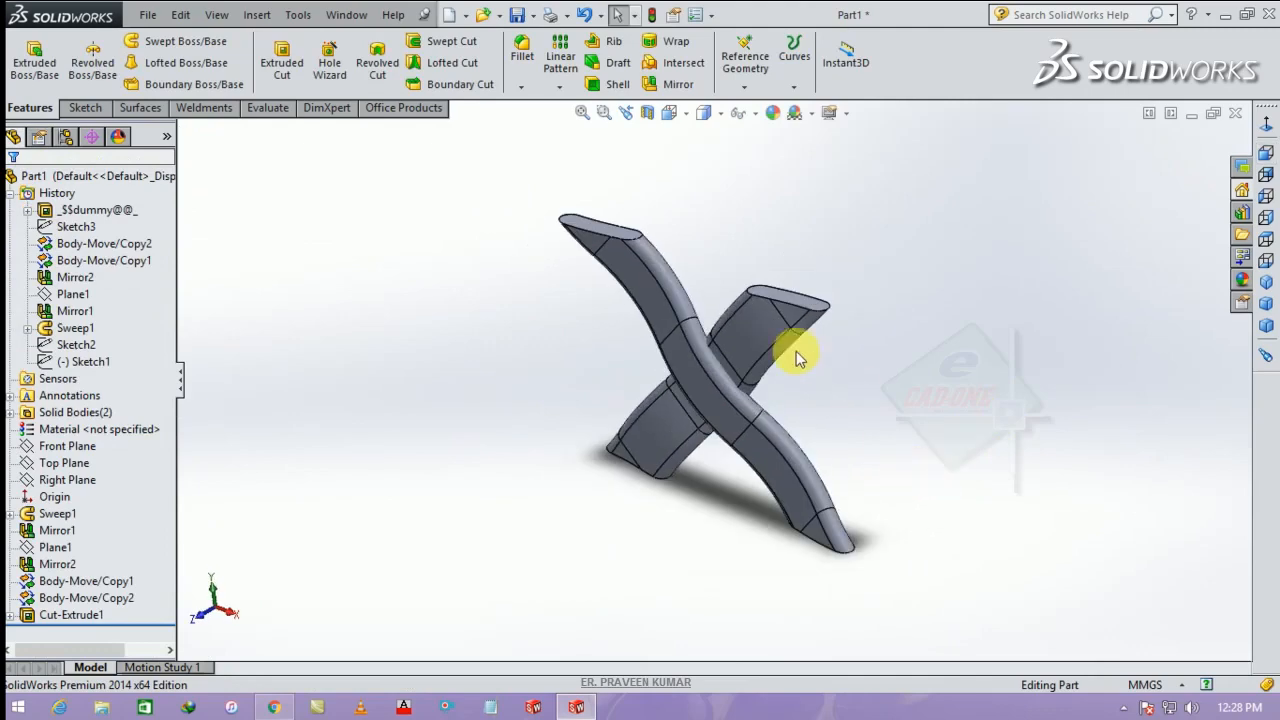
Step: Combine the two crossed, trimmed strands into a single body using the Add operation
left_click(257, 14)
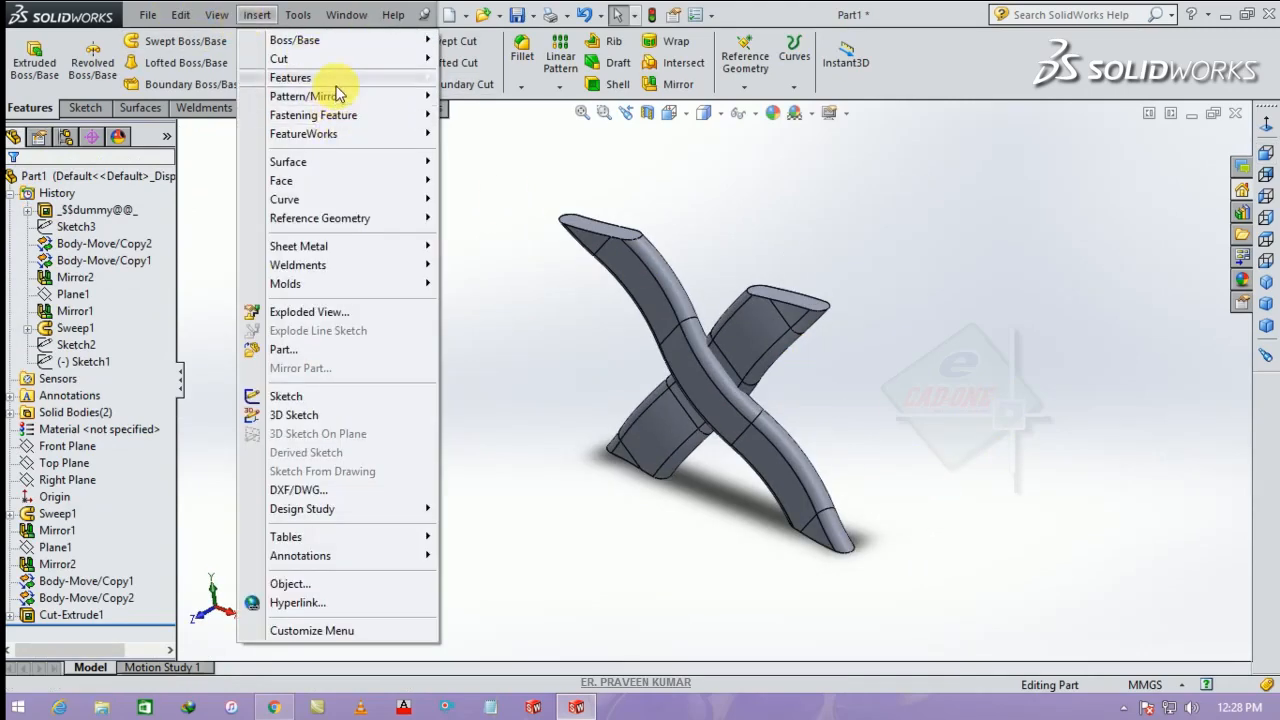
mouse_move(300, 77)
left_click(548, 378)
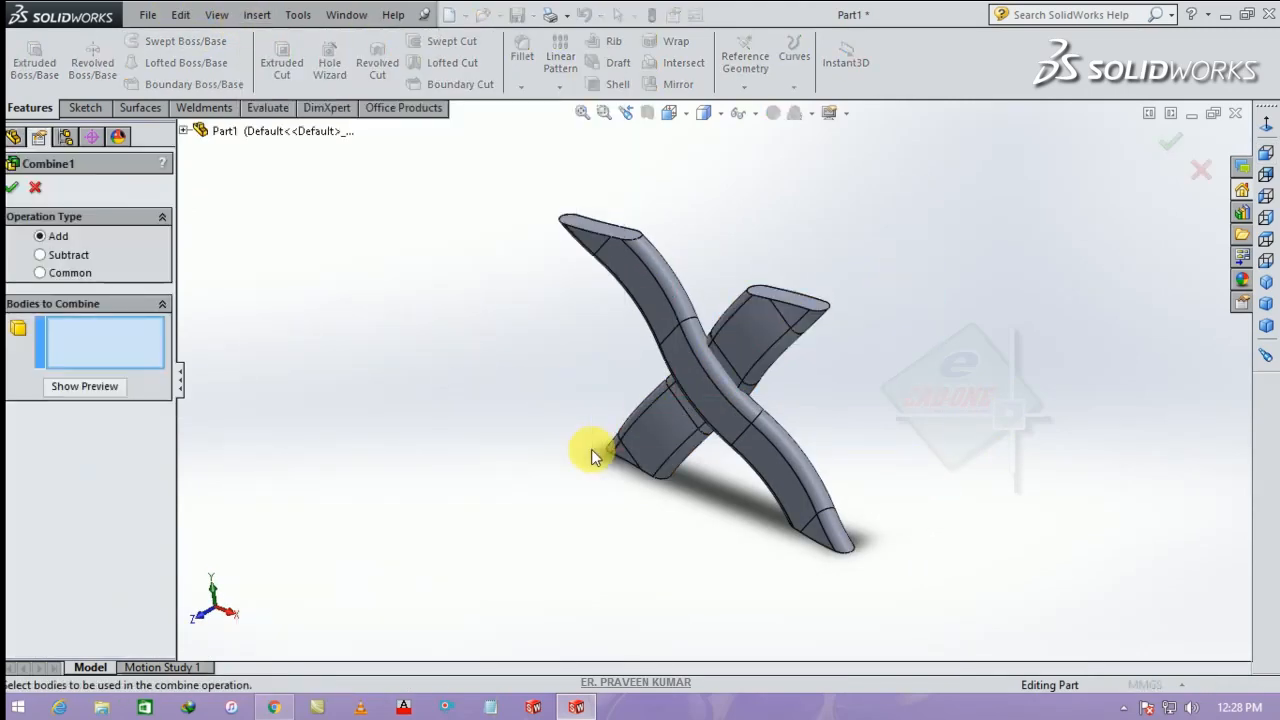
left_click(754, 403)
left_click(743, 329)
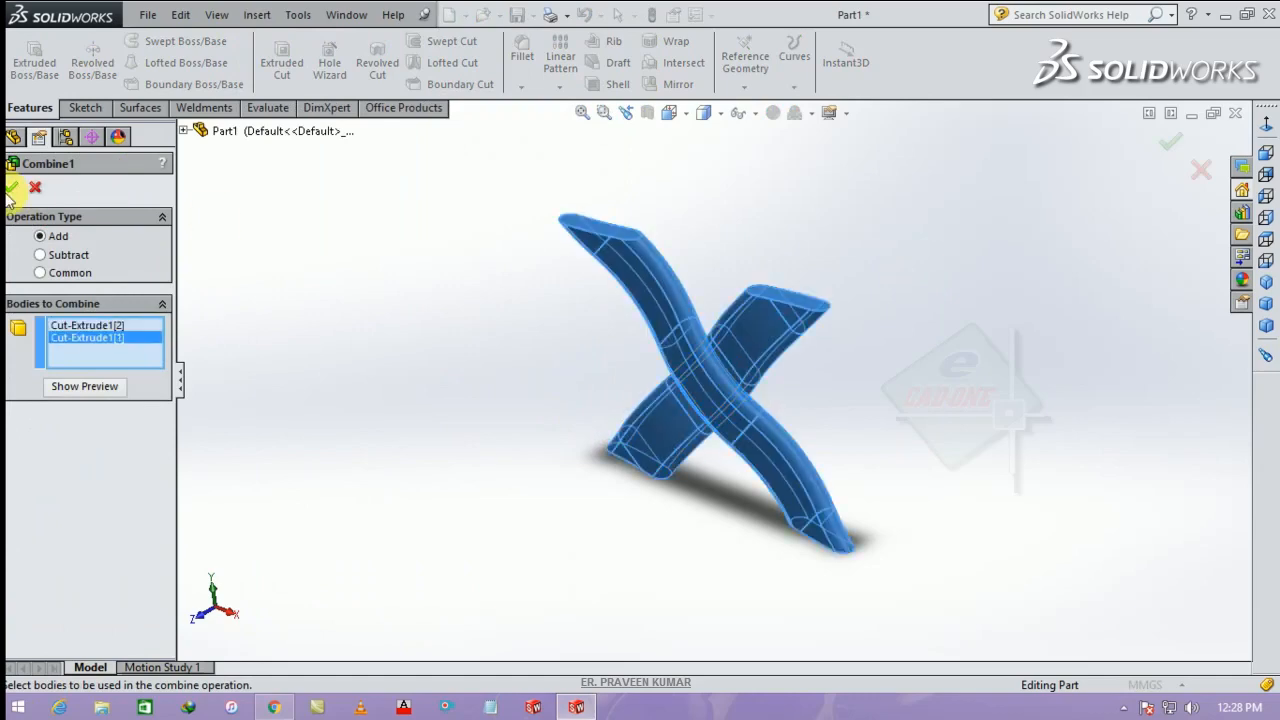
left_click(11, 188)
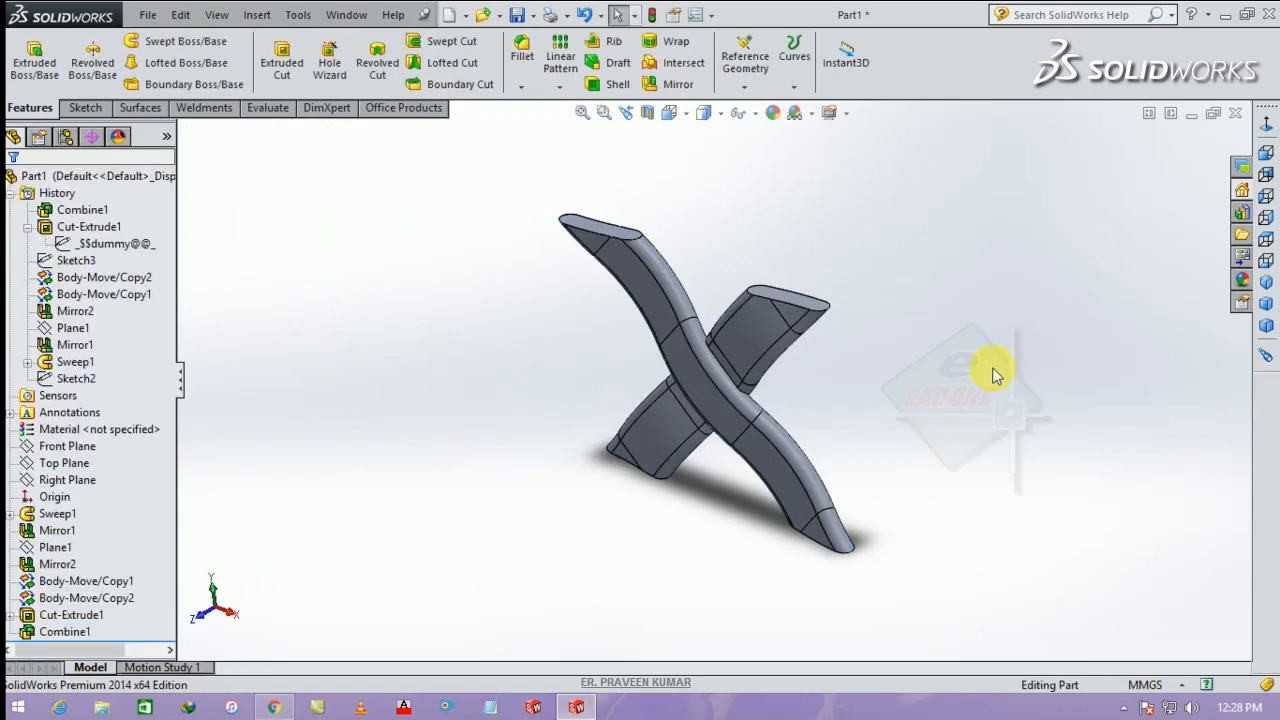
Step: Bend the combined body by 24° with a bending Flex, setting the triad rotation angles to X 0°, Y 90° and Z 90°
key("ctrl+7")
left_click(257, 14)
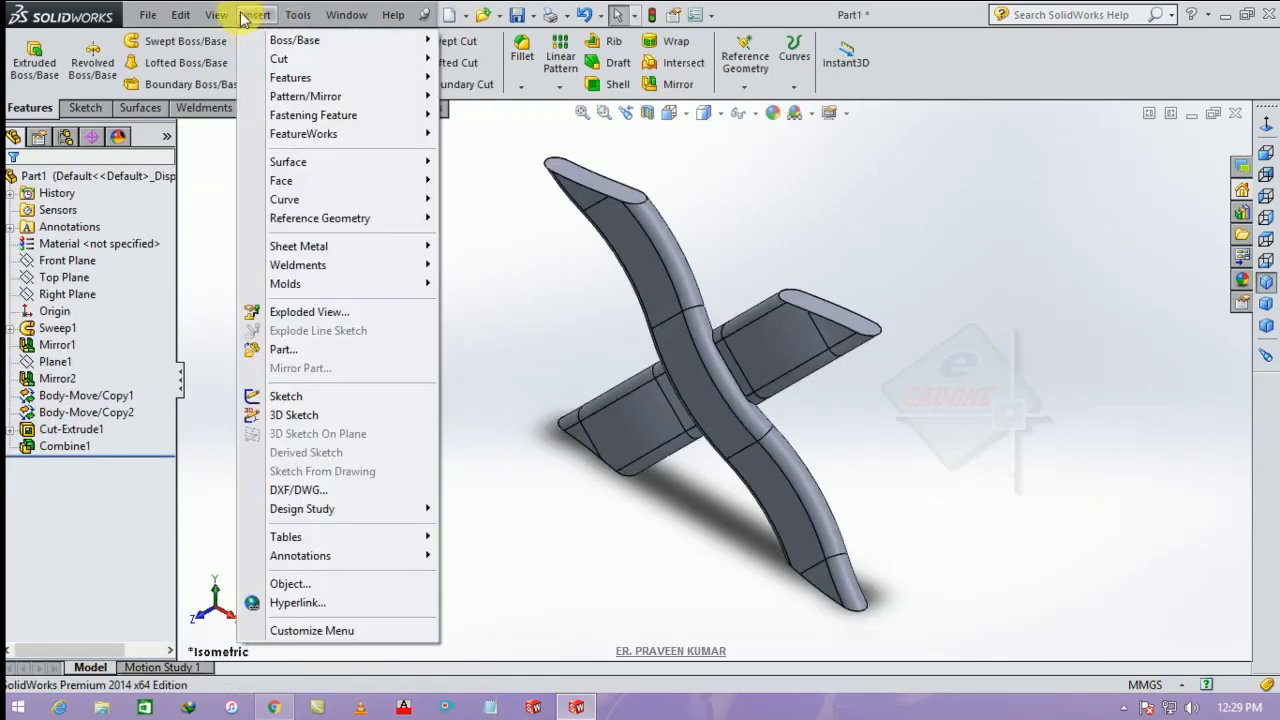
mouse_move(284, 78)
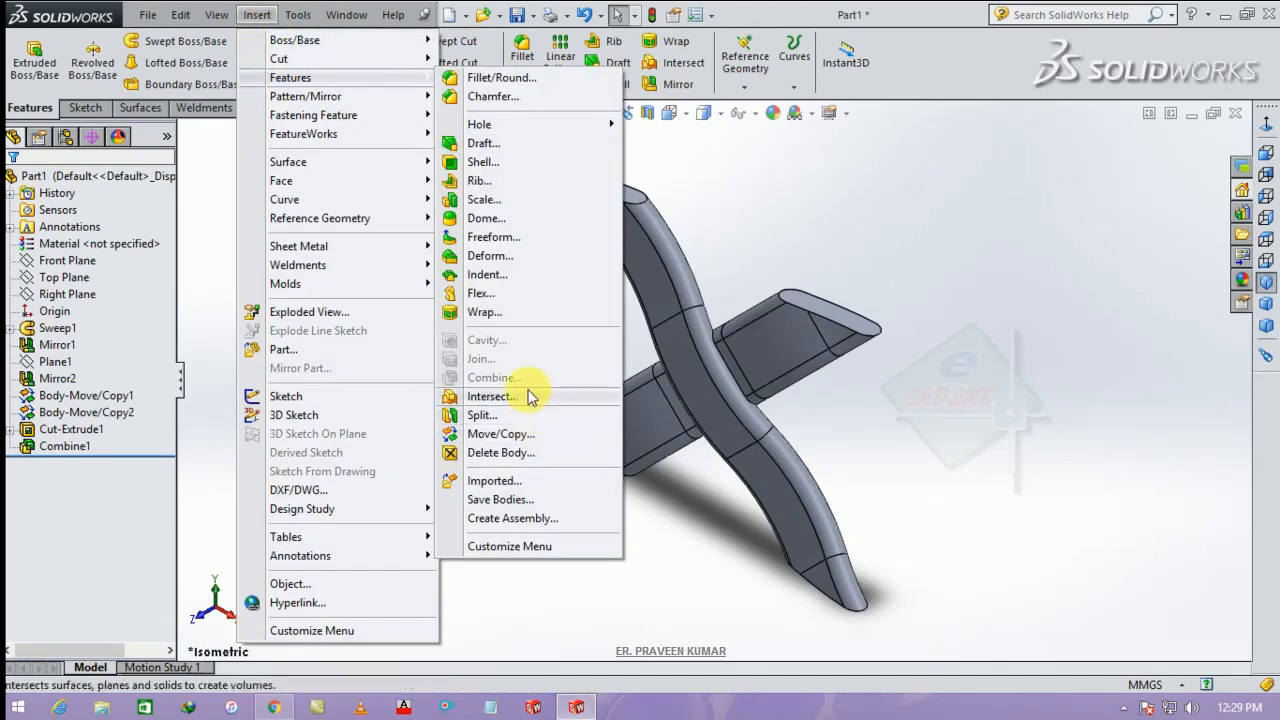
left_click(481, 293)
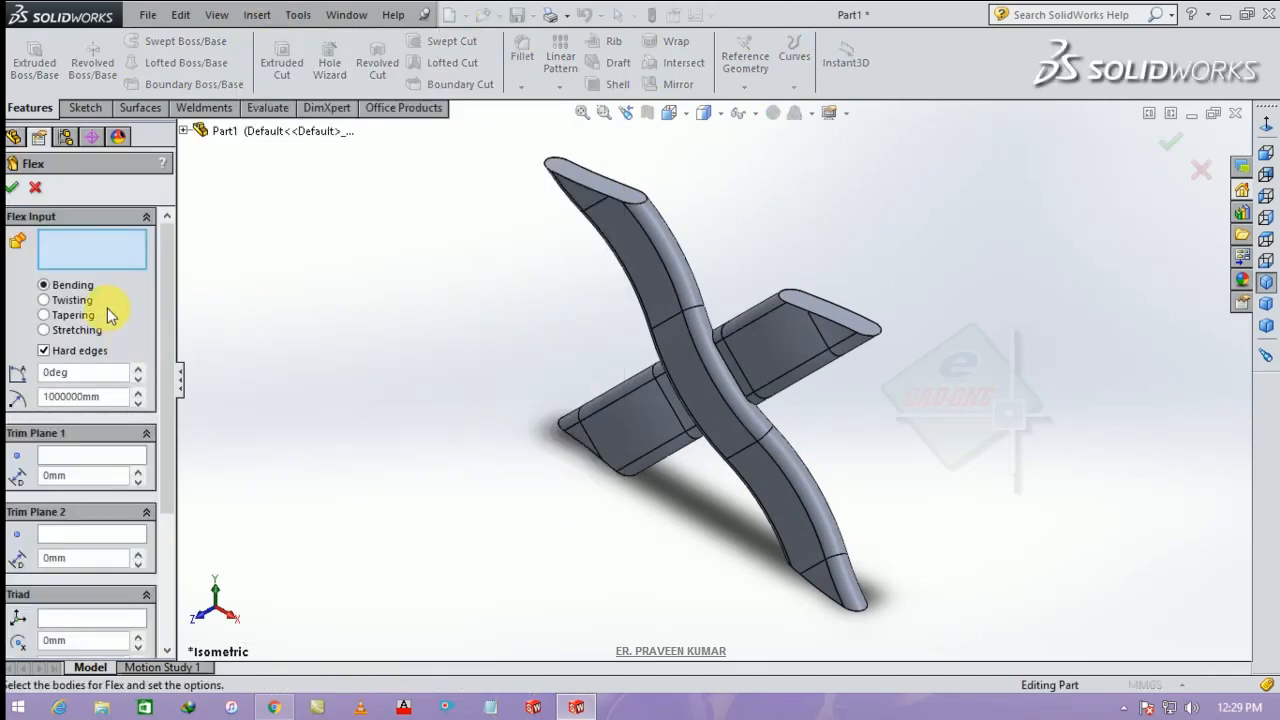
left_click(663, 391)
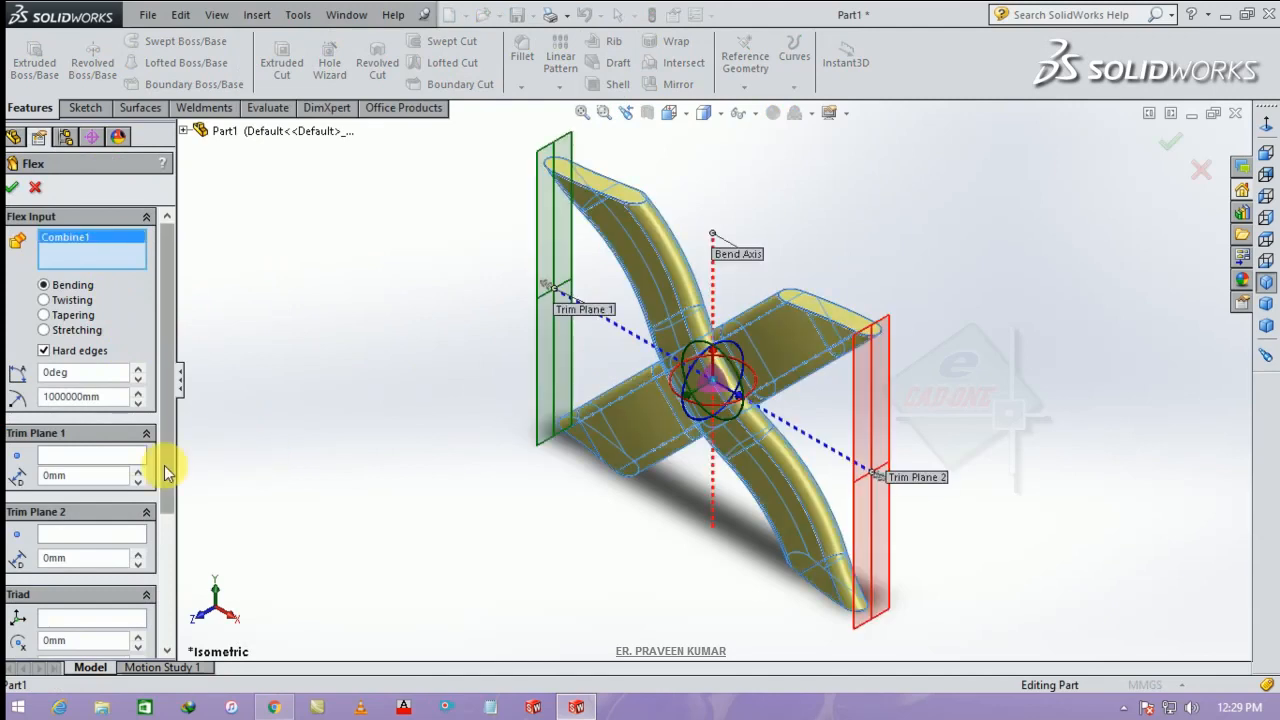
left_click_drag(165, 466, 160, 618)
double_click(98, 538)
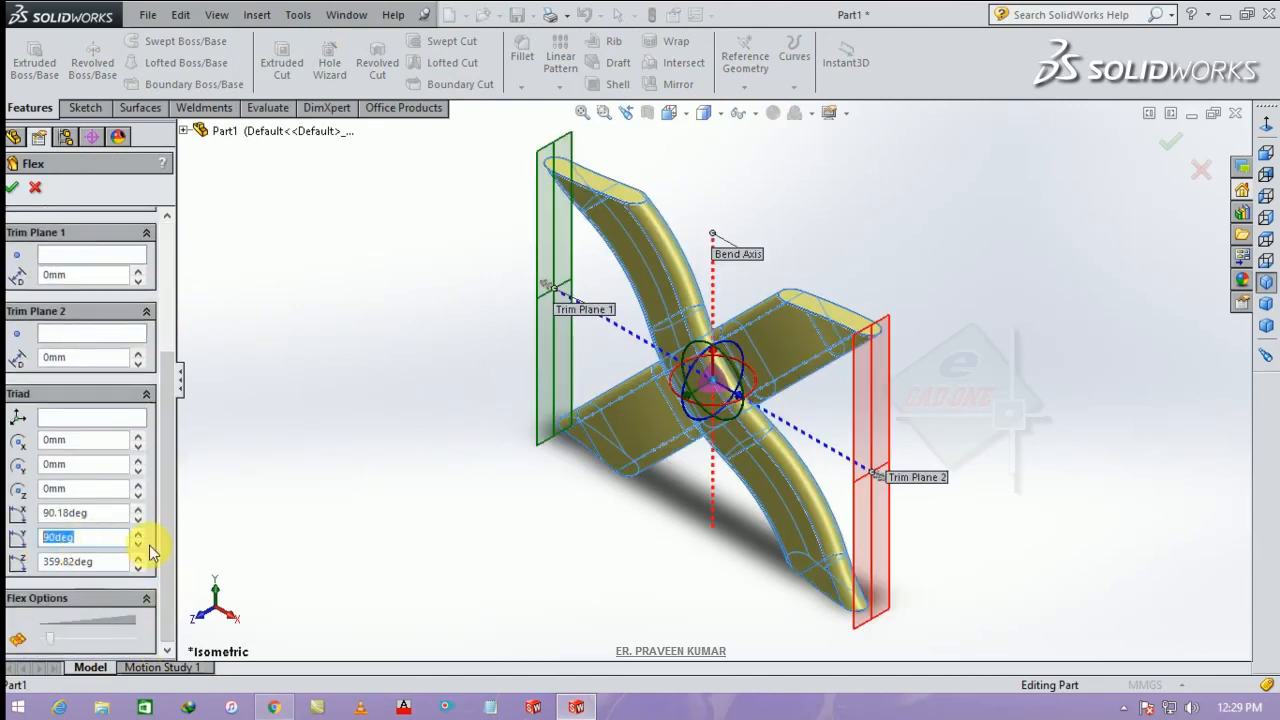
double_click(98, 562)
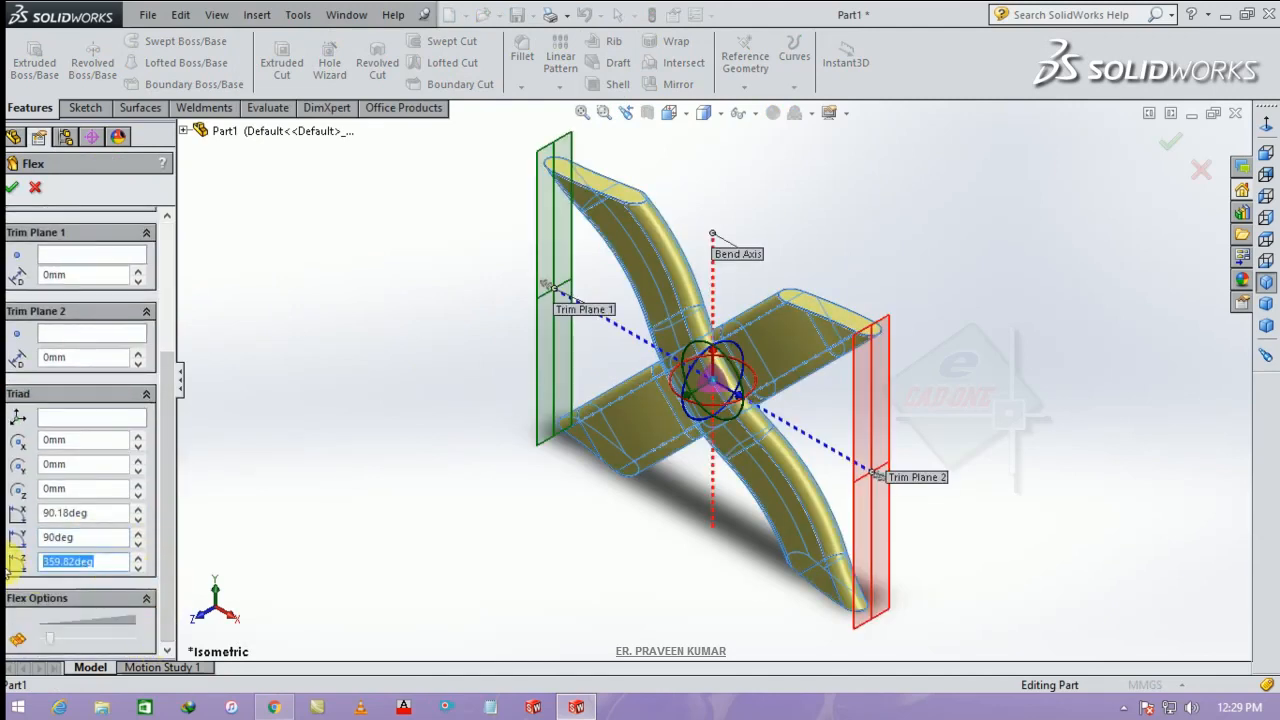
key("Return")
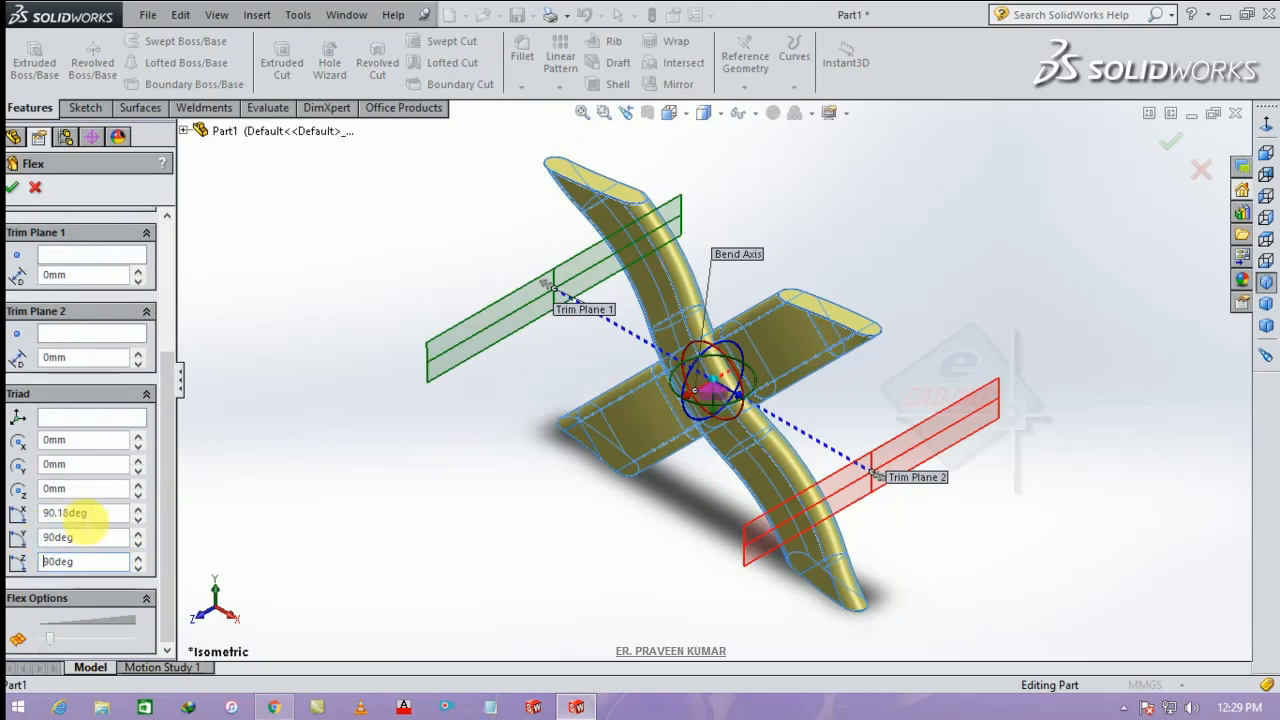
double_click(99, 518)
type("0")
key("Return")
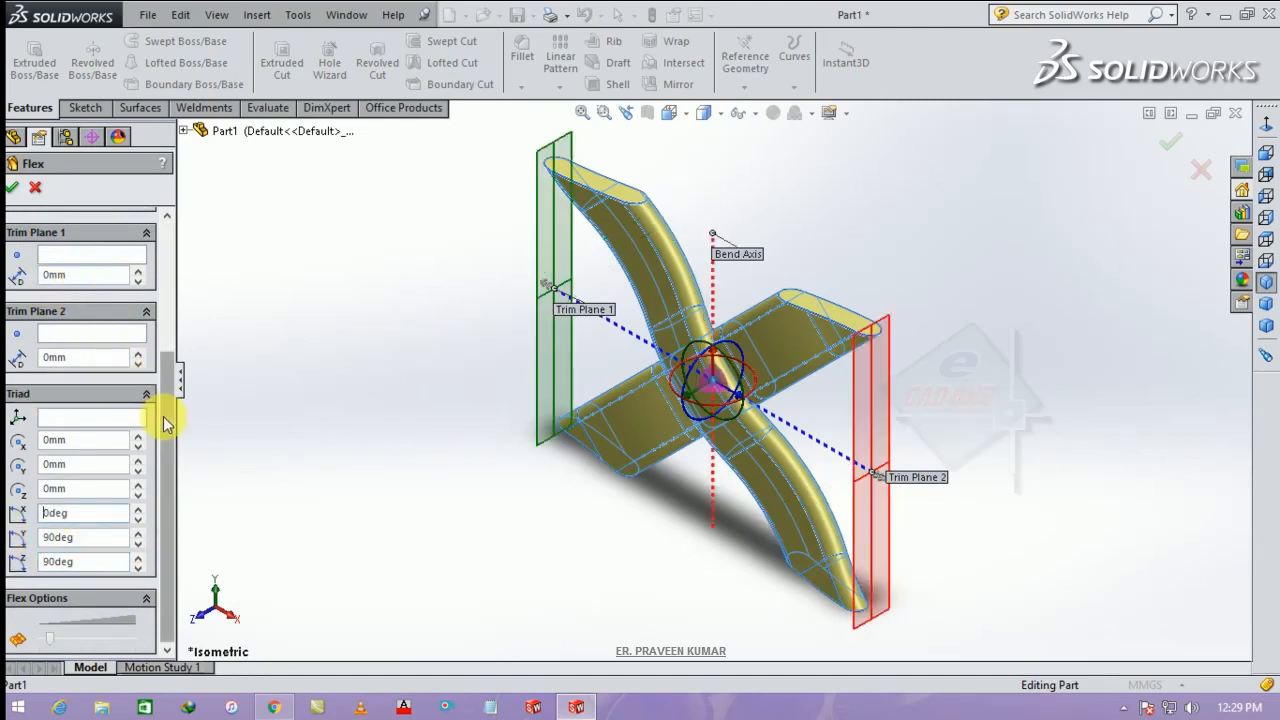
left_click_drag(164, 414, 194, 214)
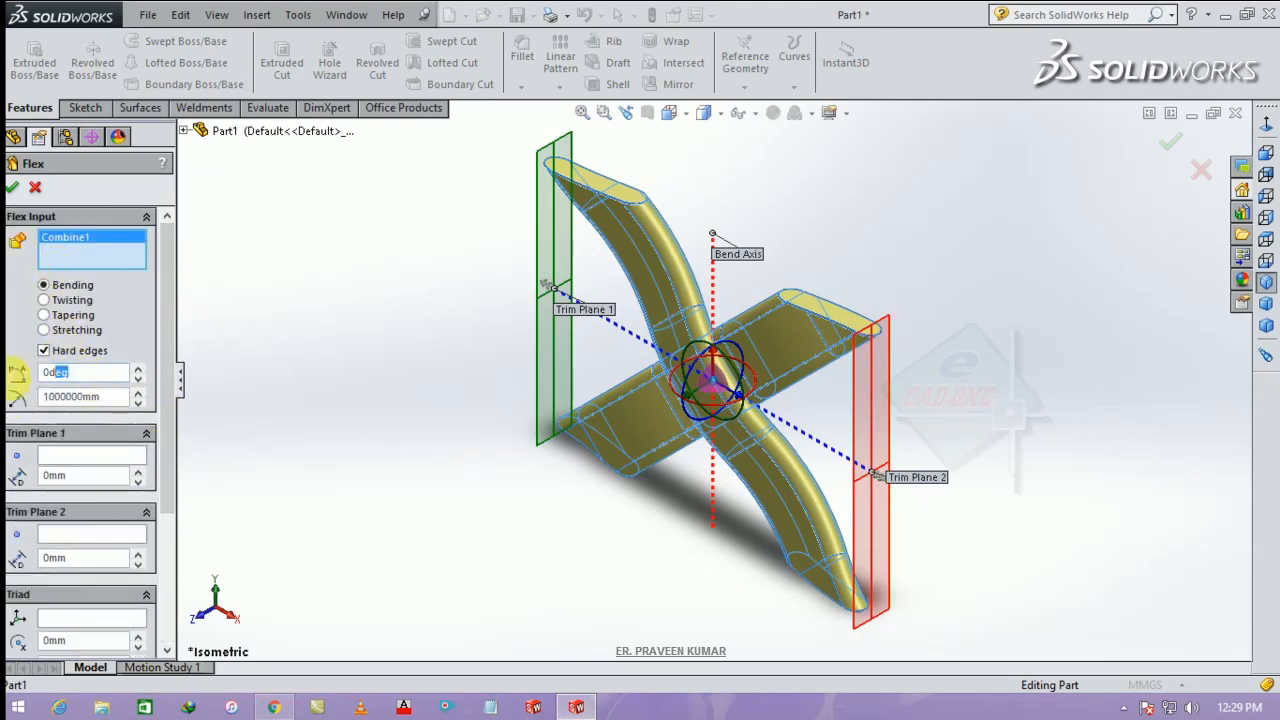
key("Return")
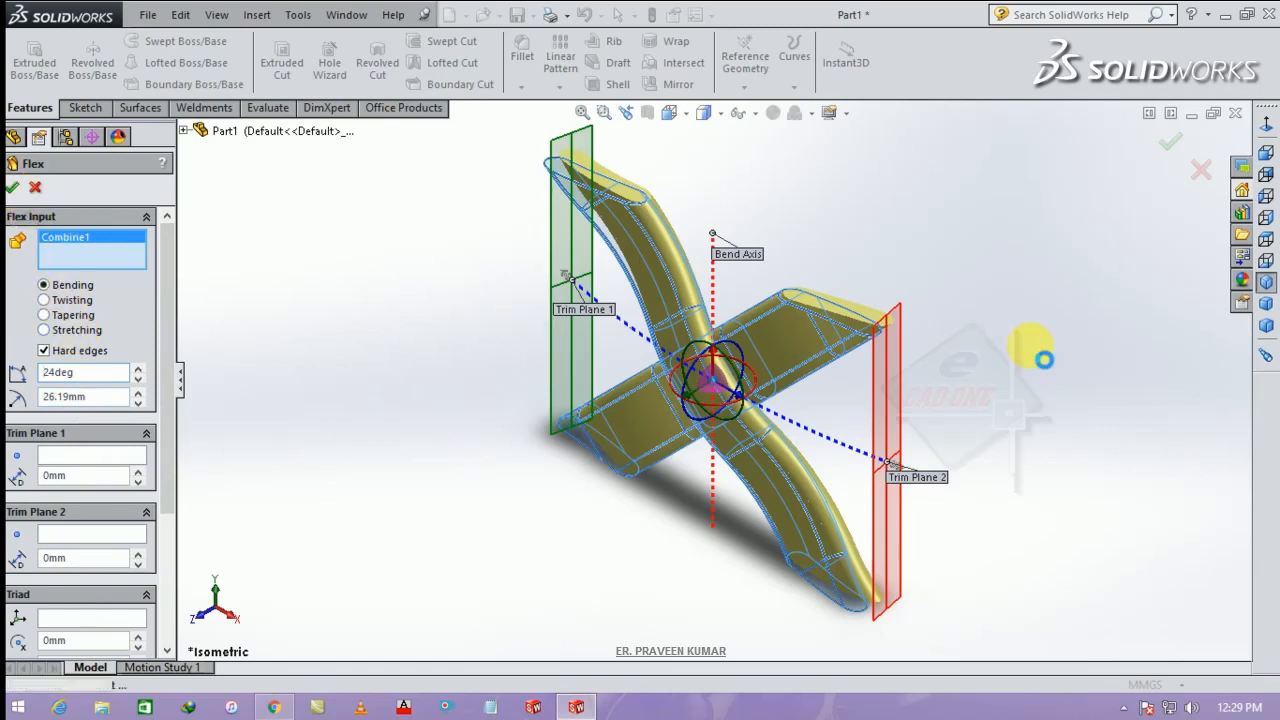
Step: Start a sketch on the Top Plane and draw a vertical centerline about 3.69 mm long upward from the origin
left_click(70, 279)
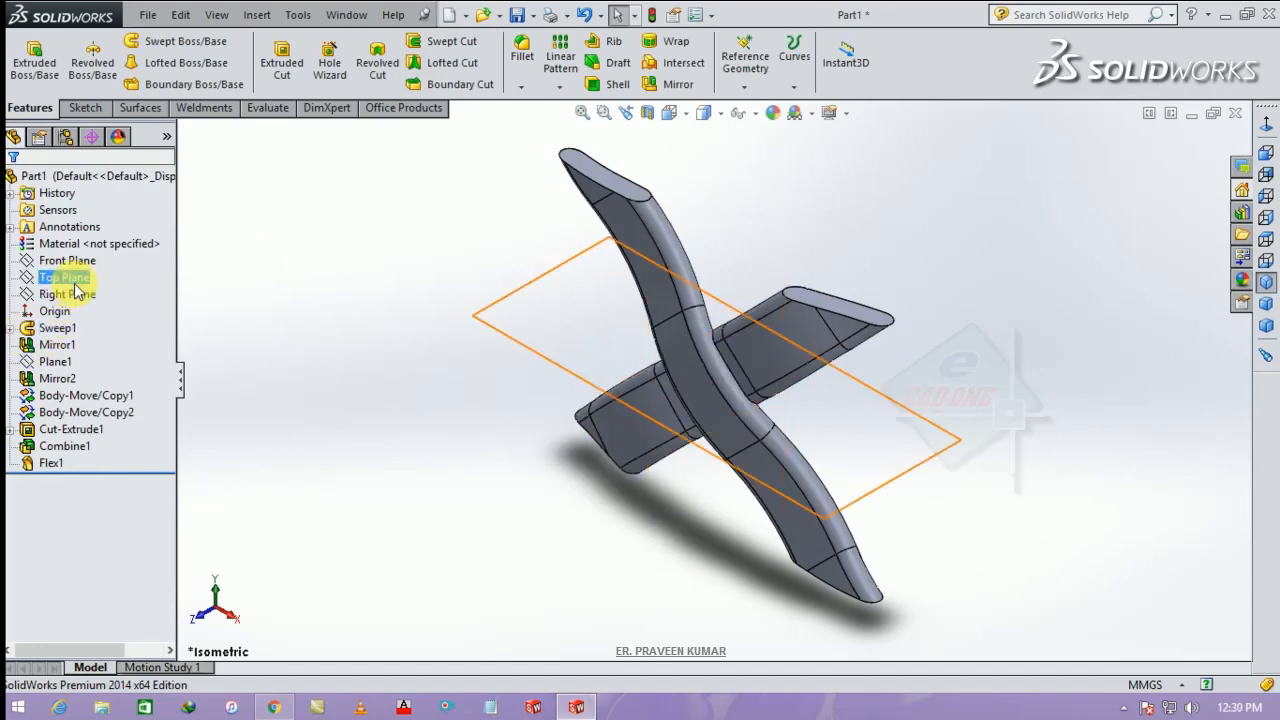
left_click(92, 252)
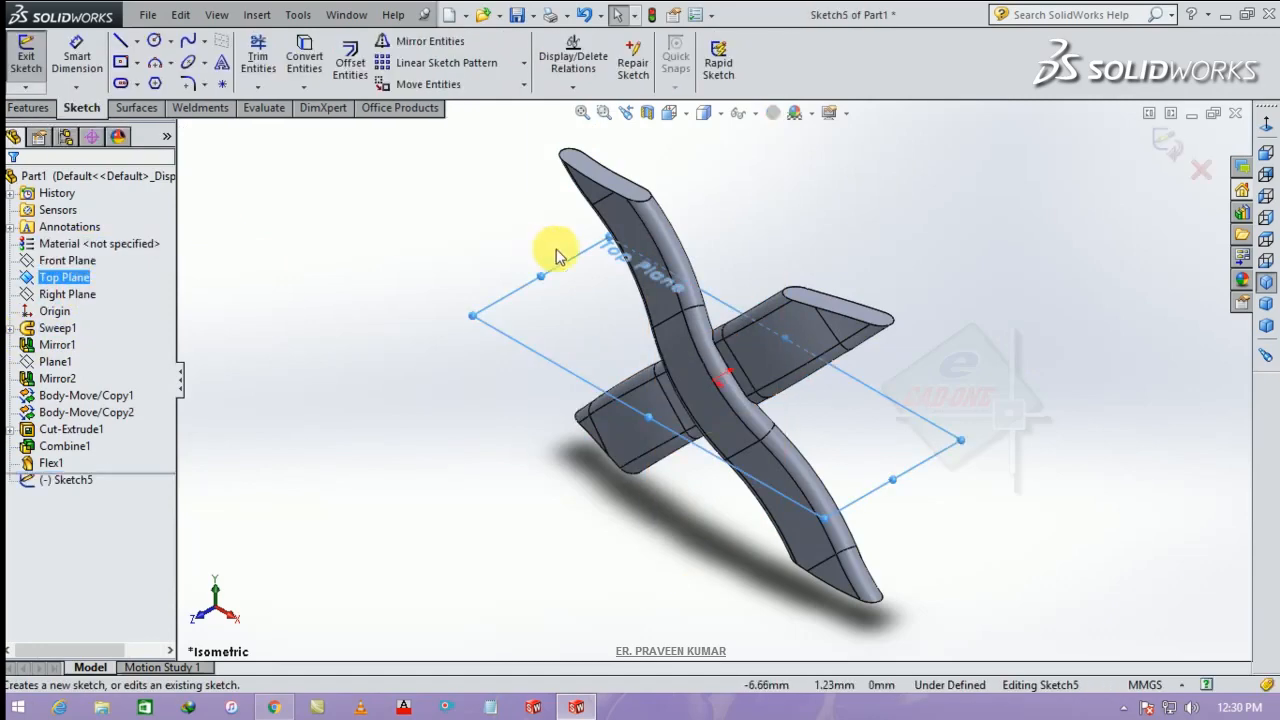
left_click(1266, 126)
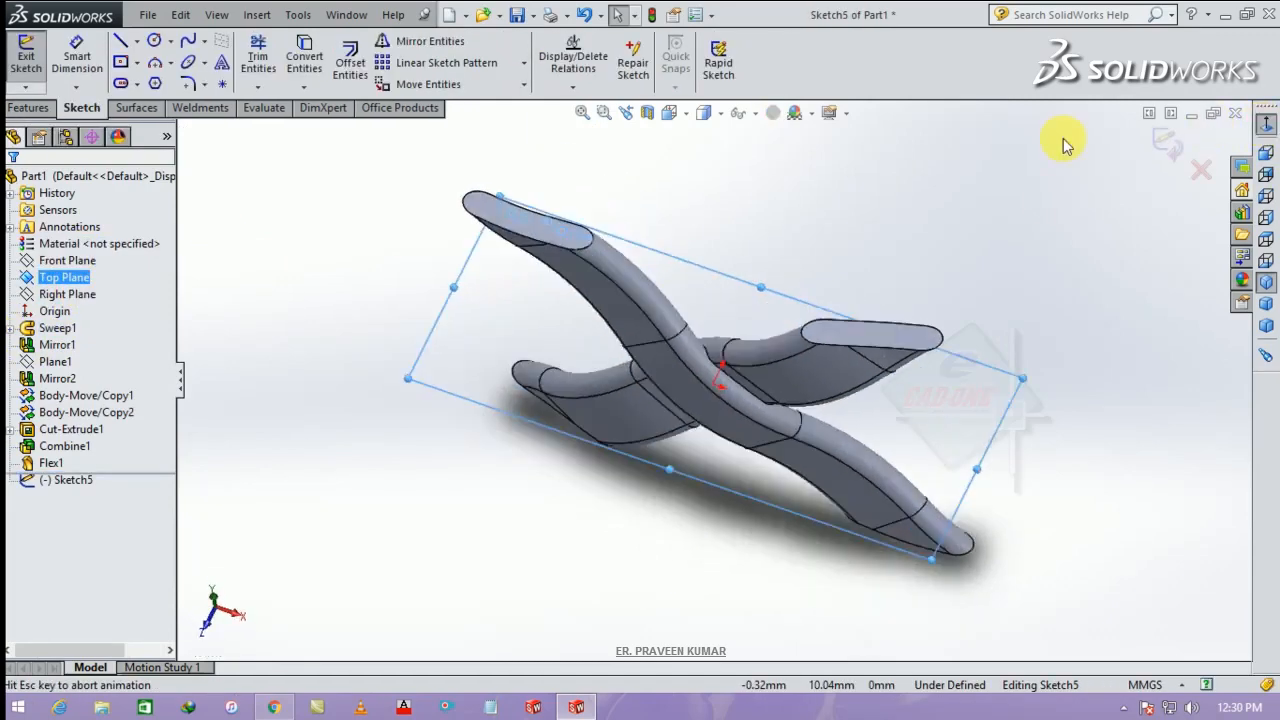
left_click(138, 42)
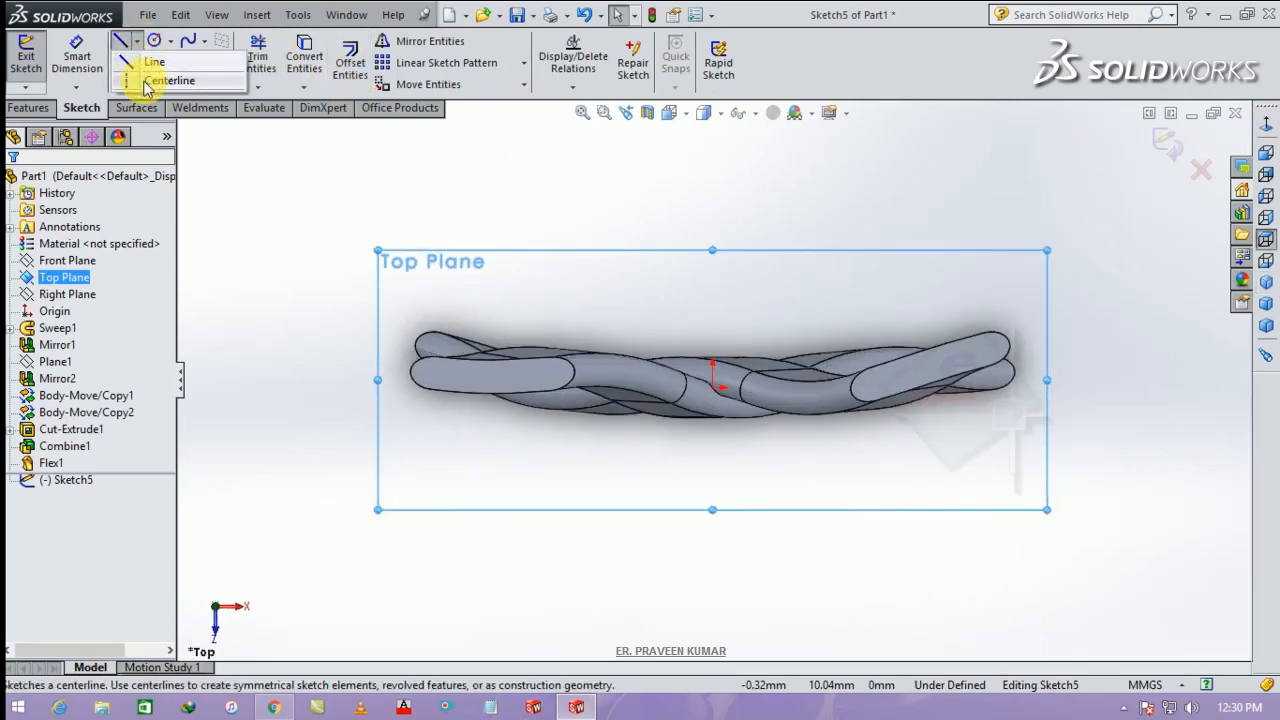
left_click(150, 80)
left_click(712, 388)
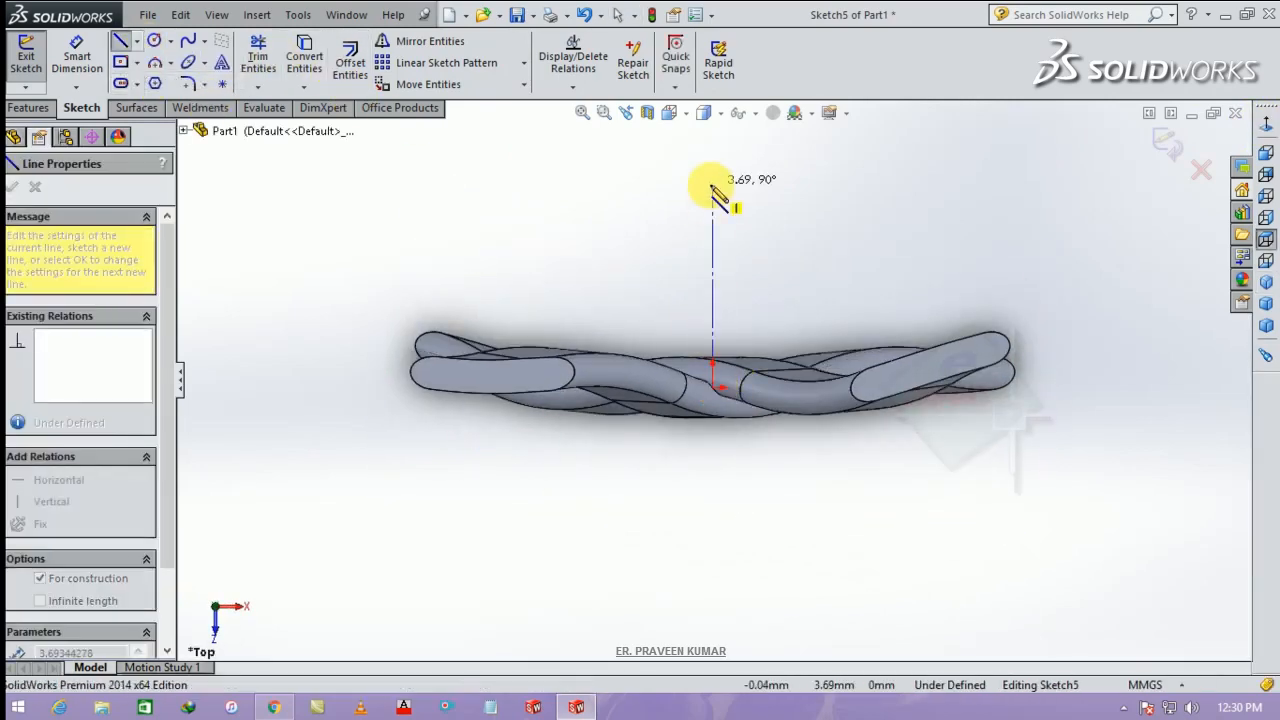
left_click(712, 184)
Step: Dimension the vertical centerline to 26.19 mm, matching the flex bend radius, and exit the sketch
left_click(80, 50)
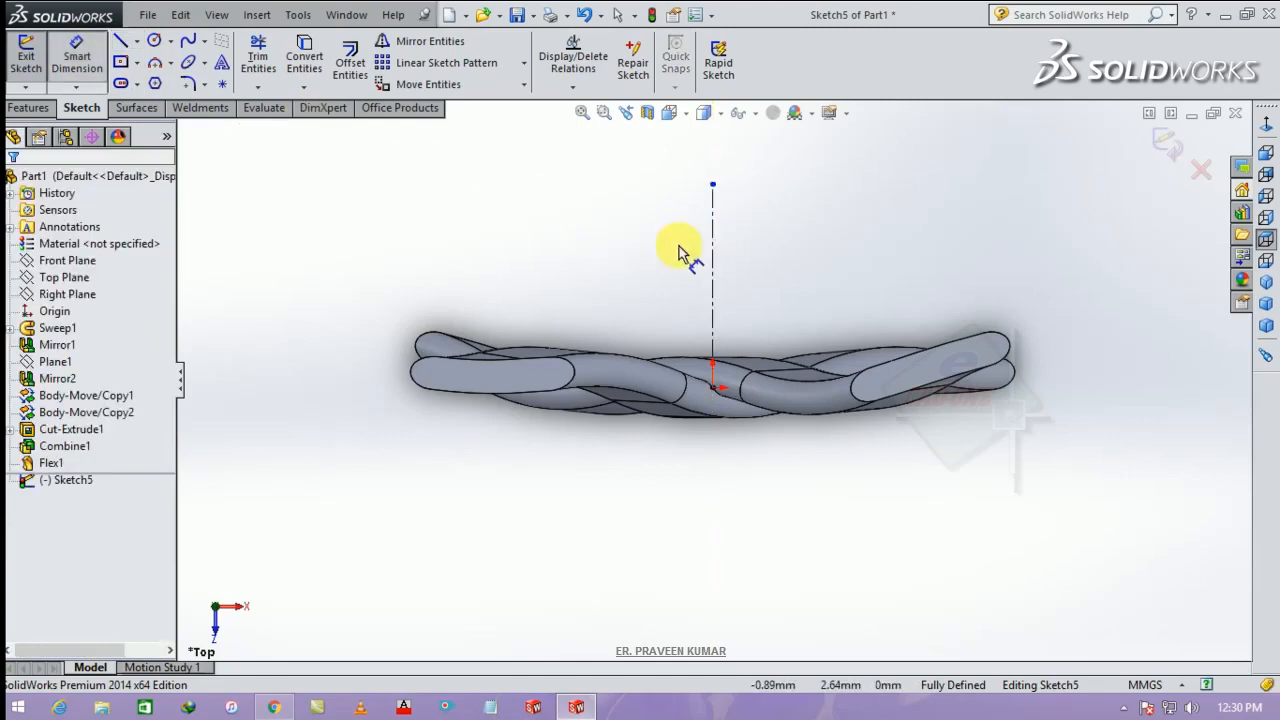
left_click(712, 255)
left_click(623, 266)
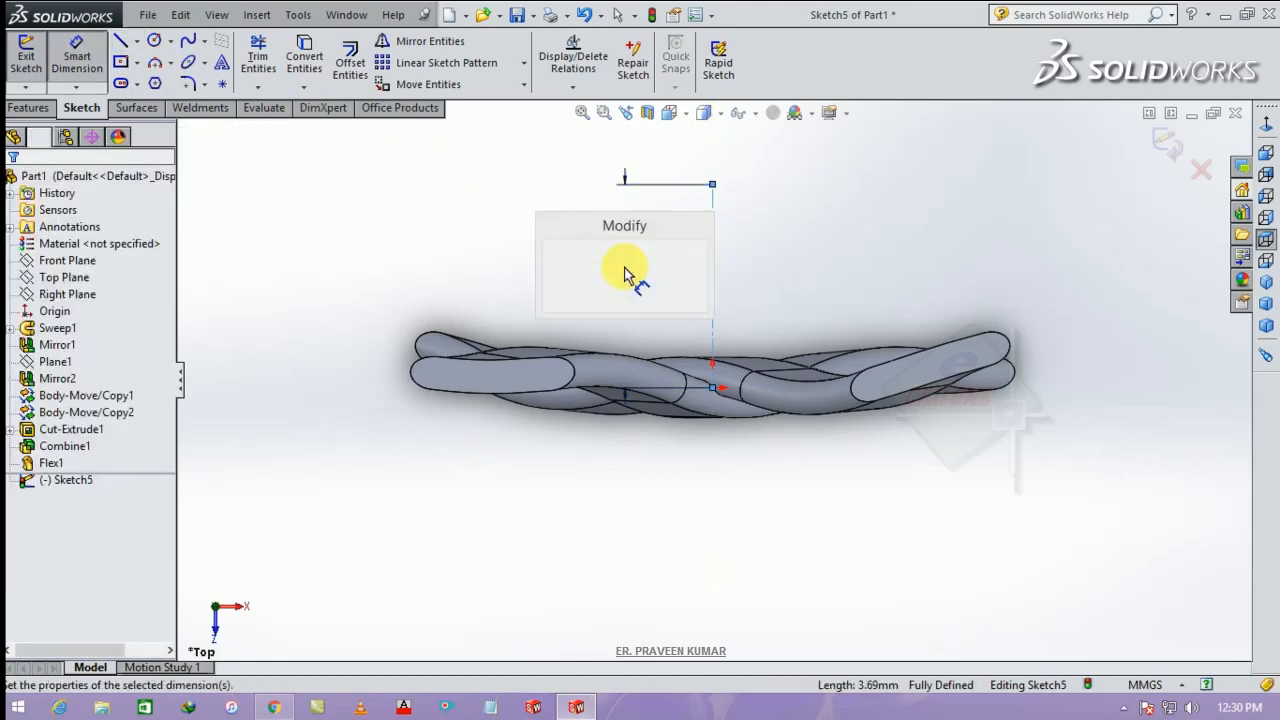
type("26.19")
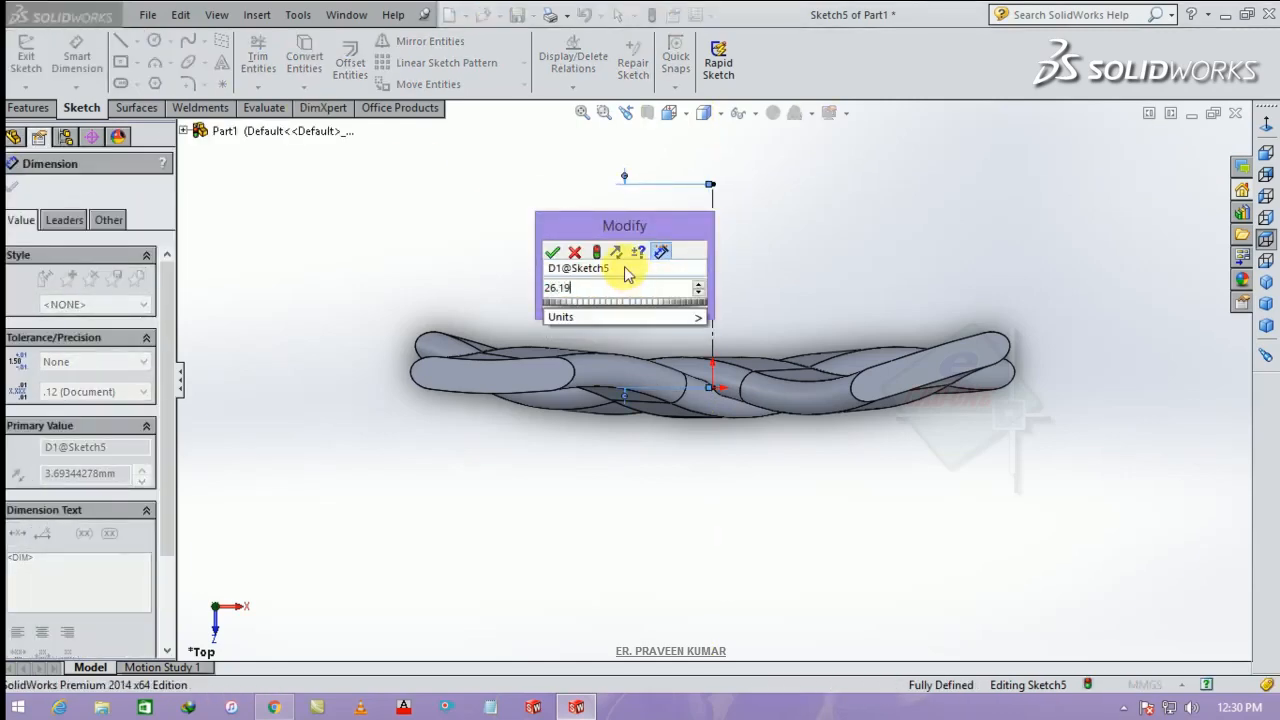
key("Return")
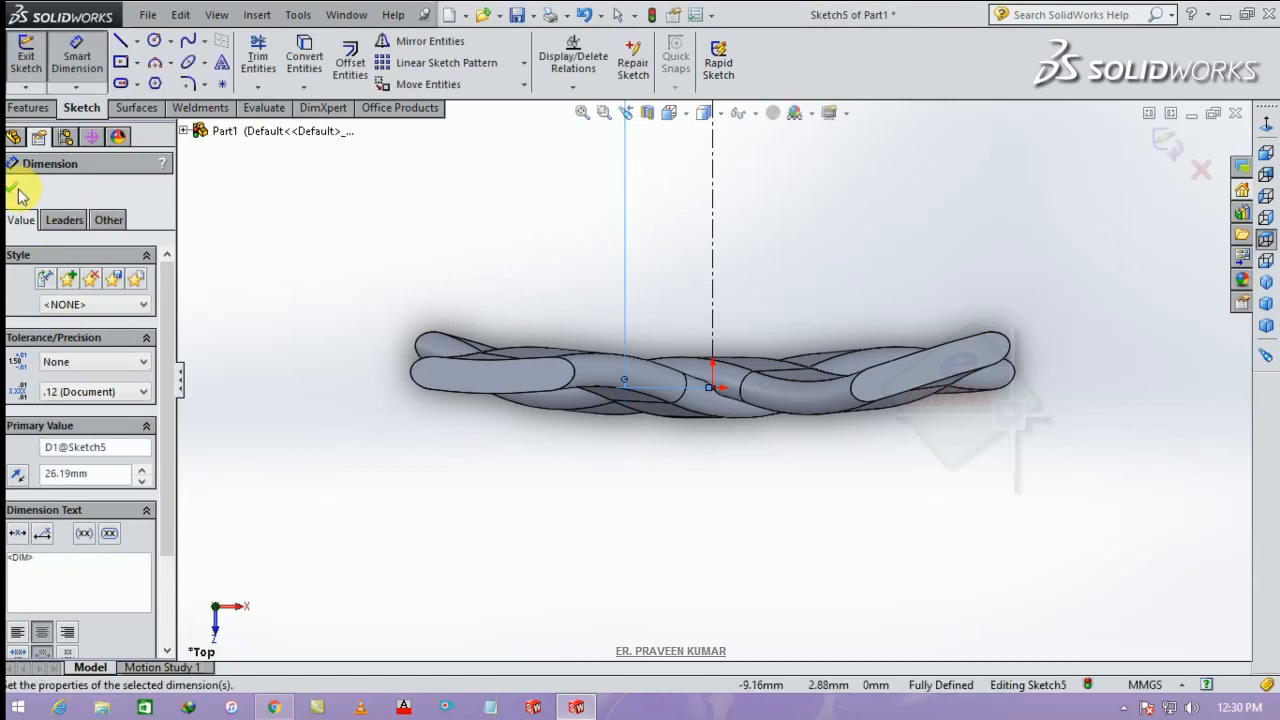
left_click(15, 189)
key("z")
key("z")
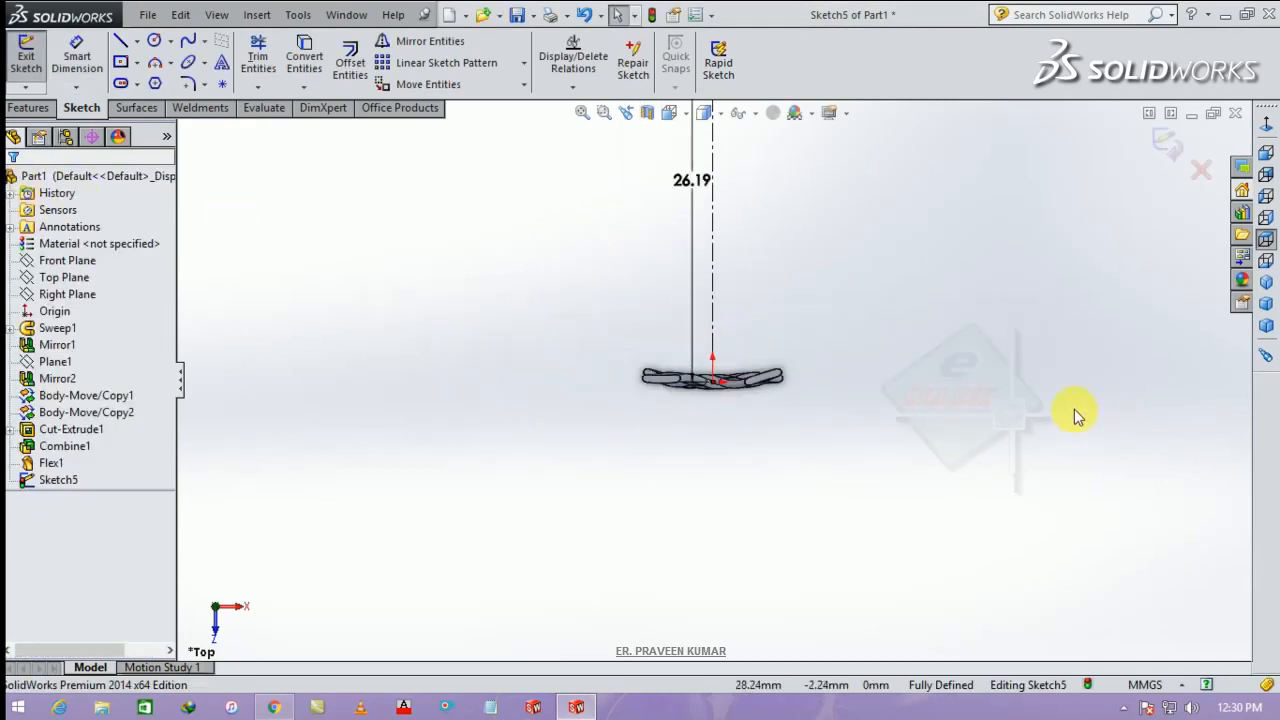
scroll(865, 314, "up", 4)
scroll(823, 260, "down", 4)
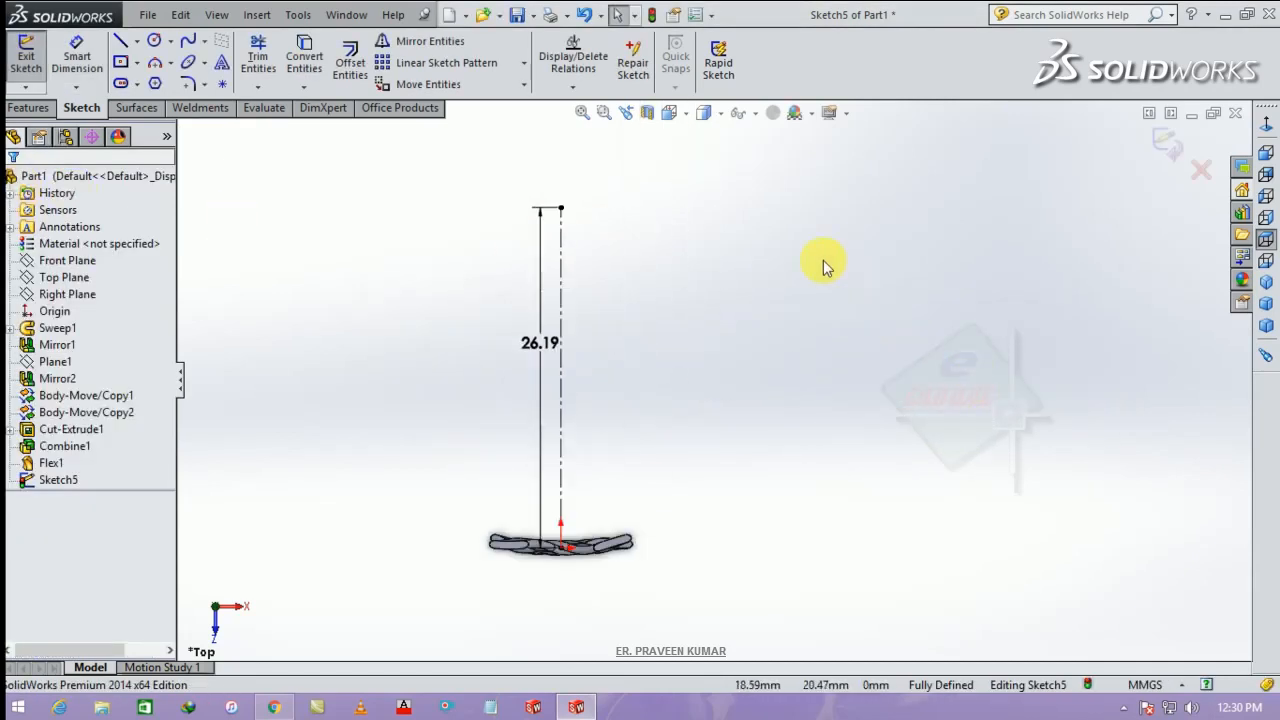
left_click(1172, 148)
Step: Create a reference axis through the centerline's far endpoint and perpendicular to the Top Plane
left_click(1266, 303)
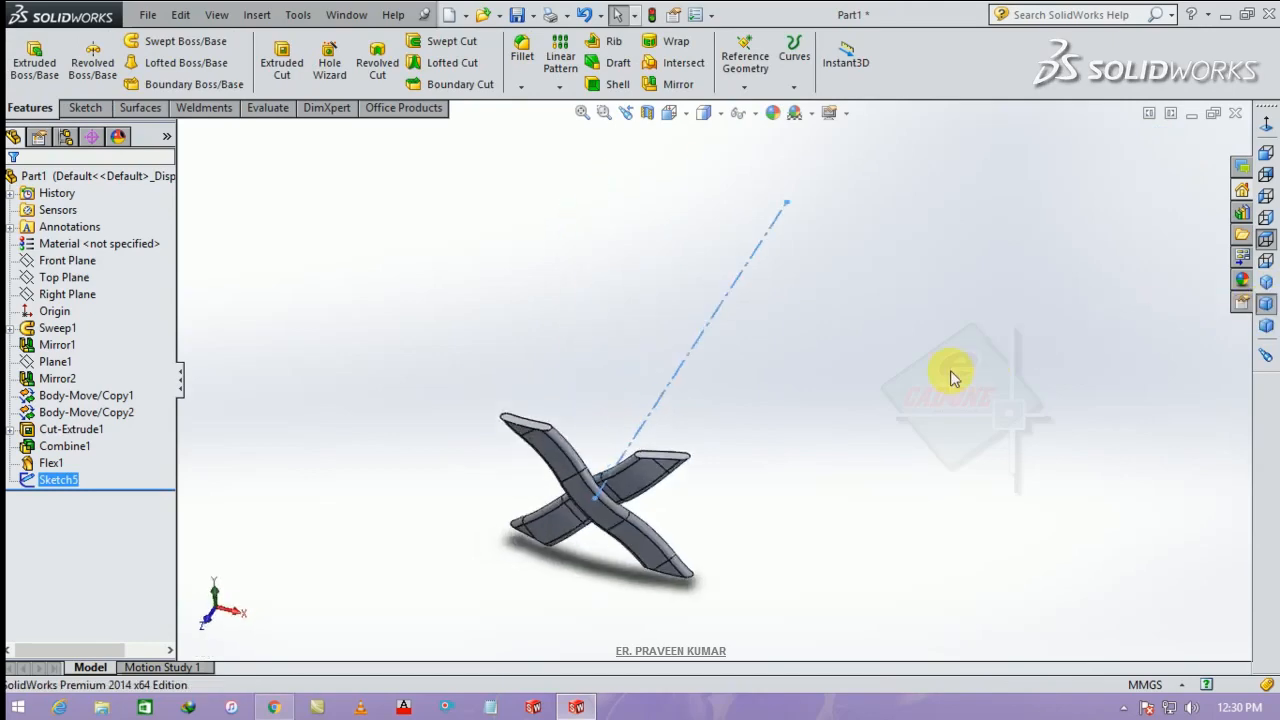
left_click(745, 86)
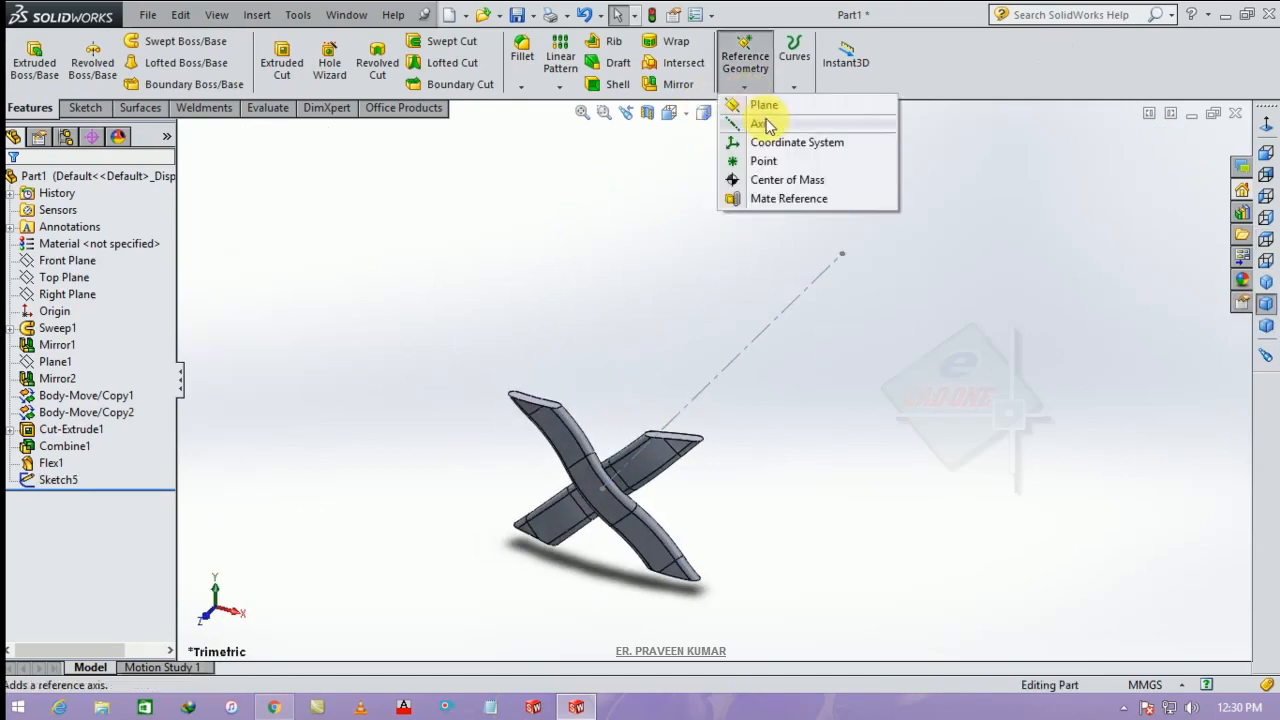
left_click(764, 123)
left_click(838, 254)
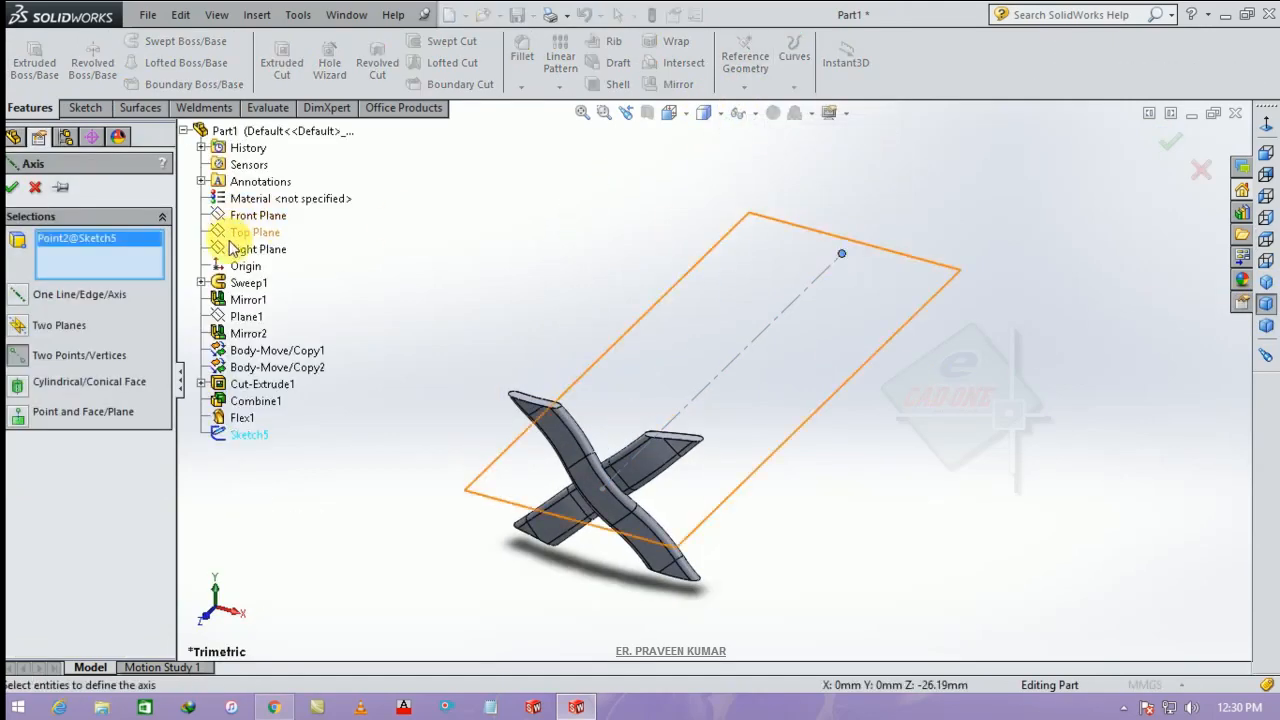
left_click(265, 236)
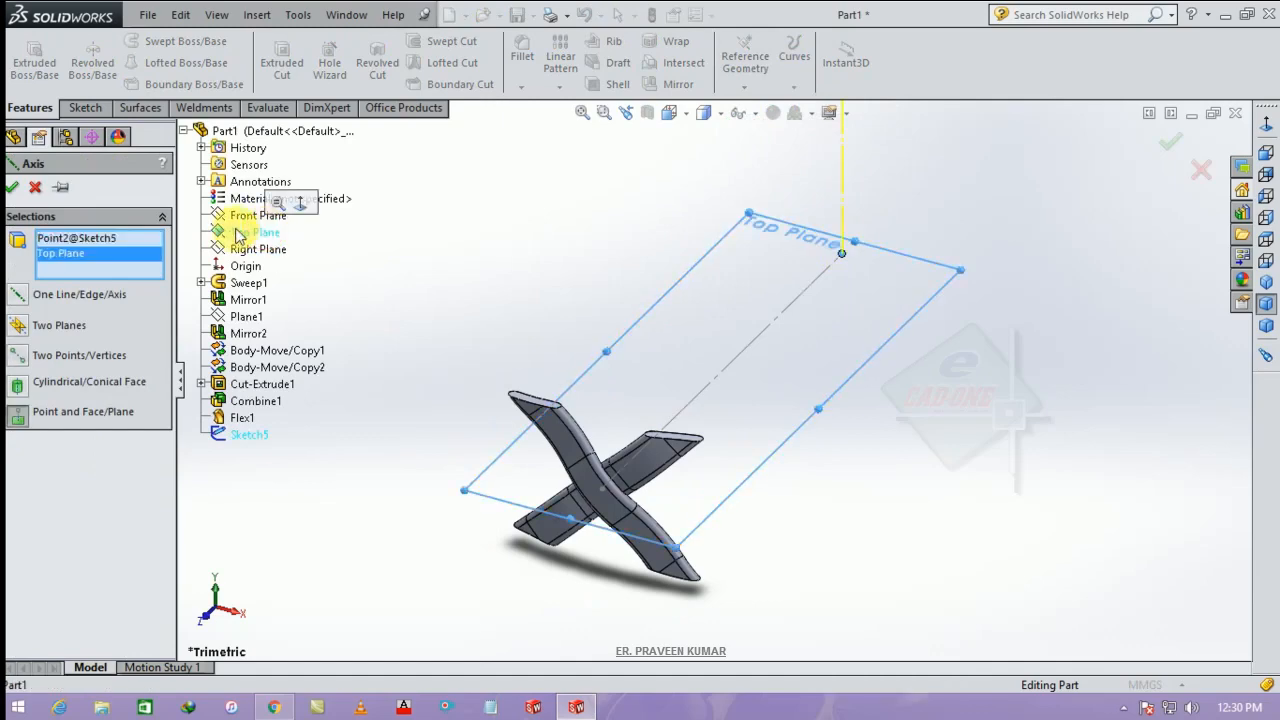
left_click(13, 187)
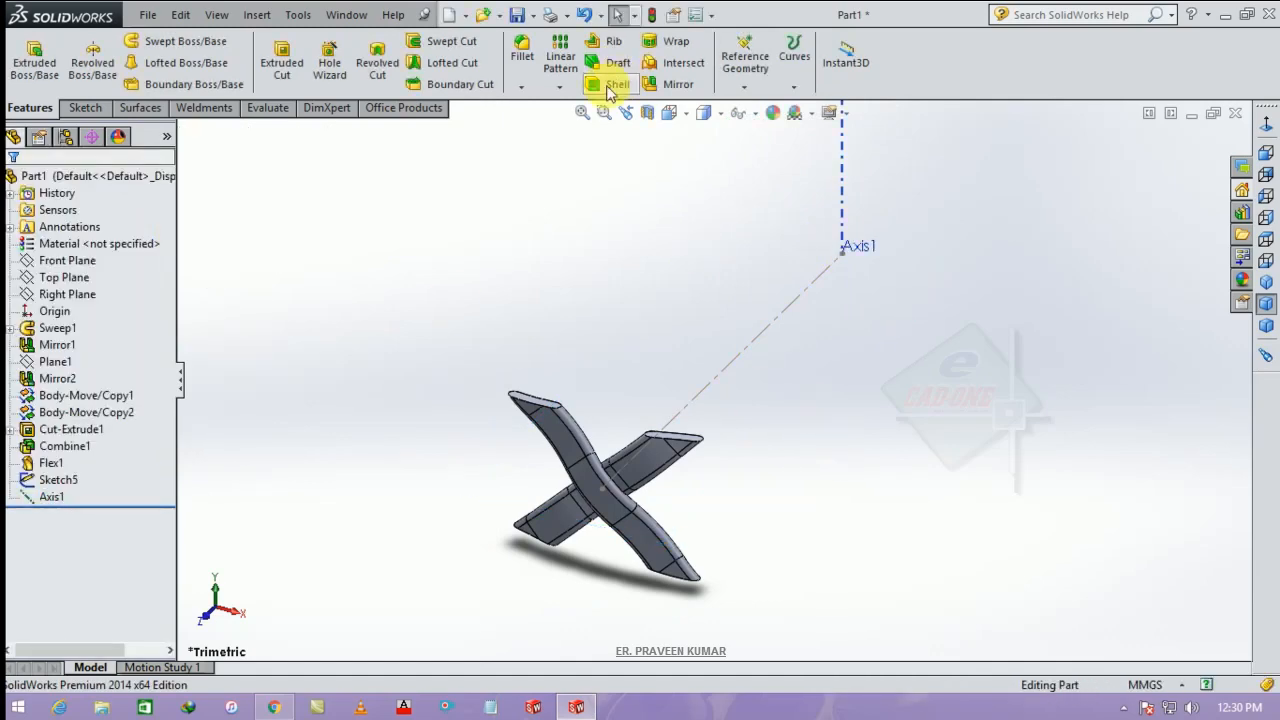
Step: Circular-pattern the flexed body around the new axis with 45 equally spaced instances over 360°
left_click(559, 86)
left_click(580, 123)
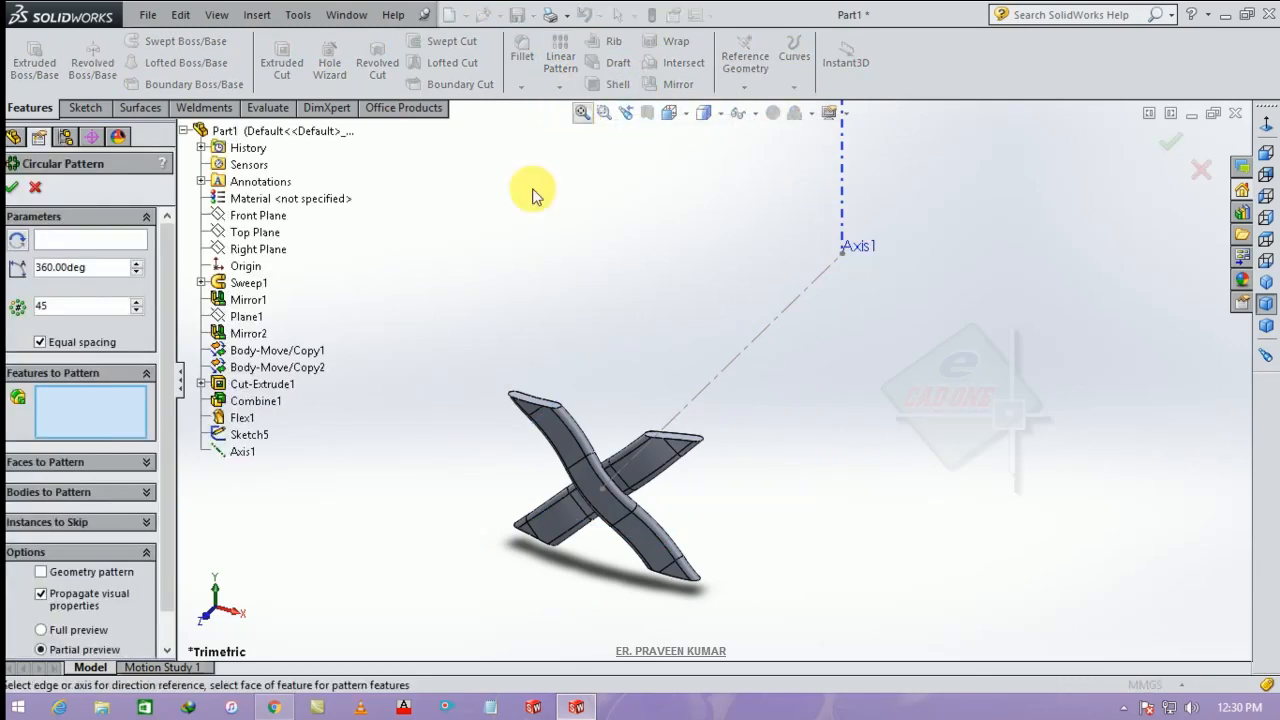
left_click(655, 450)
left_click(107, 242)
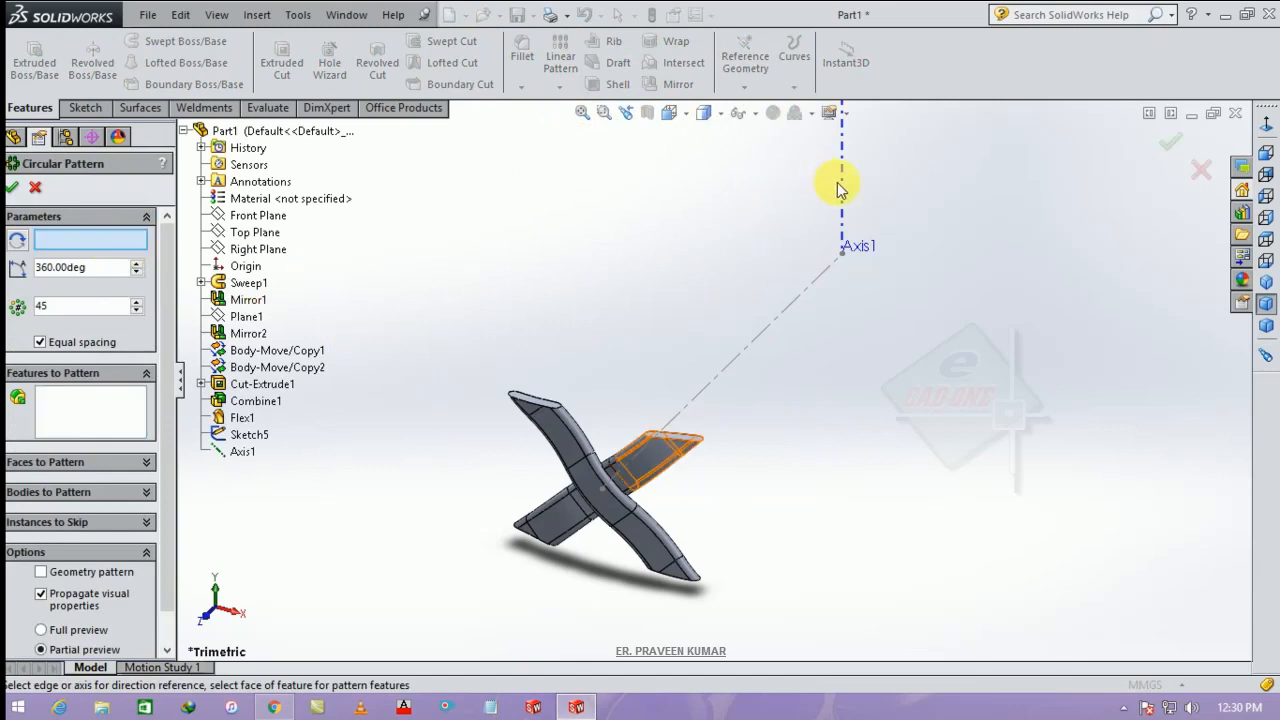
left_click(843, 248)
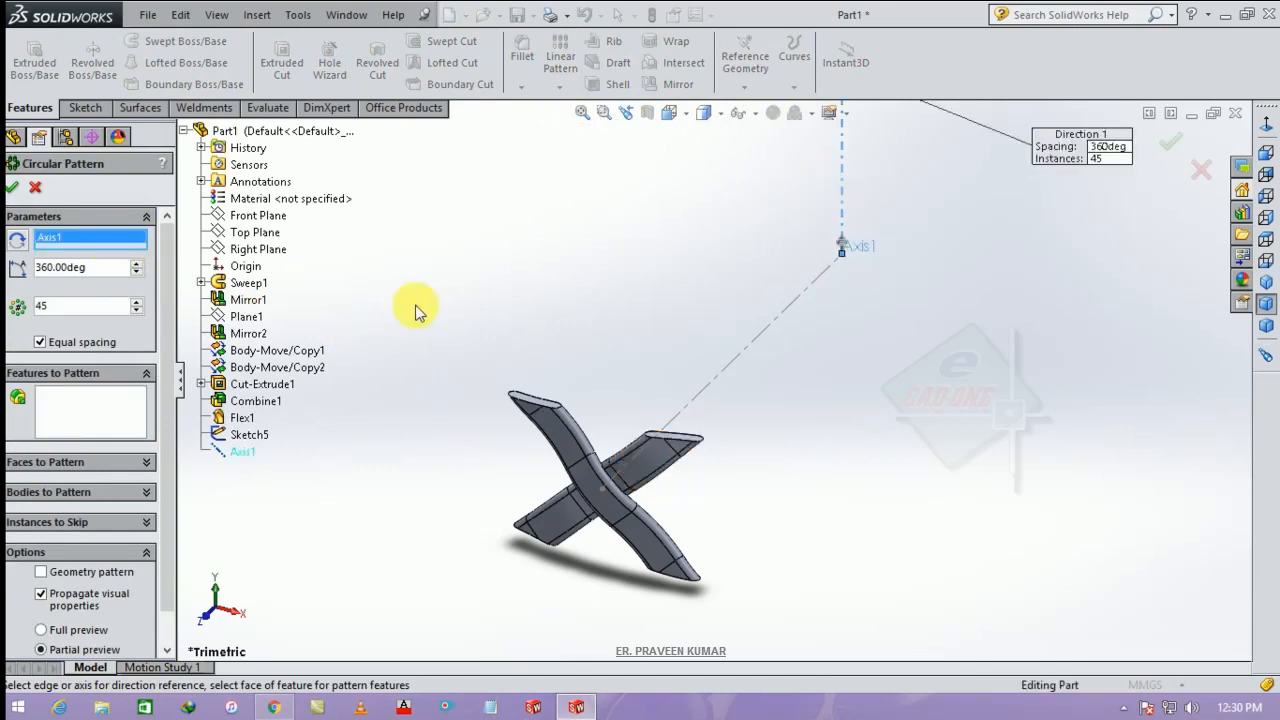
left_click(128, 494)
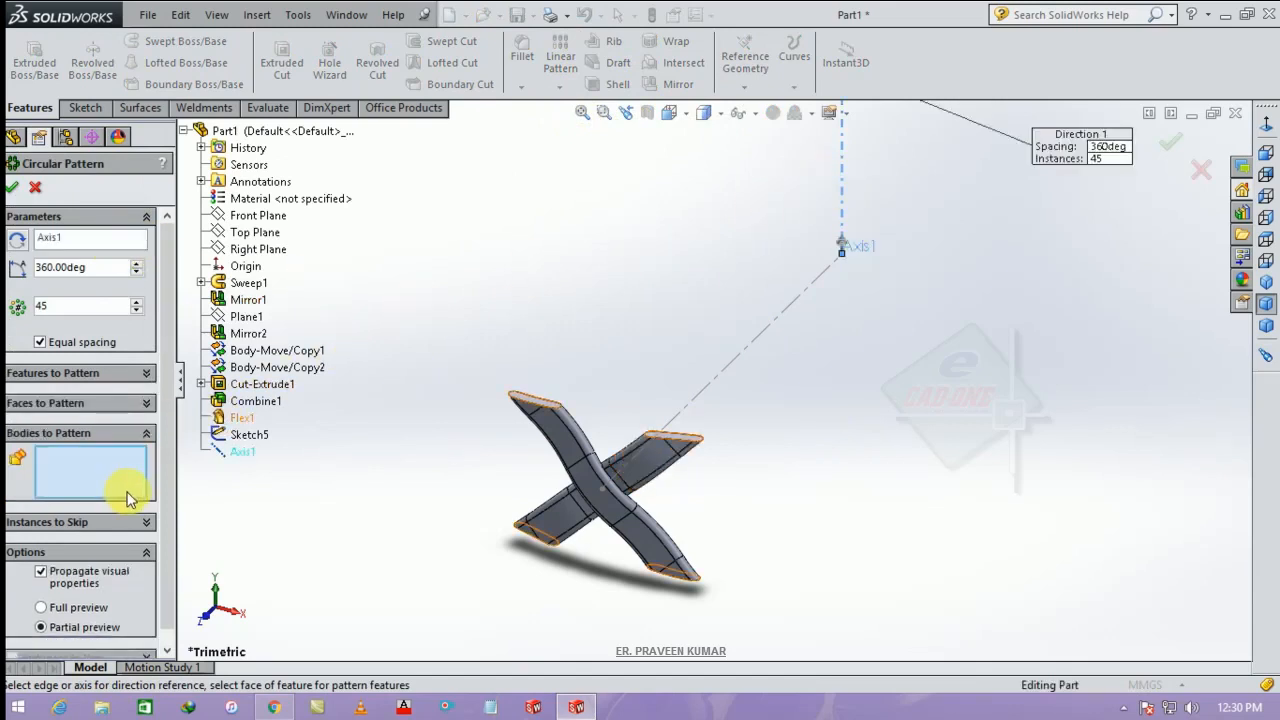
left_click(581, 446)
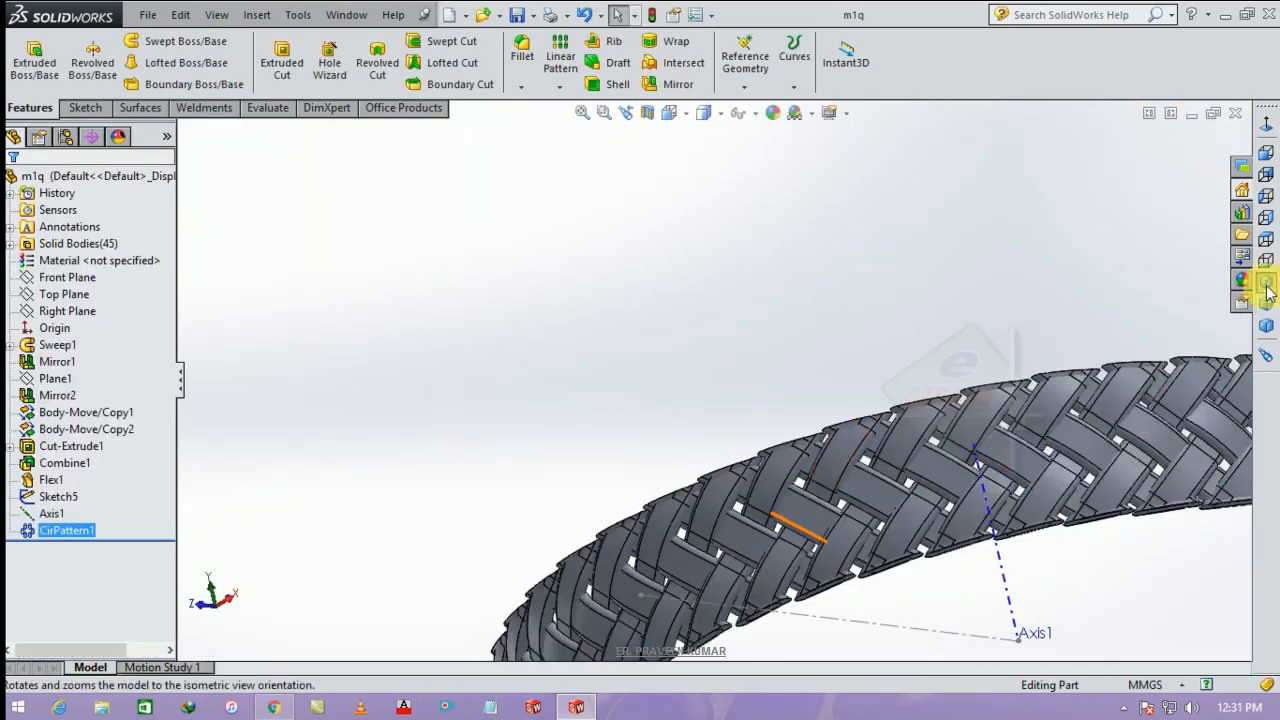
Step: Display the patterned ring as shaded without edges and examine its weave from an isometric and a rotated view
left_click(1267, 290)
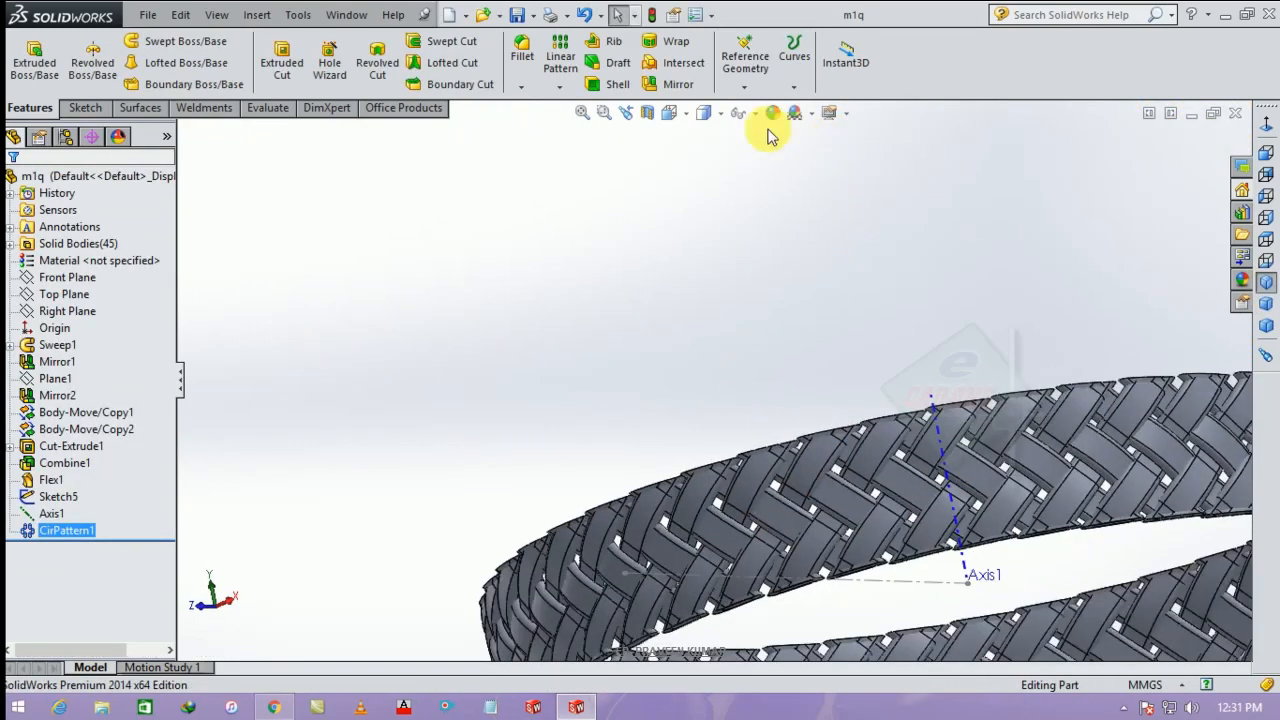
left_click(712, 113)
left_click(705, 160)
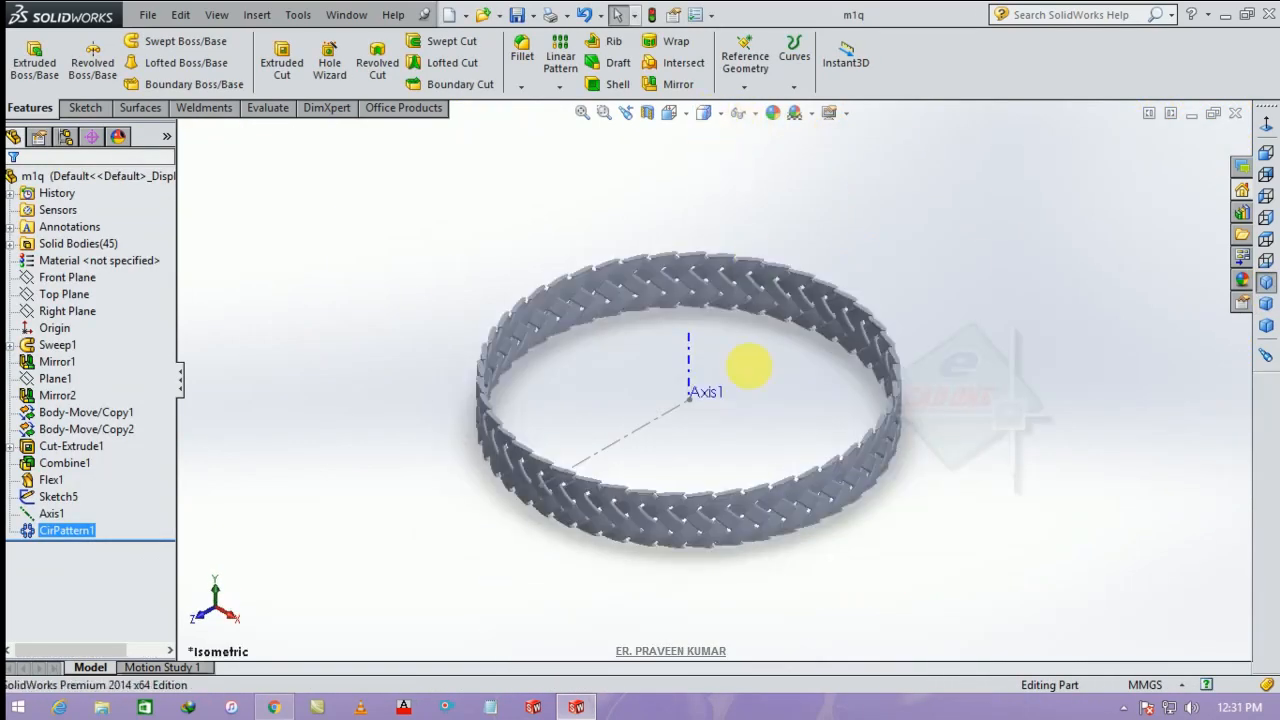
mouse_move(749, 366)
middle_mouse_down()
mouse_move(737, 380)
mouse_move(709, 337)
mouse_move(580, 397)
middle_mouse_up()
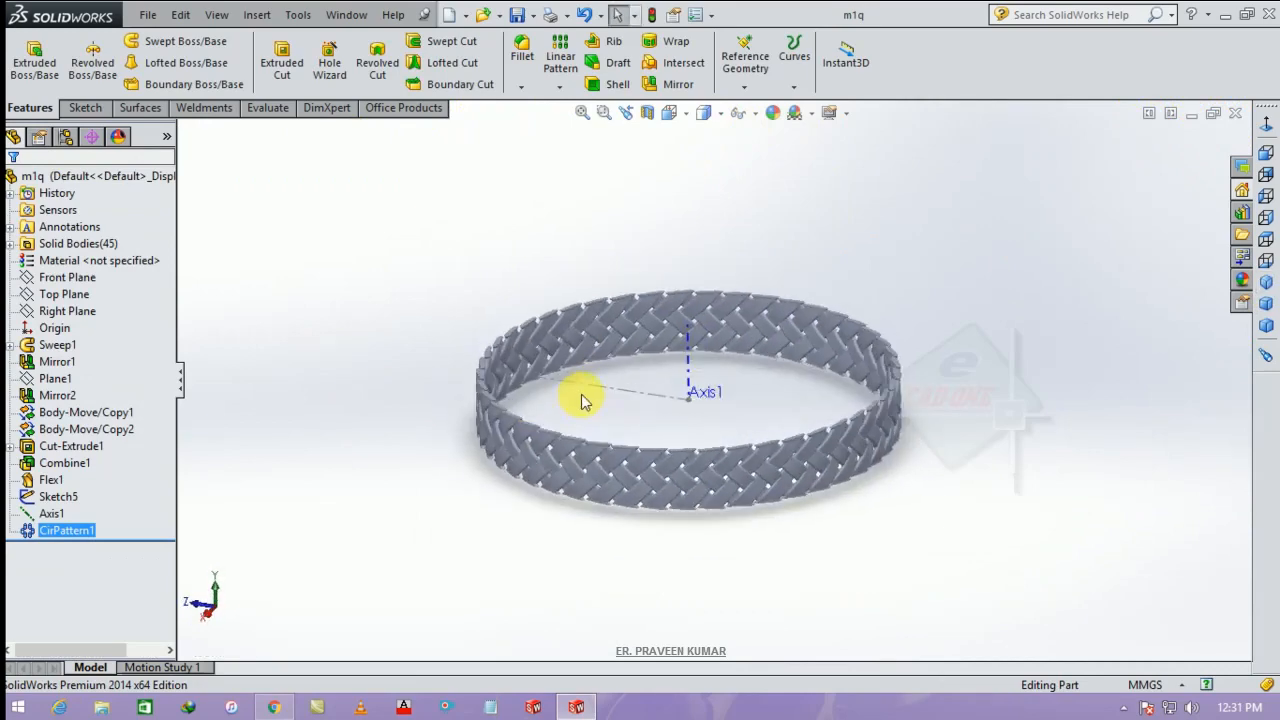
scroll(676, 388, "down", 3)
scroll(537, 494, "down", 5)
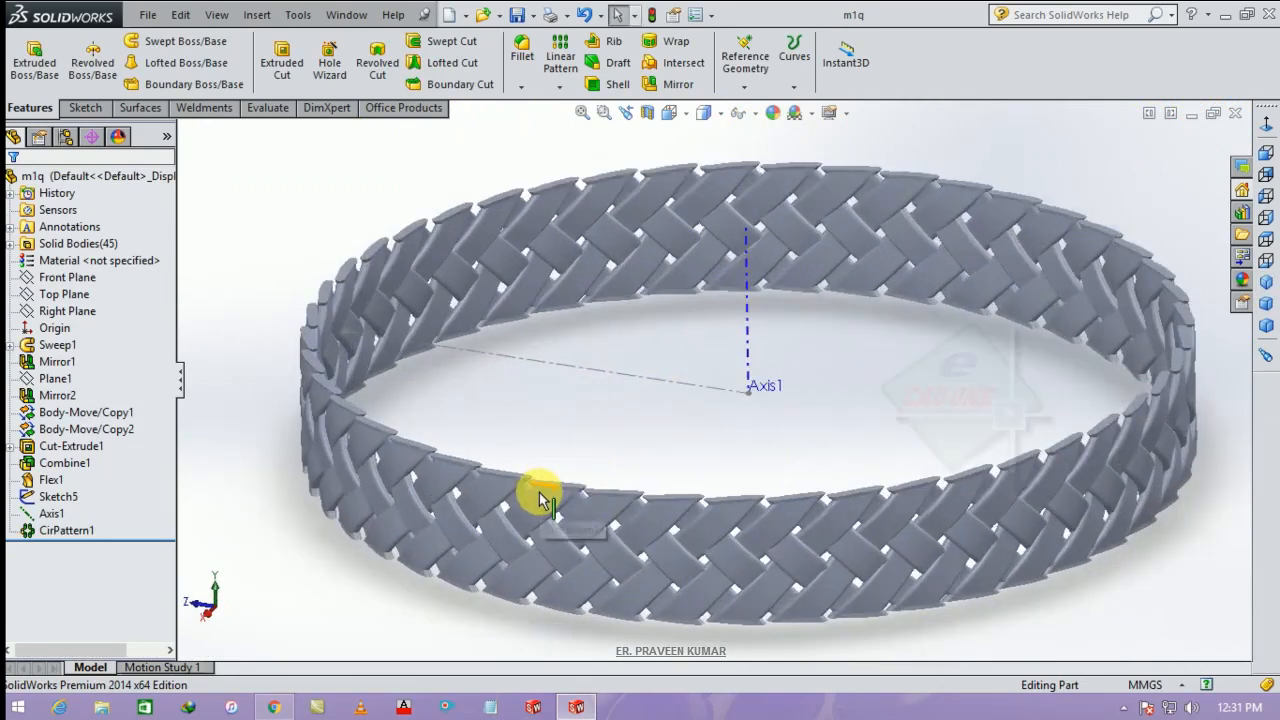
Step: Combine all the circular-patterned bodies of the woven ring into one solid body
scroll(530, 484, "down", 5)
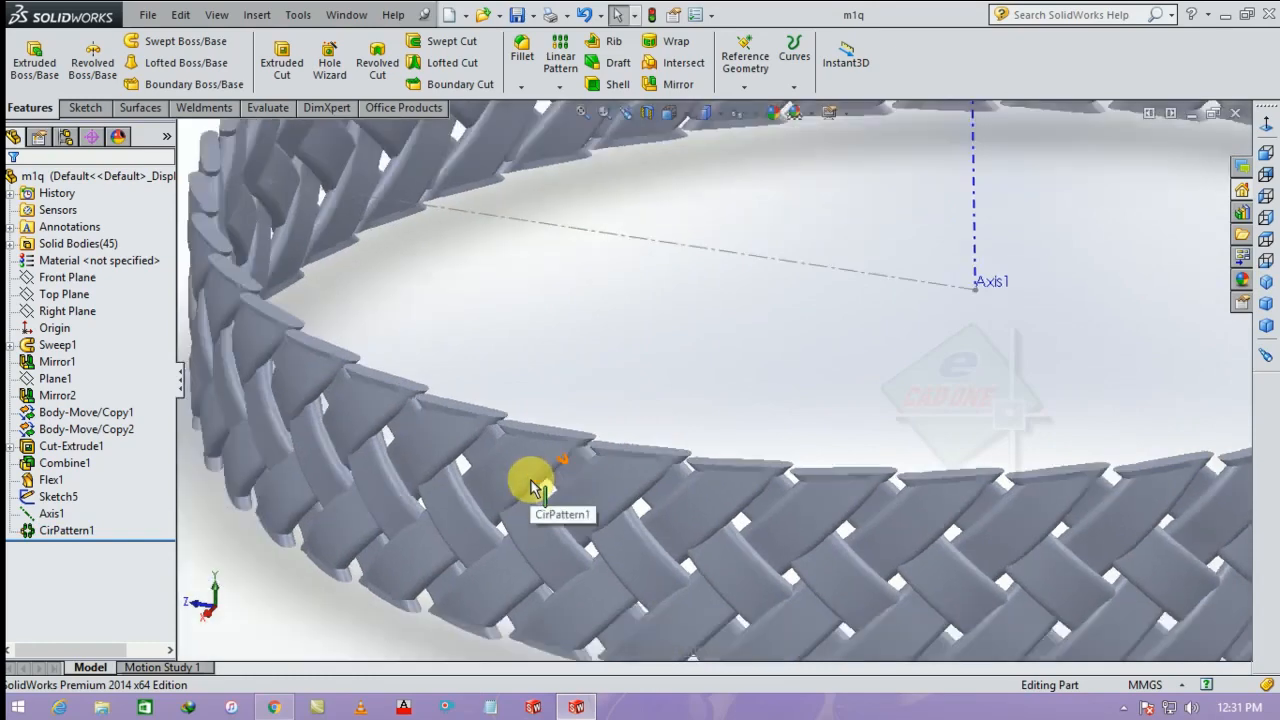
left_click(256, 14)
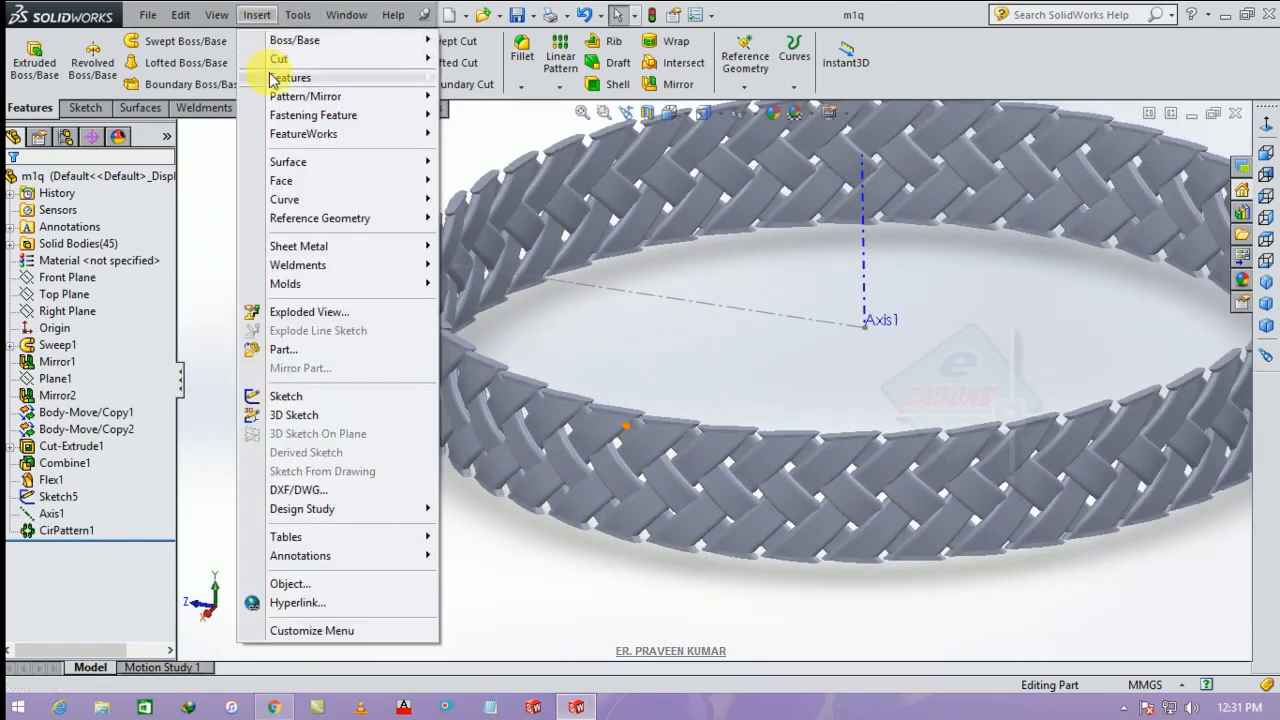
mouse_move(400, 77)
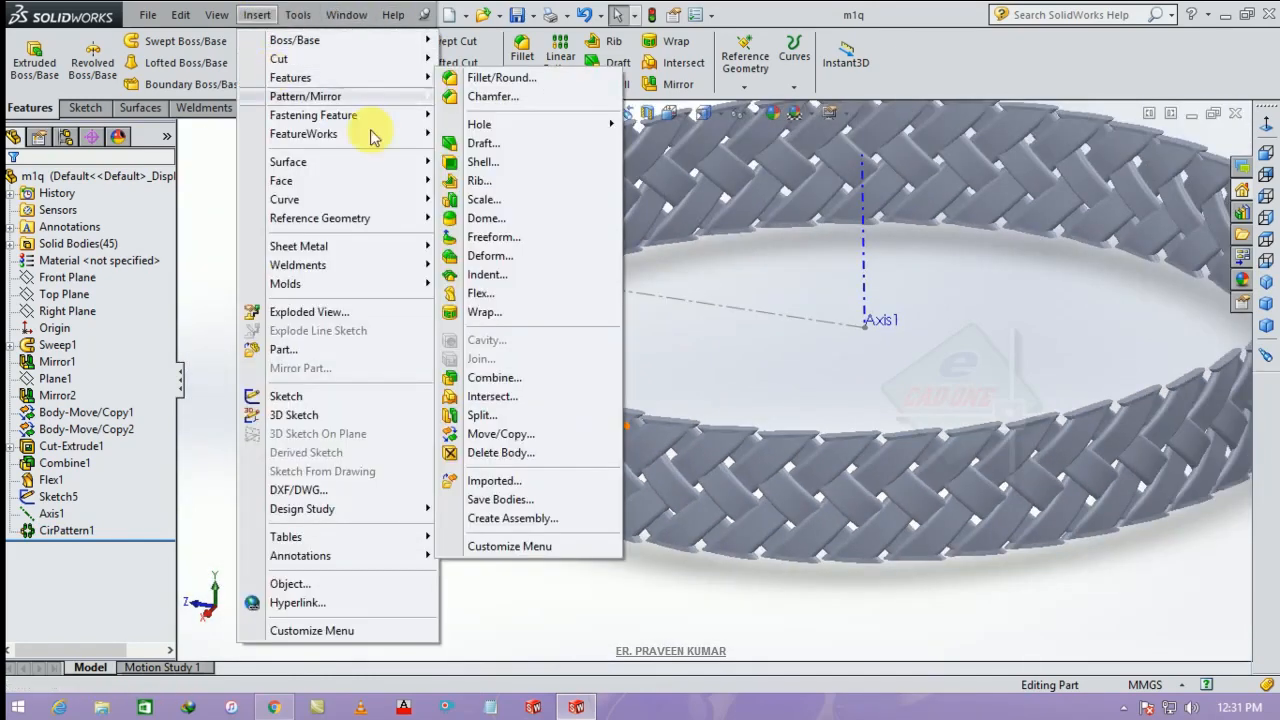
left_click(530, 378)
scroll(829, 300, "down", 5)
left_click_drag(966, 249, 598, 486)
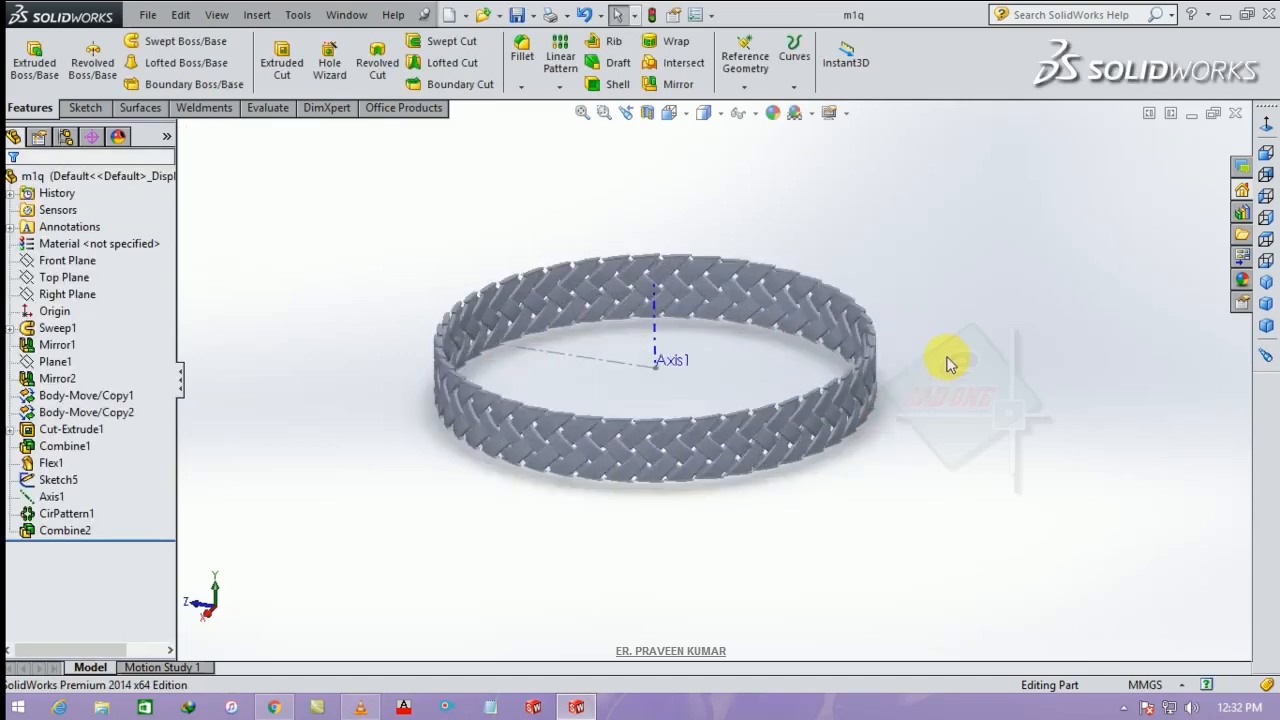
Step: Hide the reference axis at the center of the ring
scroll(946, 363, "down", 1)
middle_click_drag(946, 363, 857, 405)
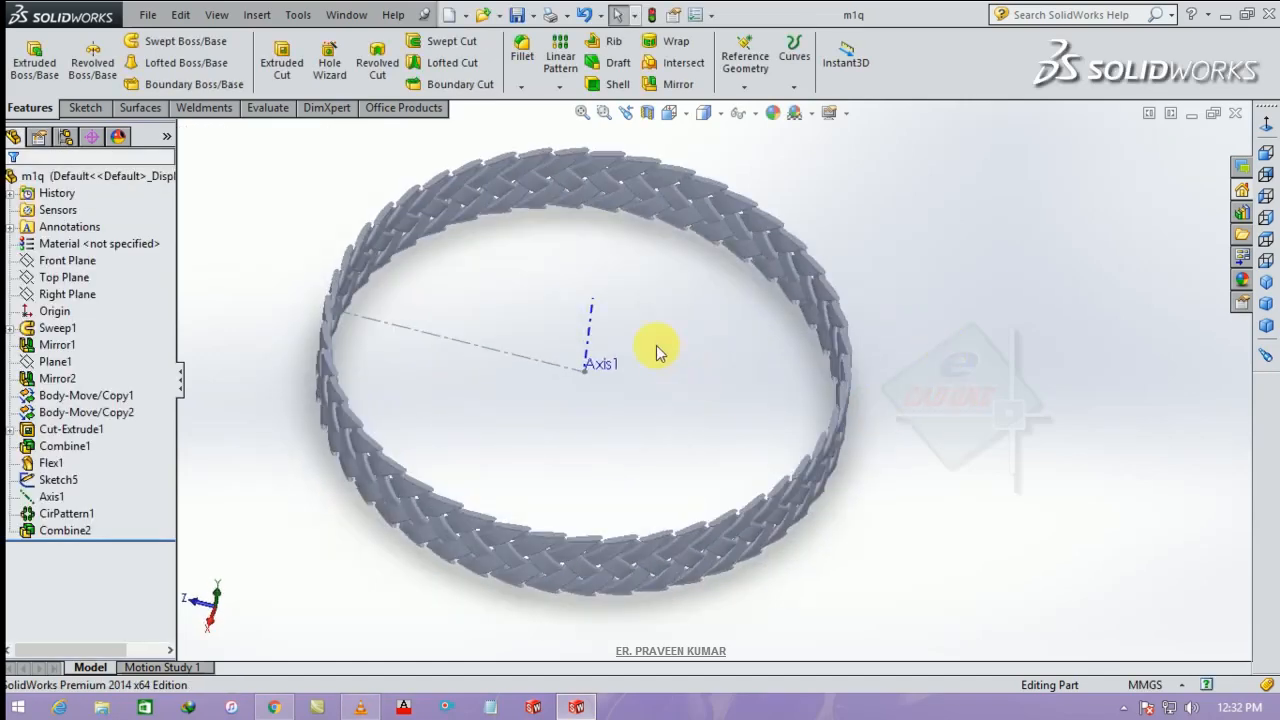
left_click(592, 333)
left_click(660, 264)
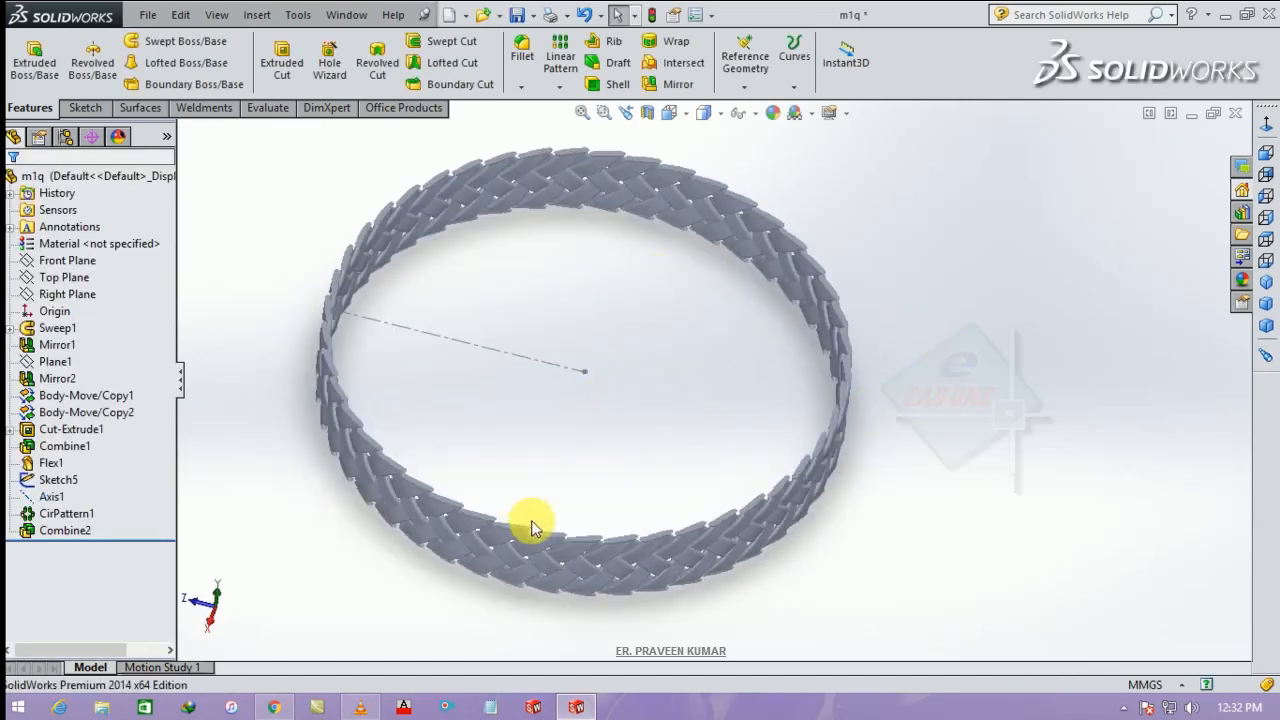
Step: On a flat top-edge face of the weave, sketch a 26.19 mm radius circle from the centerline's far endpoint through the origin, and exit the sketch
scroll(532, 528, "down", 5)
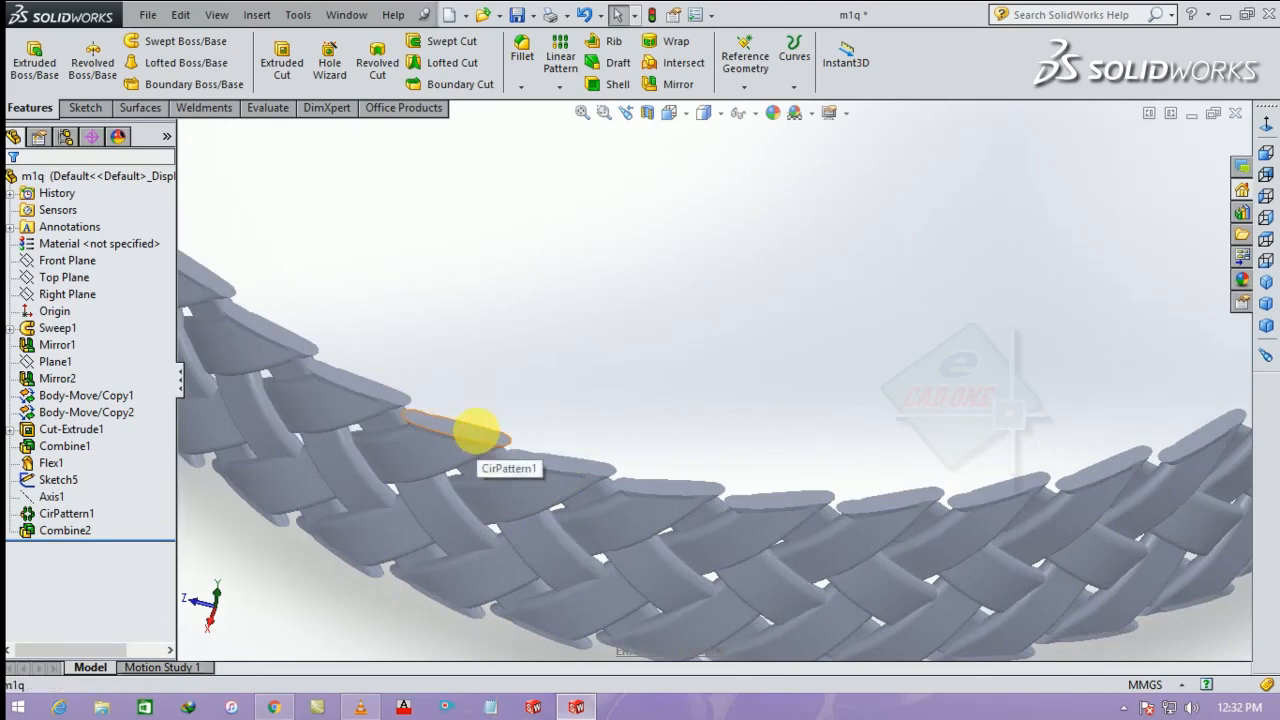
left_click(480, 430)
left_click(550, 378)
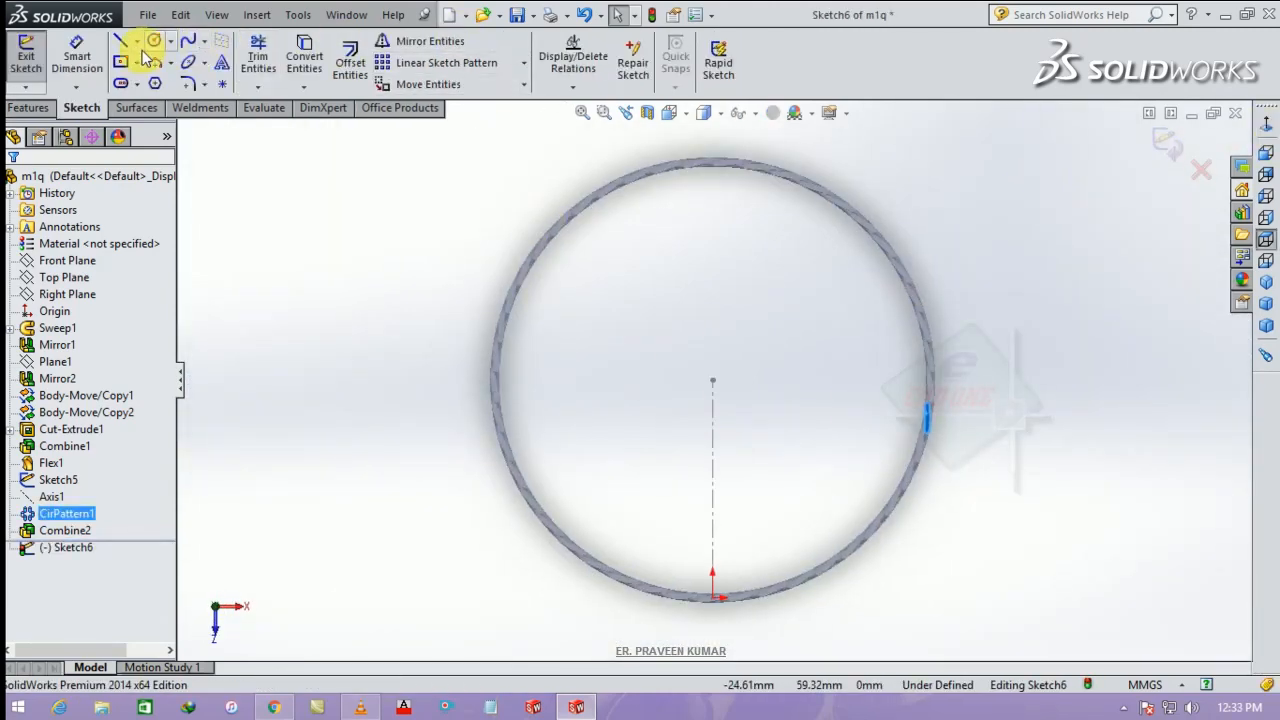
left_click(155, 43)
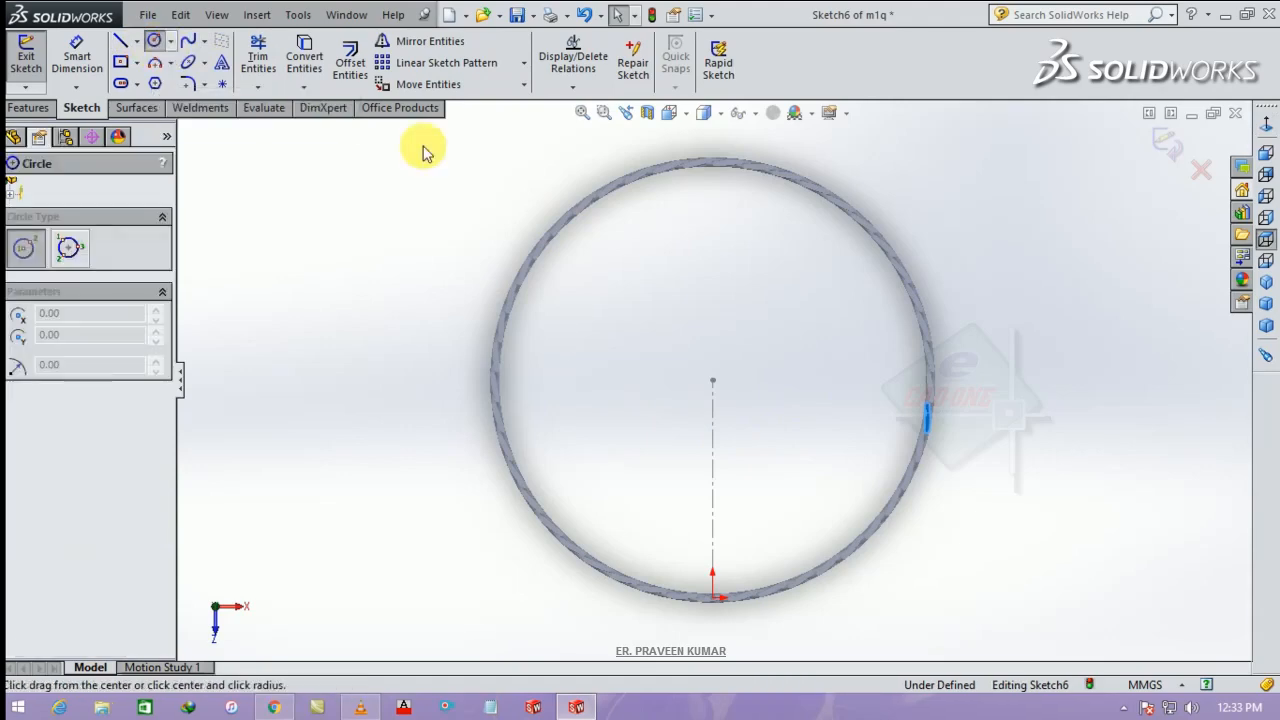
left_click(713, 383)
scroll(710, 625, "down", 5)
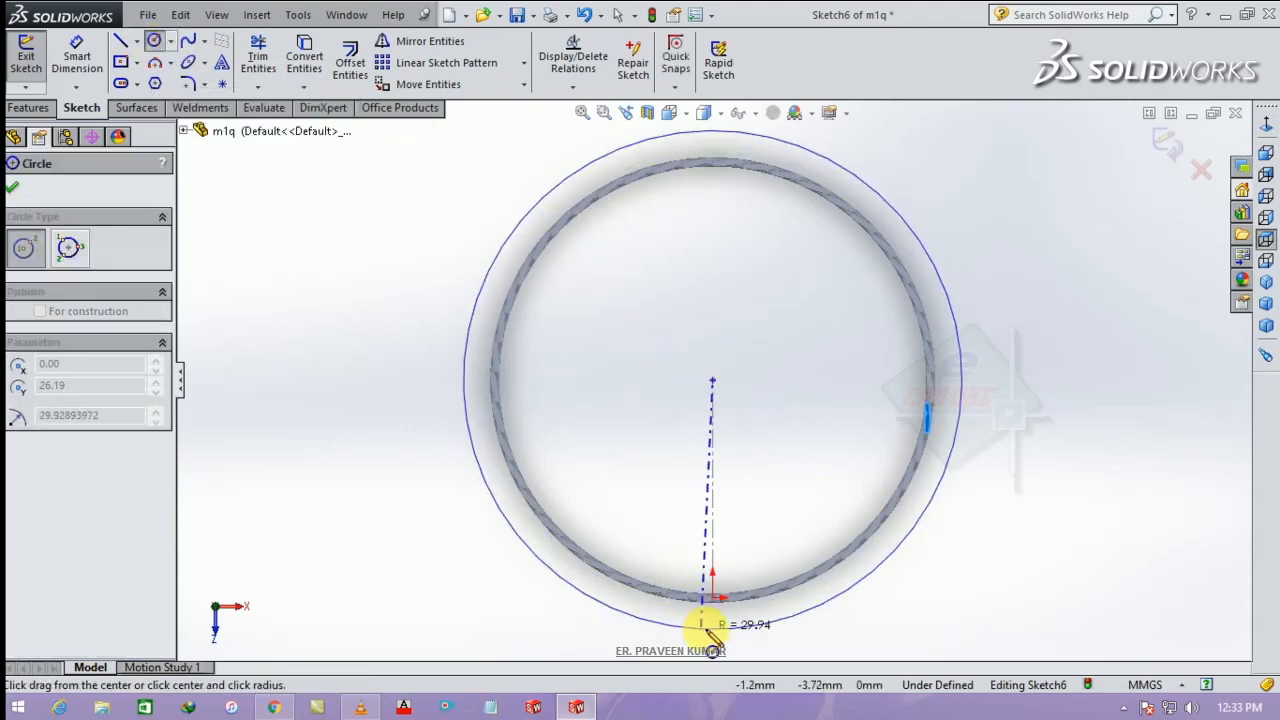
scroll(727, 533, "down", 3)
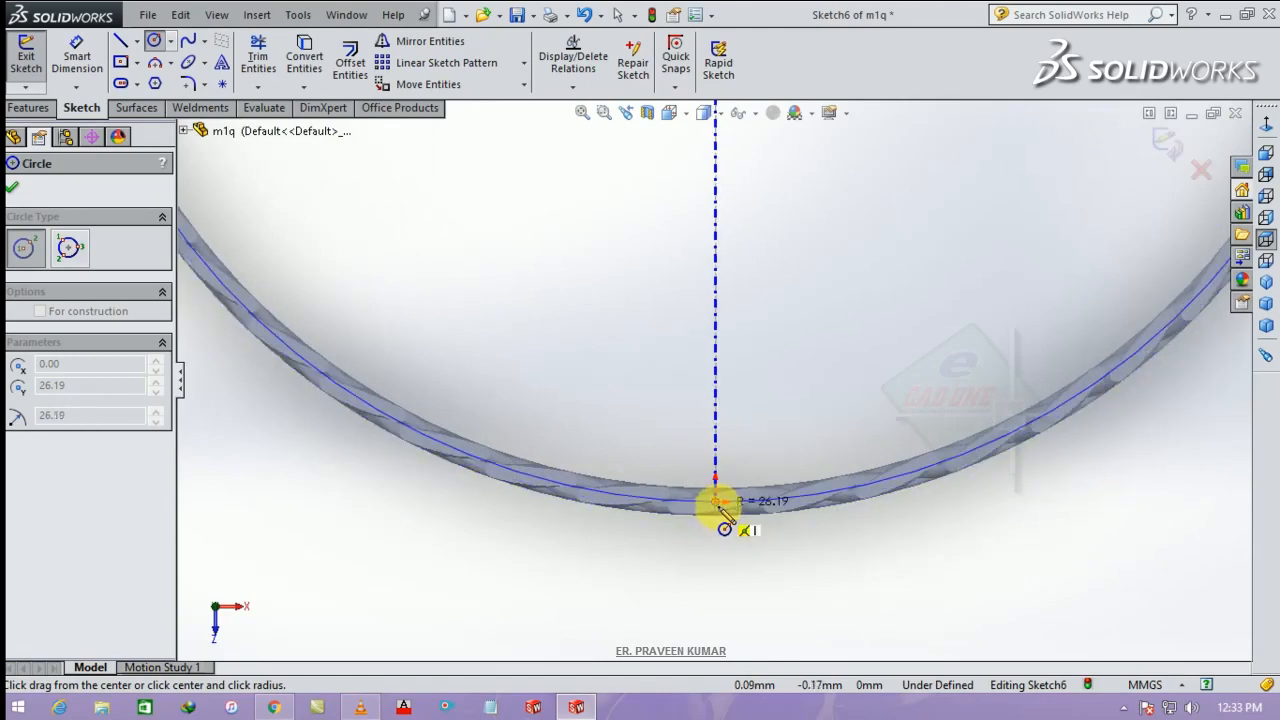
left_click(720, 508)
key("Escape")
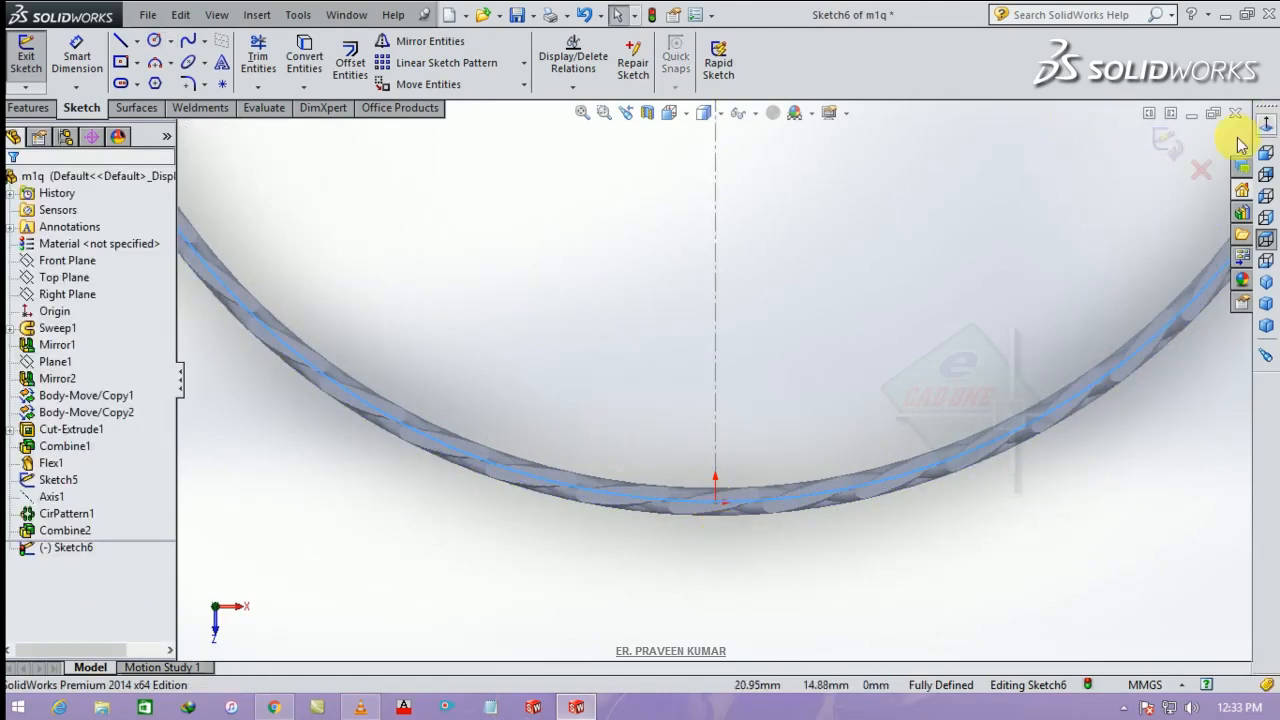
left_click(1160, 141)
Step: Start a sketch on the Right Plane and draw a circle of about 1.24 mm radius in the open area inside the ring
left_click(1266, 282)
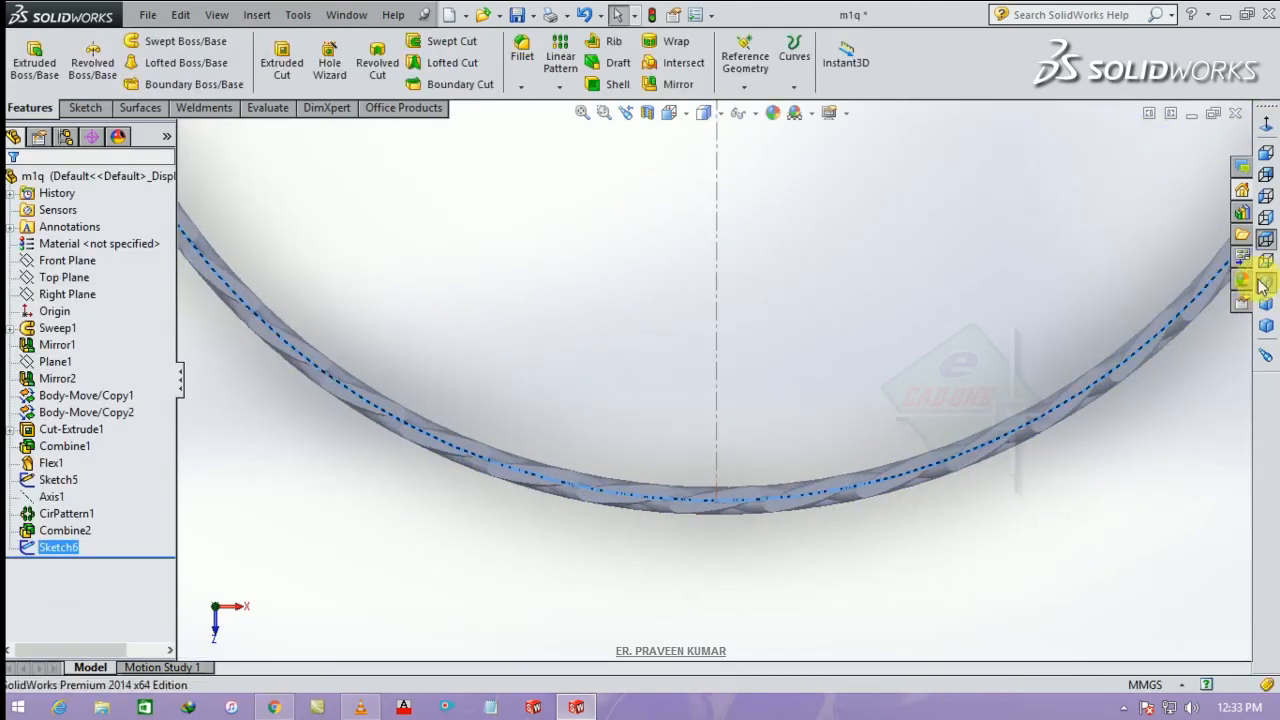
left_click(72, 294)
left_click(84, 264)
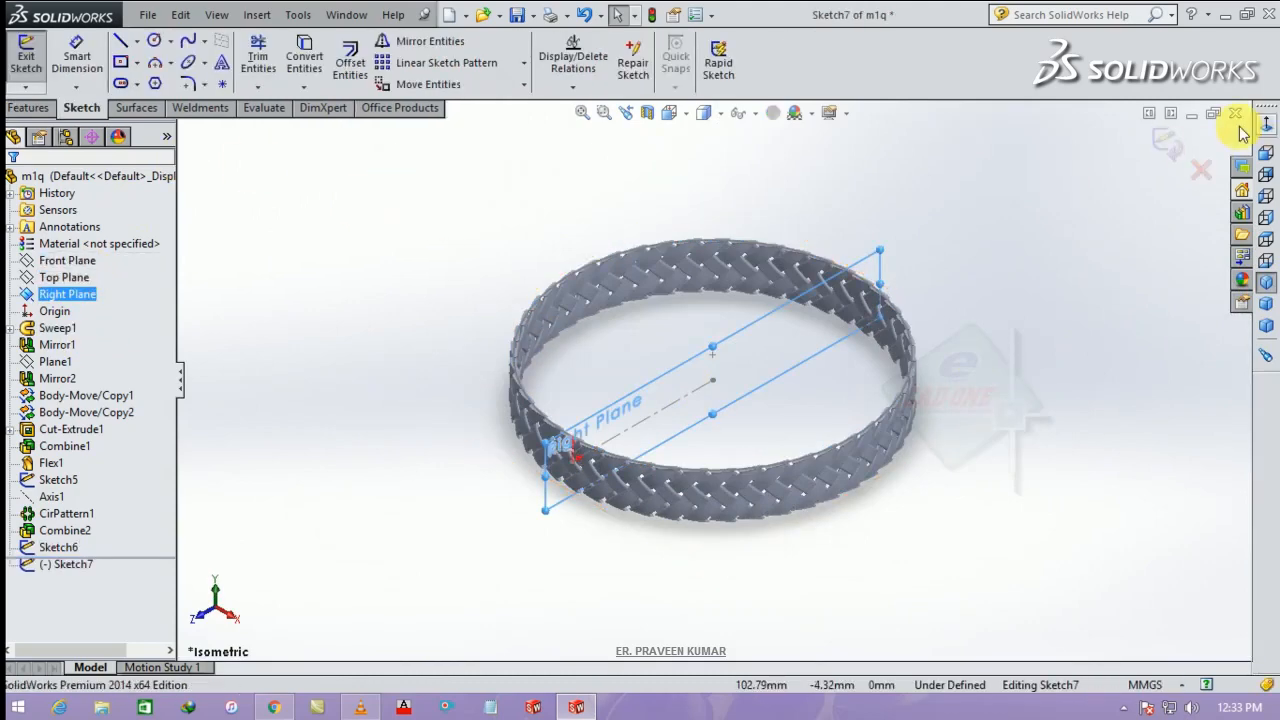
left_click(154, 40)
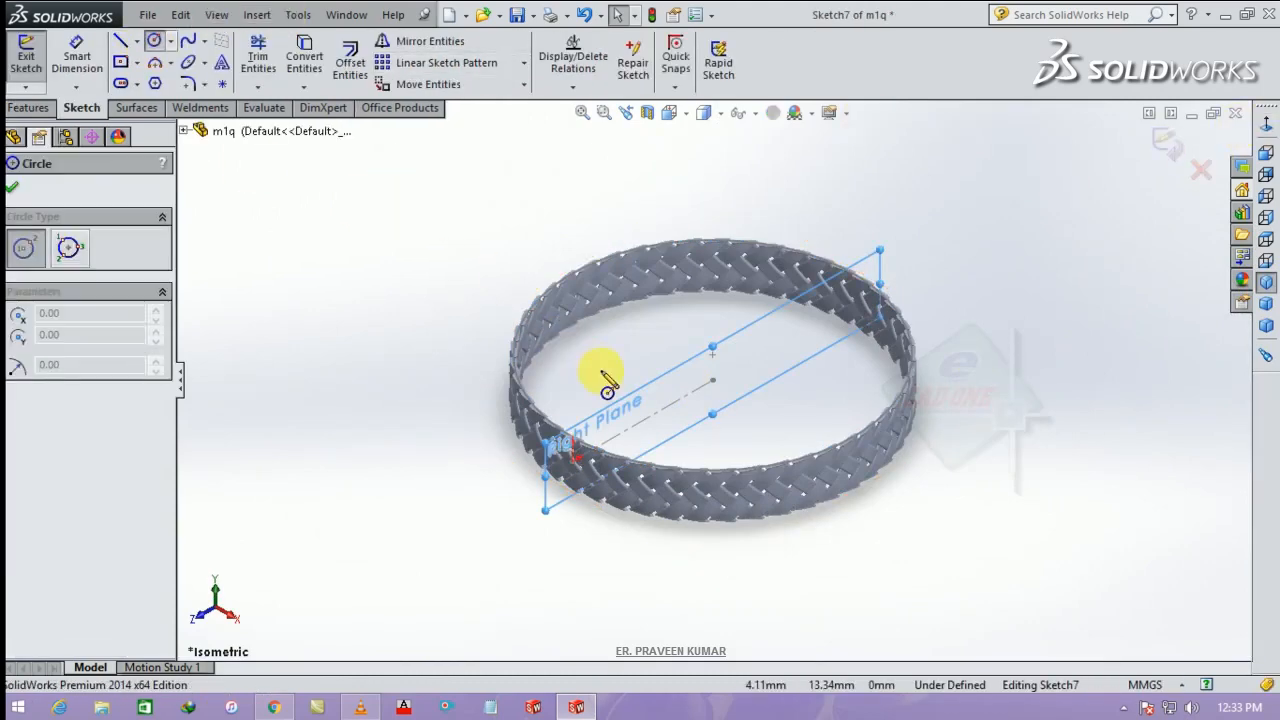
scroll(605, 385, "down", 4)
left_click(614, 393)
left_click(620, 410)
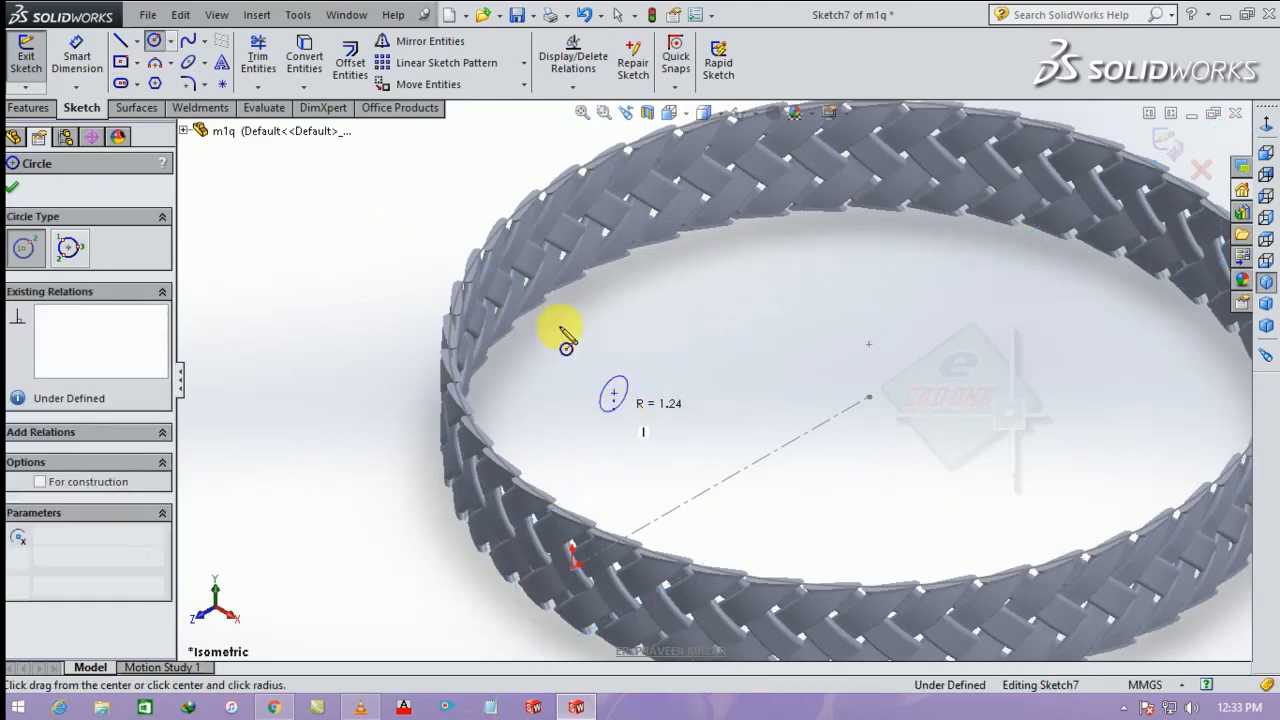
Step: Dimension the small circle's diameter to 2 mm
left_click(80, 60)
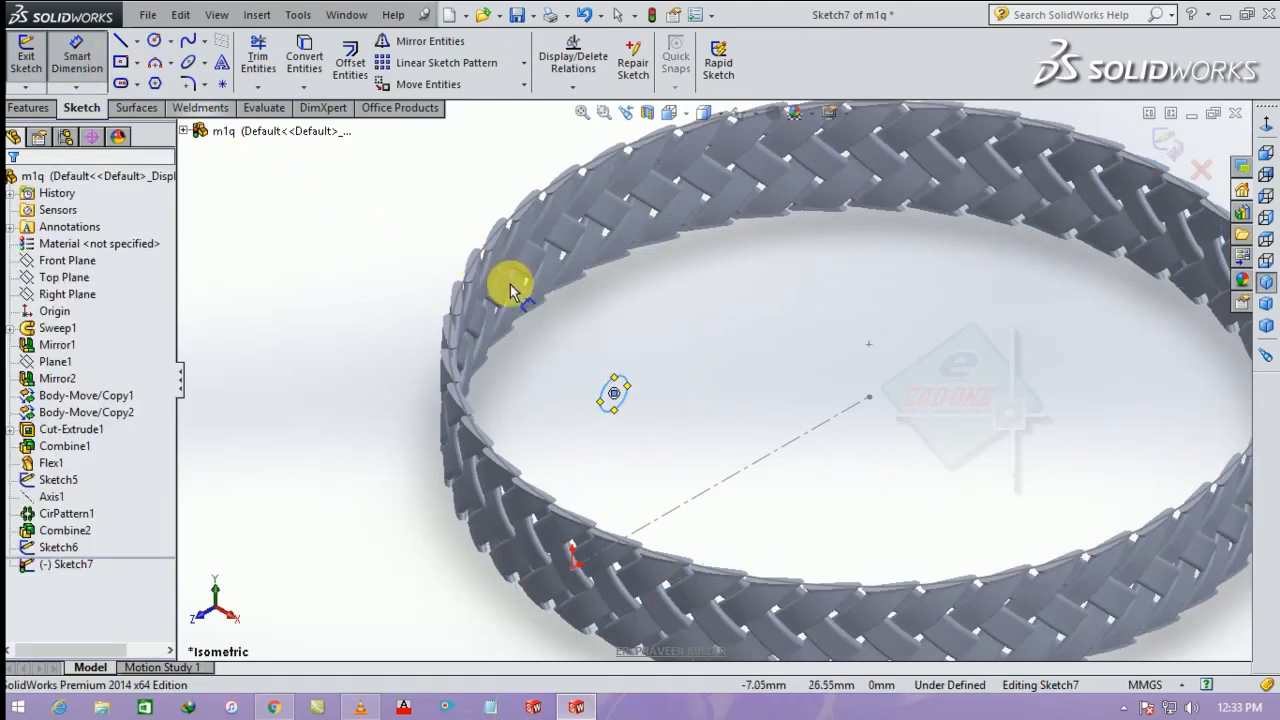
left_click(612, 388)
left_click(610, 372)
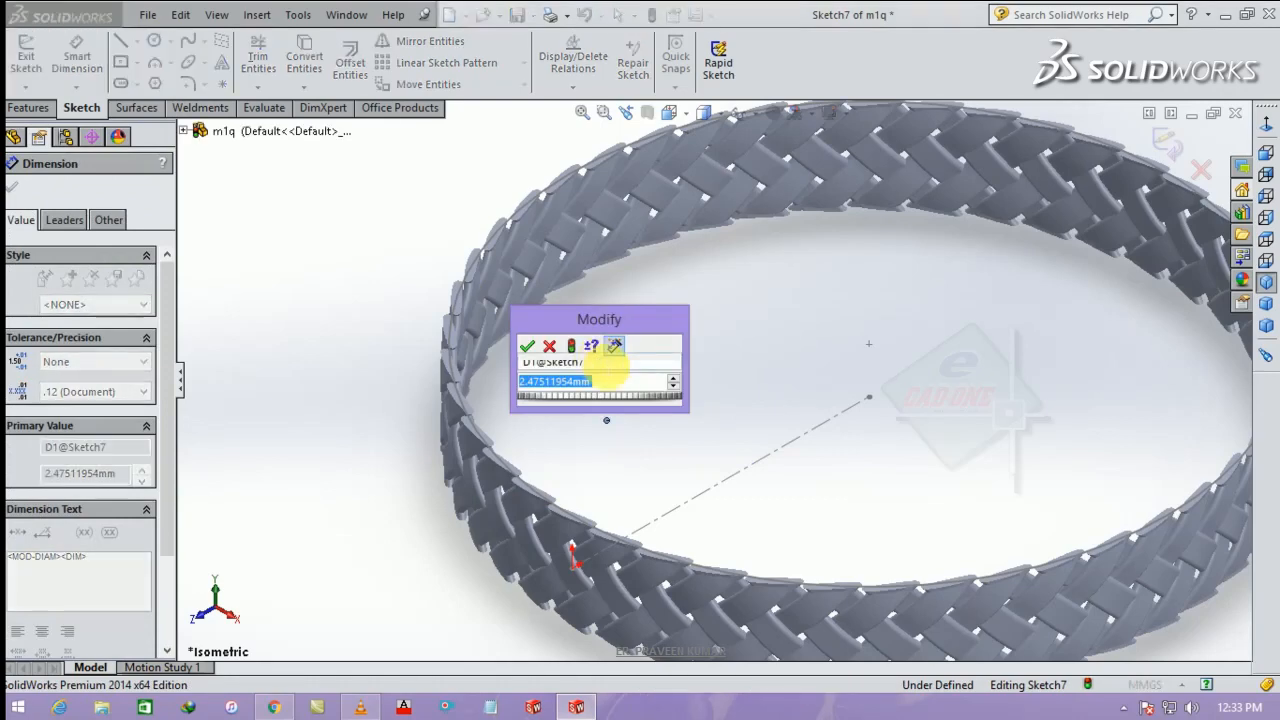
type("2")
key("Return")
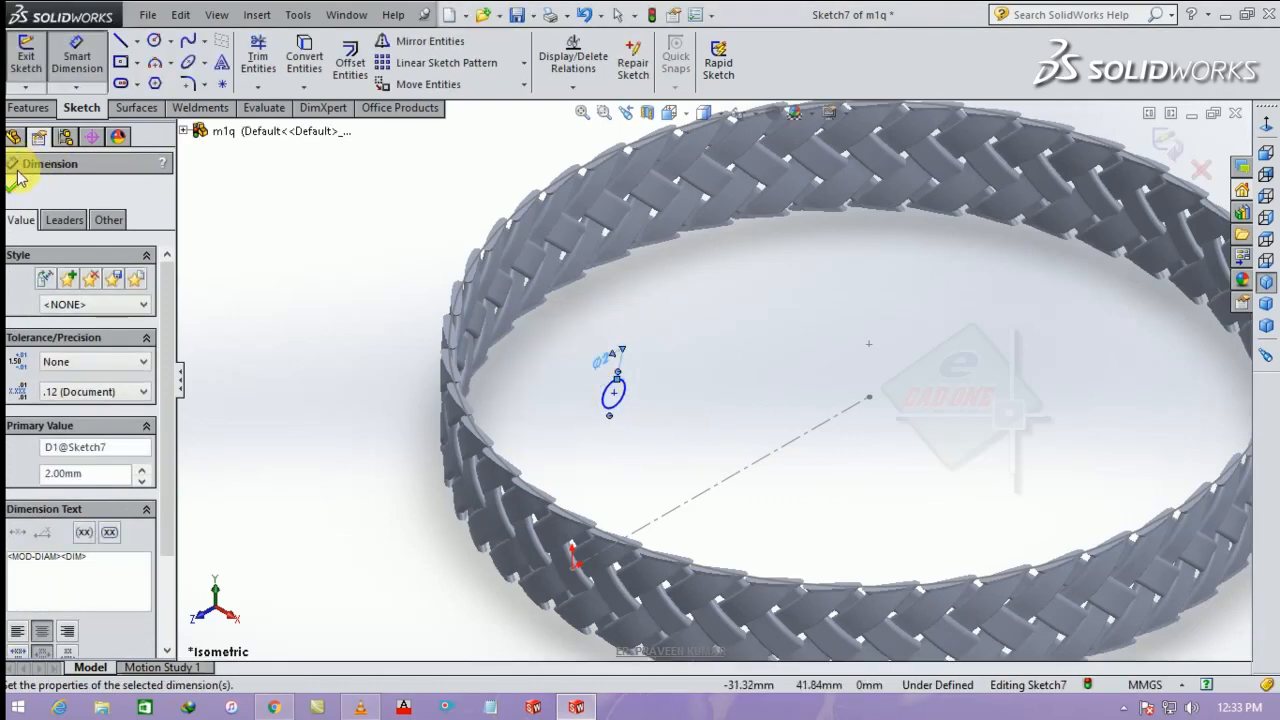
left_click(14, 170)
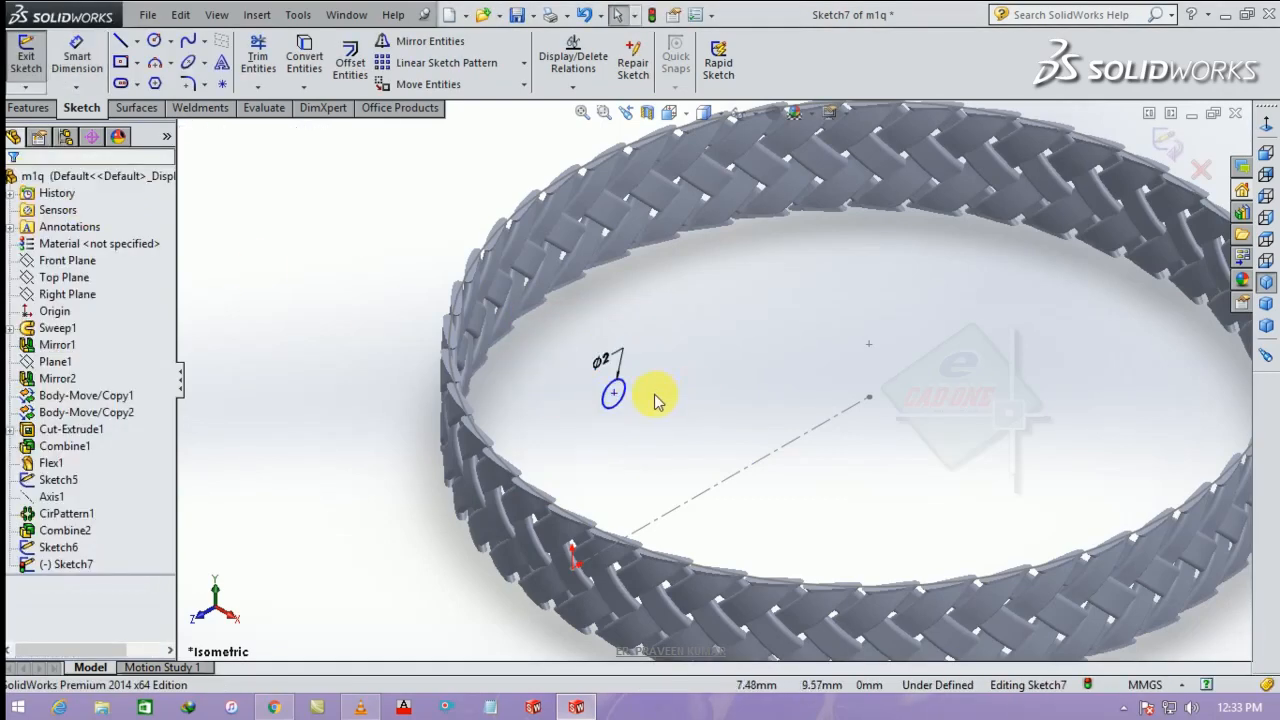
Step: Add a Pierce relation between the small circle's center point and the large circular path, and exit the sketch
scroll(615, 398, "down", 3)
left_click(633, 395)
scroll(636, 392, "up", 2)
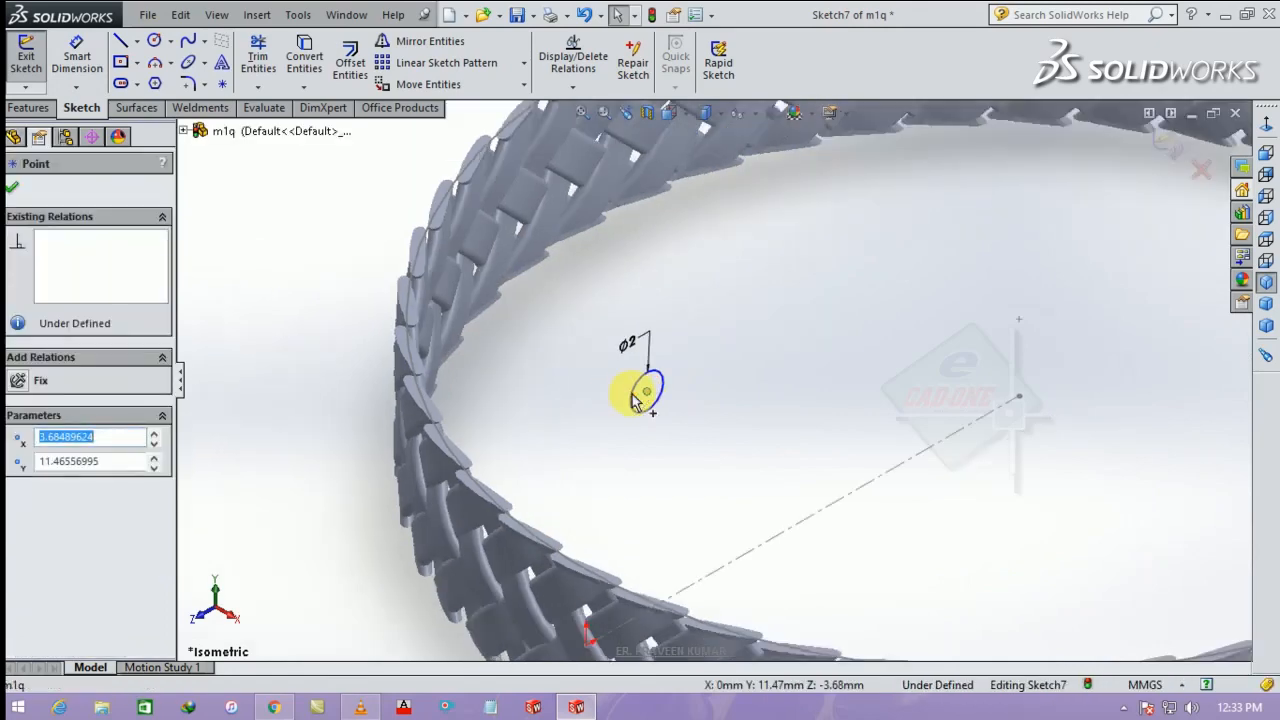
scroll(675, 643, "down", 2)
scroll(660, 520, "down", 2)
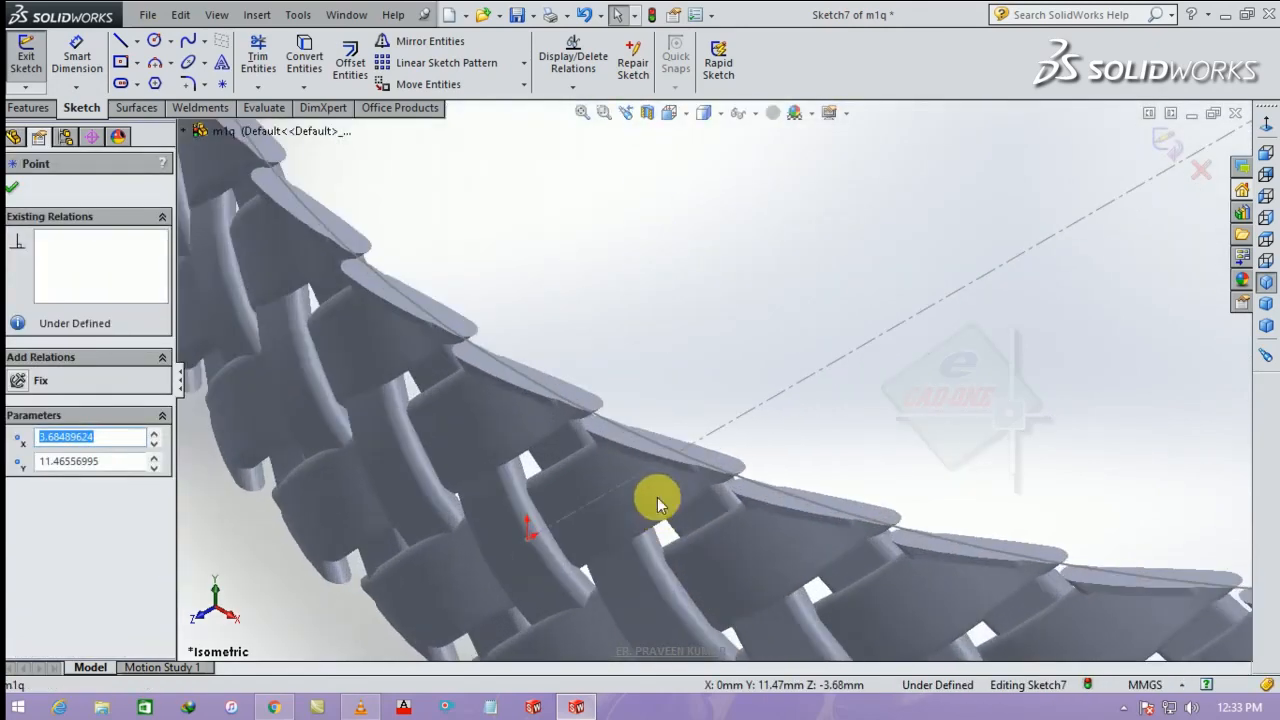
left_click(645, 443, "ctrl")
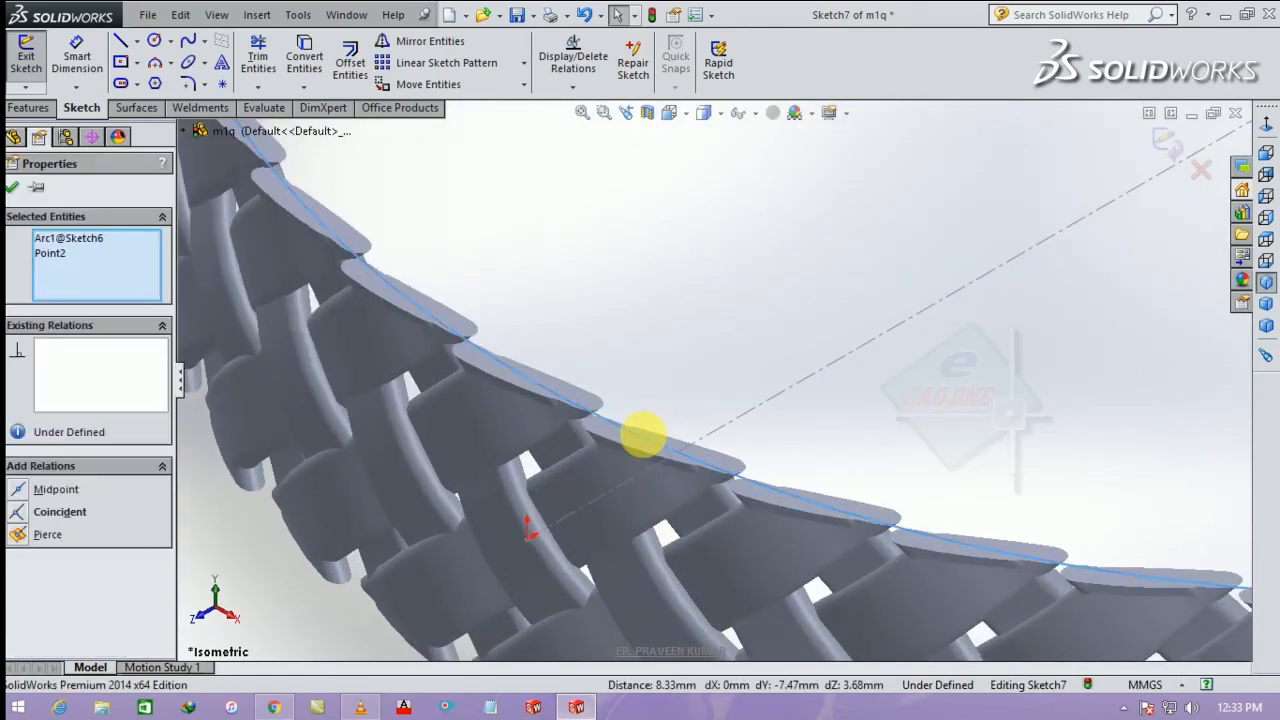
left_click(735, 363)
scroll(716, 358, "up", 1)
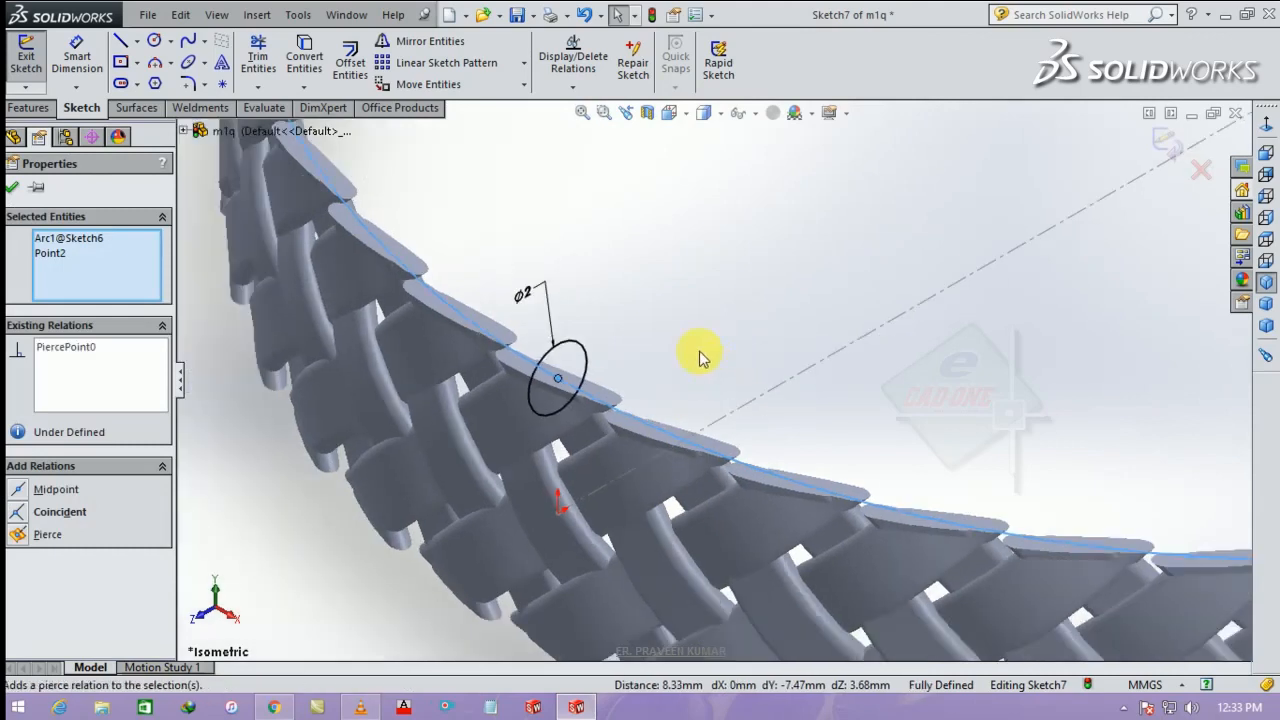
left_click(698, 343)
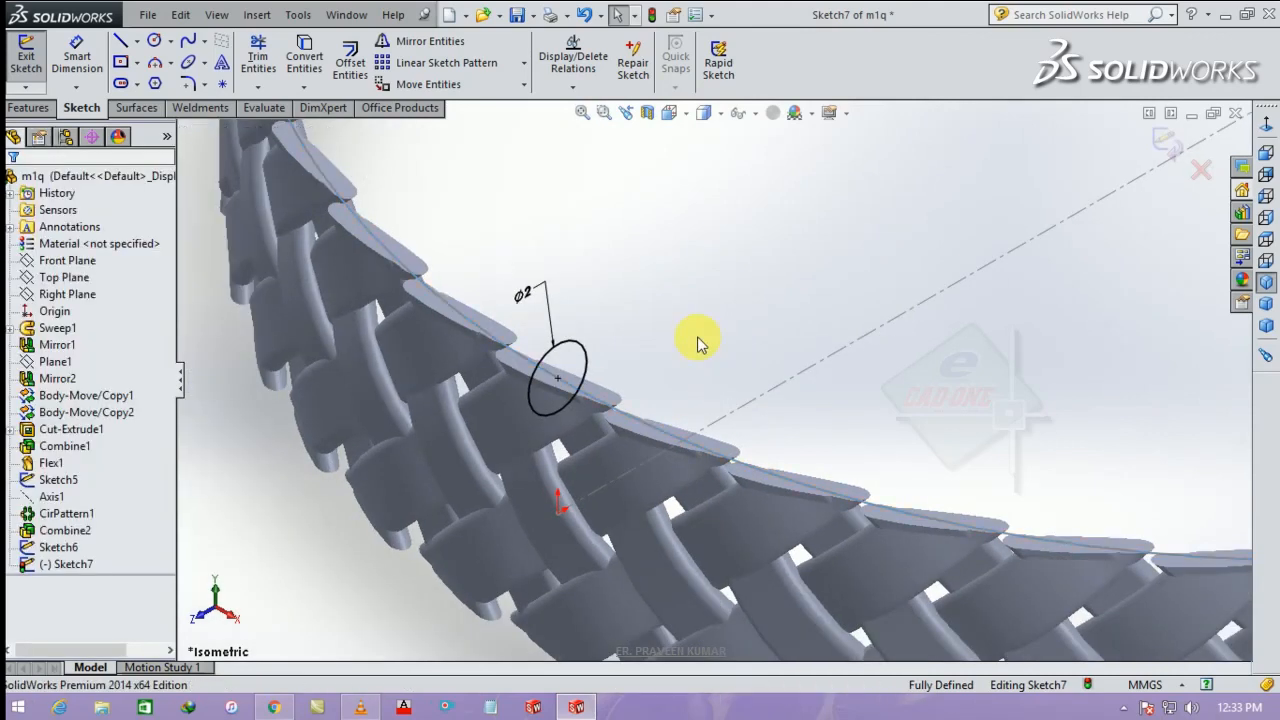
left_click(1165, 140)
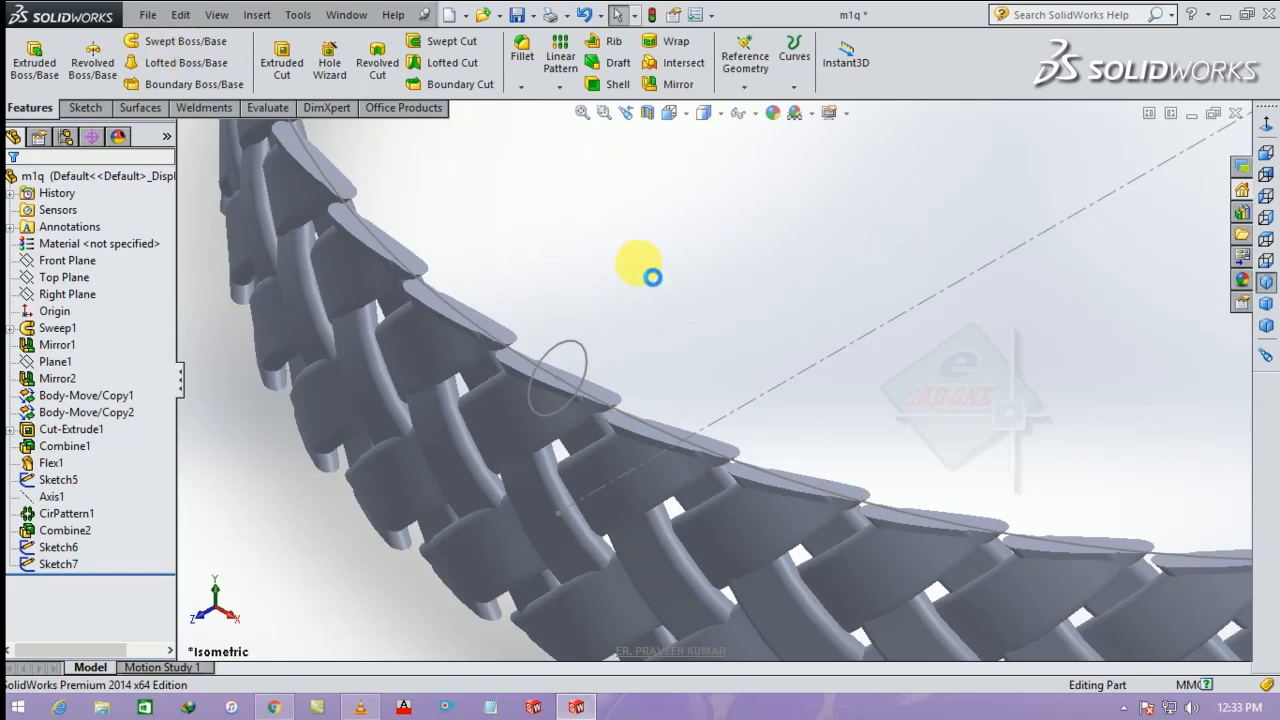
Step: Sweep the 2 mm circle along the large circular path to form a round rim on the ring's upper edge
left_click(180, 41)
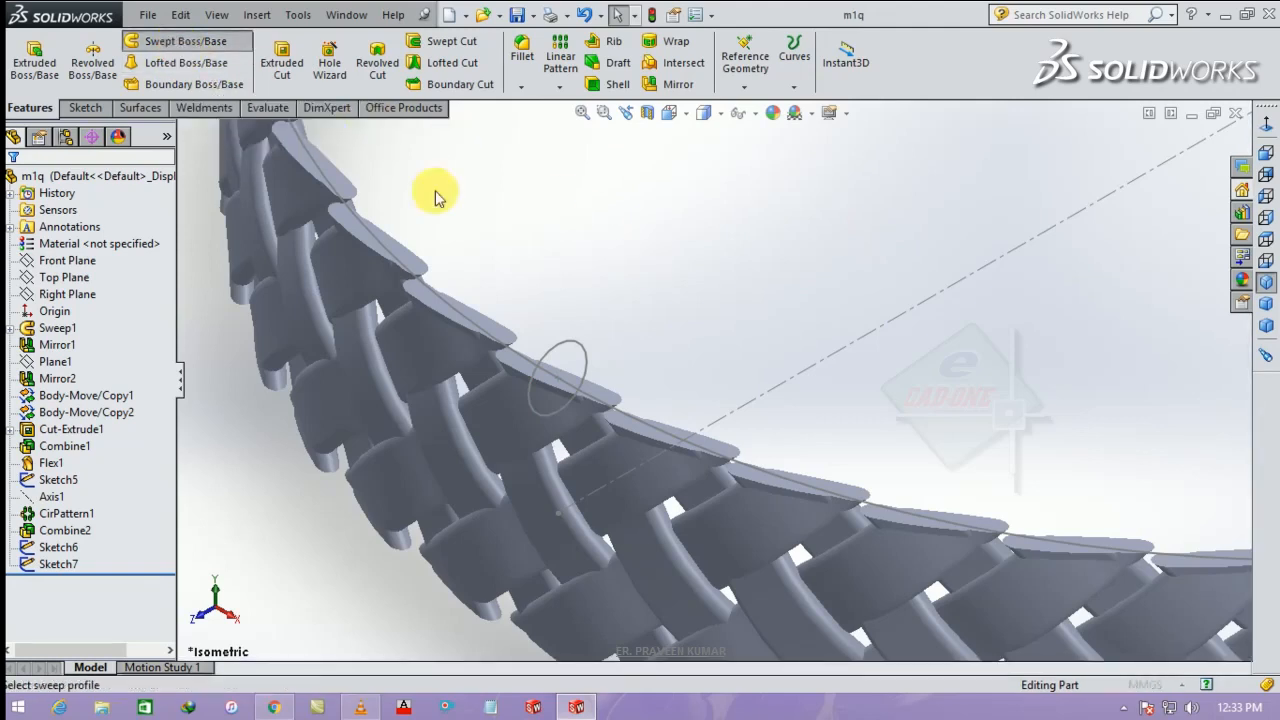
left_click(557, 348)
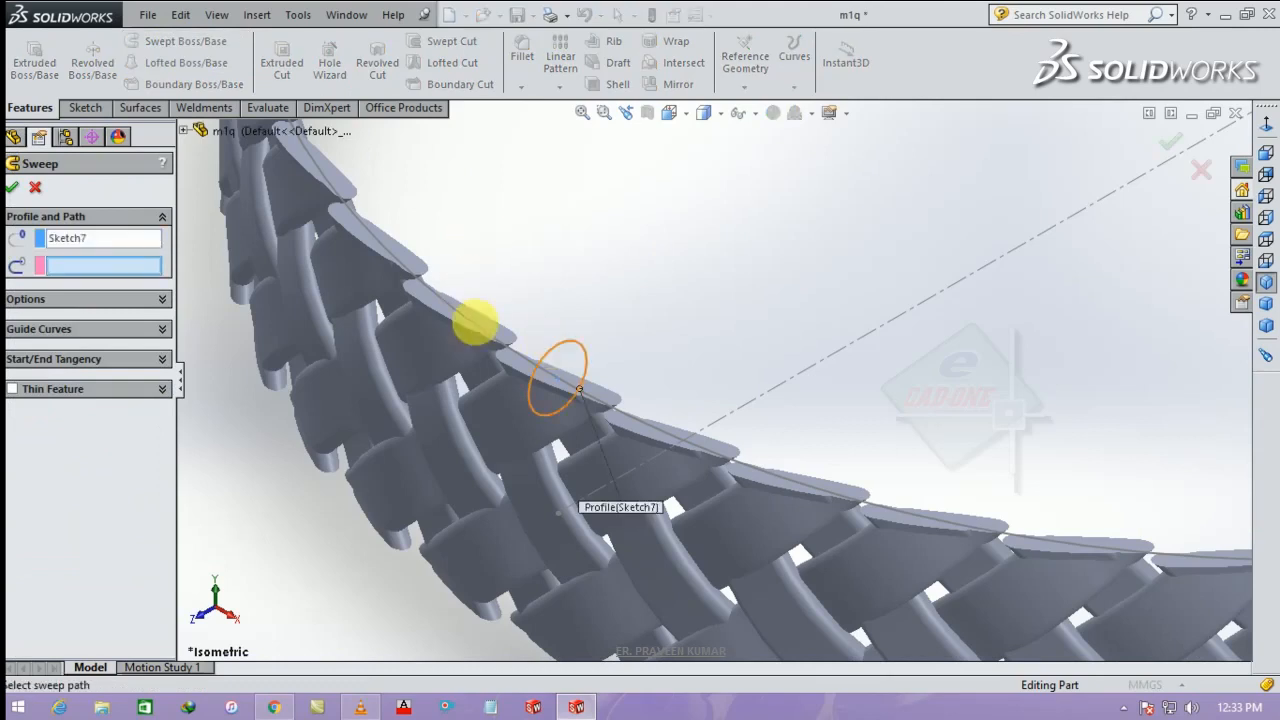
left_click(446, 300)
left_click(90, 304)
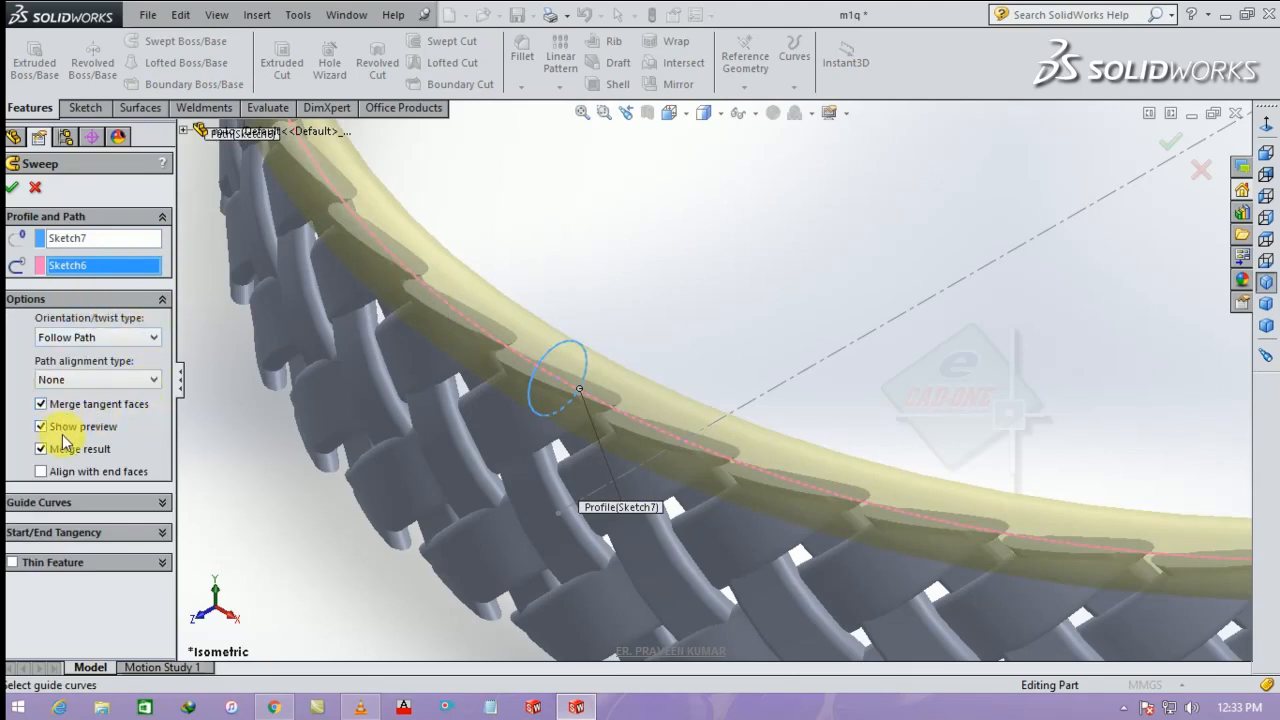
left_click(14, 187)
scroll(502, 415, "up", 5)
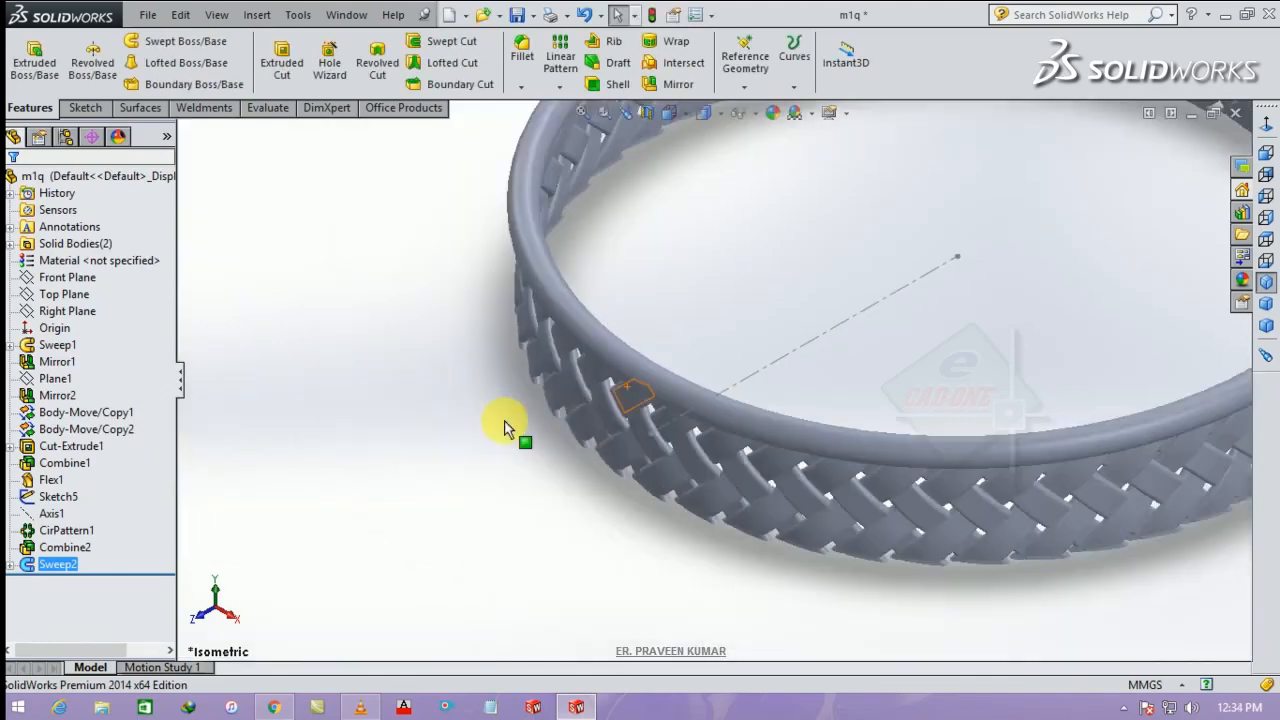
scroll(530, 430, "up", 3)
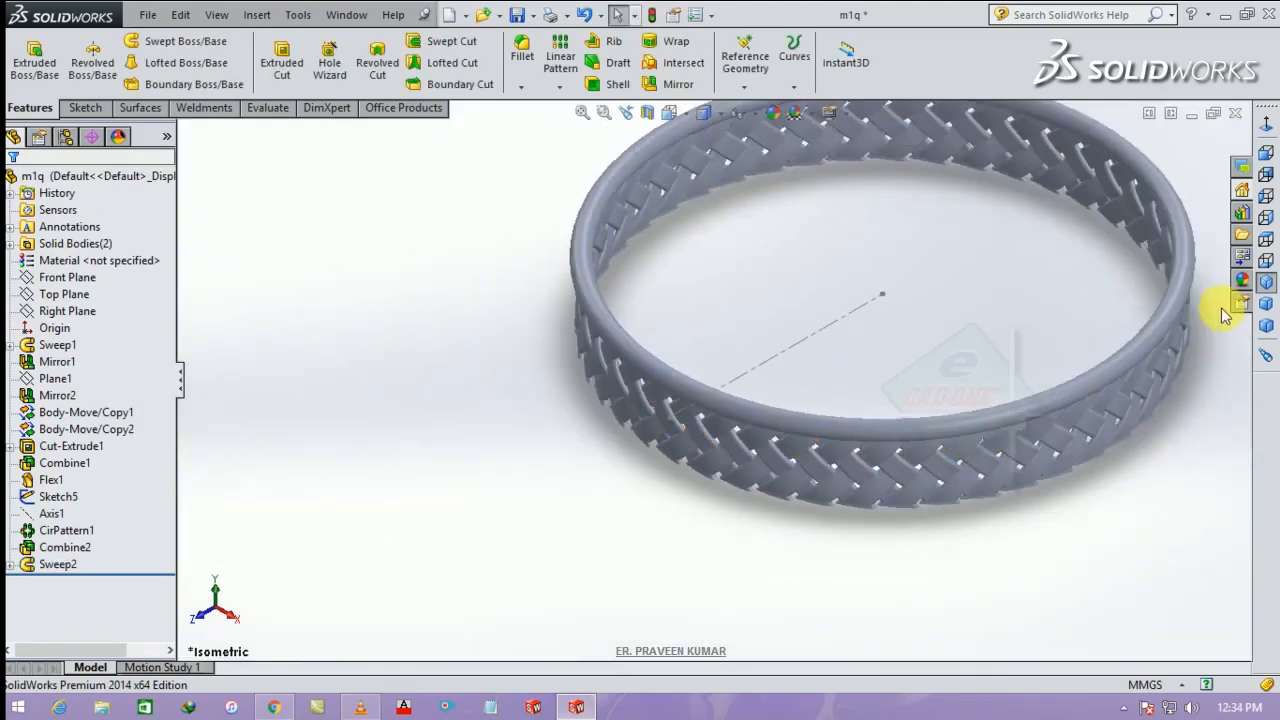
Step: Create a reference plane offset 0 mm from the Top Plane
left_click(744, 87)
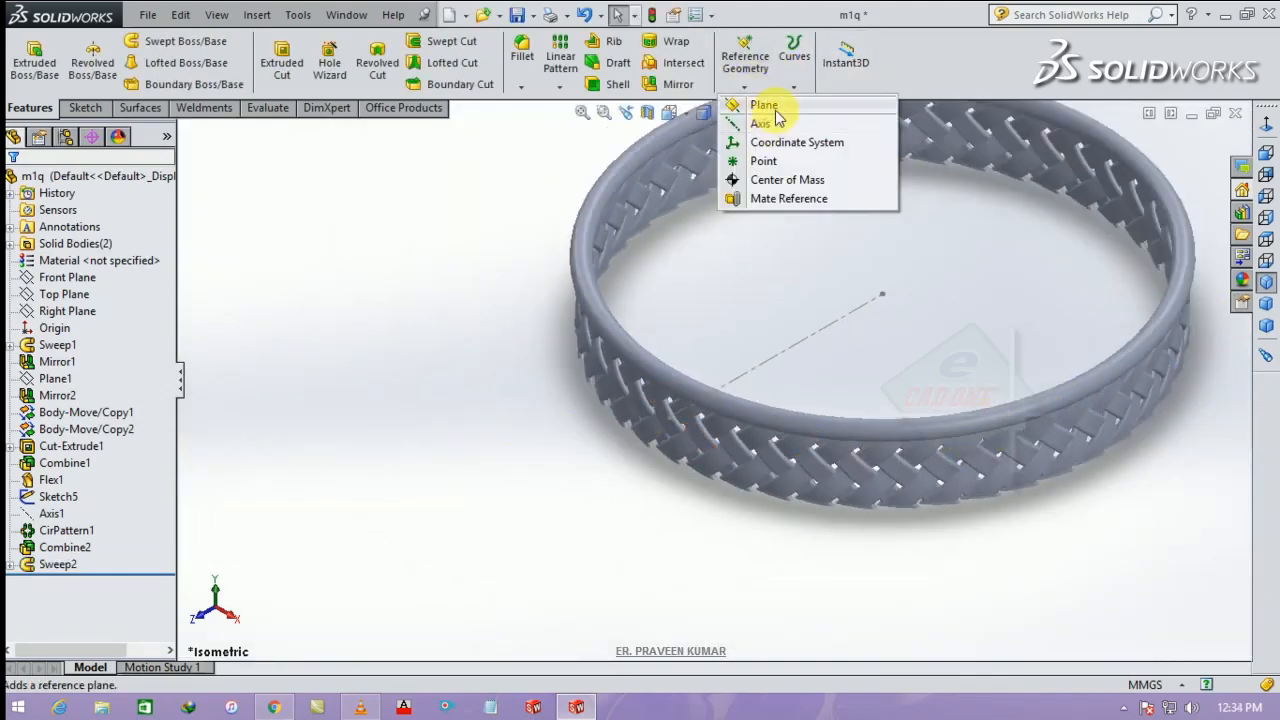
left_click(768, 106)
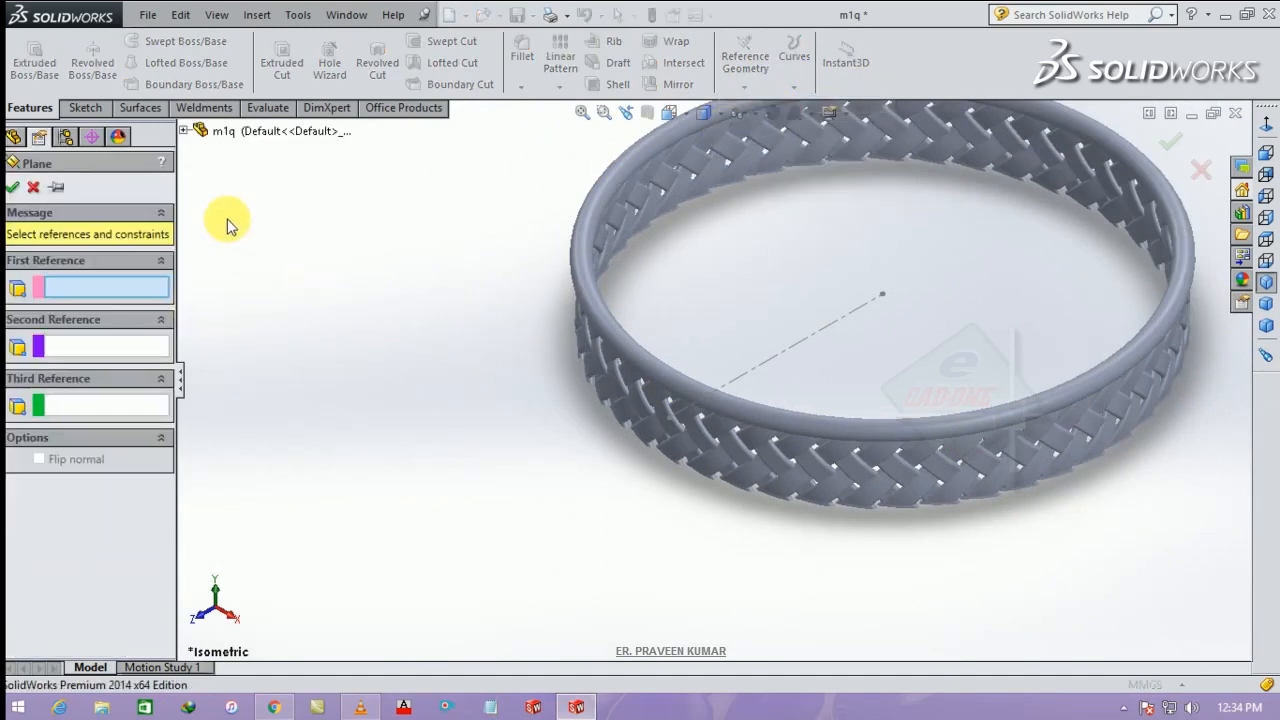
left_click(185, 132)
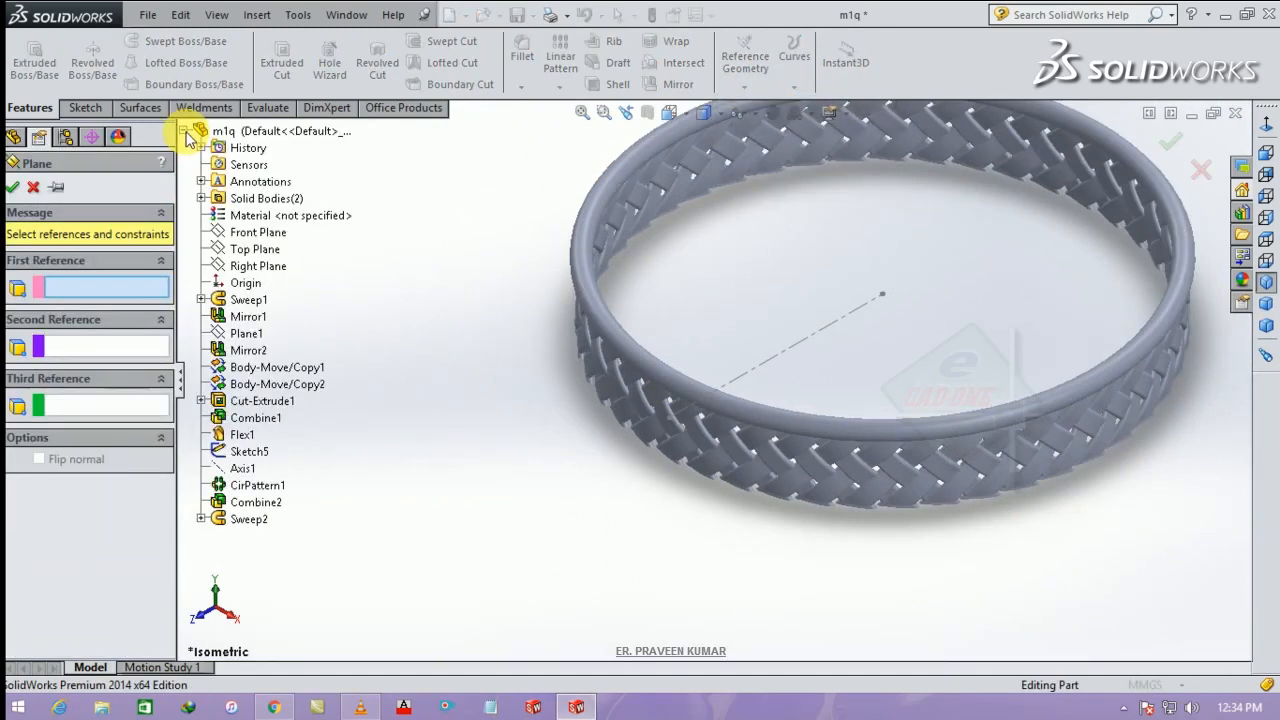
left_click(263, 250)
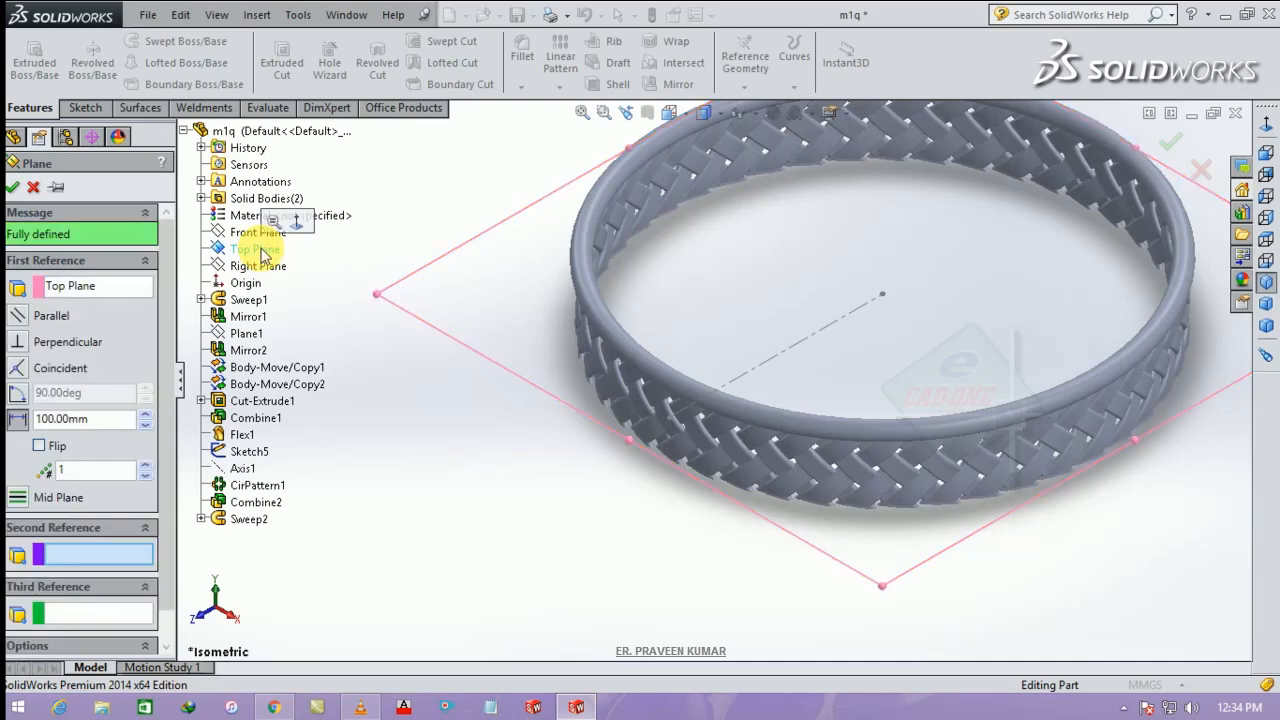
double_click(80, 418)
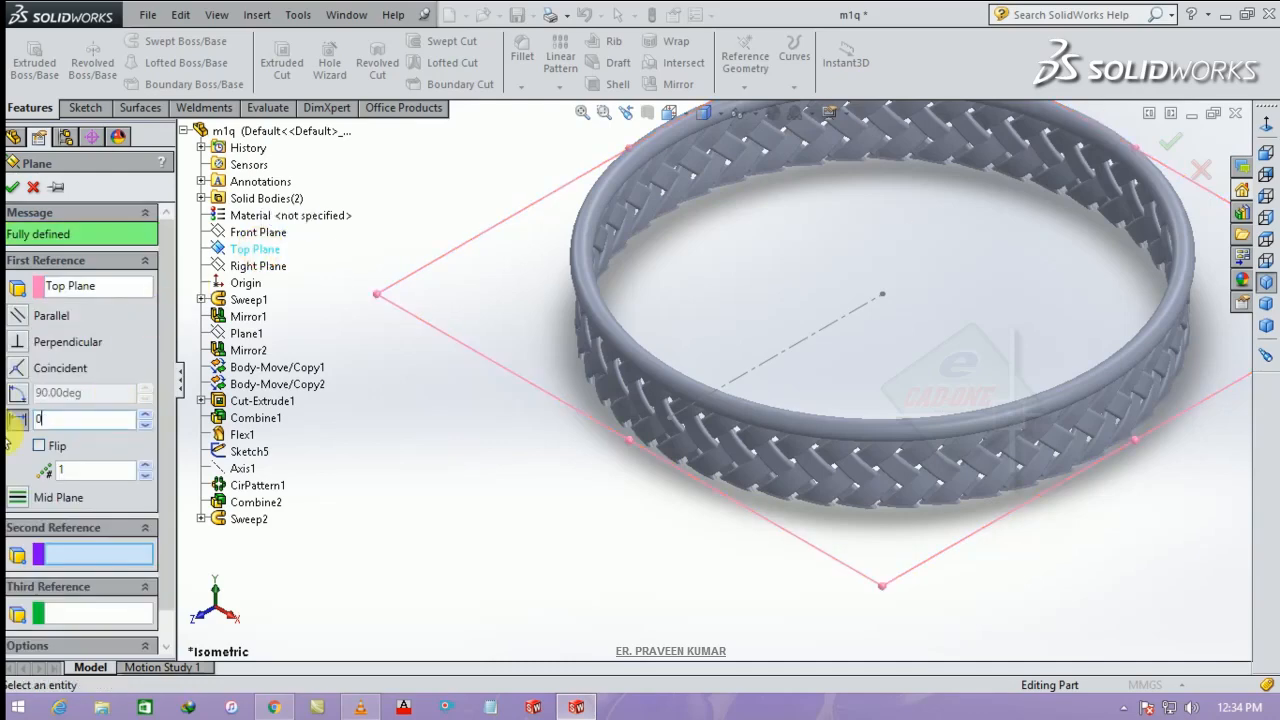
type("0")
key("Return")
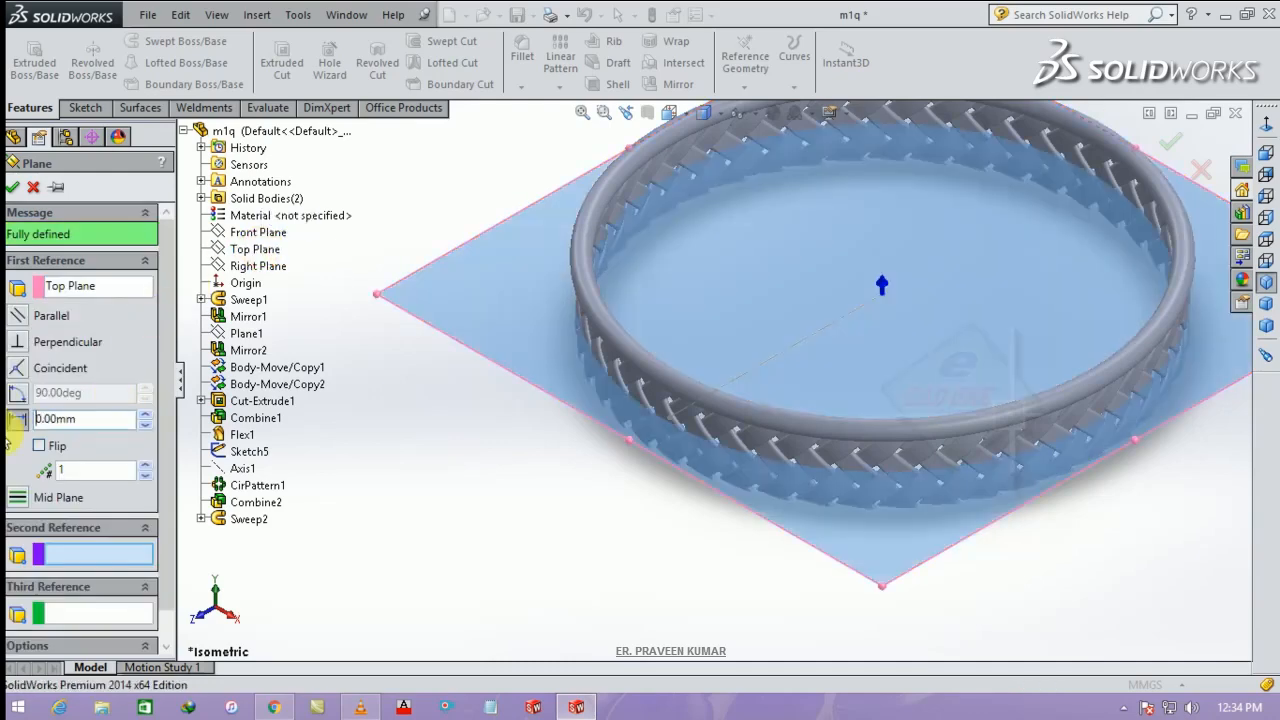
left_click(12, 189)
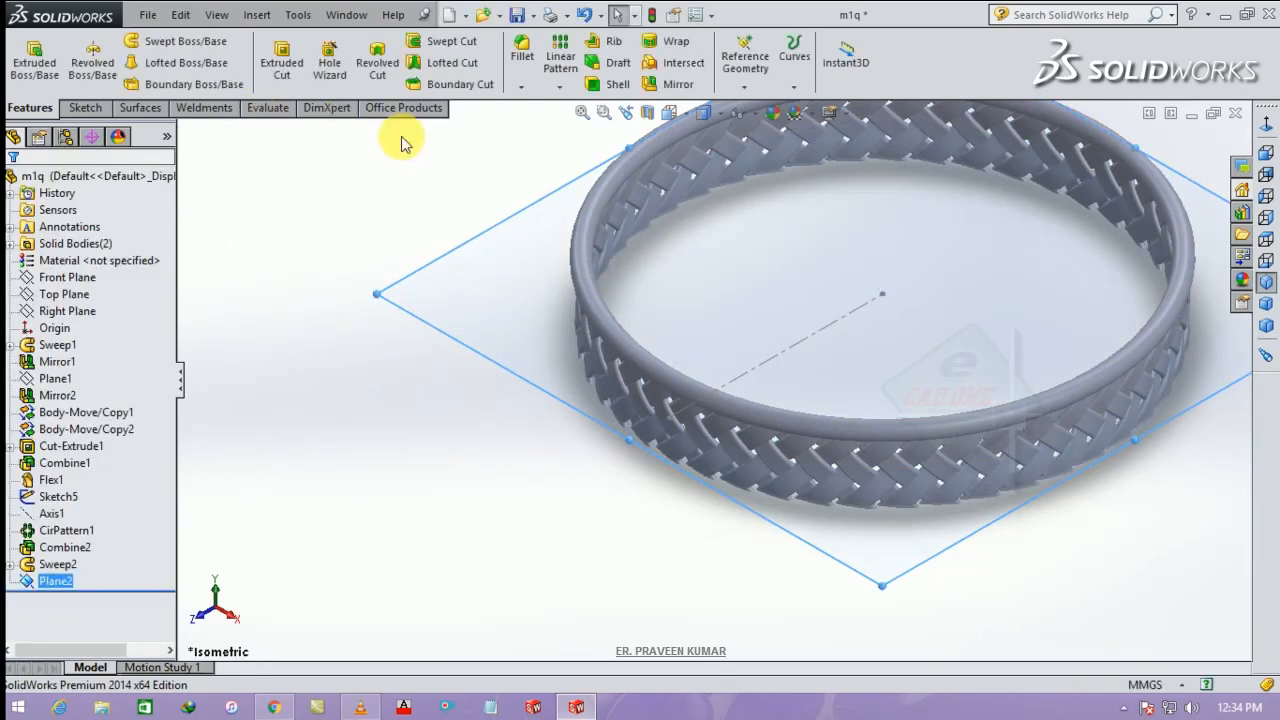
Step: Mirror the upper rim body about the new reference plane to form the ring's lower rim
left_click(672, 84)
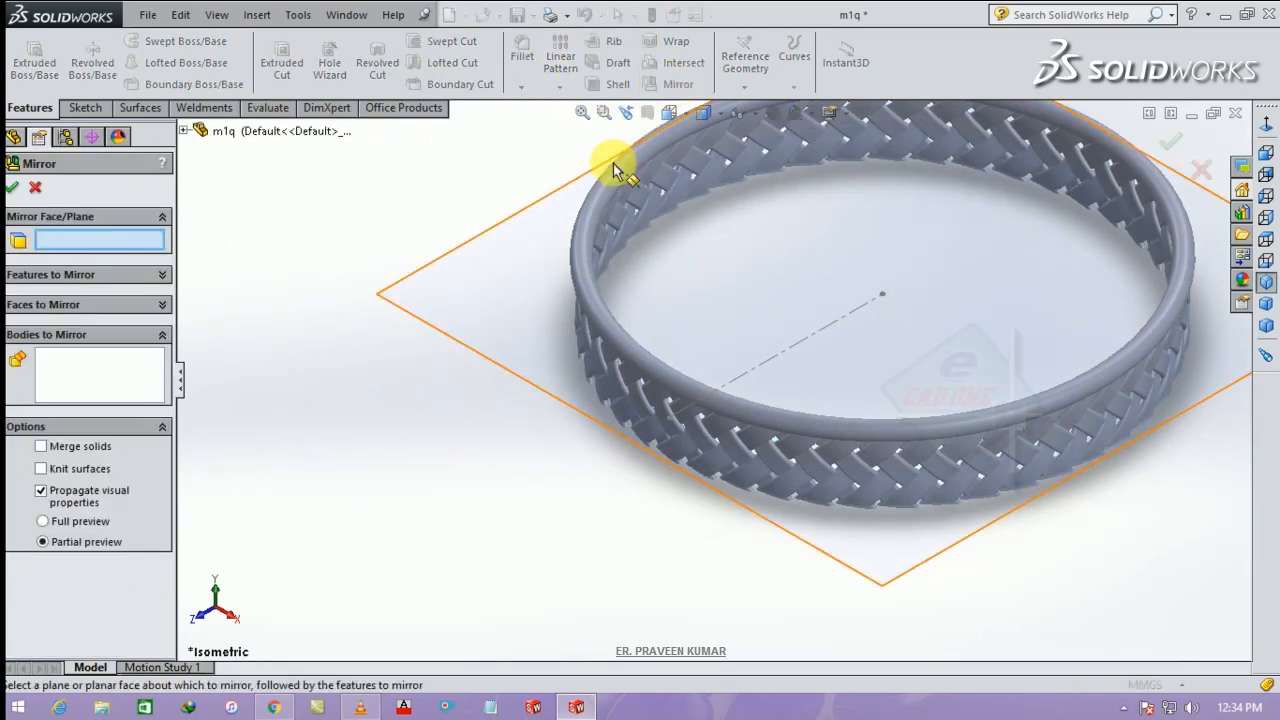
left_click(425, 298)
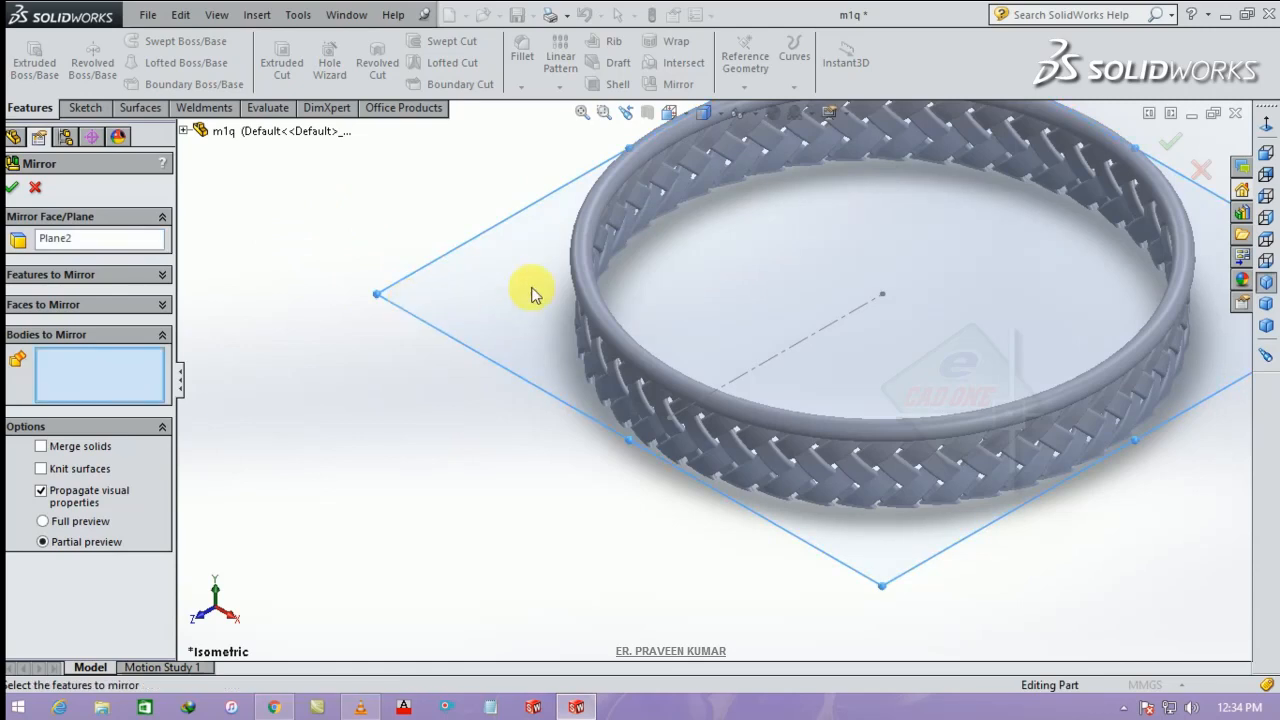
left_click(588, 266)
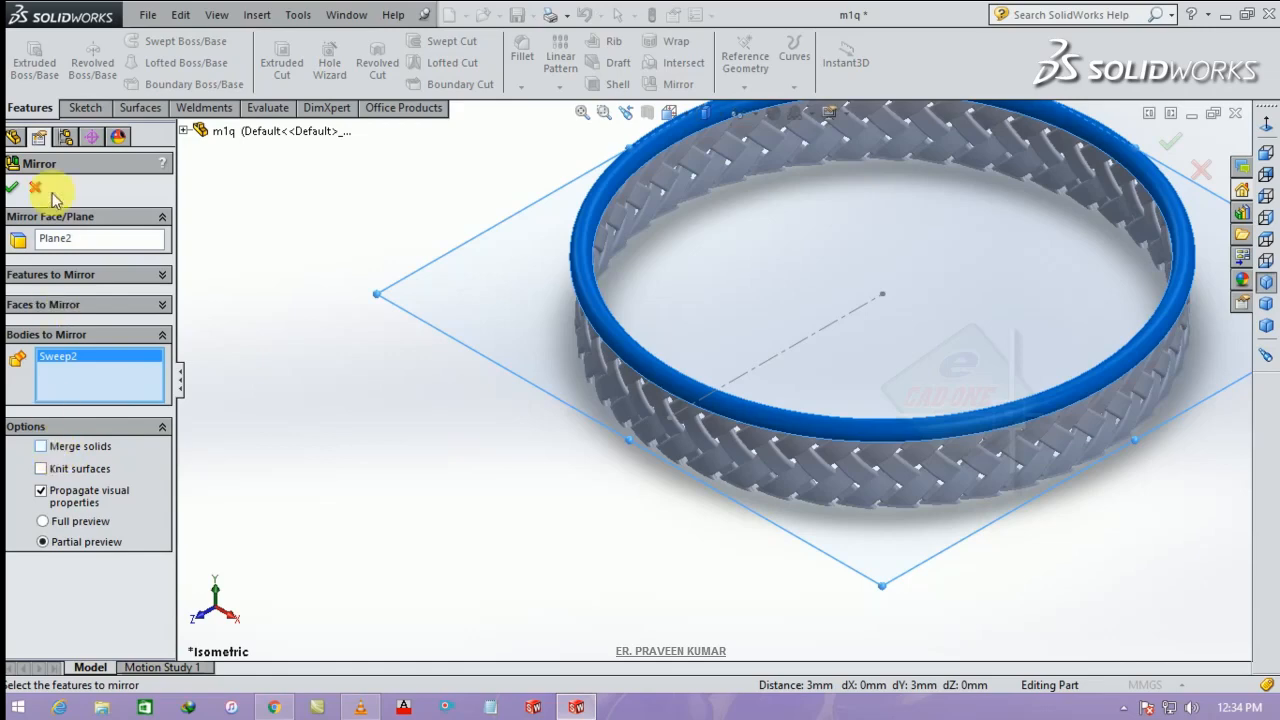
left_click(12, 187)
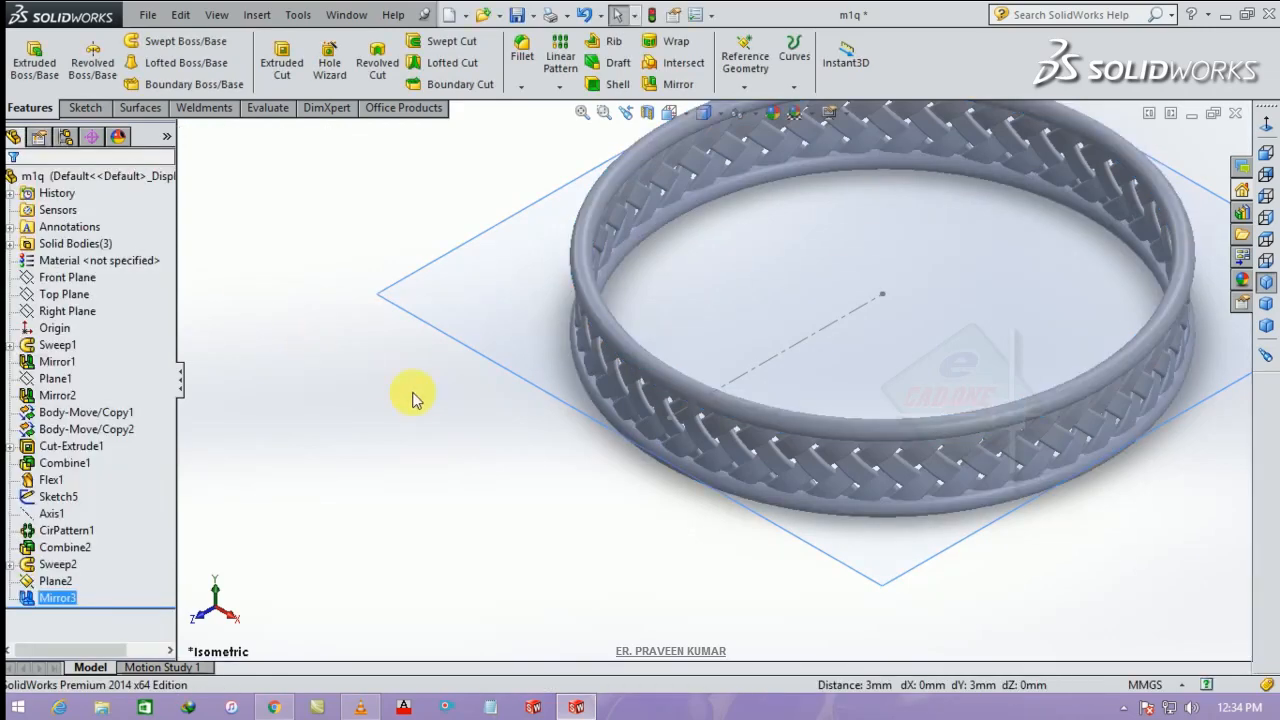
Step: Hide the mirror reference plane and return the ring to the isometric view
middle_click_drag(480, 435, 708, 343)
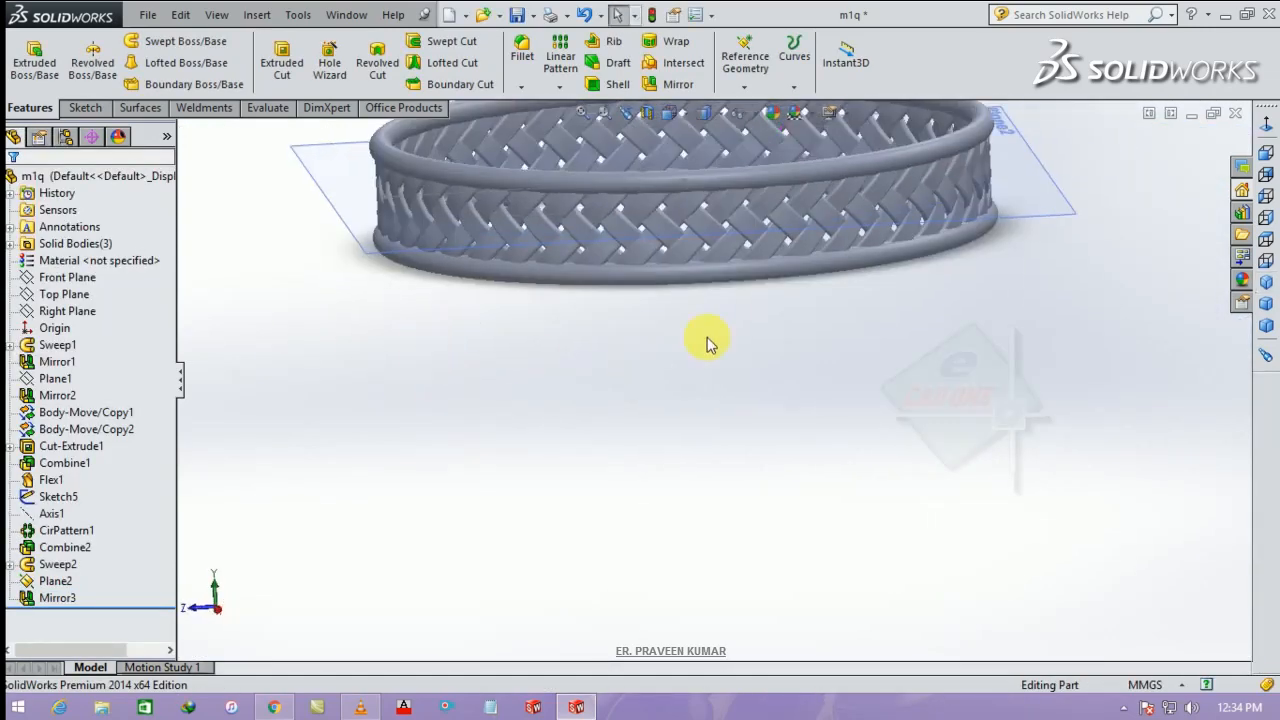
left_click(1088, 204)
left_click(1109, 141)
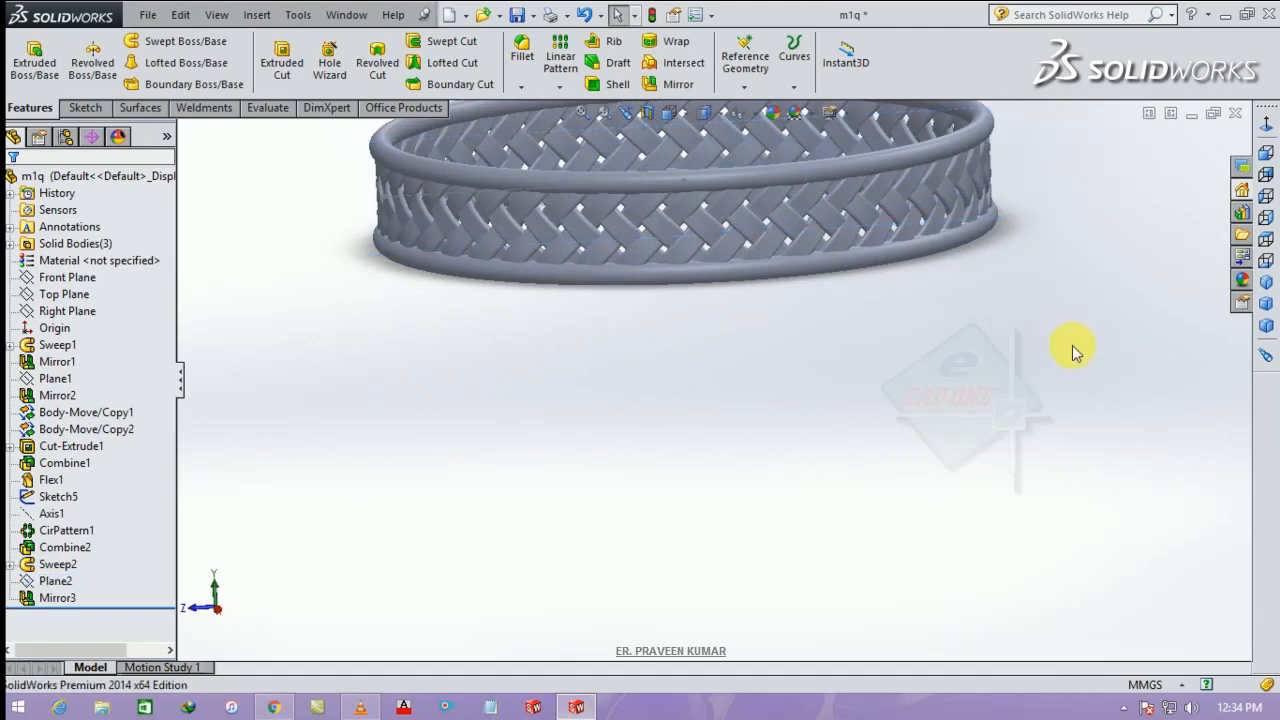
left_click(1268, 284)
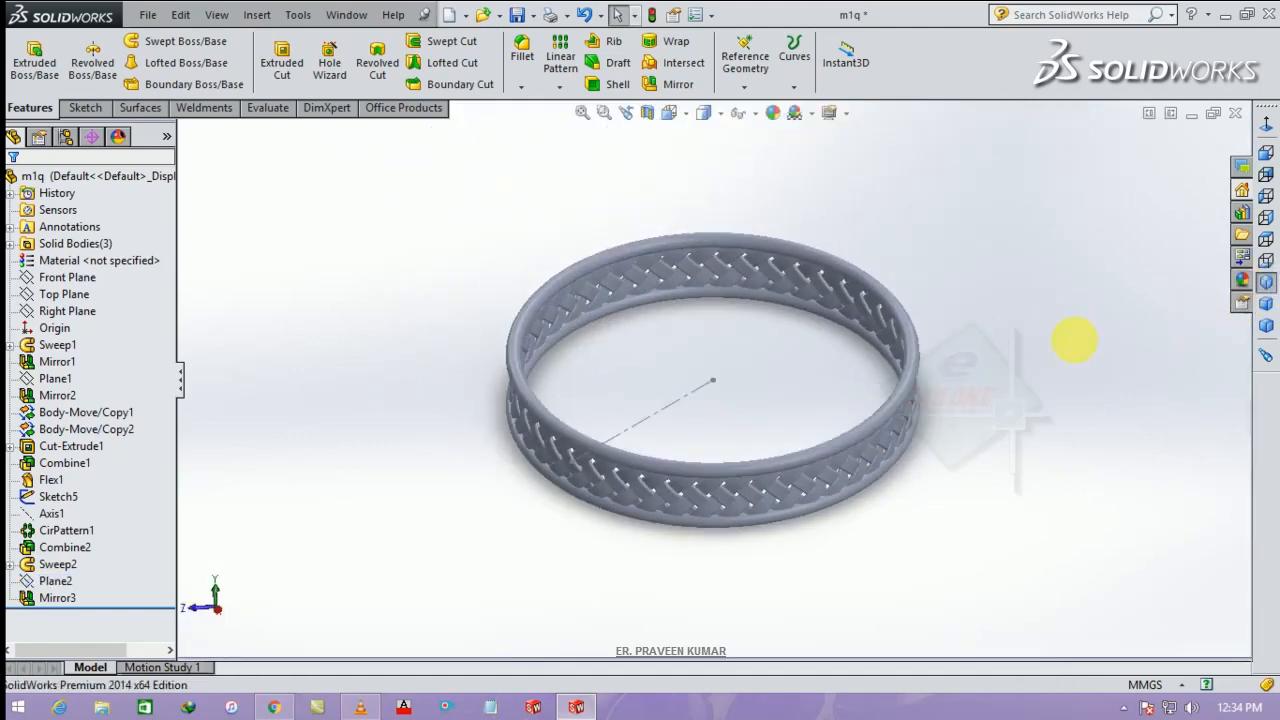
Step: Apply the Backdrop - Lightbox Studio scene and hide the axis line inside the ring
left_click(810, 115)
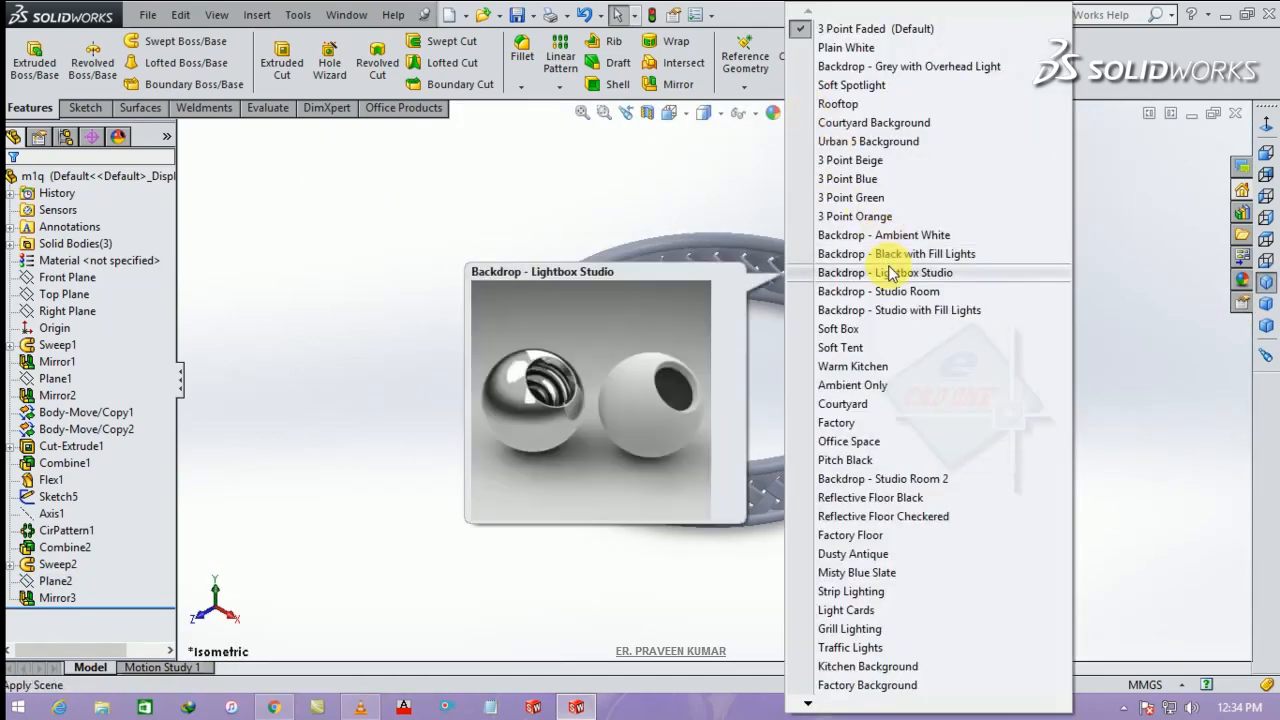
left_click(891, 271)
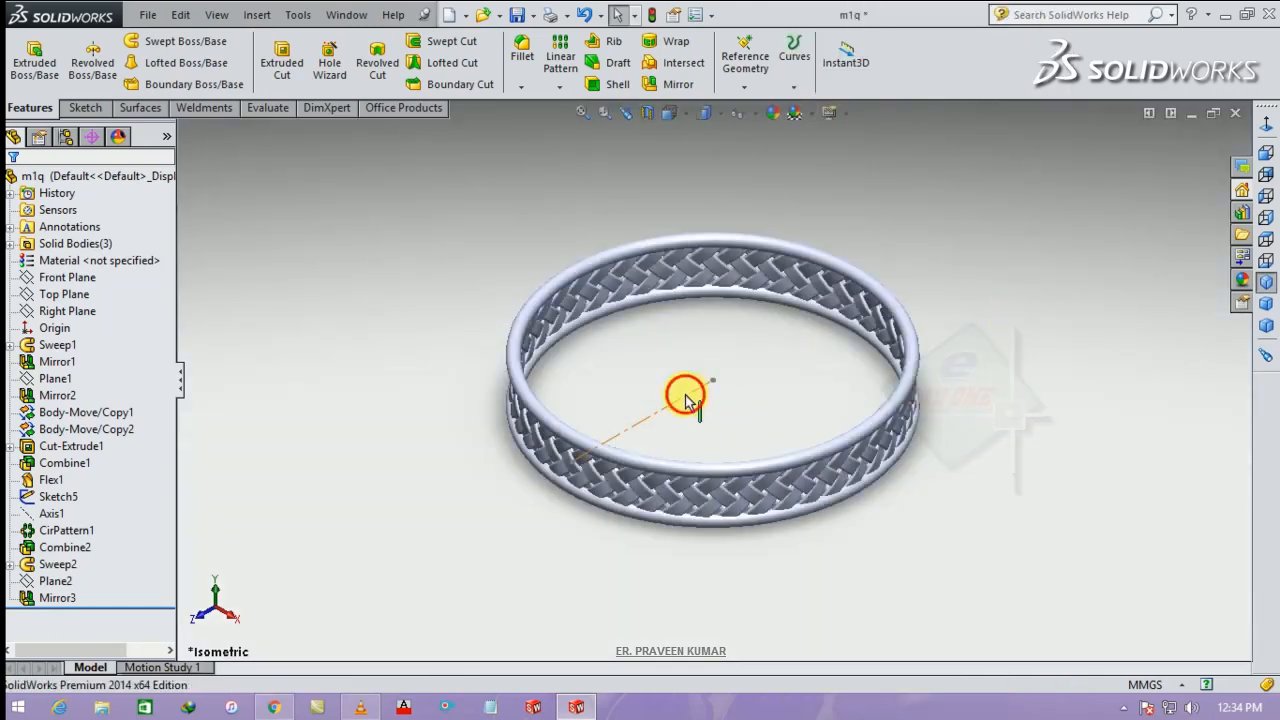
left_click(686, 400)
left_click(757, 337)
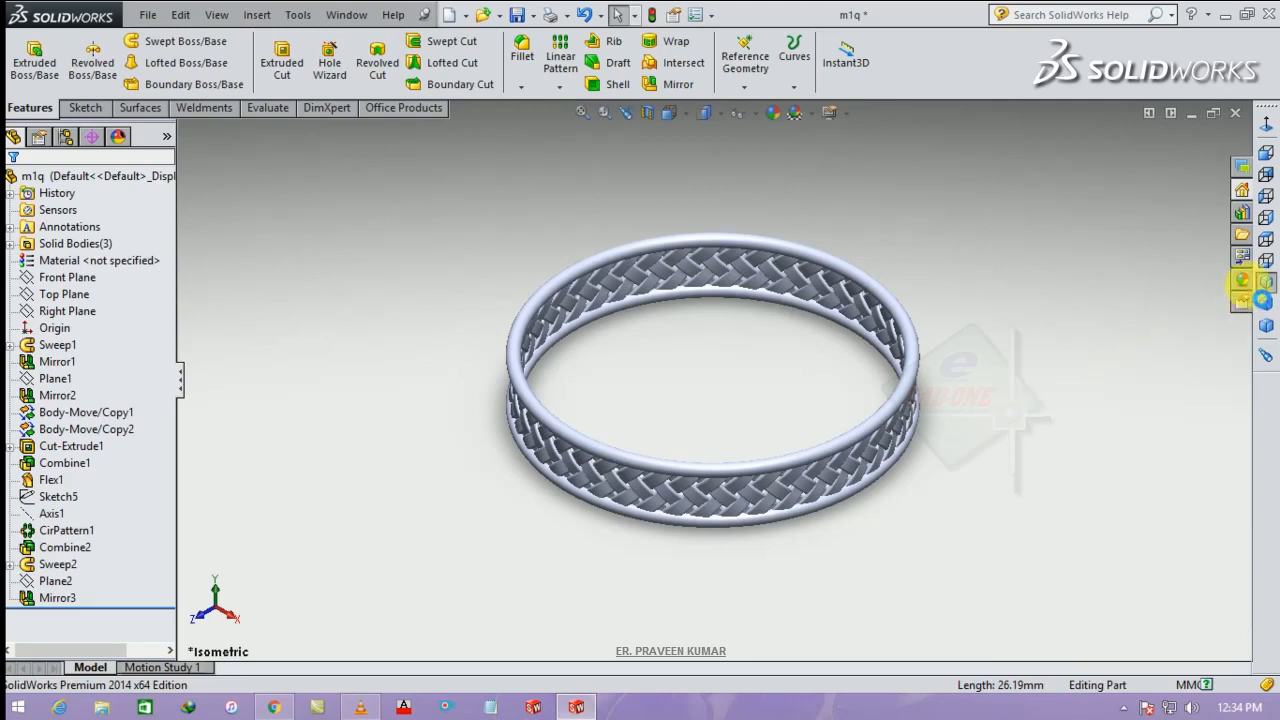
Step: Apply the polished gold appearance from the metal appearances to the whole part
left_click(1243, 283)
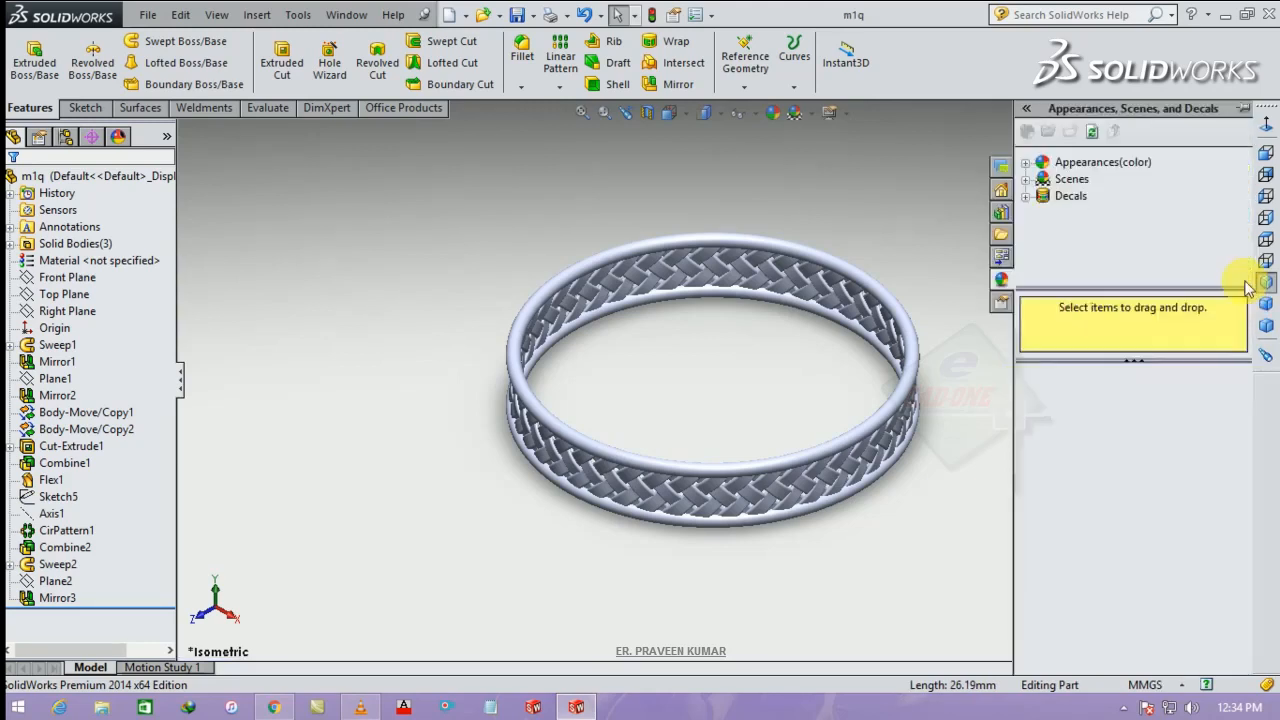
left_click(1026, 164)
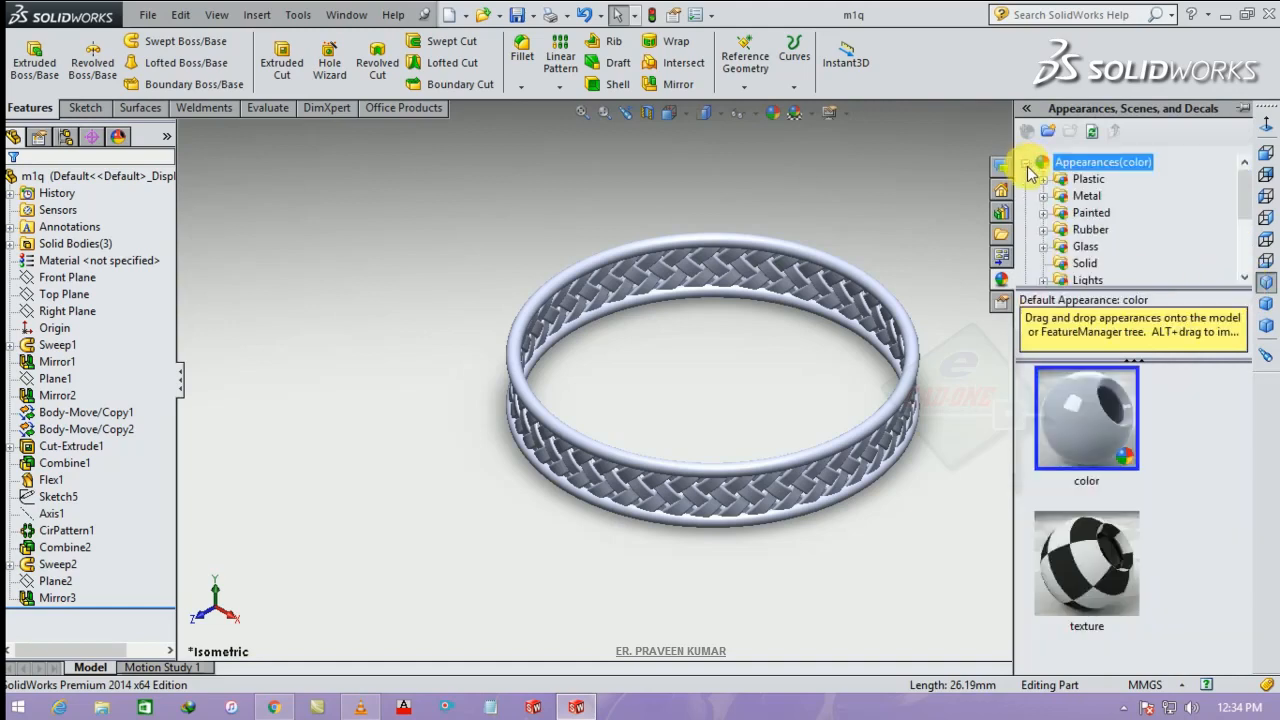
left_click(1087, 196)
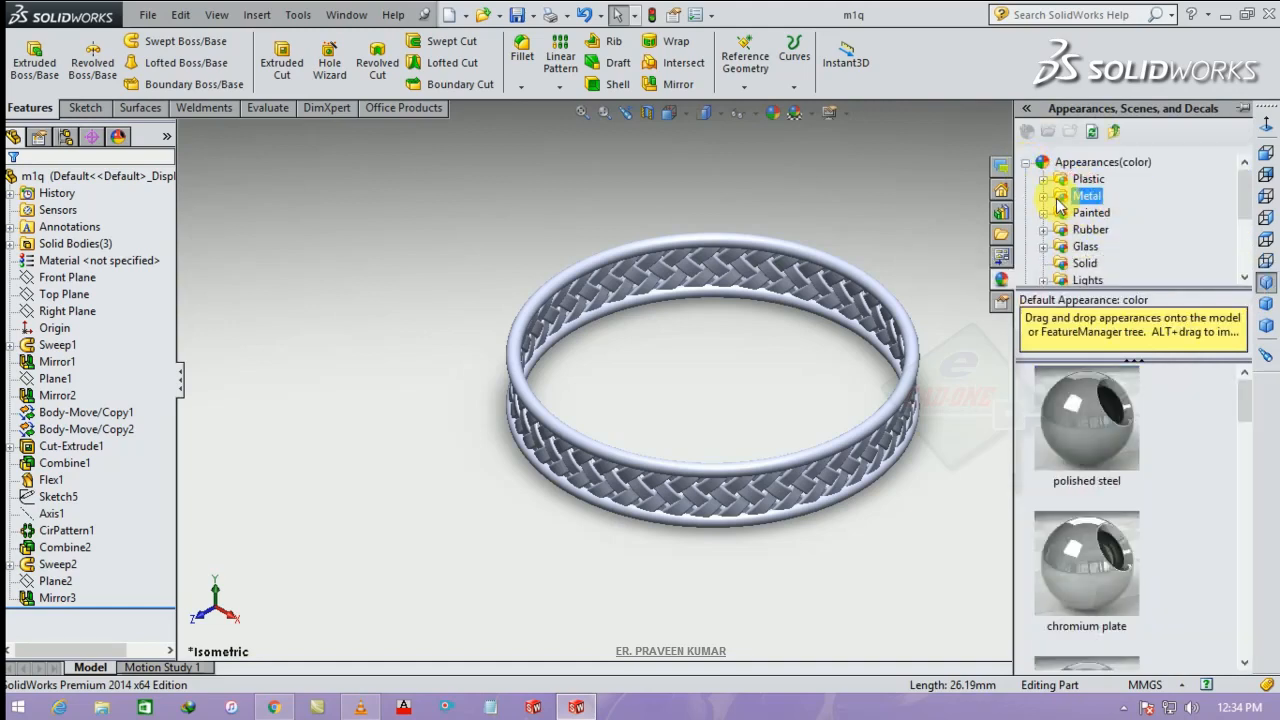
left_click(1043, 196)
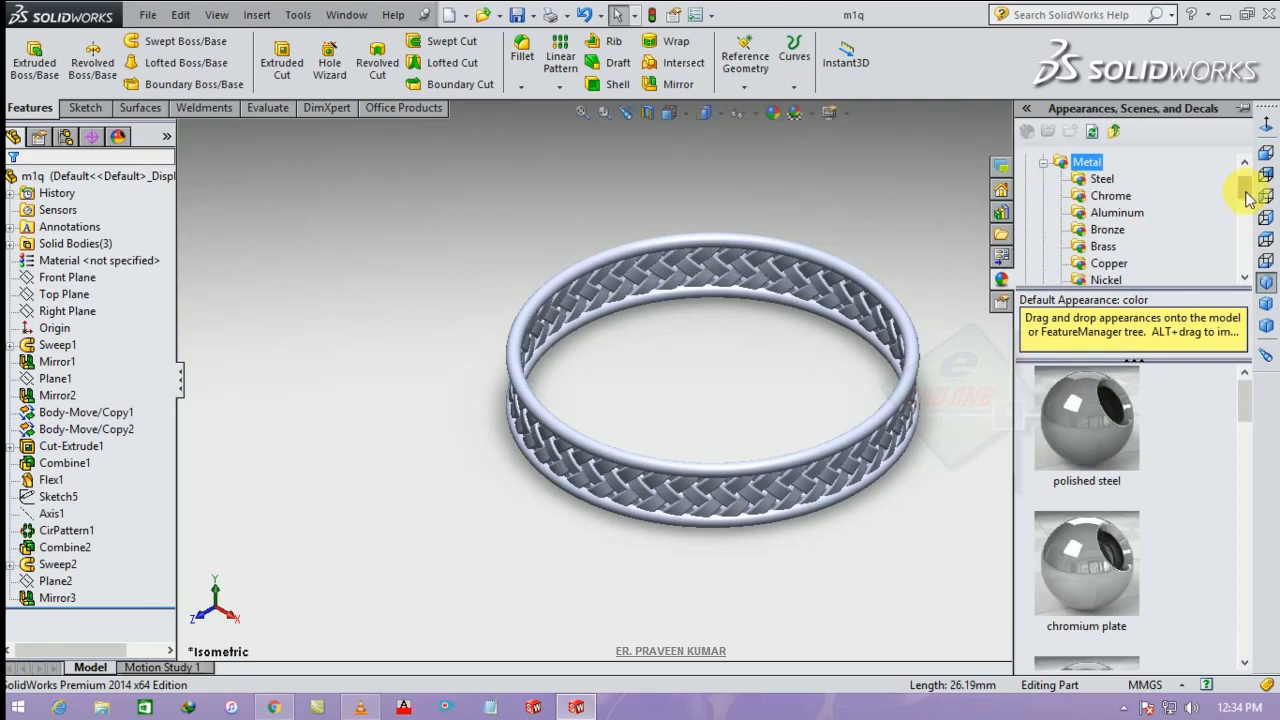
left_click_drag(1248, 198, 1236, 214)
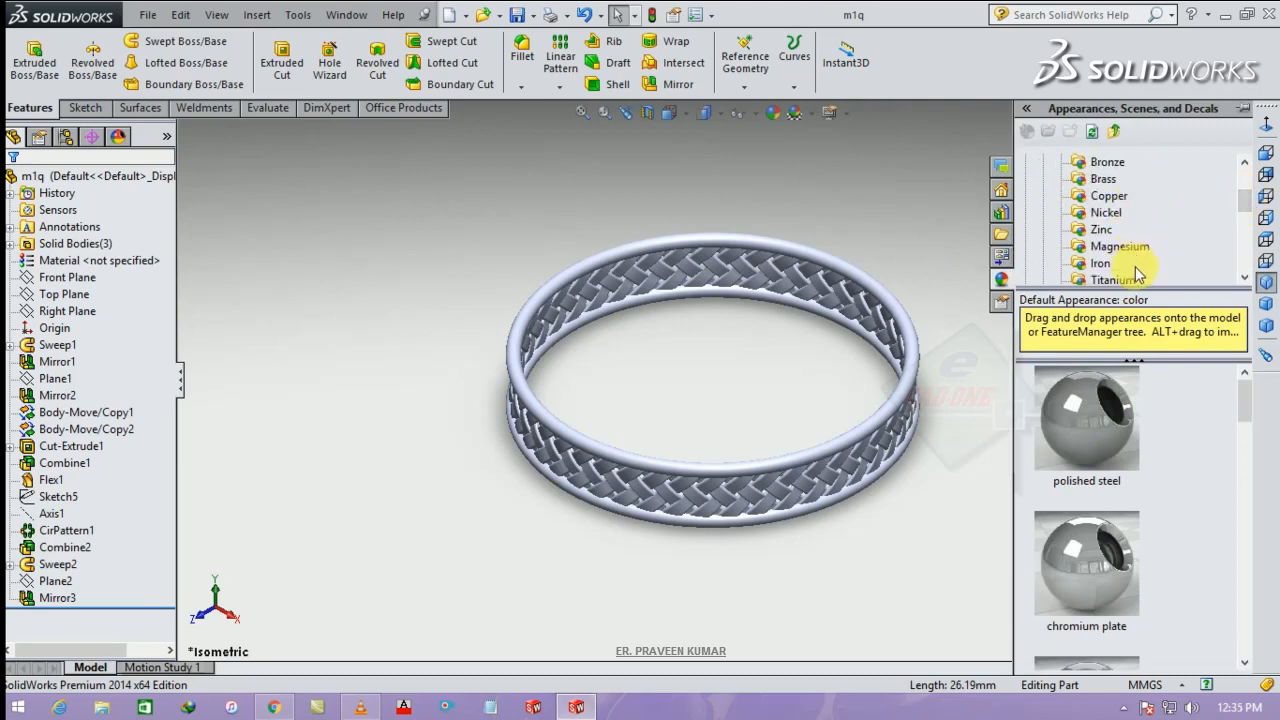
left_click(1244, 277)
left_click(1244, 277)
left_click(1244, 277)
left_click(1244, 277)
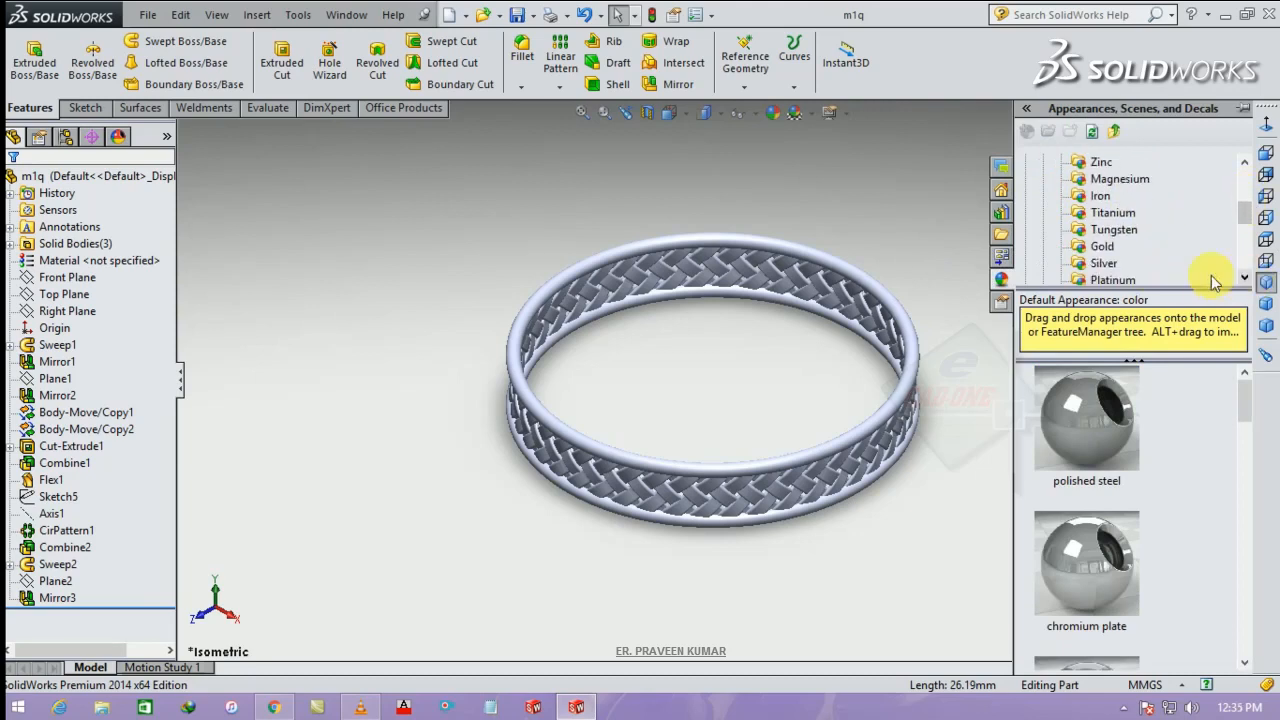
left_click(1104, 248)
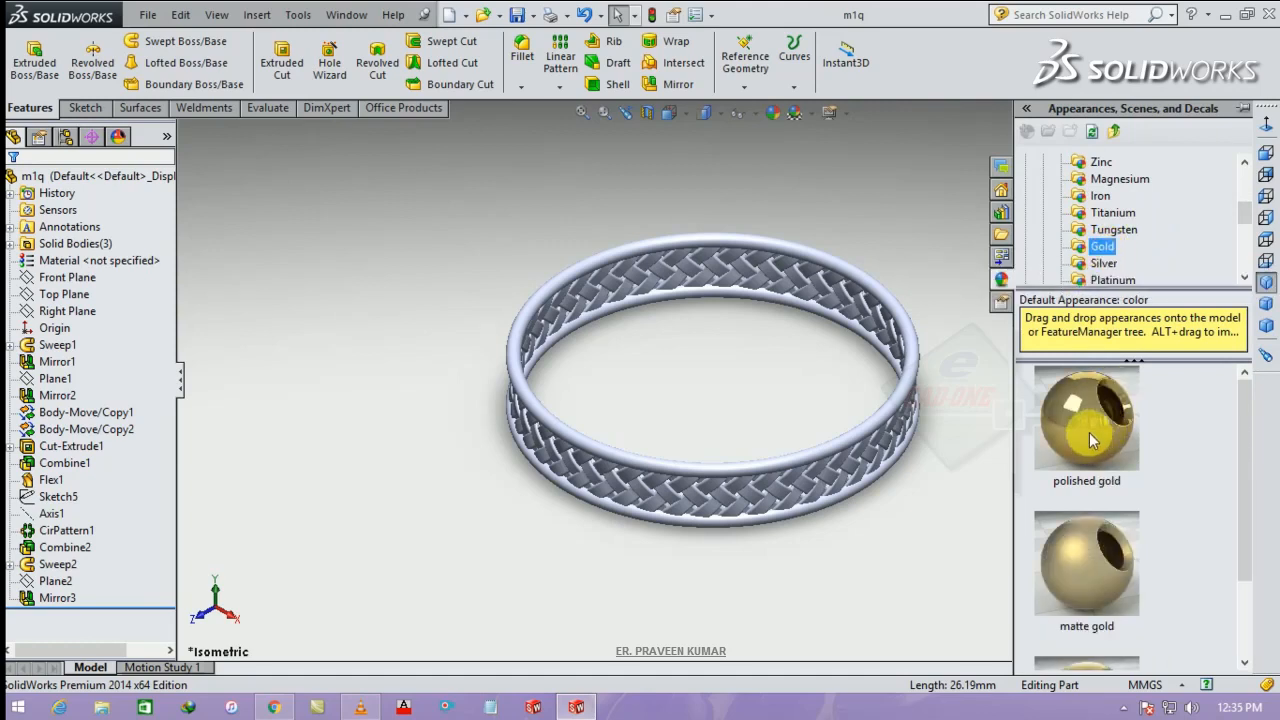
double_click(1093, 440)
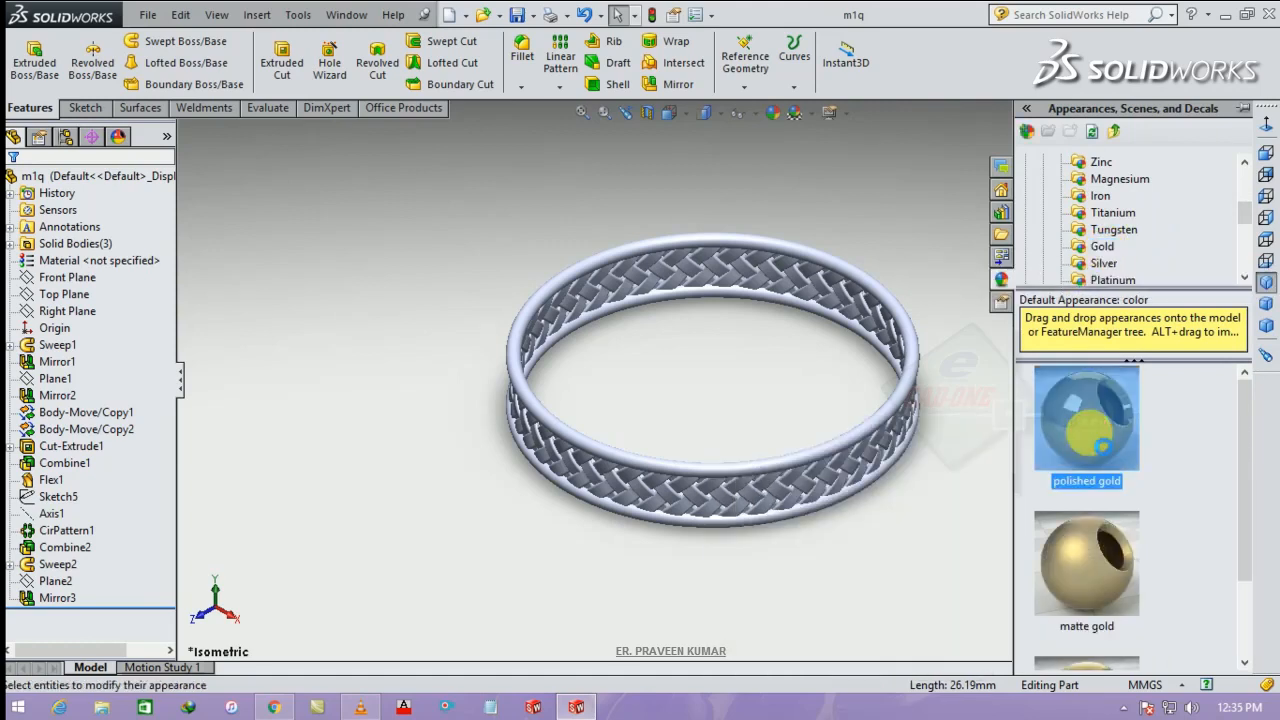
Step: Try the polished silver appearance on the whole part
left_click(1077, 264)
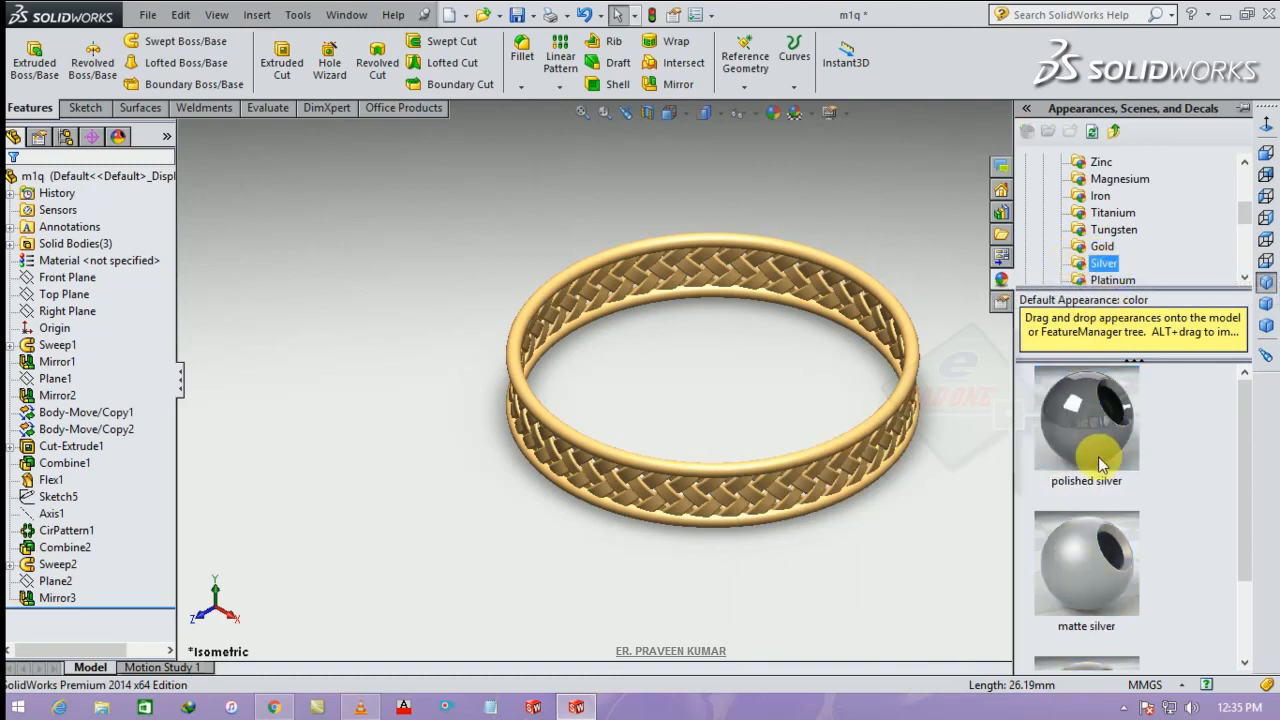
mouse_move(1098, 456)
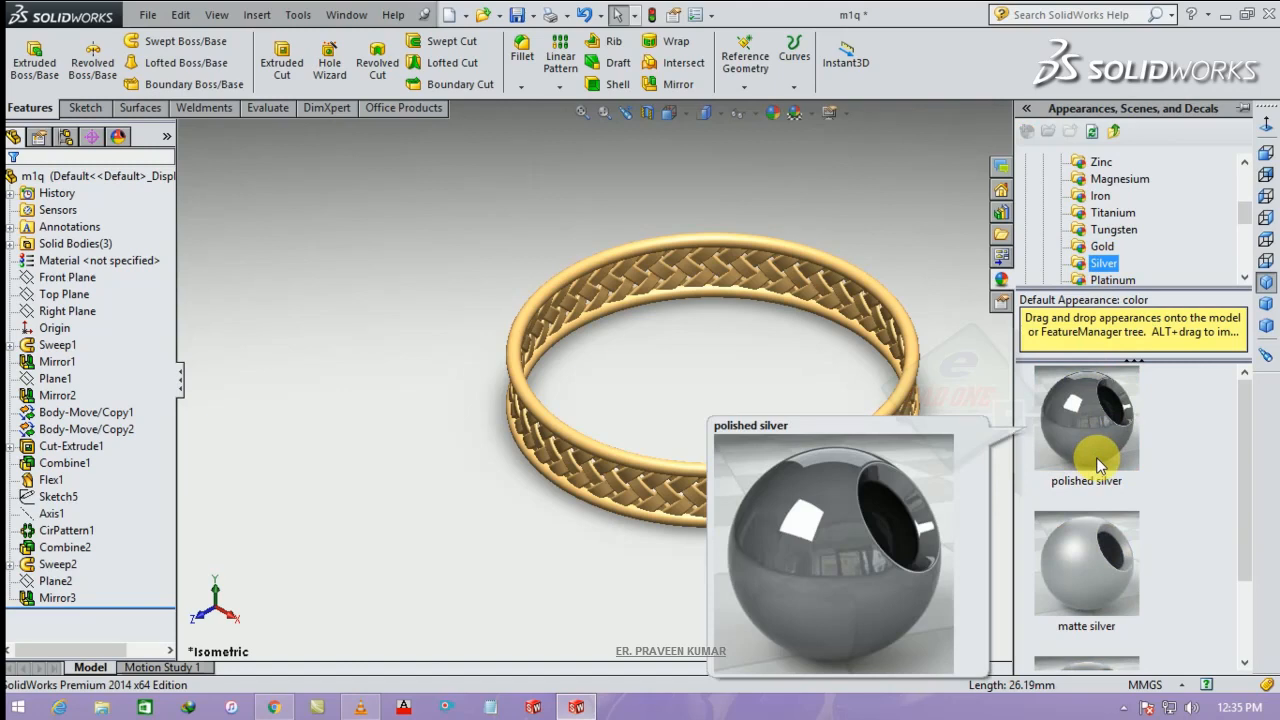
double_click(1096, 457)
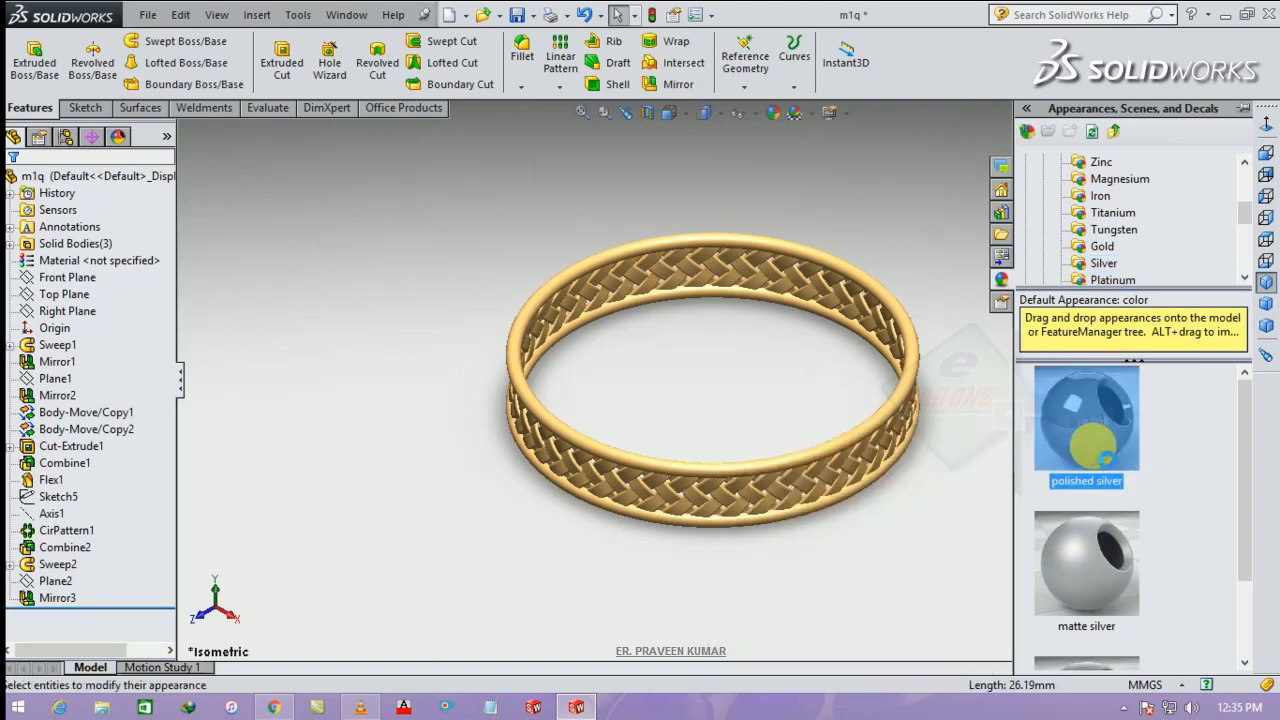
Step: Apply the polished gold appearance to only the upper and lower rims of the ring
scroll(860, 500, "down", 5)
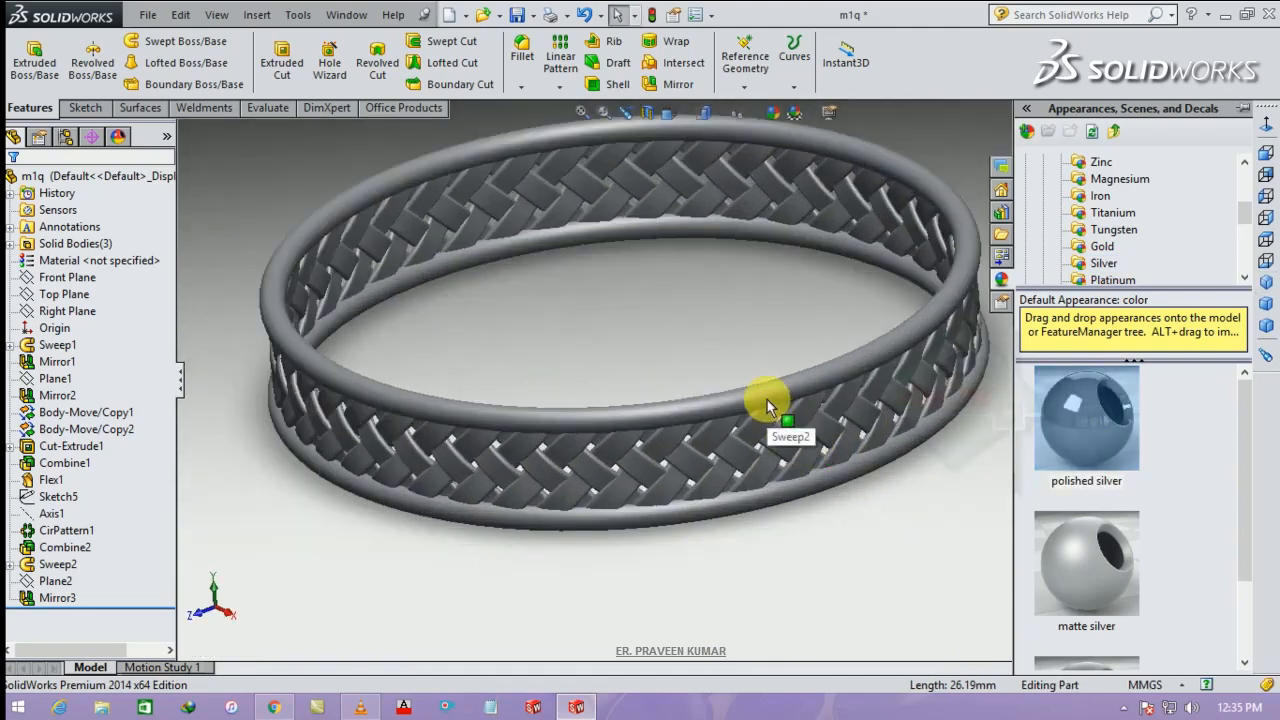
left_click(766, 401)
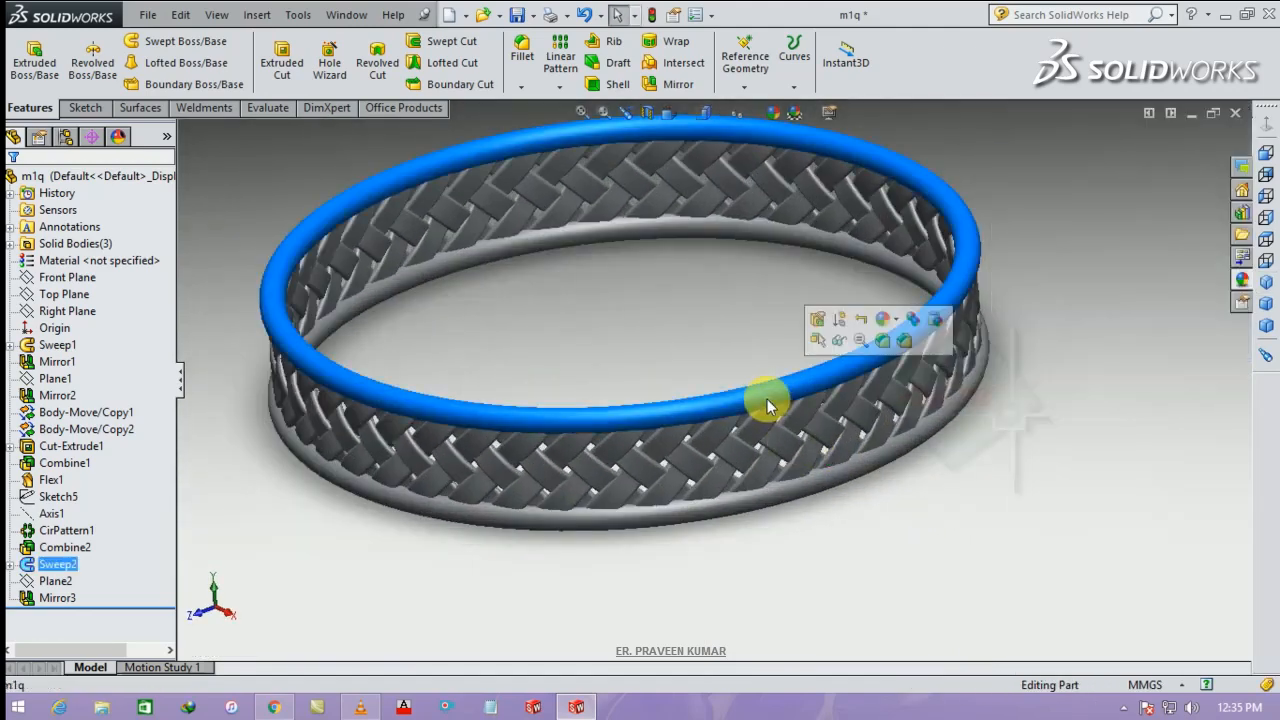
left_click(745, 508, "ctrl")
left_click(1242, 279)
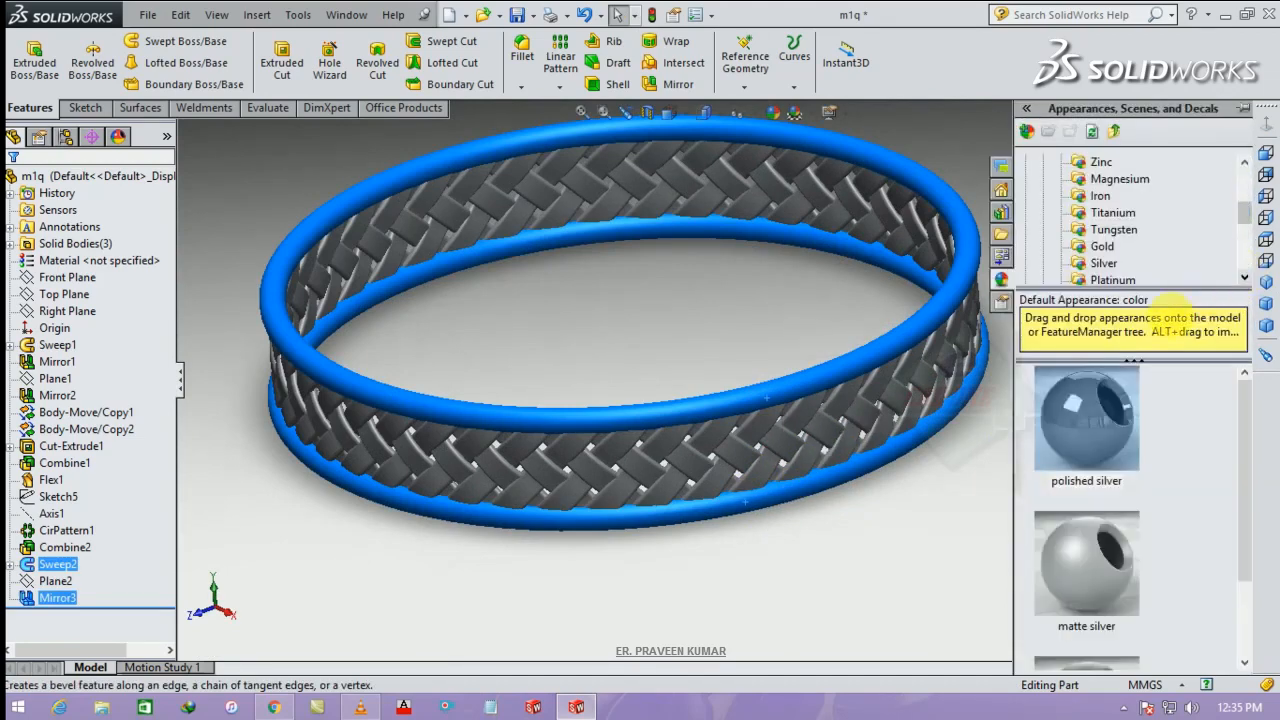
left_click(1102, 246)
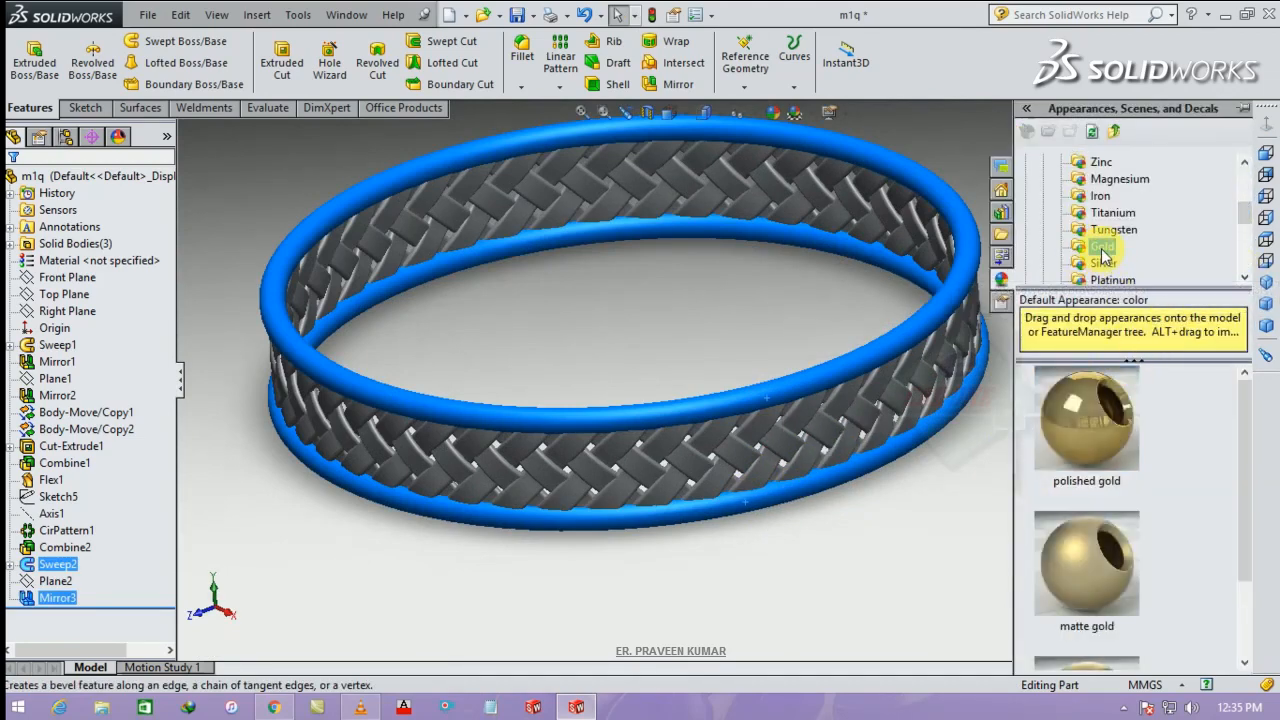
double_click(1105, 422)
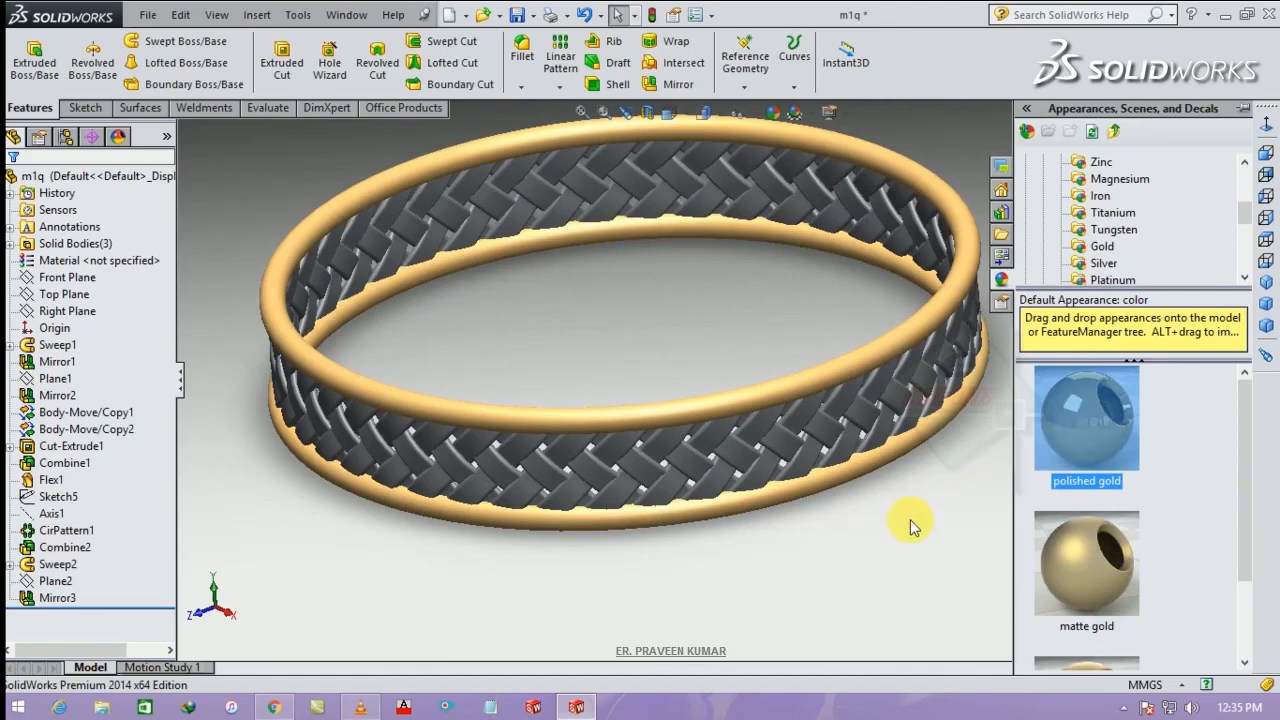
Step: Apply the matte gold appearance to the part so it covers the woven band
double_click(1082, 545)
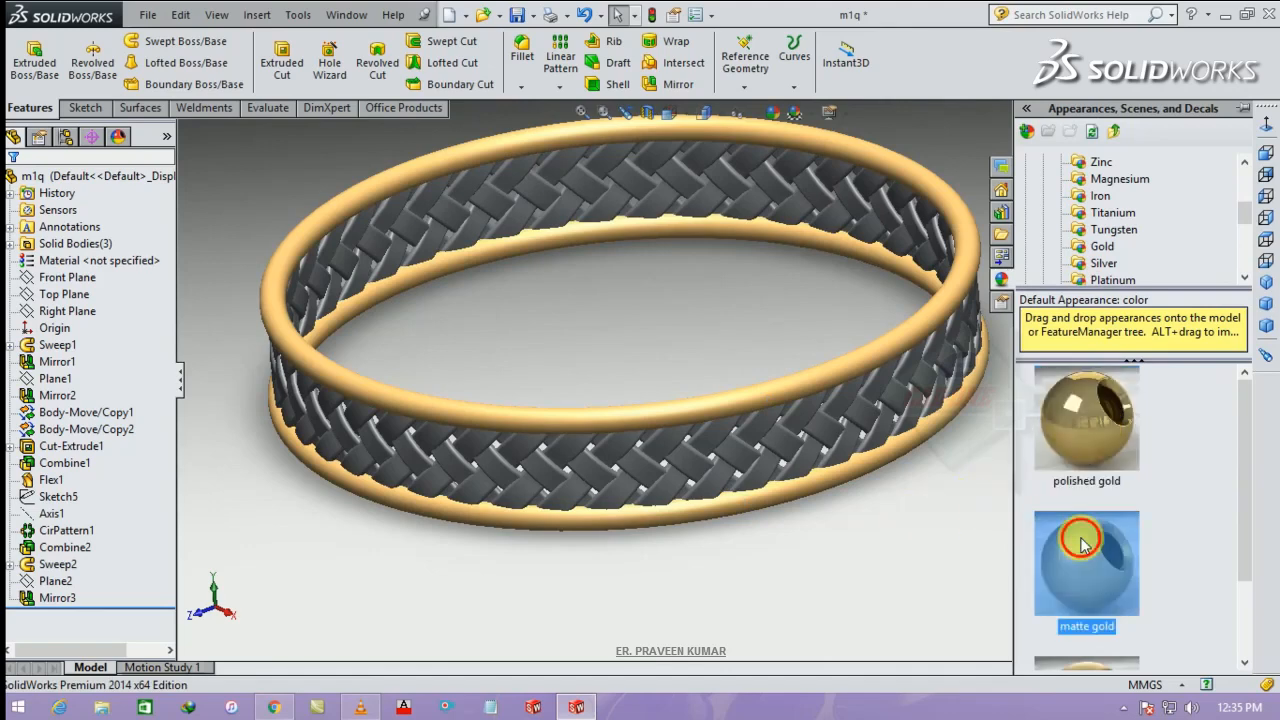
mouse_move(1082, 545)
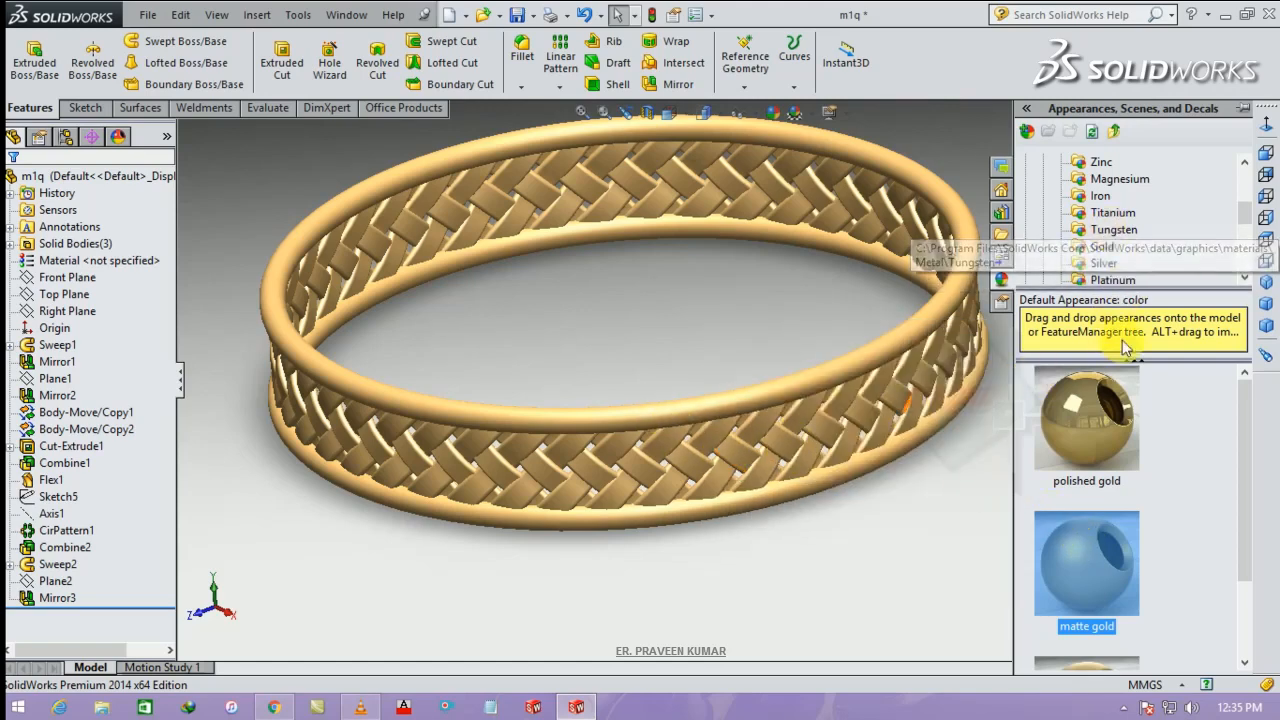
Step: Try the polished silver appearance on the woven band between the gold rims
left_click(1104, 262)
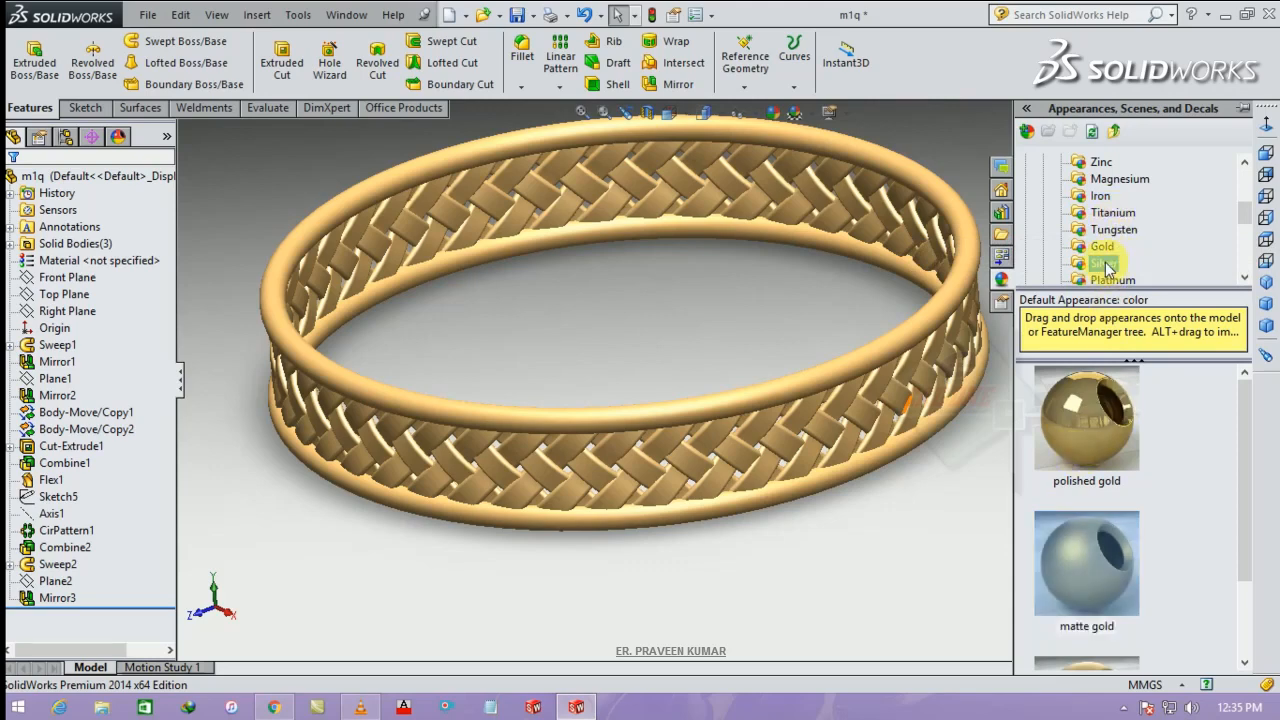
left_click(1088, 430)
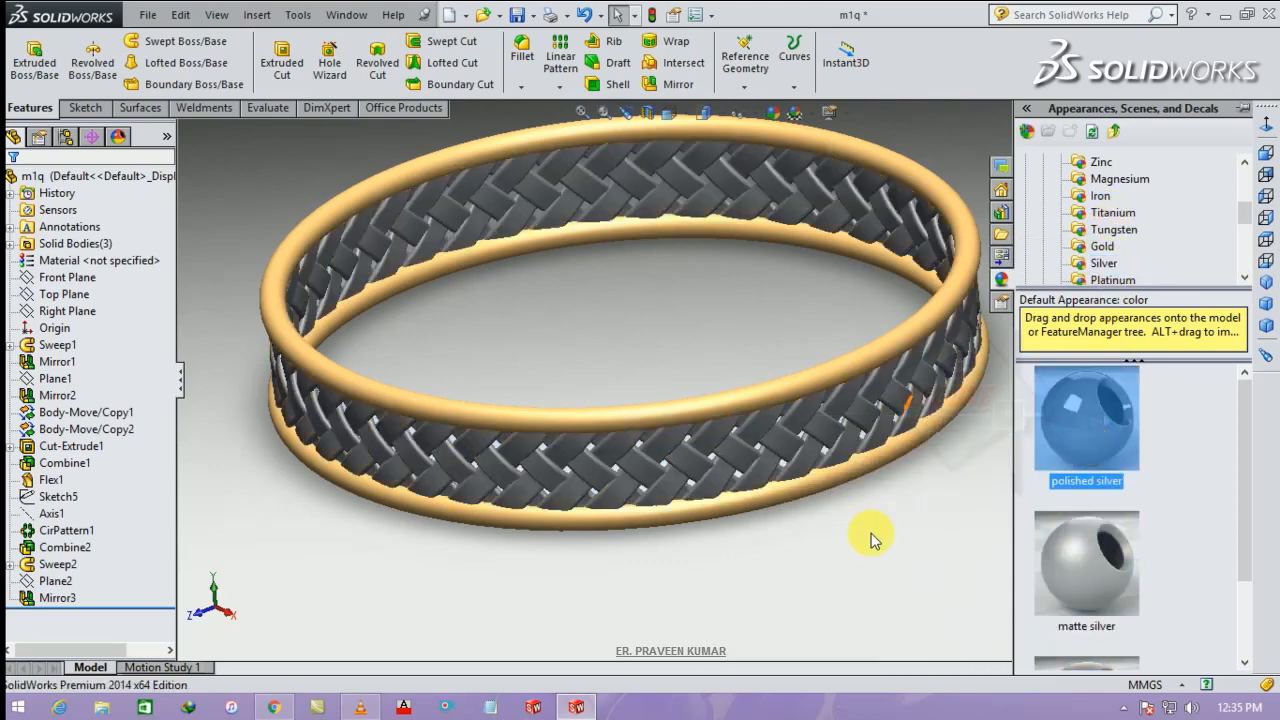
middle_click_drag(893, 527, 846, 480)
left_click(1266, 282)
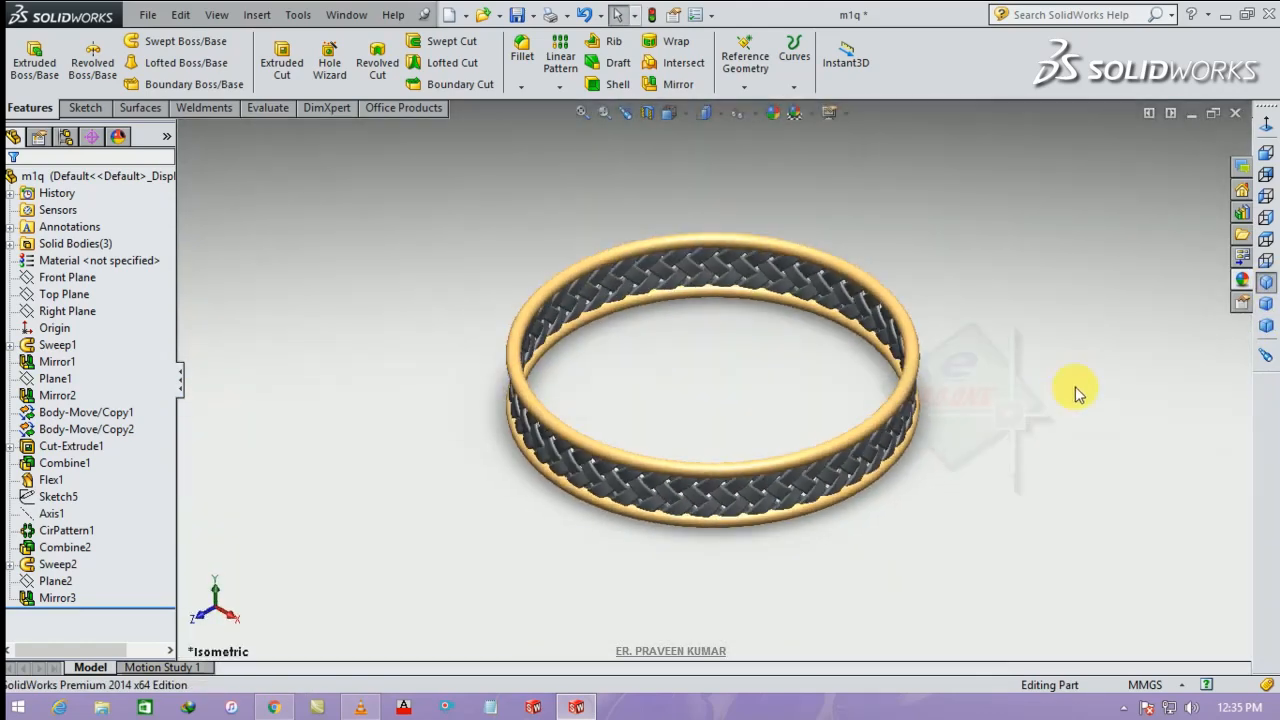
Step: Compare the polished gold and matte gold appearances on the woven band, finishing with polished gold
left_click(1242, 280)
left_click(1102, 246)
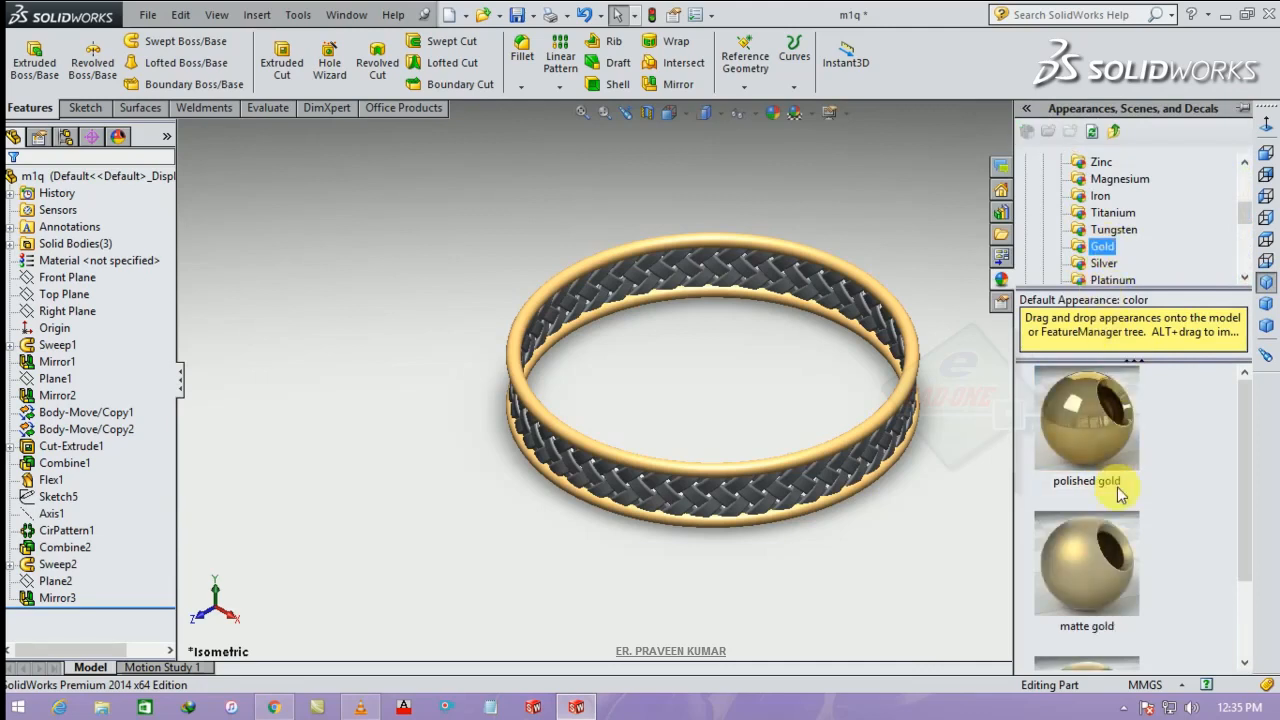
left_click(1097, 428)
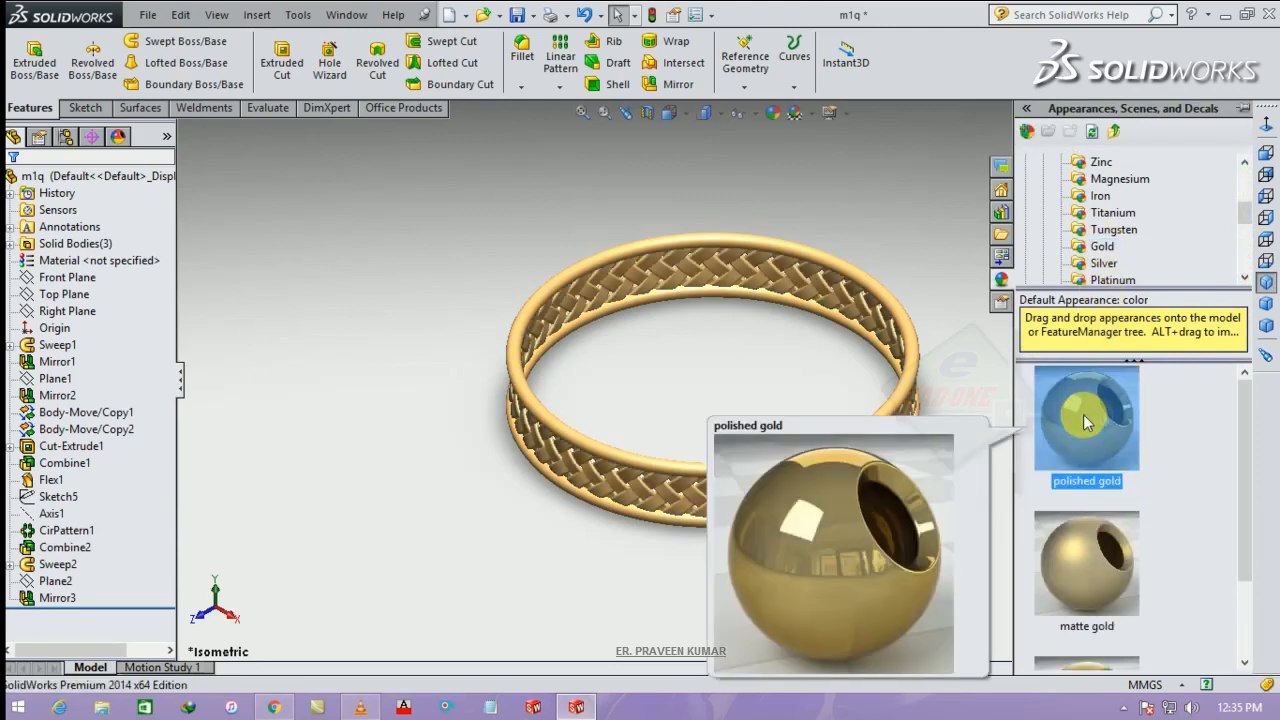
left_click(1104, 563)
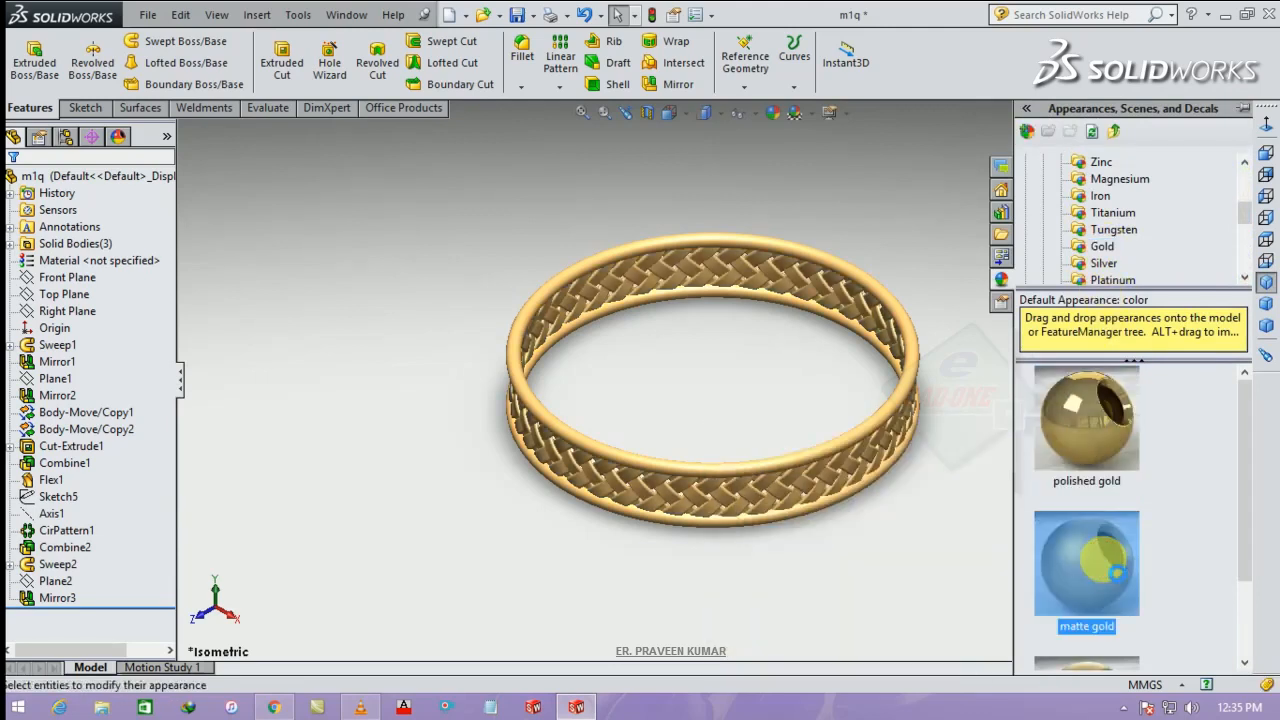
left_click(1106, 446)
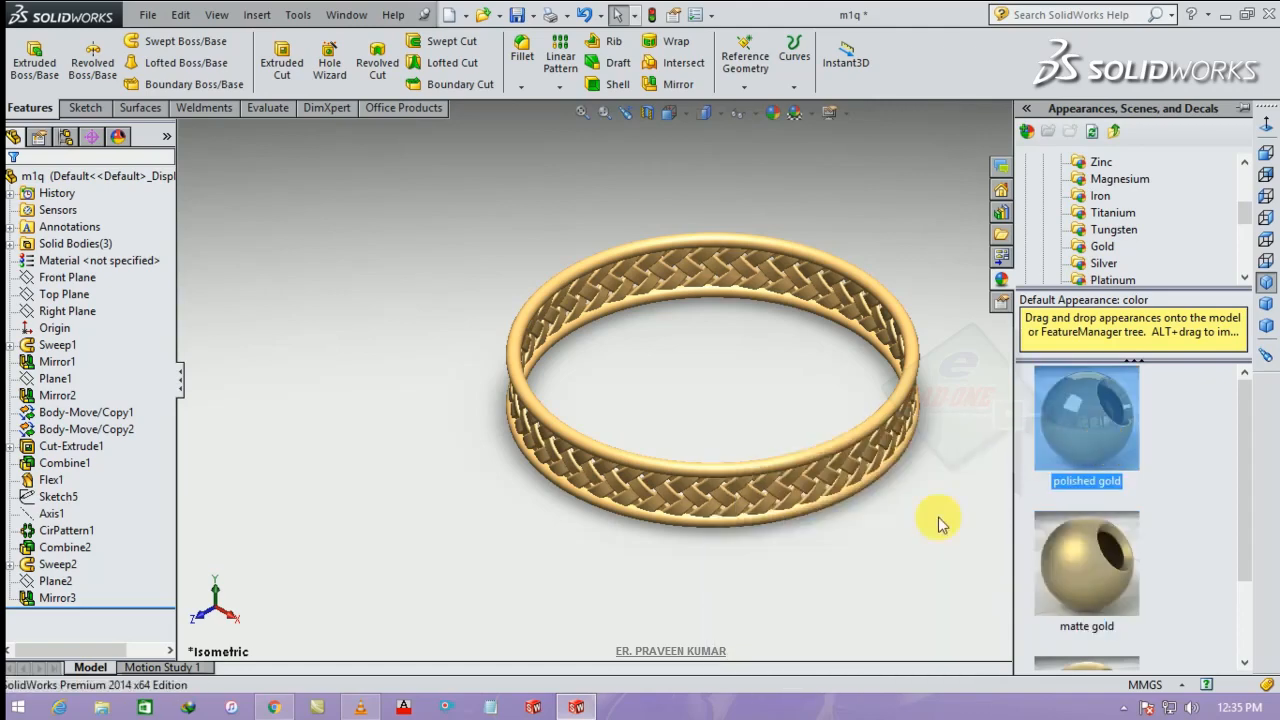
left_click(893, 537)
Step: Try the 3 Point Orange scene behind the ring
left_click(805, 114)
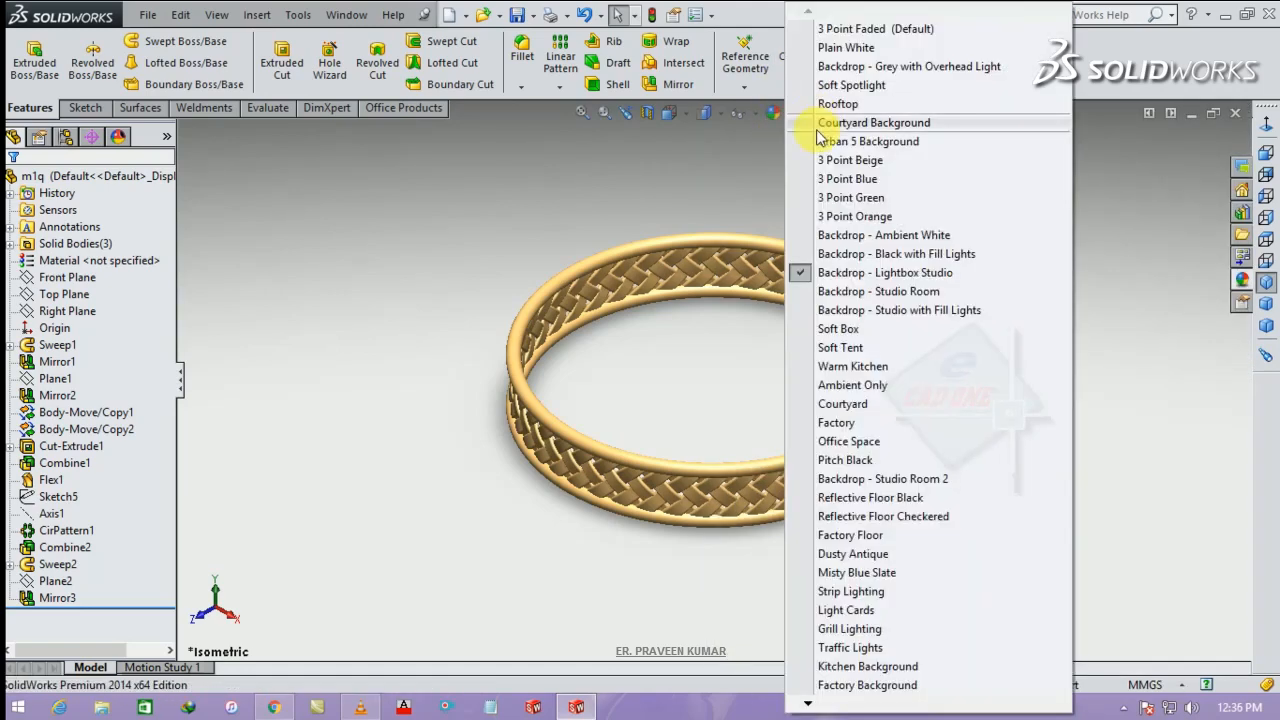
left_click(862, 218)
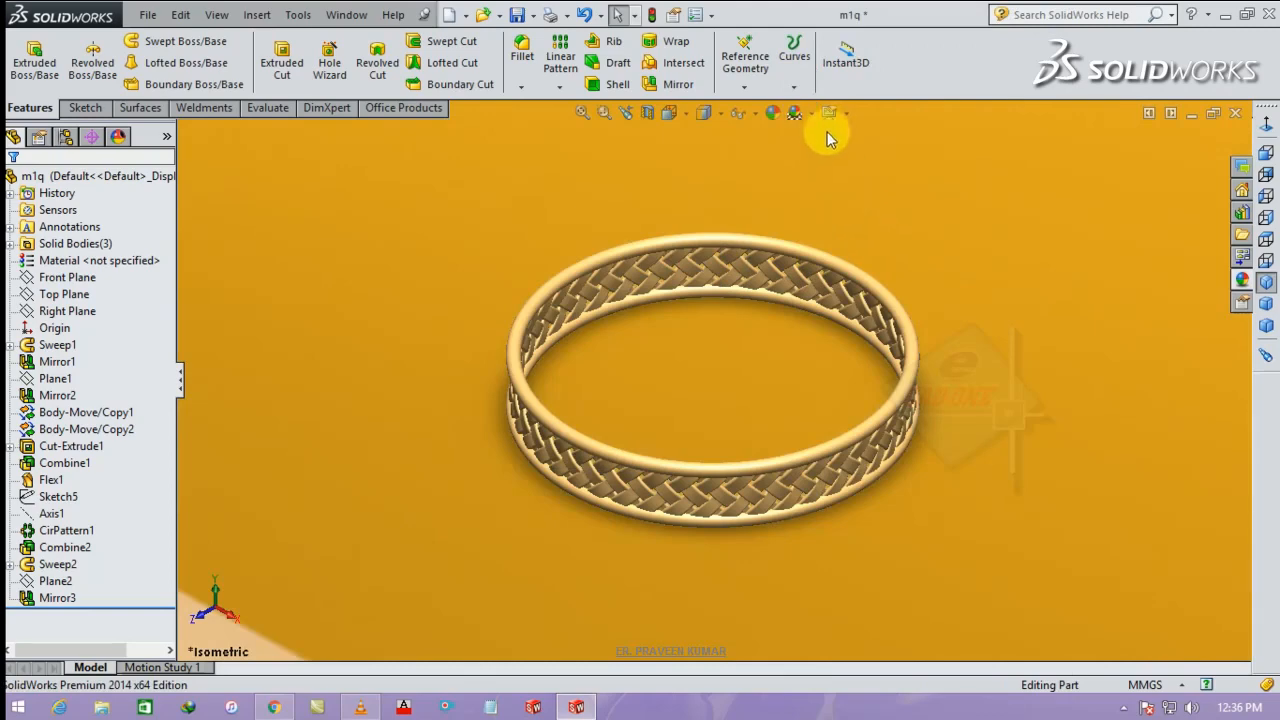
middle_click_drag(794, 343, 779, 268)
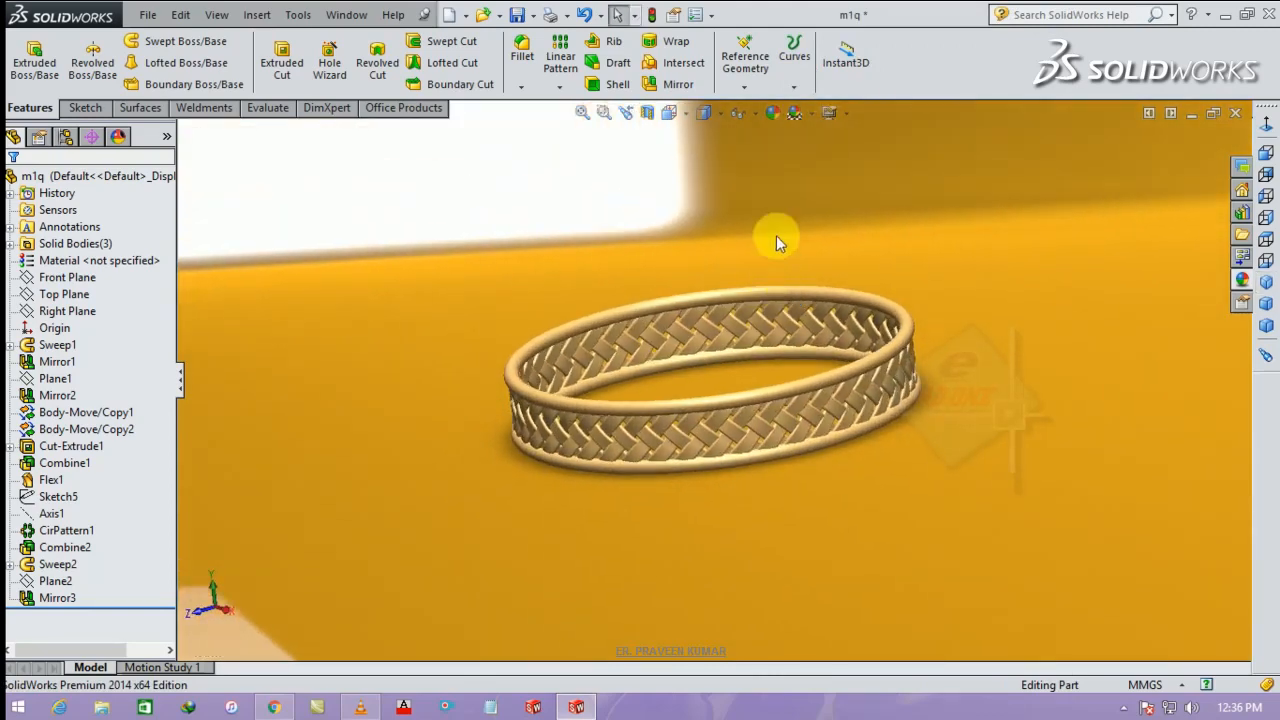
Step: Apply the Backdrop - Studio Room 2 scene to the ring model
left_click(810, 116)
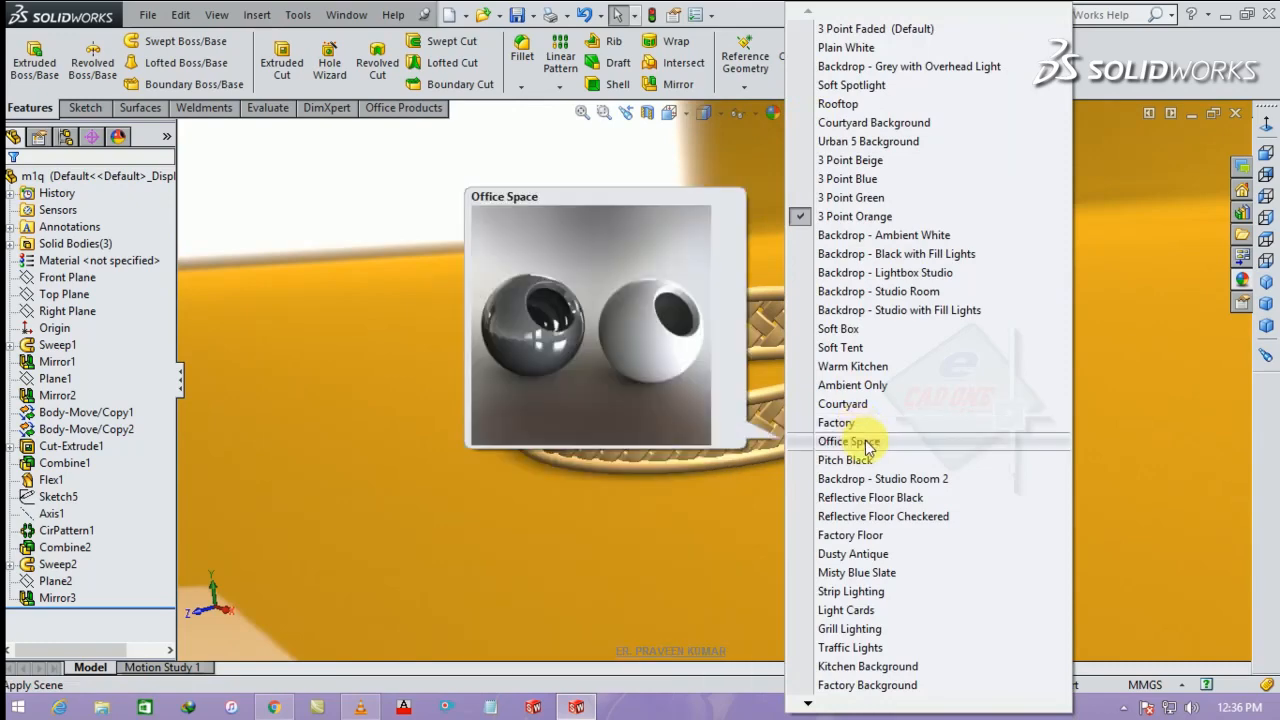
left_click(879, 474)
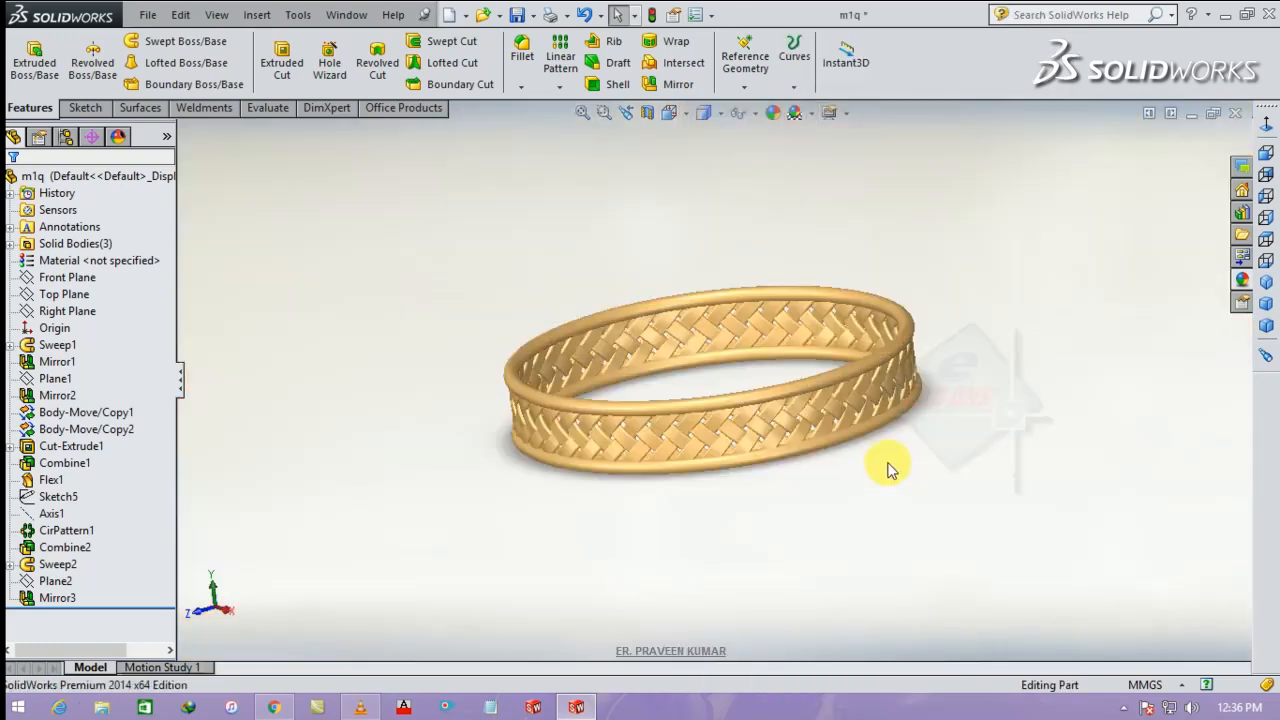
middle_click_drag(892, 466, 915, 515)
Step: Switch Shadows In Shaded Mode off and on again, and turn on the Perspective display
left_click(831, 112)
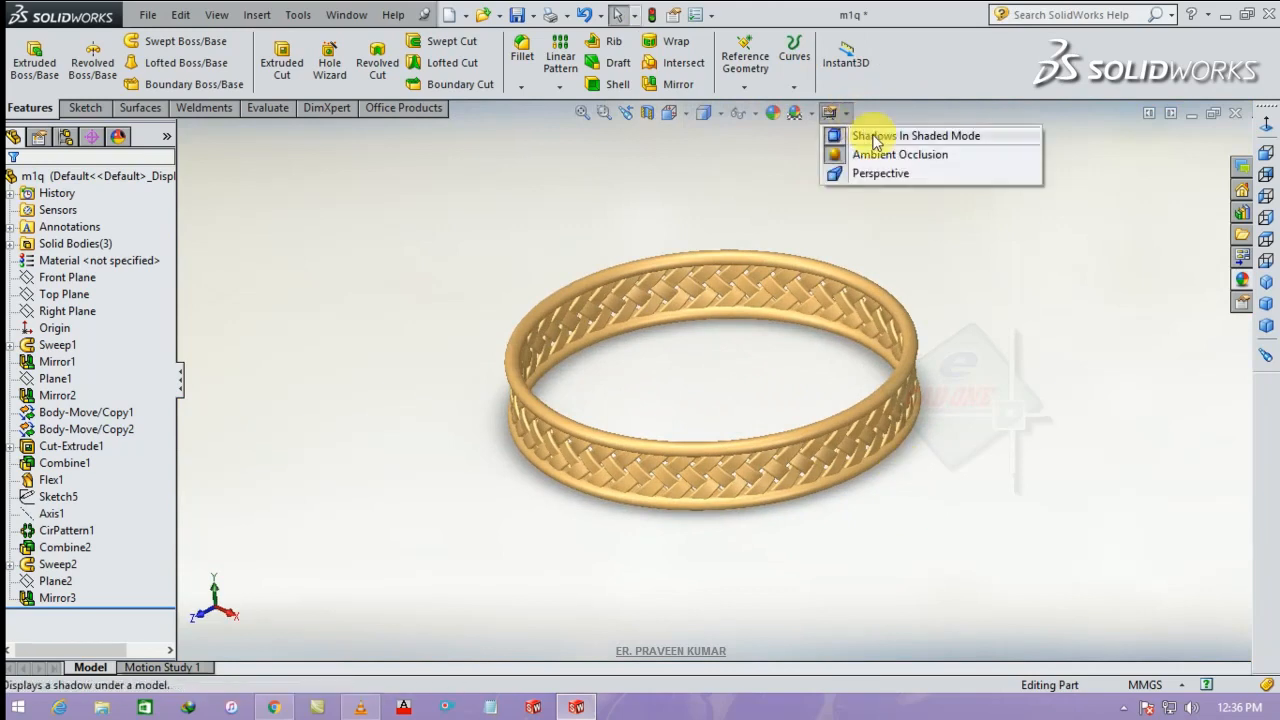
left_click(876, 140)
left_click(831, 112)
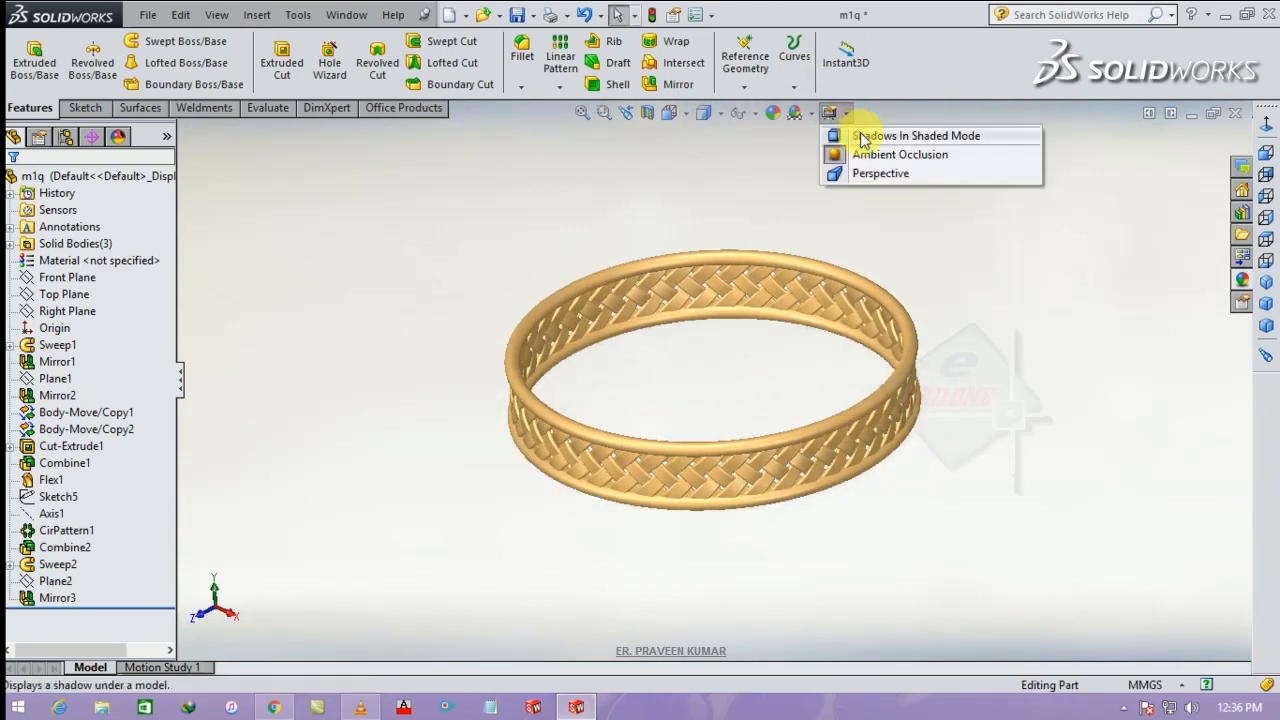
left_click(860, 135)
left_click(831, 112)
left_click(857, 178)
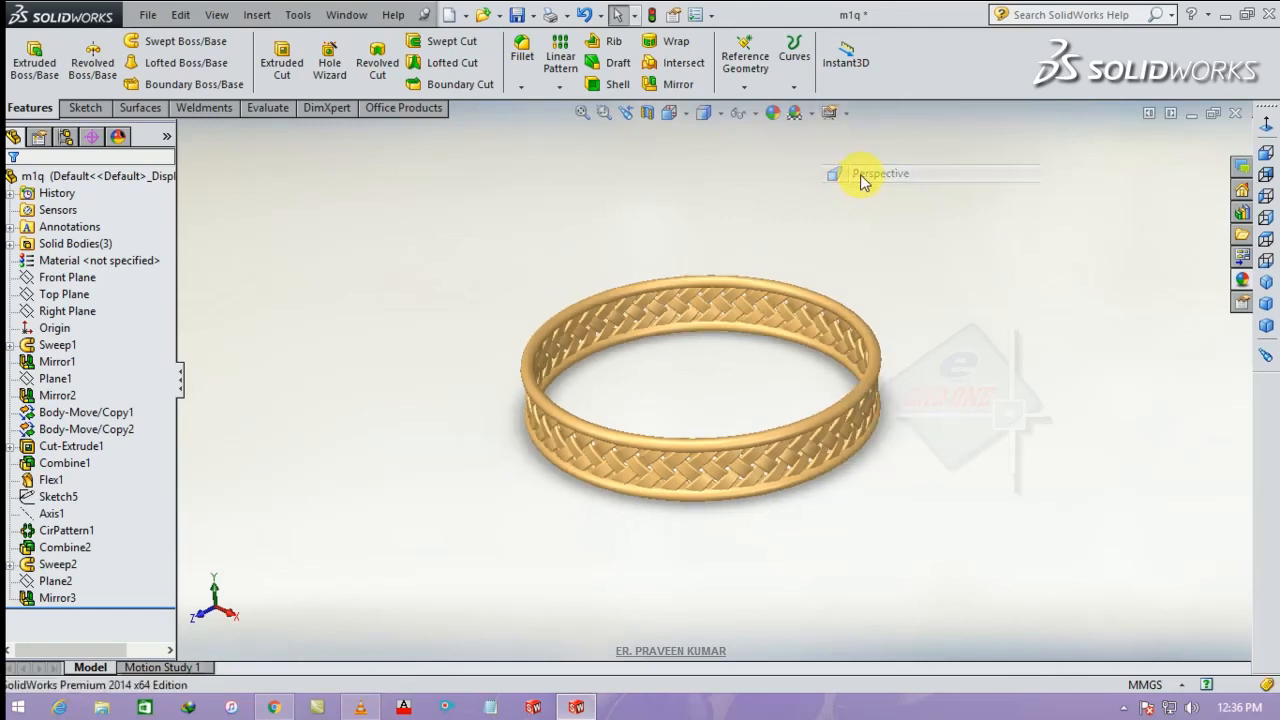
Step: Switch Ambient Occlusion off and on again for the ring display
left_click(834, 112)
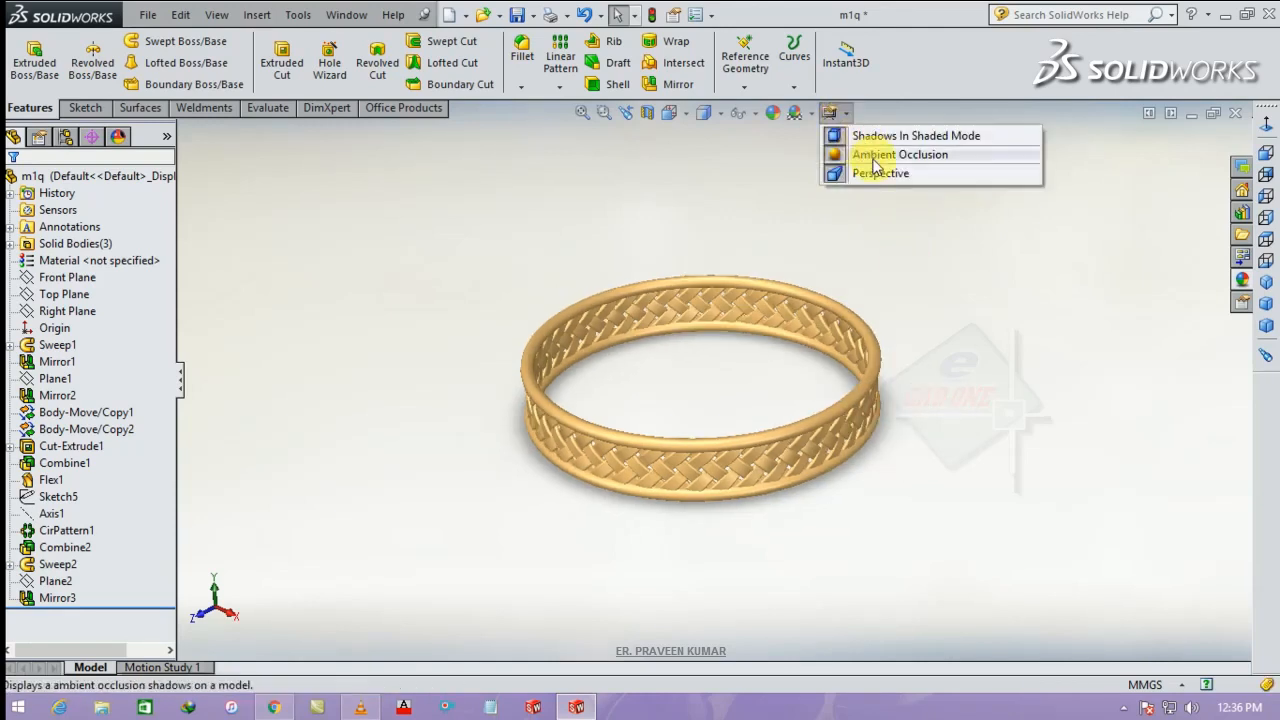
left_click(872, 156)
left_click(846, 113)
left_click(869, 153)
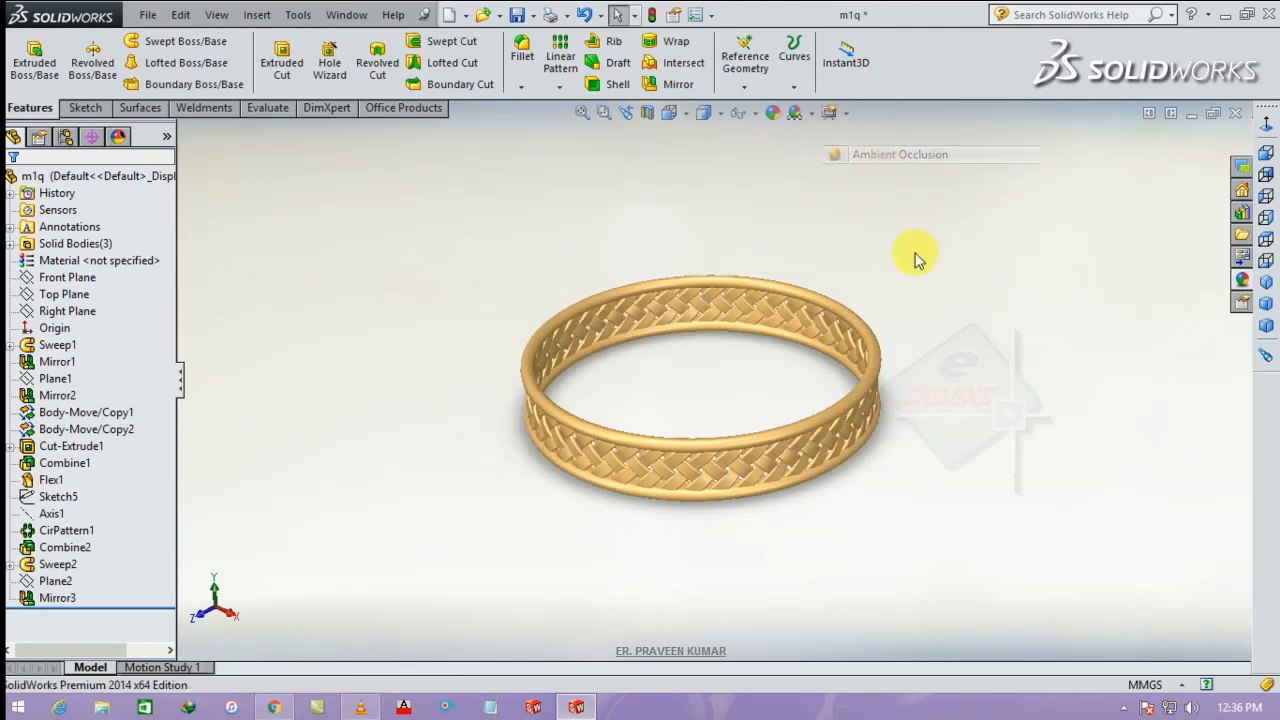
Step: Enable the PhotoView 360 add-in and start a final render of the ring in isometric view
left_click(1266, 282)
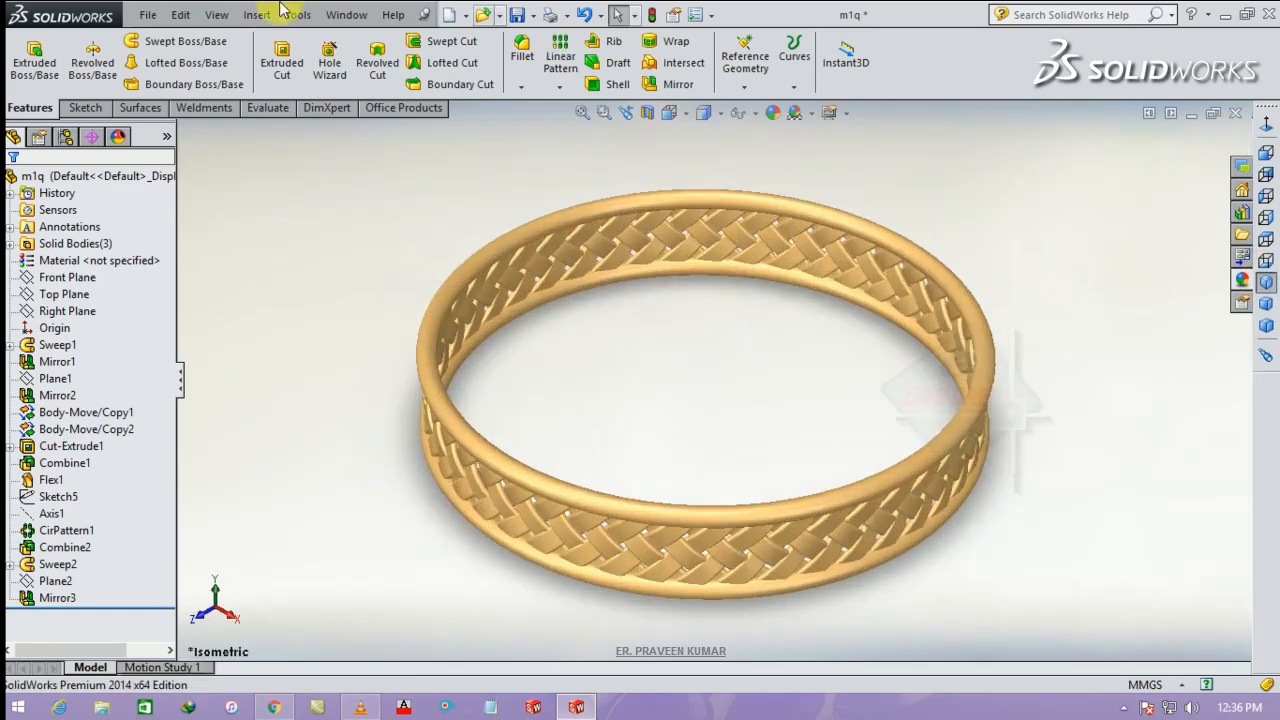
left_click(408, 113)
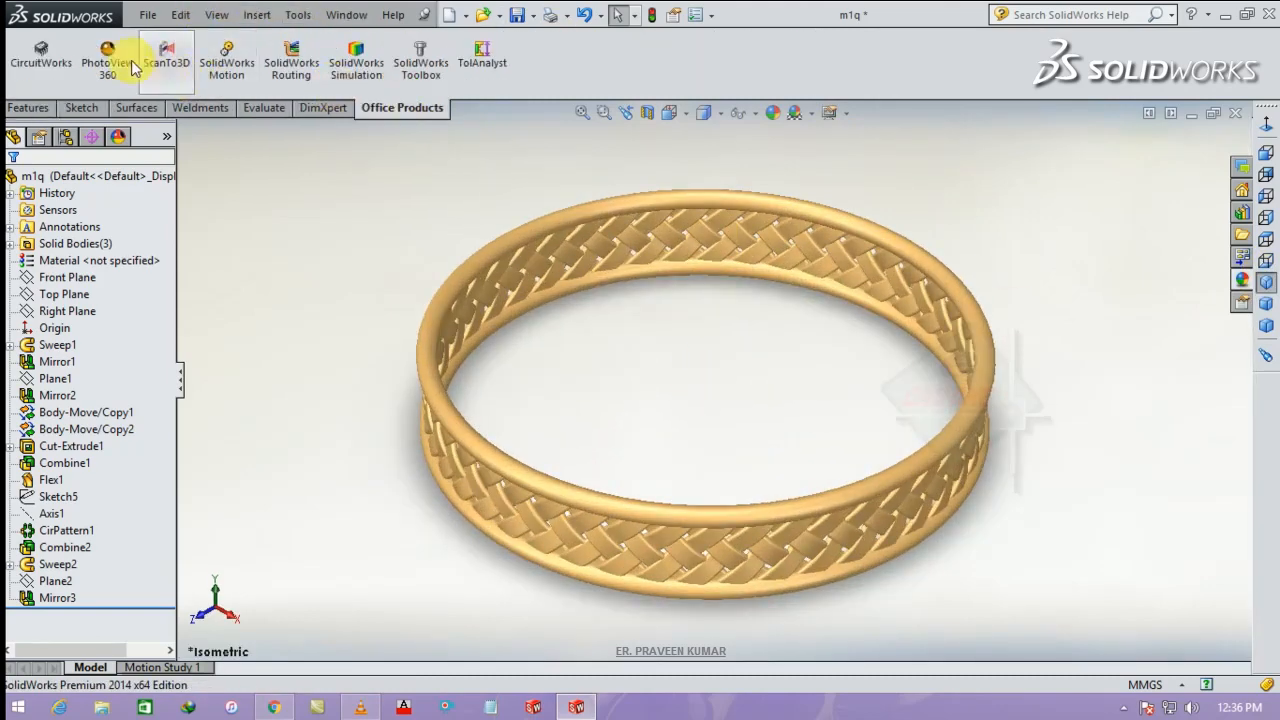
left_click(107, 55)
left_click(362, 14)
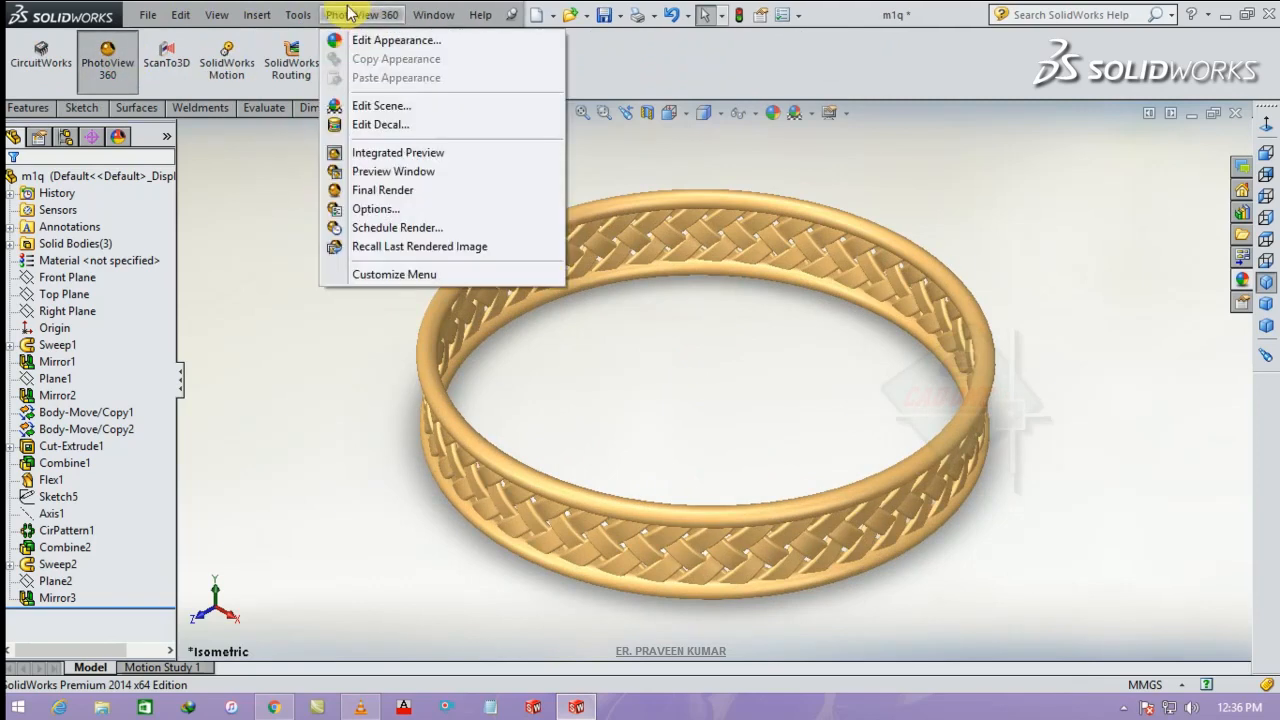
left_click(390, 190)
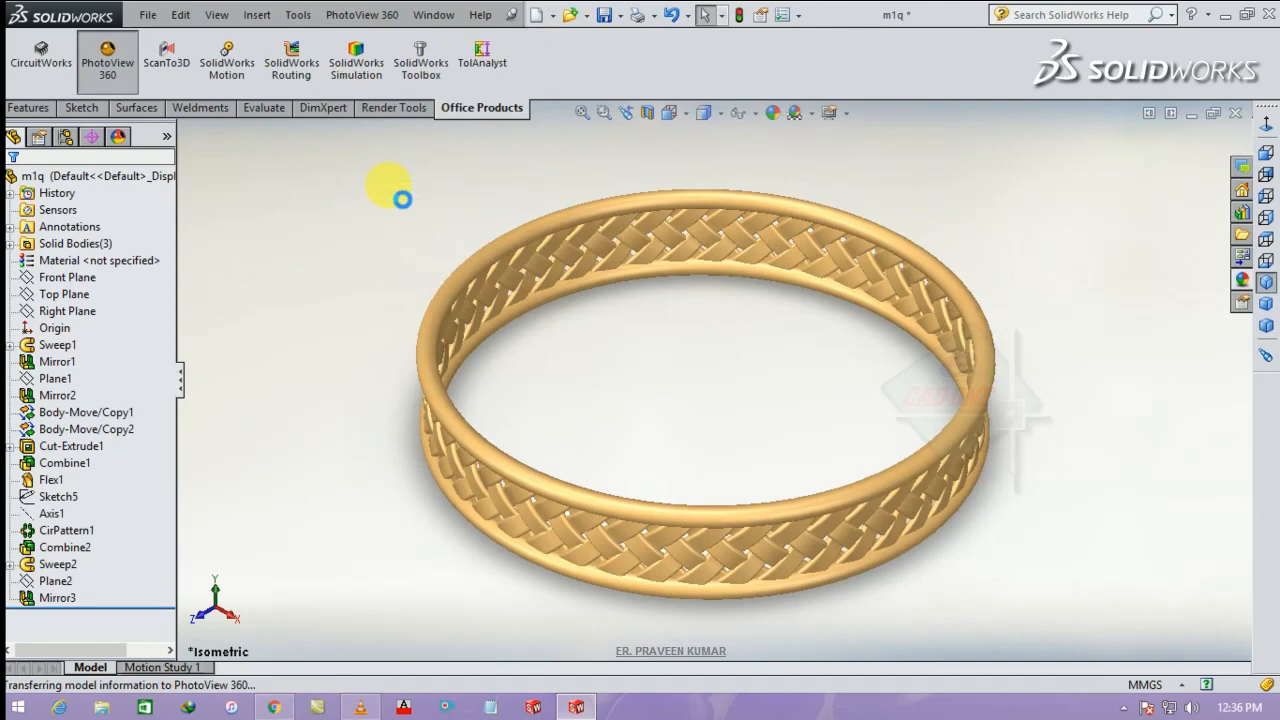